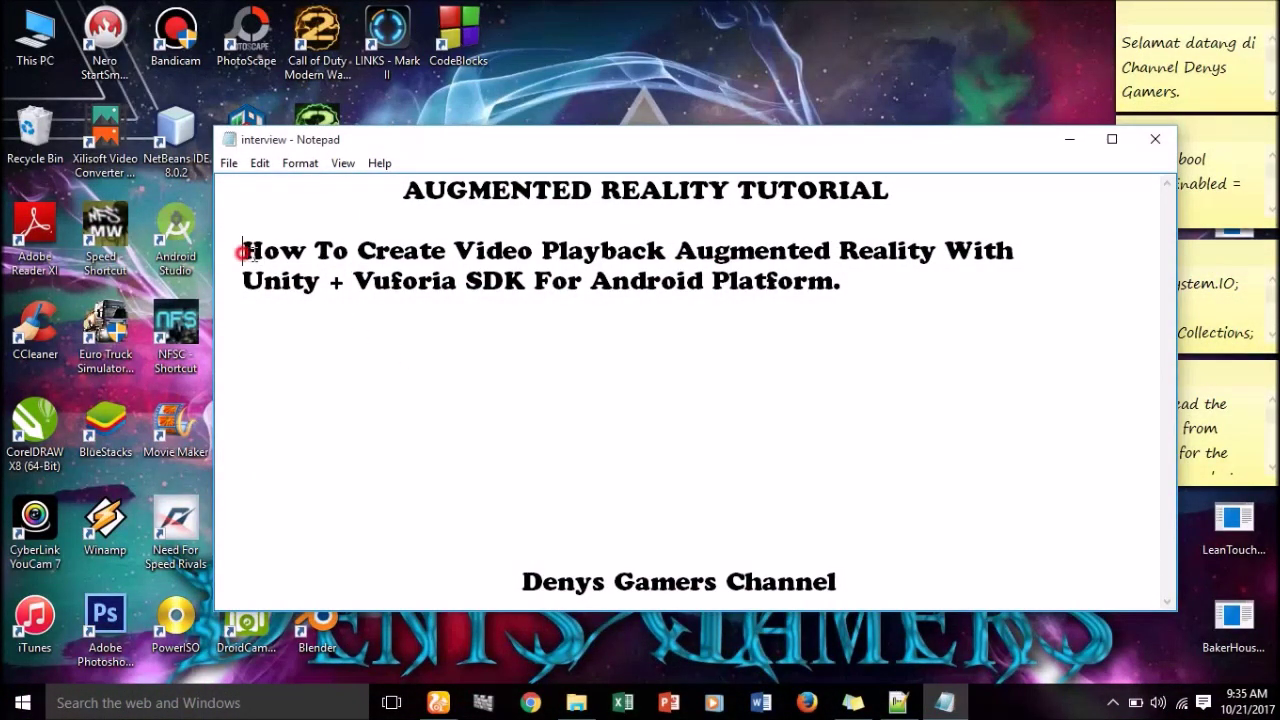
Add the line 'Ok. Let's Get Started Guys...' below the tutorial title, then minimize Notepad.
{"action": "left_click_drag", "start_coordinate": [244, 252], "coordinate": [1023, 266]}
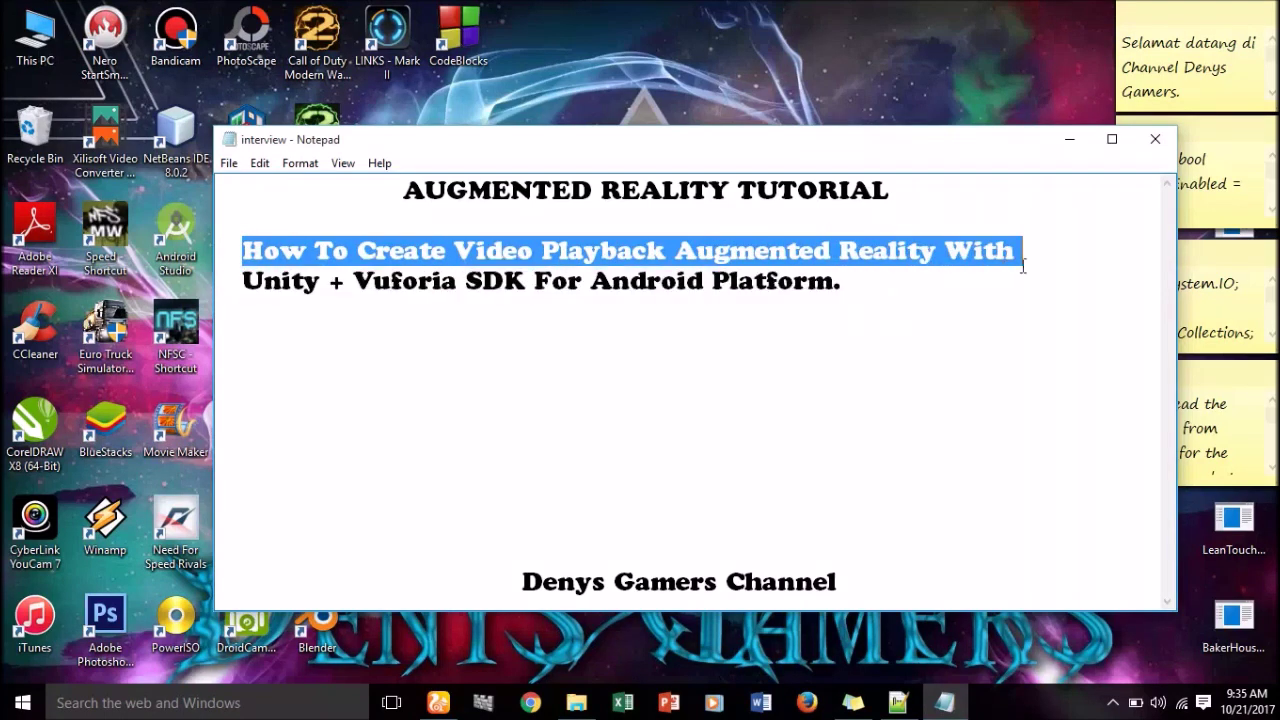
{"action": "left_click", "coordinate": [960, 290]}
{"action": "left_click_drag", "start_coordinate": [234, 280], "coordinate": [643, 302]}
{"action": "left_click", "coordinate": [885, 334]}
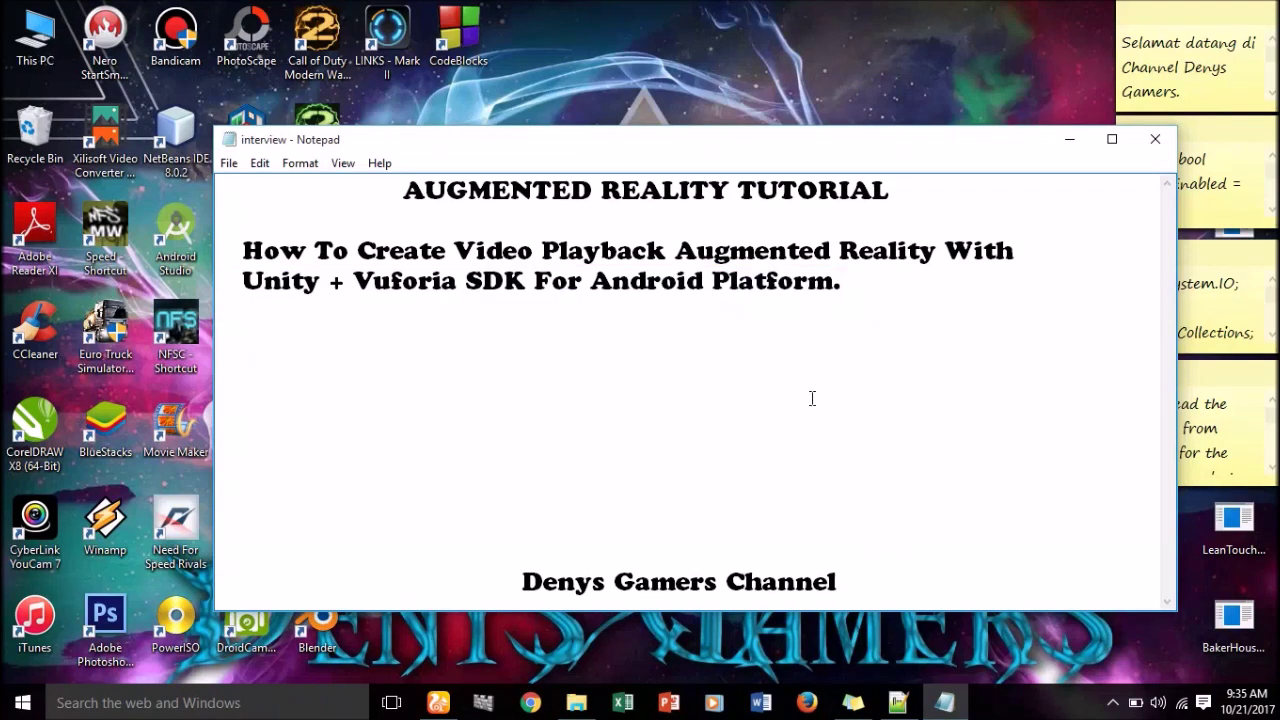
{"action": "type", "text": "Ok. Let's Get Started Guys..."}
{"action": "left_click_drag", "start_coordinate": [257, 336], "coordinate": [650, 363]}
{"action": "left_click", "coordinate": [840, 374]}
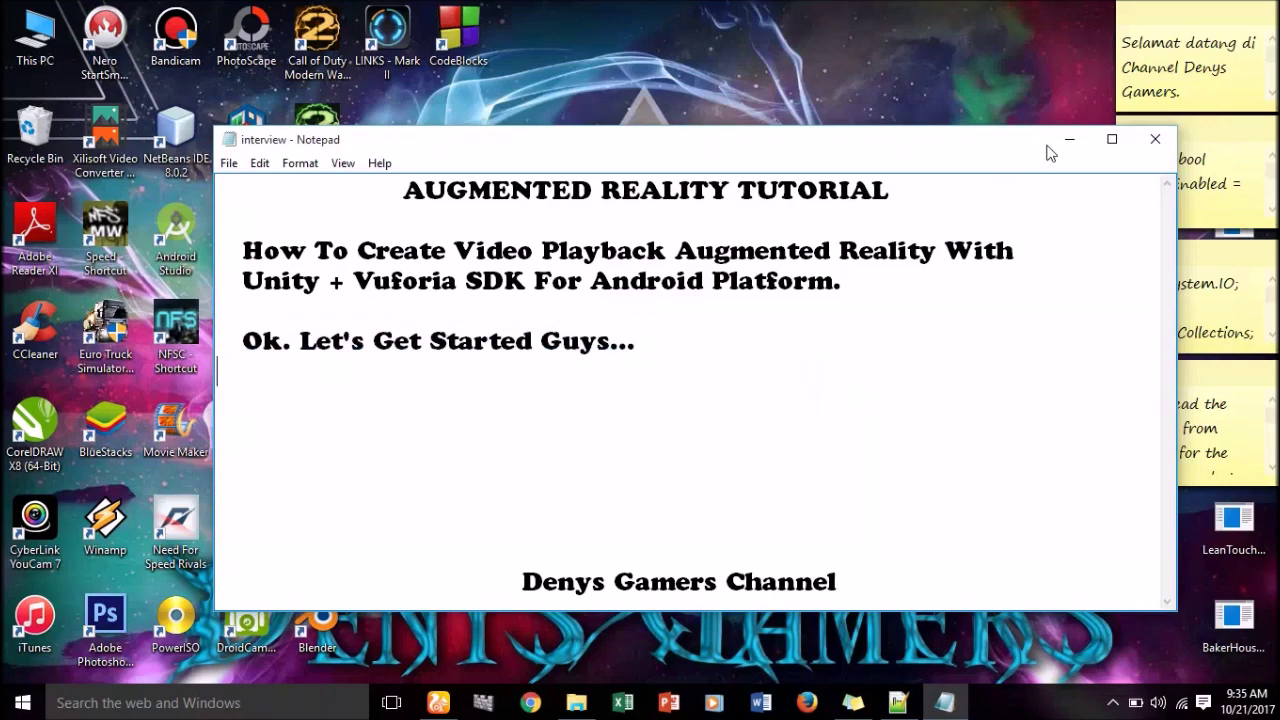
{"action": "left_click", "coordinate": [1068, 140]}
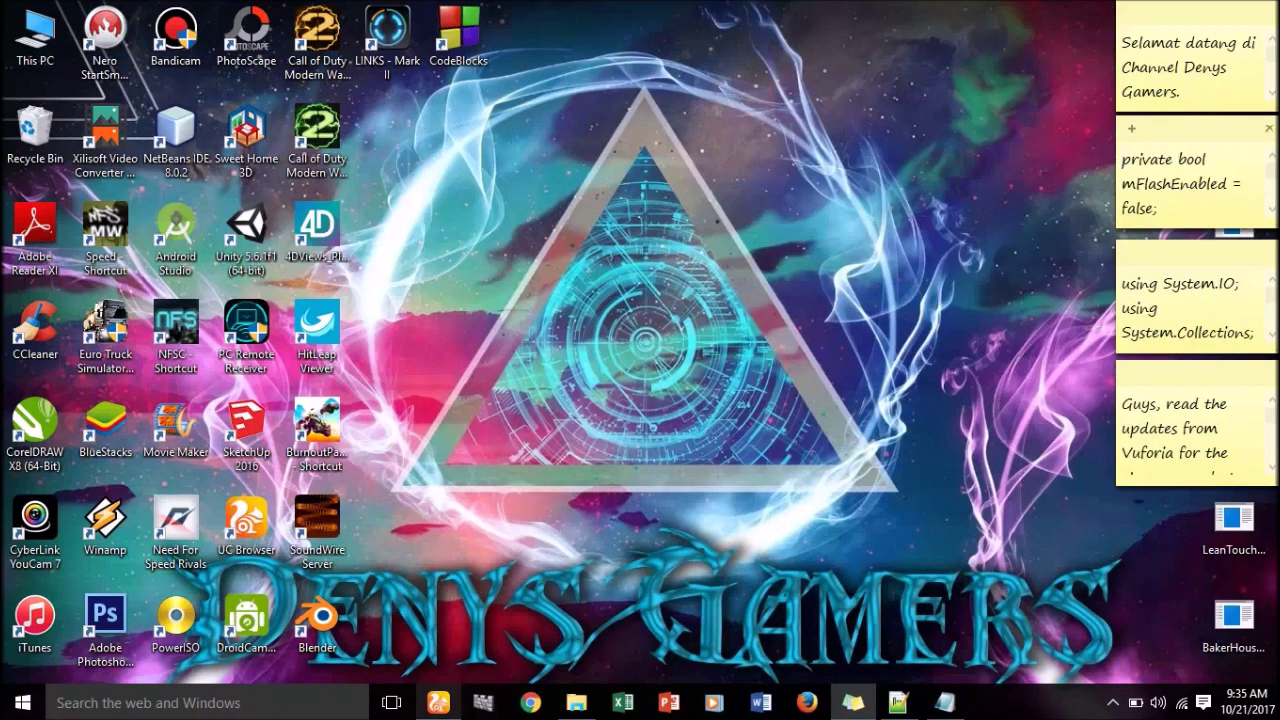
Search Google for 'vuforia developer' and open the Vuforia Developer Portal result.
{"action": "left_click", "coordinate": [438, 702]}
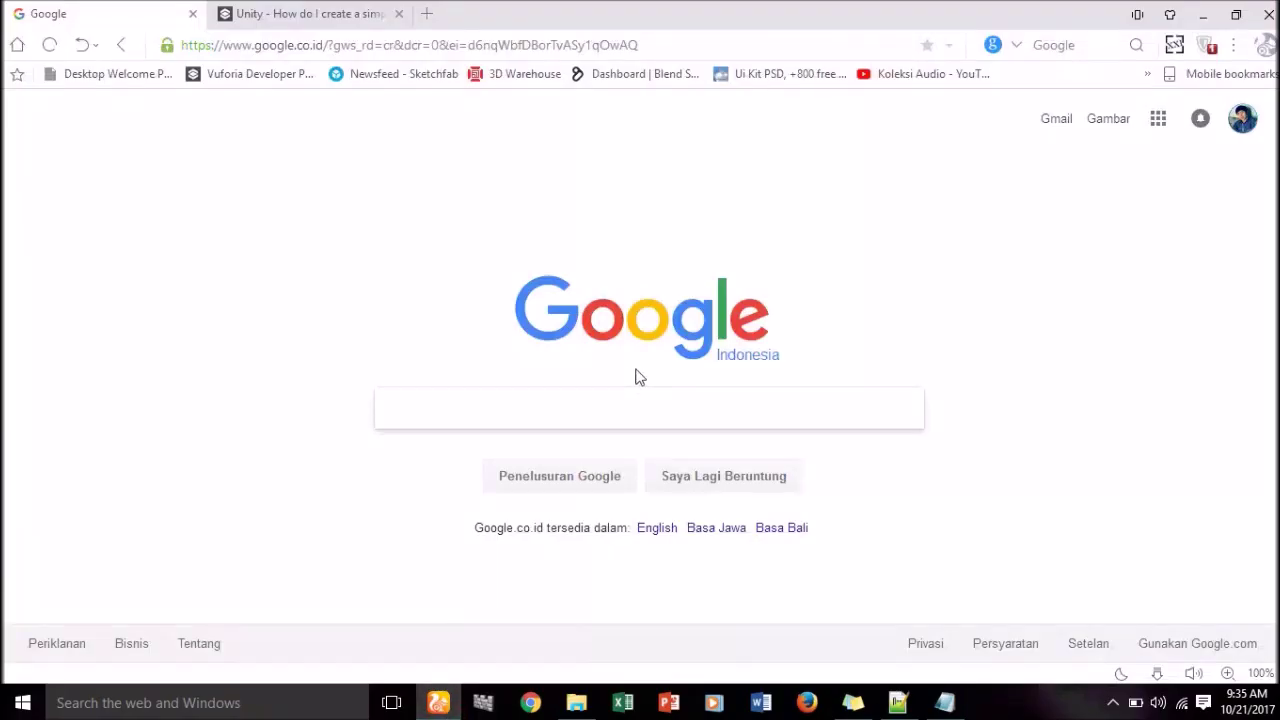
{"action": "type", "text": "vuforia develpo"}
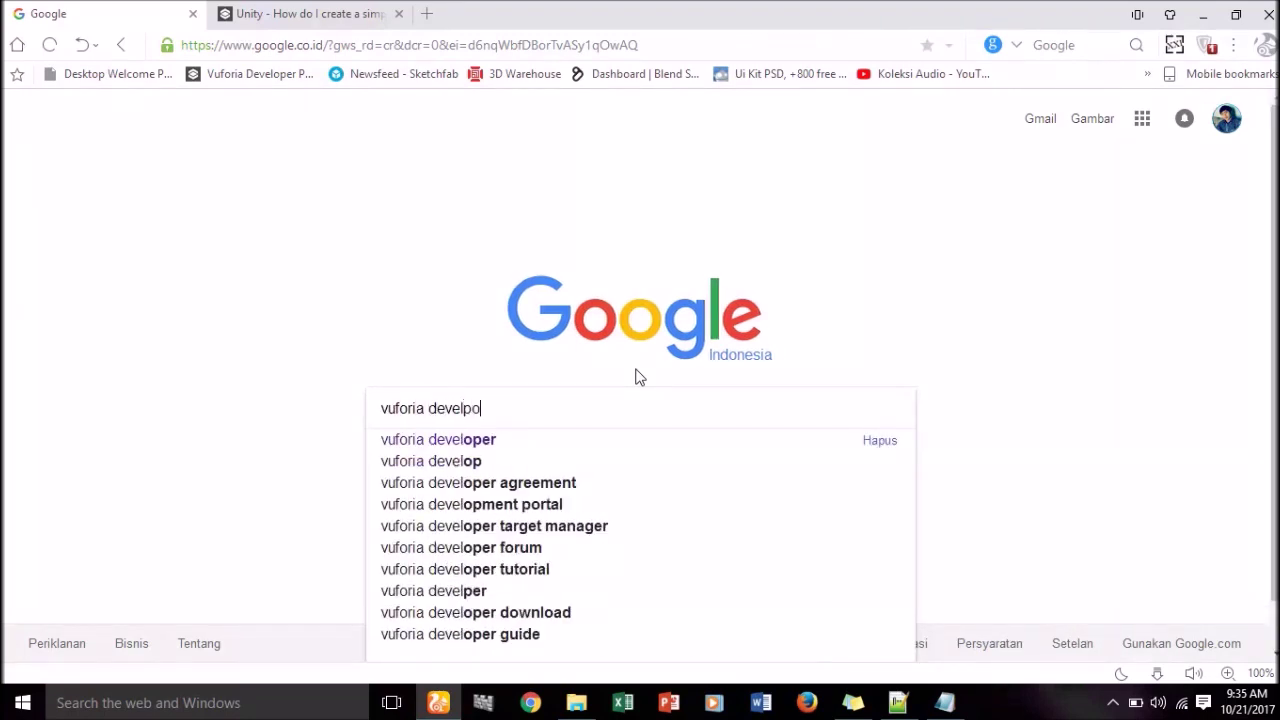
{"action": "key", "text": "BackSpace"}
{"action": "key", "text": "BackSpace"}
{"action": "left_click", "coordinate": [420, 446]}
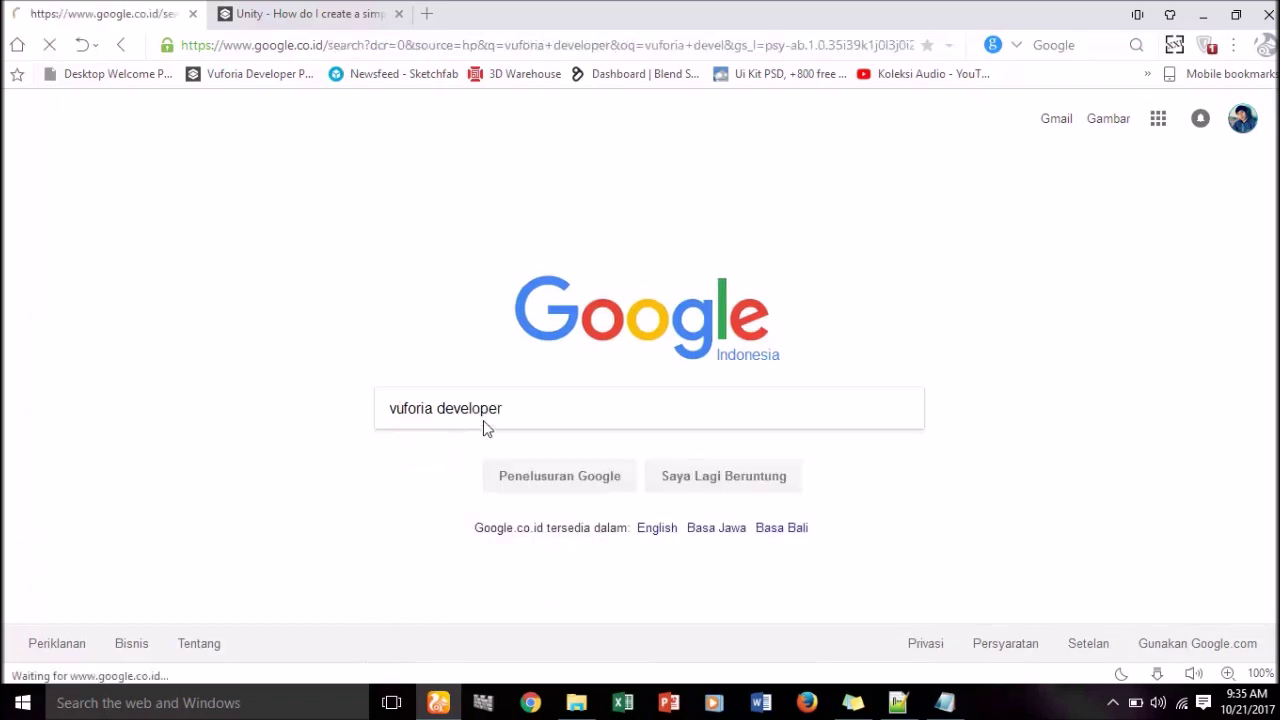
{"action": "left_click", "coordinate": [252, 266]}
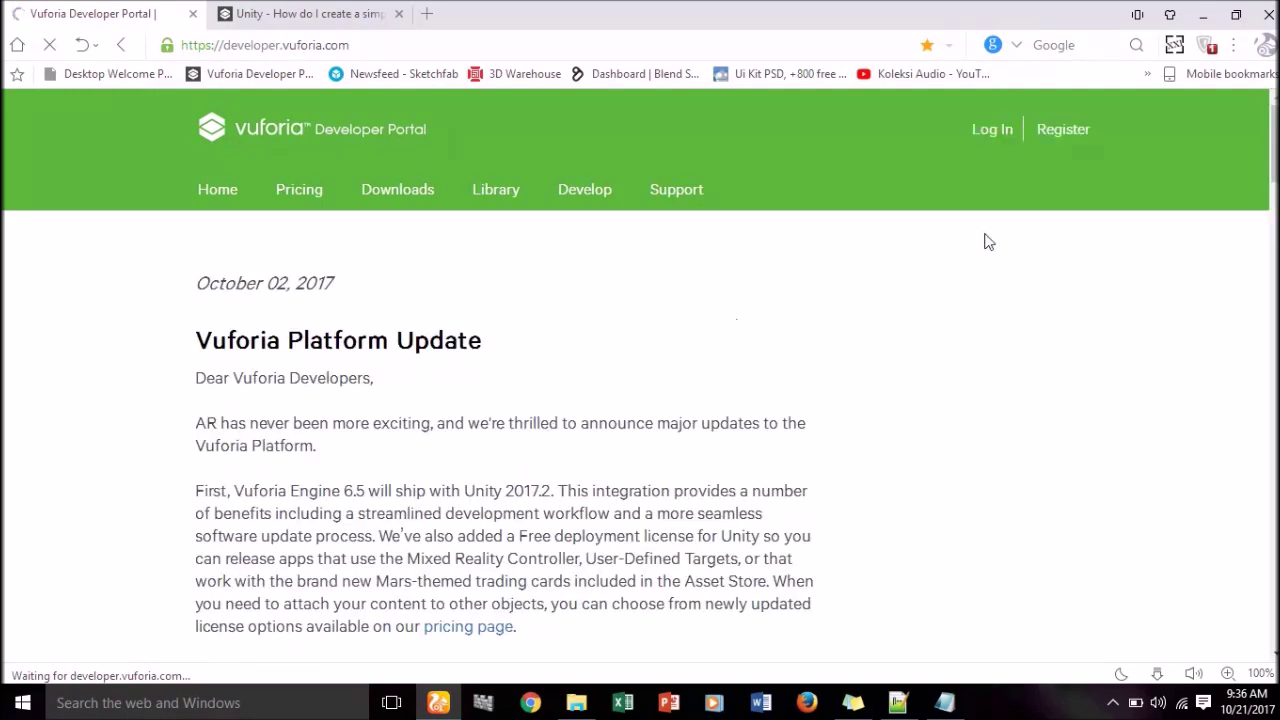
Log in to the Vuforia Developer Portal with the account credentials.
{"action": "left_click", "coordinate": [990, 129]}
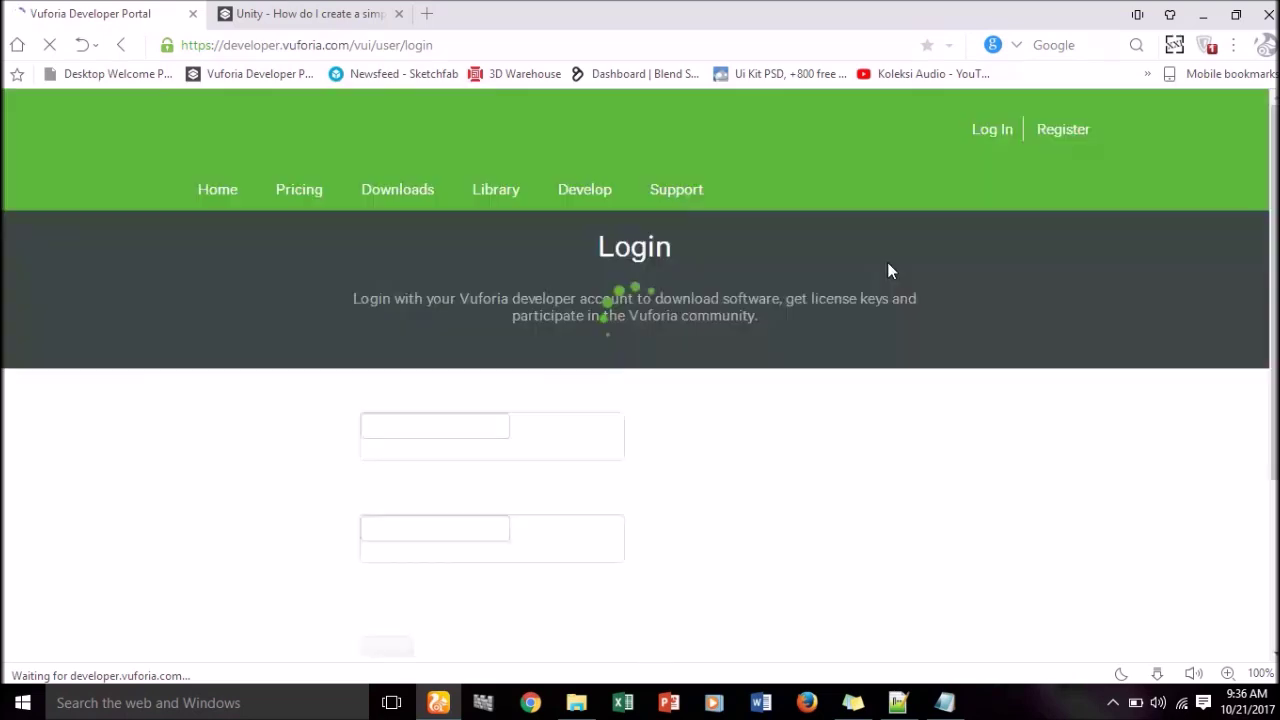
{"action": "left_click", "coordinate": [567, 437]}
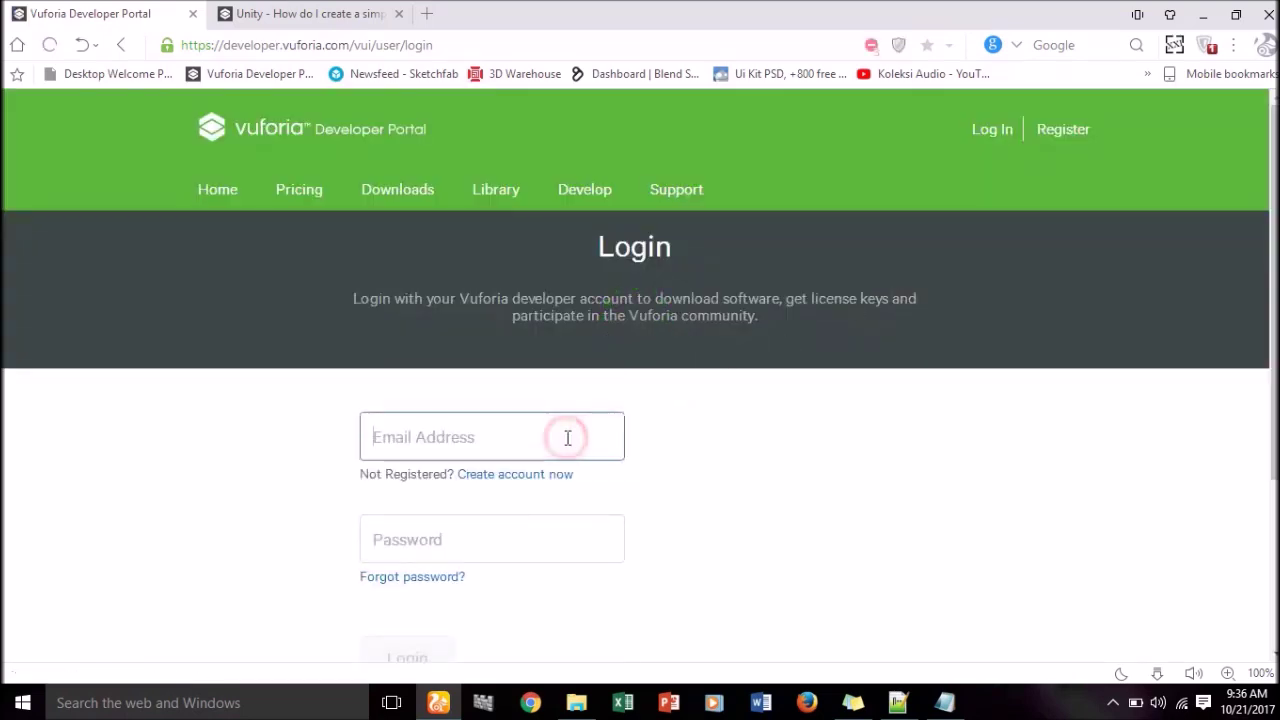
{"action": "scroll", "coordinate": [634, 503], "scroll_direction": "down", "scroll_amount": 2}
{"action": "left_click", "coordinate": [426, 470]}
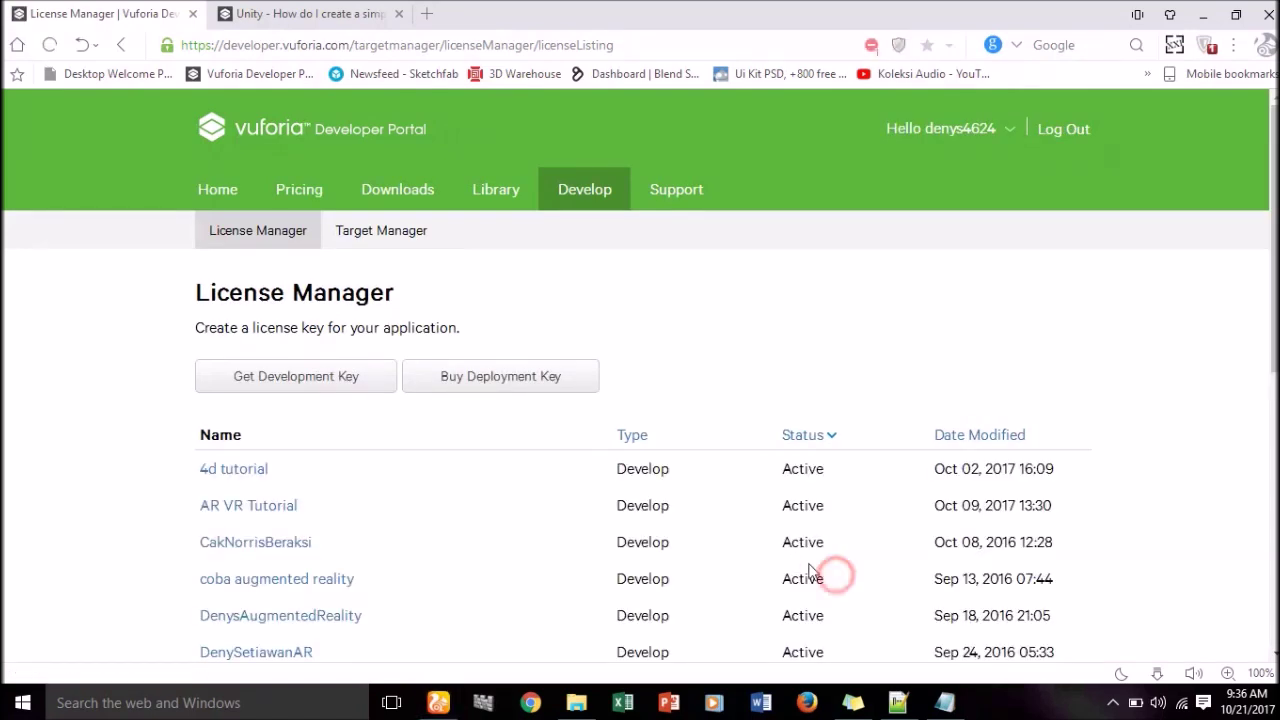
Go to Downloads > Samples and scroll down to the Advanced Topics section.
{"action": "left_click", "coordinate": [401, 197]}
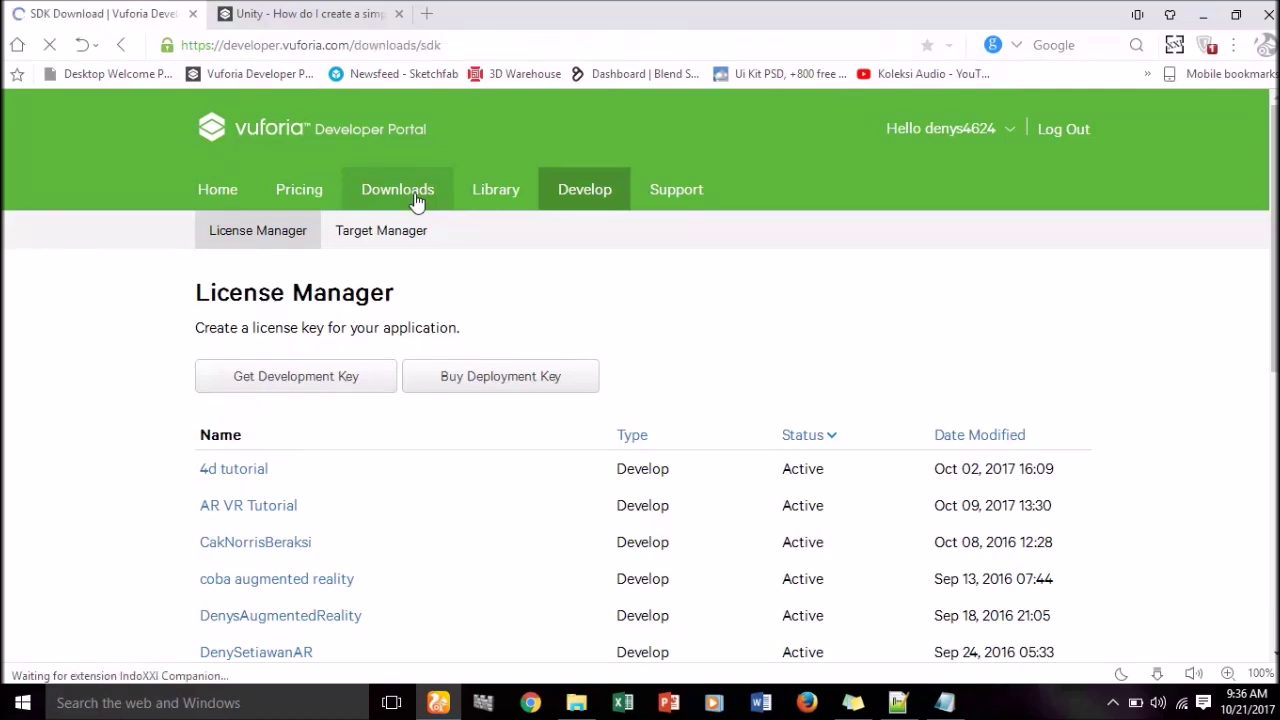
{"action": "scroll", "coordinate": [457, 409], "scroll_direction": "down", "scroll_amount": 3}
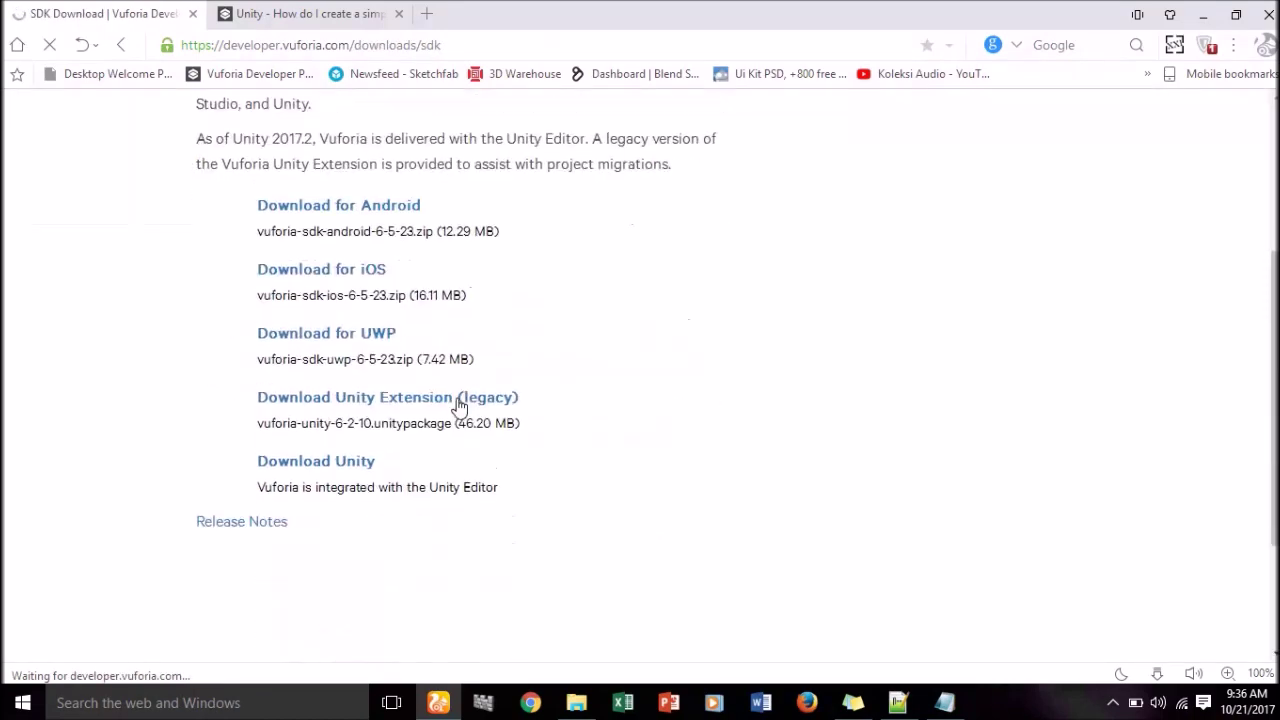
{"action": "scroll", "coordinate": [430, 385], "scroll_direction": "up", "scroll_amount": 3}
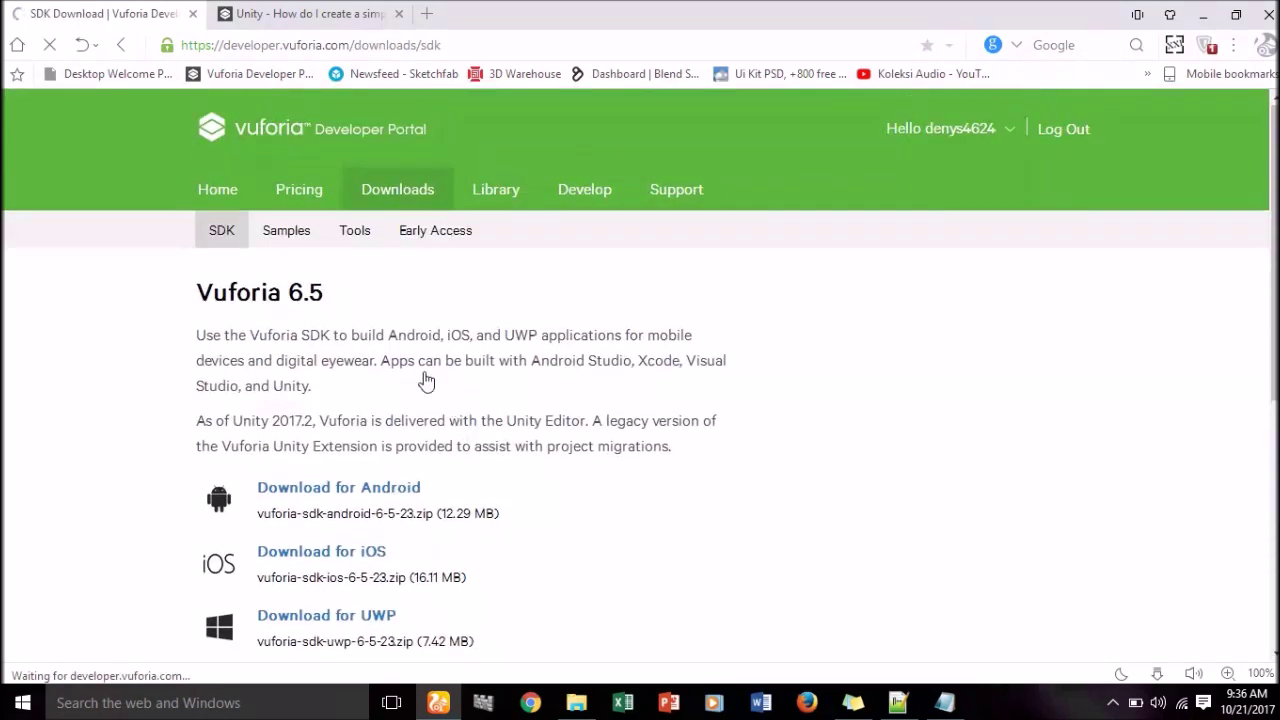
{"action": "left_click", "coordinate": [289, 242]}
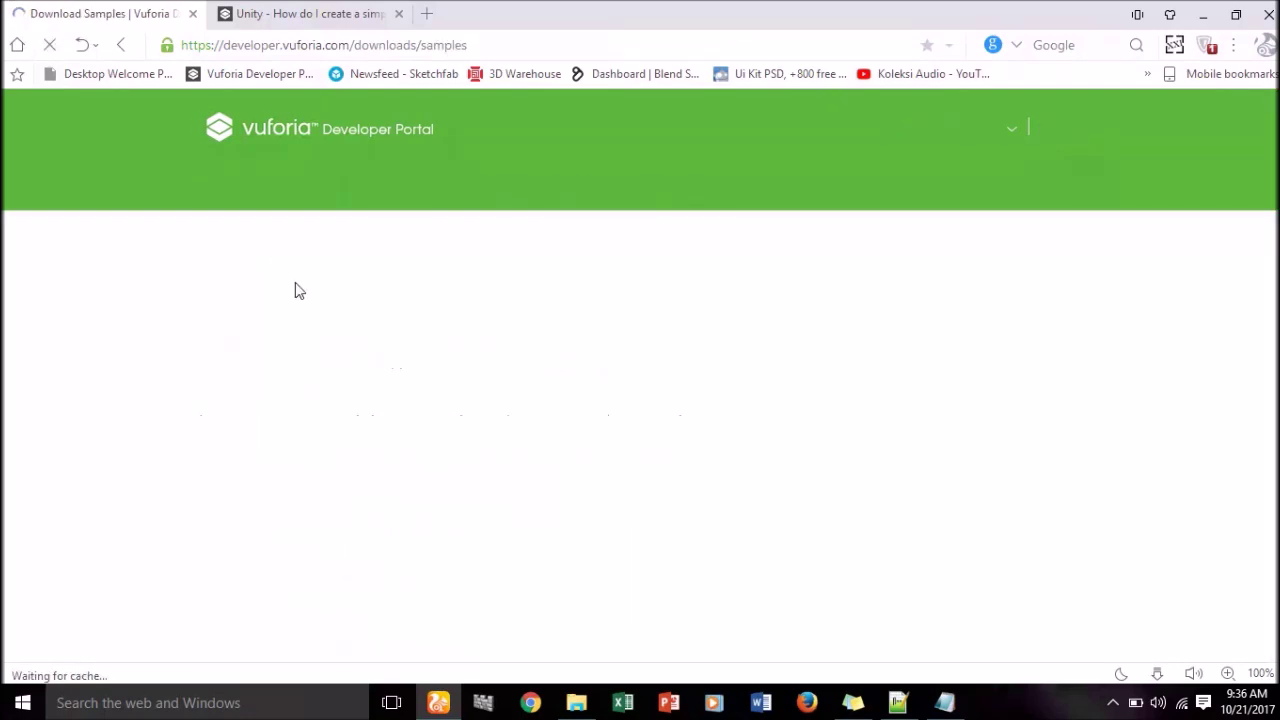
{"action": "scroll", "coordinate": [590, 450], "scroll_direction": "down", "scroll_amount": 2}
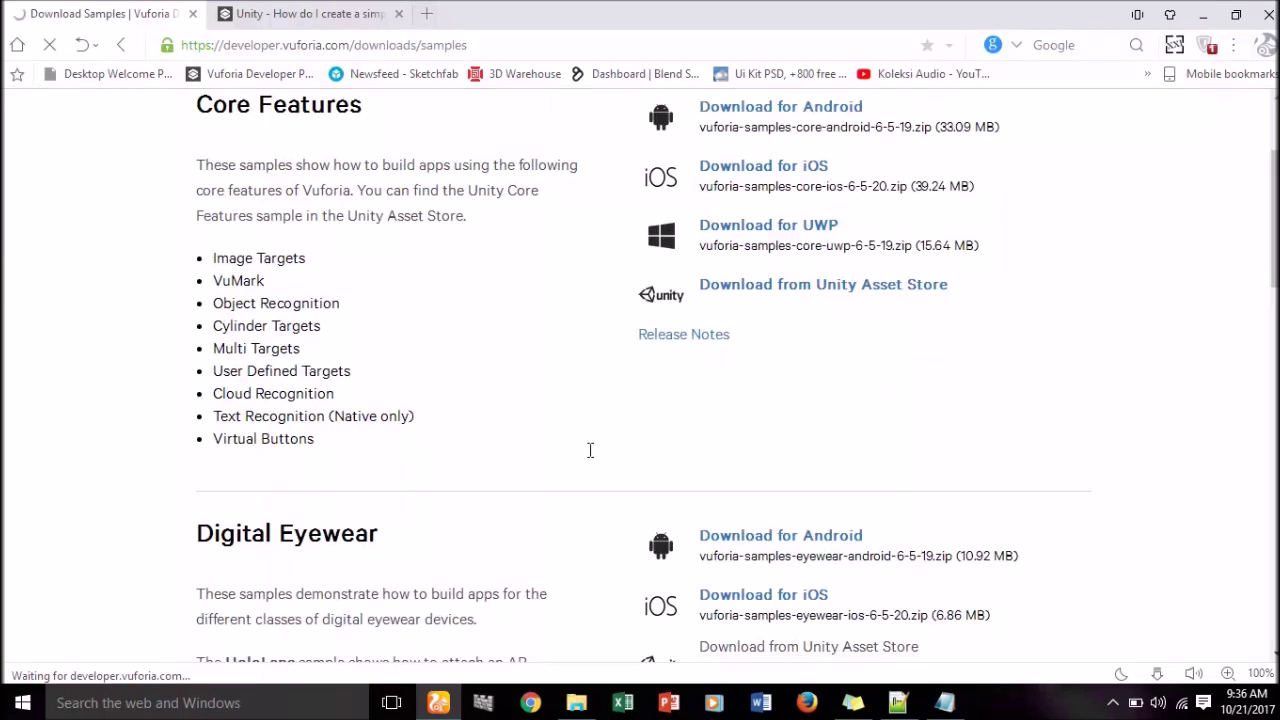
{"action": "scroll", "coordinate": [590, 450], "scroll_direction": "down", "scroll_amount": 3}
{"action": "scroll", "coordinate": [590, 450], "scroll_direction": "down", "scroll_amount": 4}
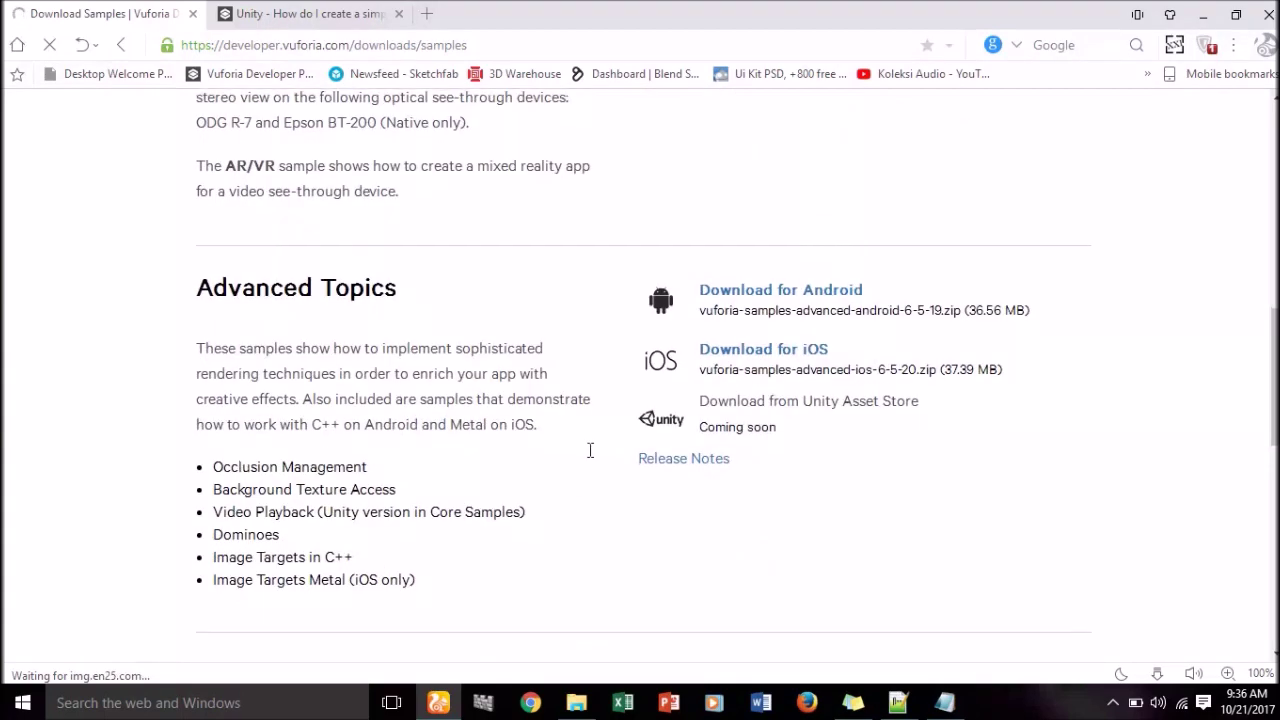
{"action": "scroll", "coordinate": [590, 450], "scroll_direction": "down", "scroll_amount": 1}
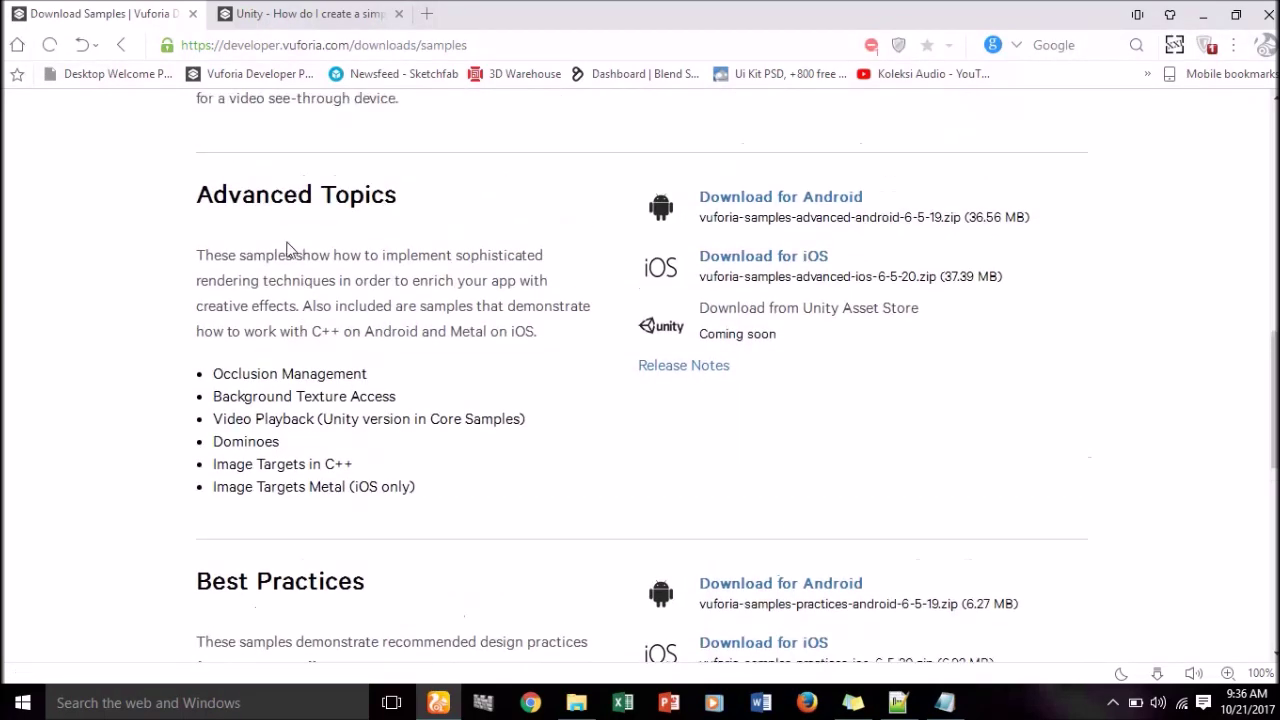
Highlight the Advanced Topics description and the Video Playback sample entry.
{"action": "left_click_drag", "start_coordinate": [228, 195], "coordinate": [400, 195]}
{"action": "left_click_drag", "start_coordinate": [171, 187], "coordinate": [246, 203]}
{"action": "left_click", "coordinate": [266, 200]}
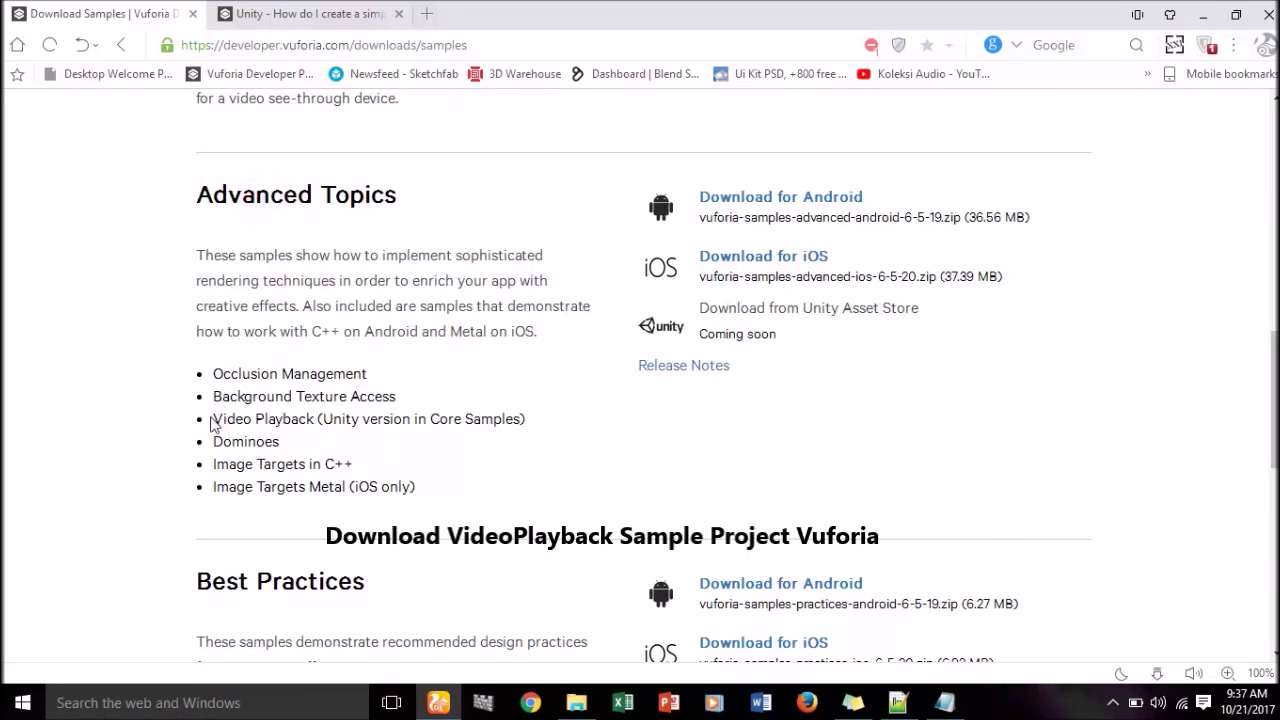
{"action": "left_click_drag", "start_coordinate": [215, 418], "coordinate": [570, 441]}
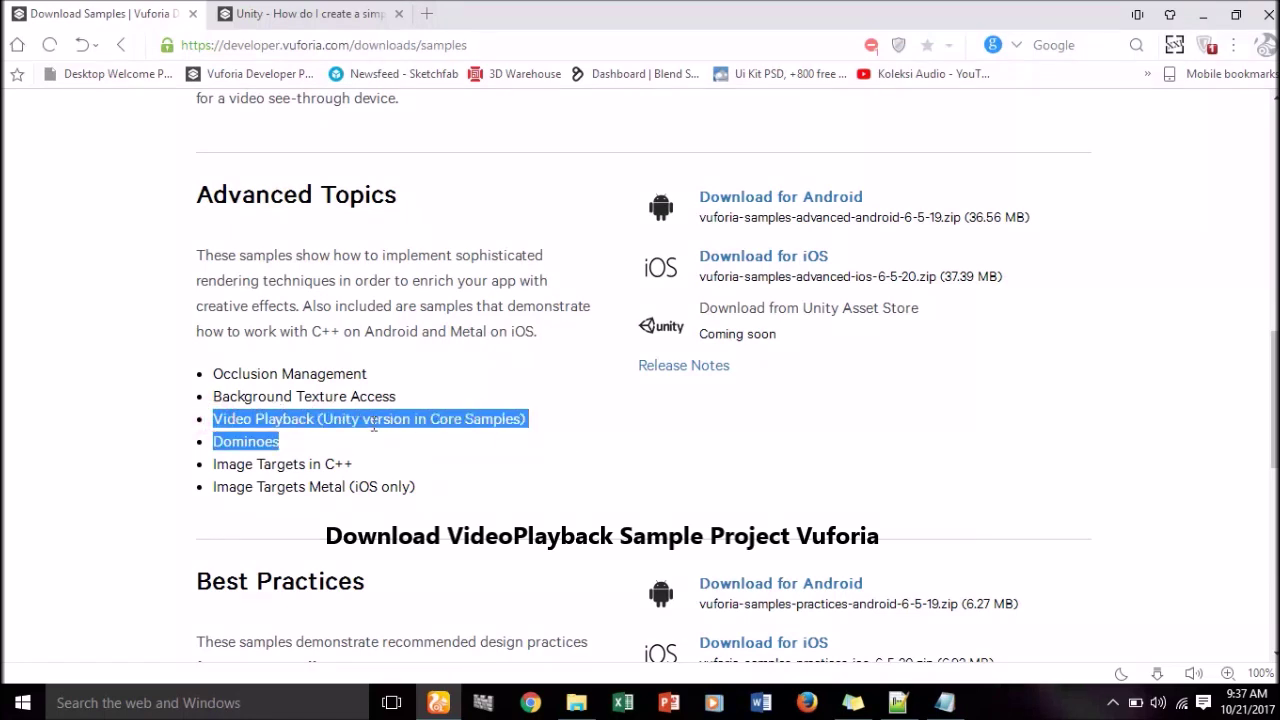
{"action": "left_click", "coordinate": [289, 420]}
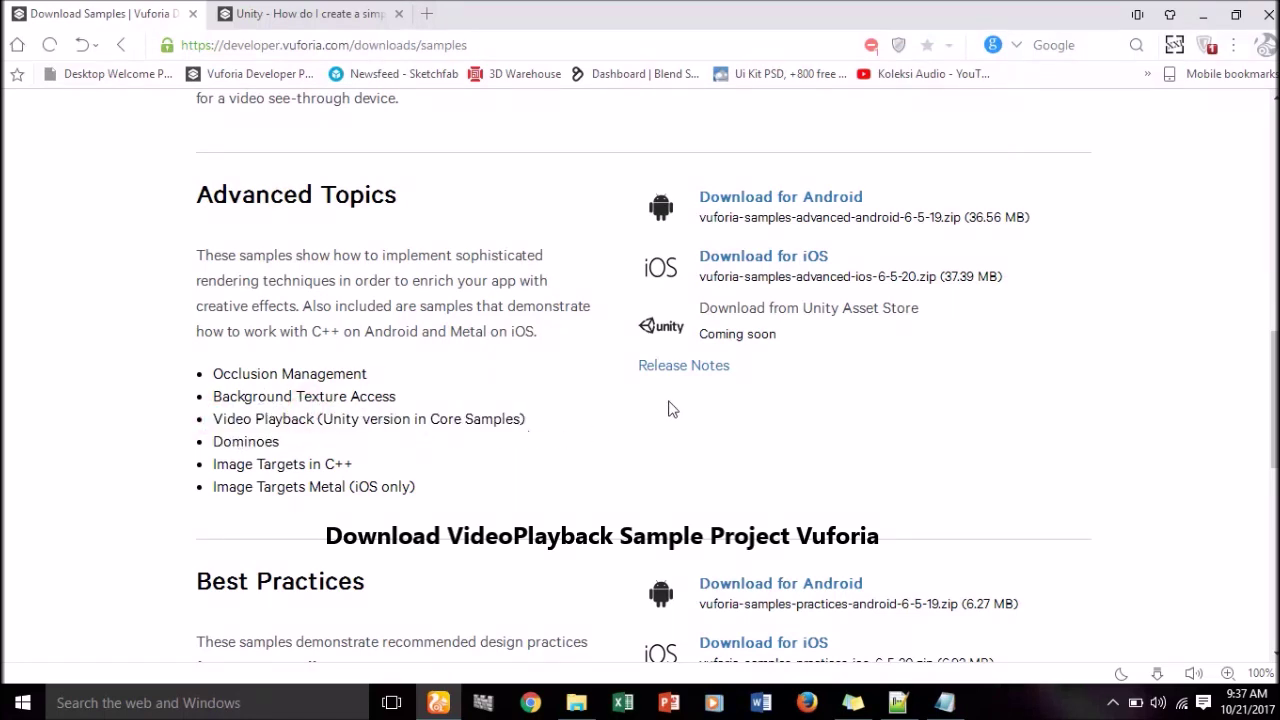
{"action": "scroll", "coordinate": [670, 408], "scroll_direction": "up", "scroll_amount": 1}
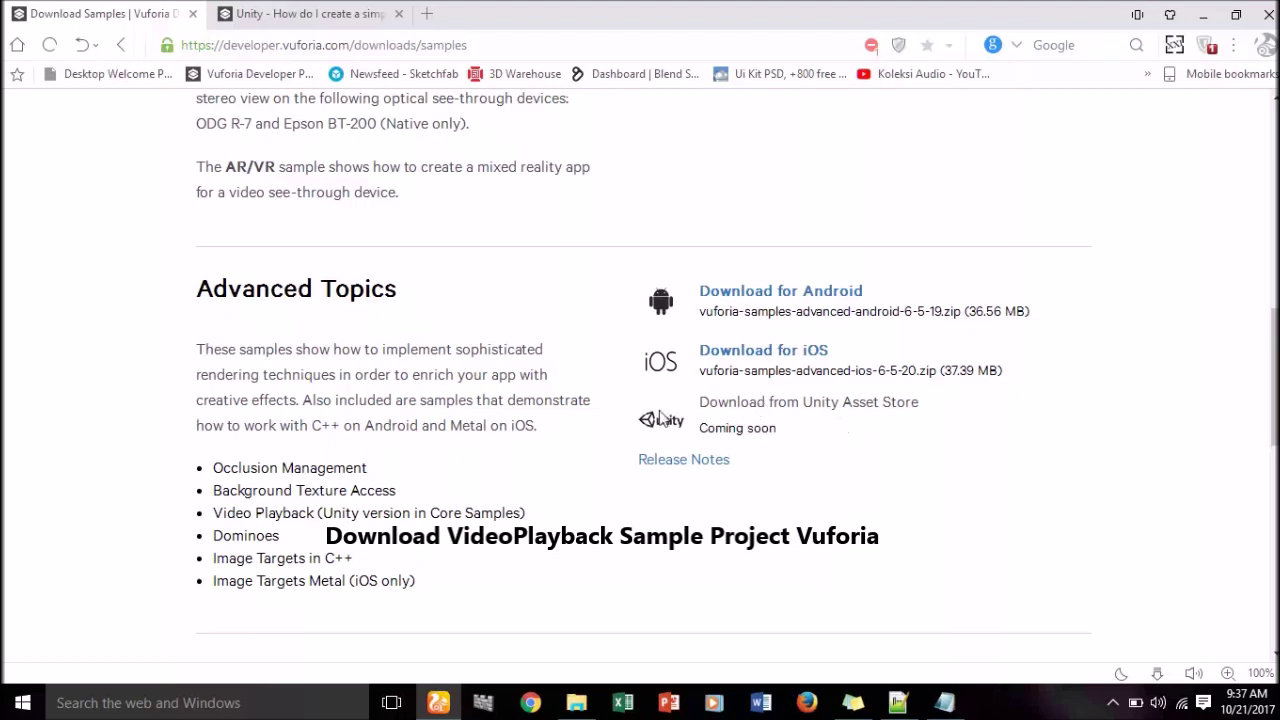
Find the VideoPlayback-6-2-6 package in Vuforia Samples, then minimize Explorer and the browser.
{"action": "left_click", "coordinate": [576, 703]}
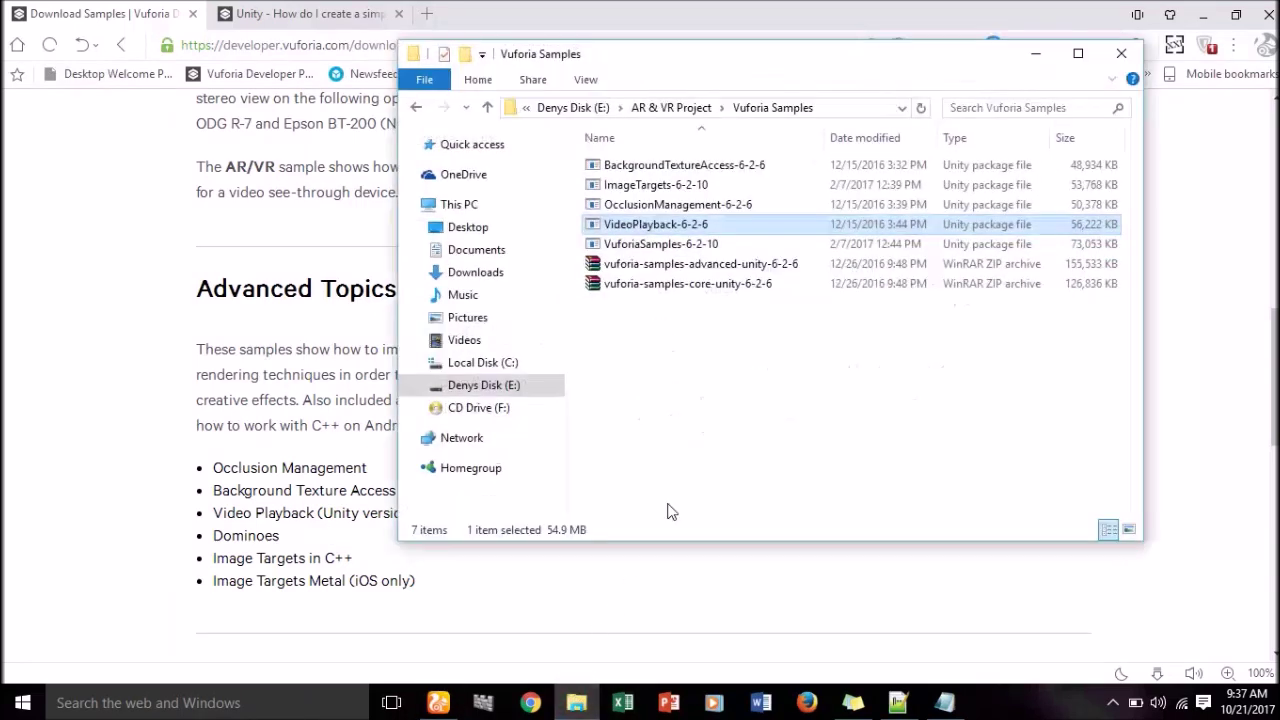
{"action": "left_click", "coordinate": [697, 368]}
{"action": "left_click", "coordinate": [652, 264]}
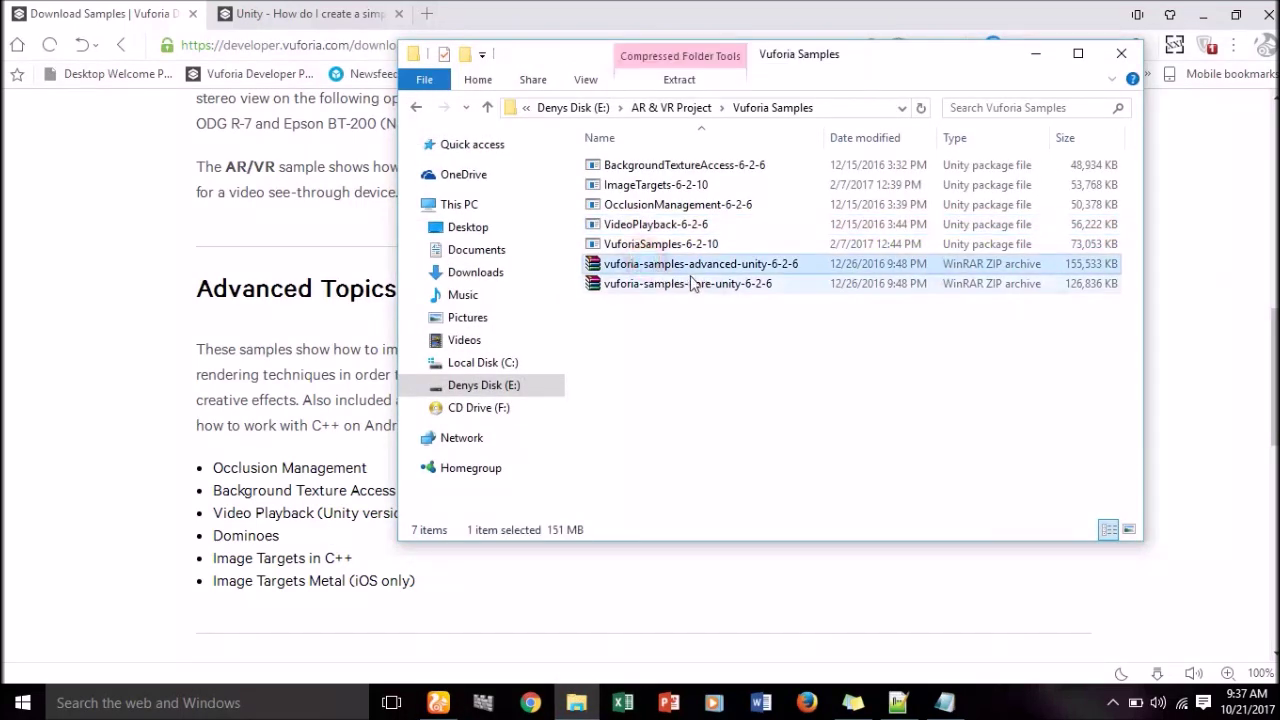
{"action": "left_click", "coordinate": [668, 225]}
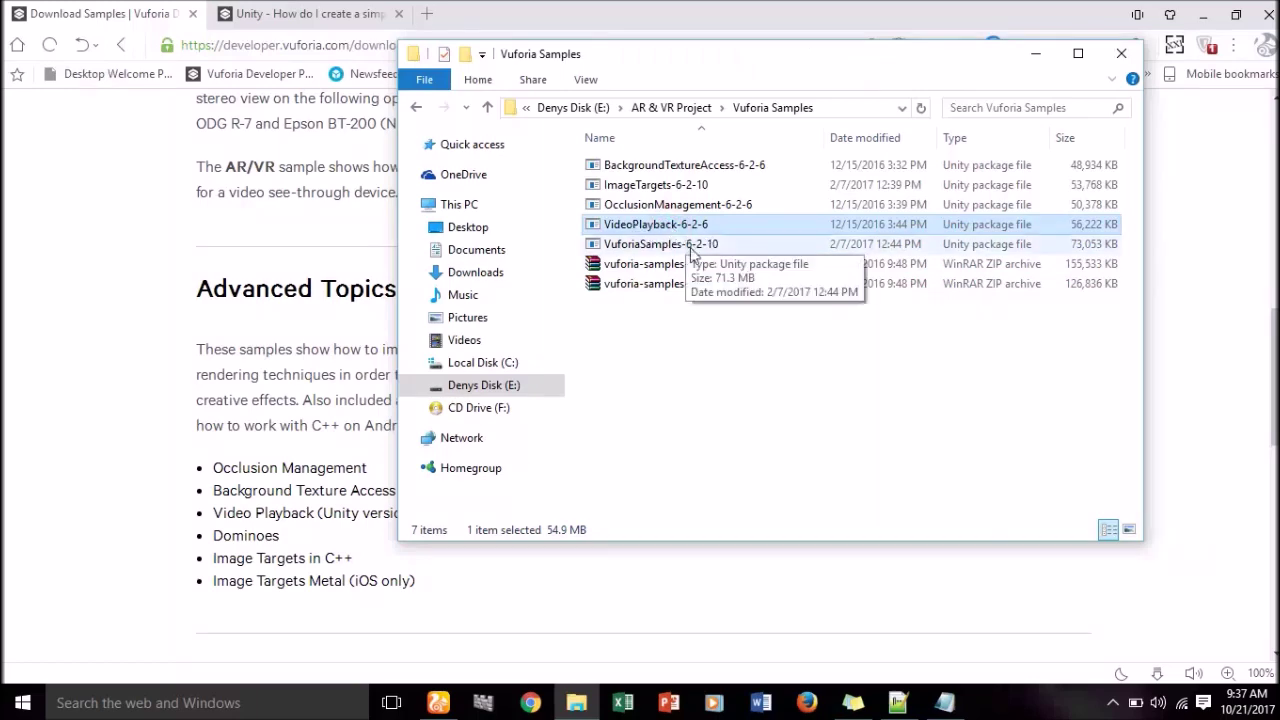
{"action": "left_click", "coordinate": [833, 418]}
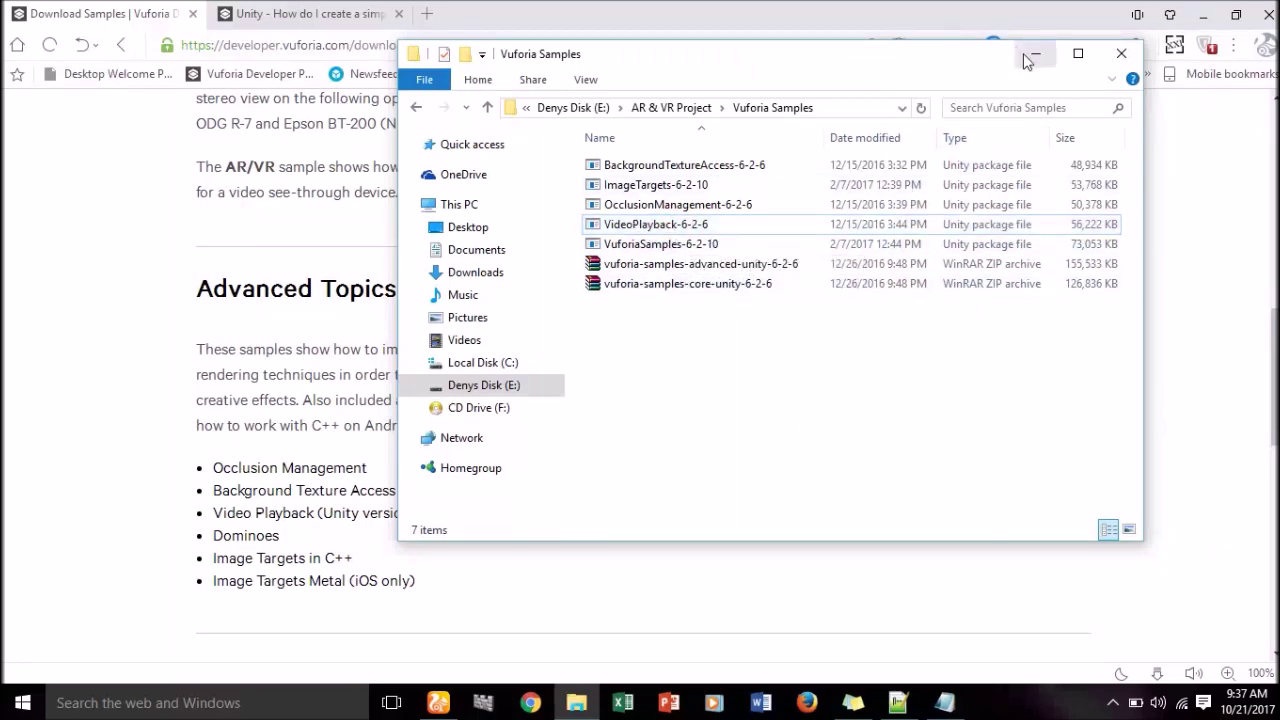
{"action": "left_click", "coordinate": [1030, 54]}
{"action": "left_click", "coordinate": [1203, 14]}
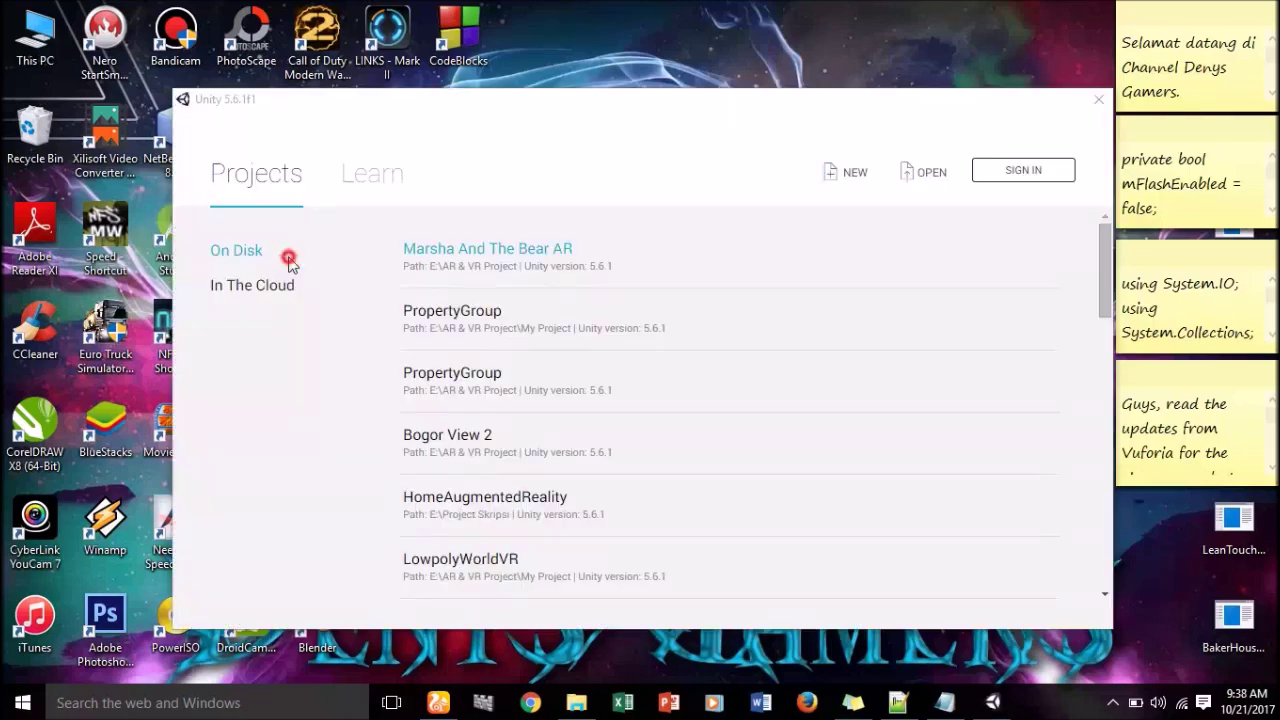
Create a new 3D project named 'Video Playback AR' in E:\AR & VR Project.
{"action": "left_click", "coordinate": [853, 177]}
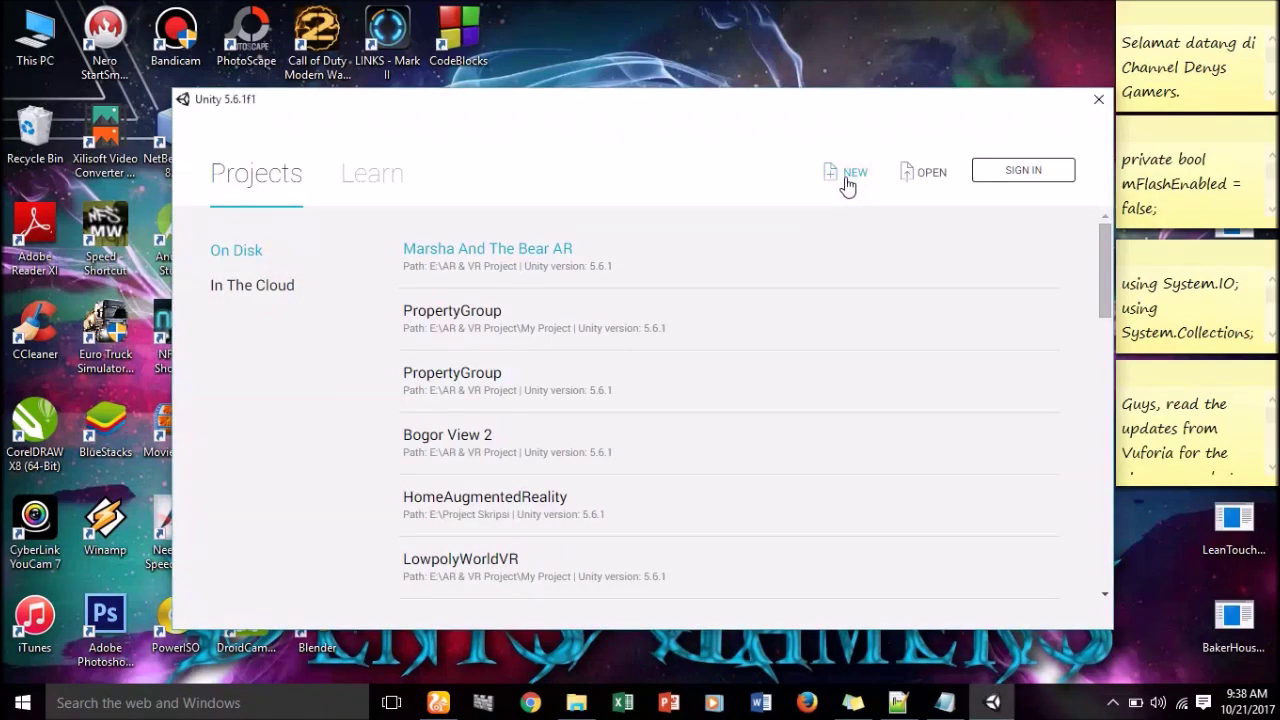
{"action": "left_click", "coordinate": [603, 308]}
{"action": "key", "text": "ctrl+a"}
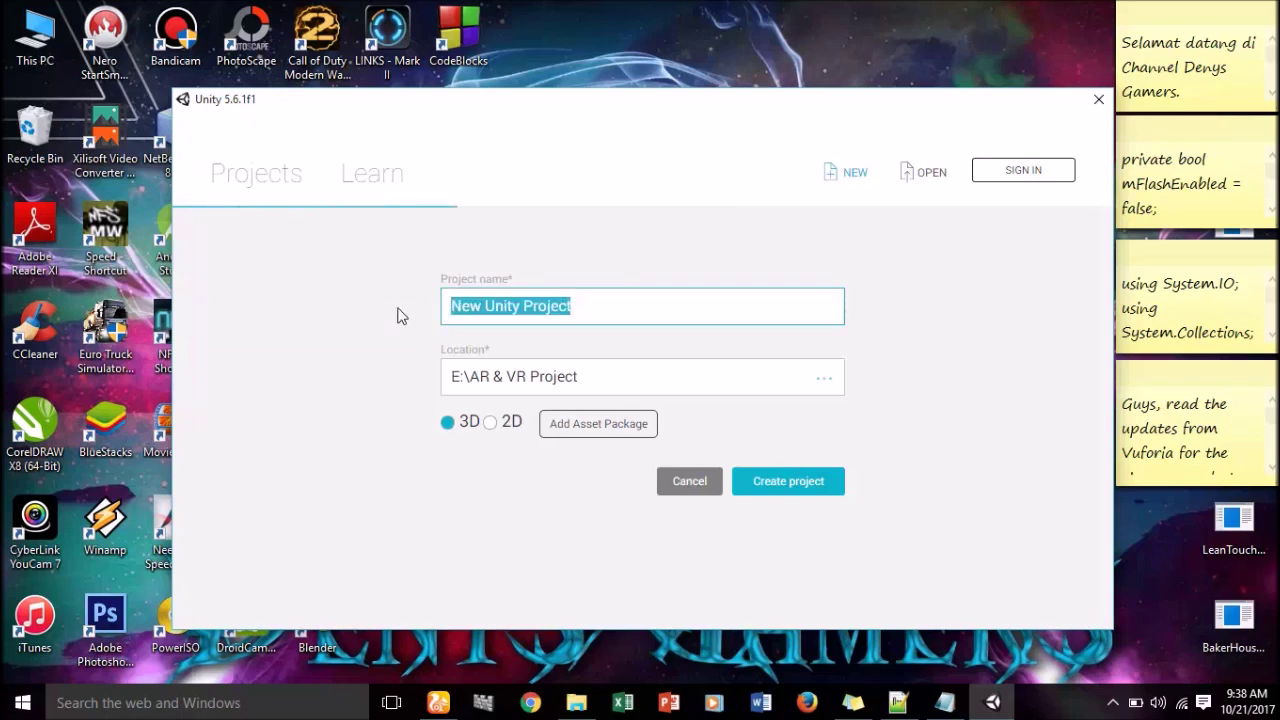
{"action": "key", "text": "BackSpace"}
{"action": "type", "text": "Video Playback AR"}
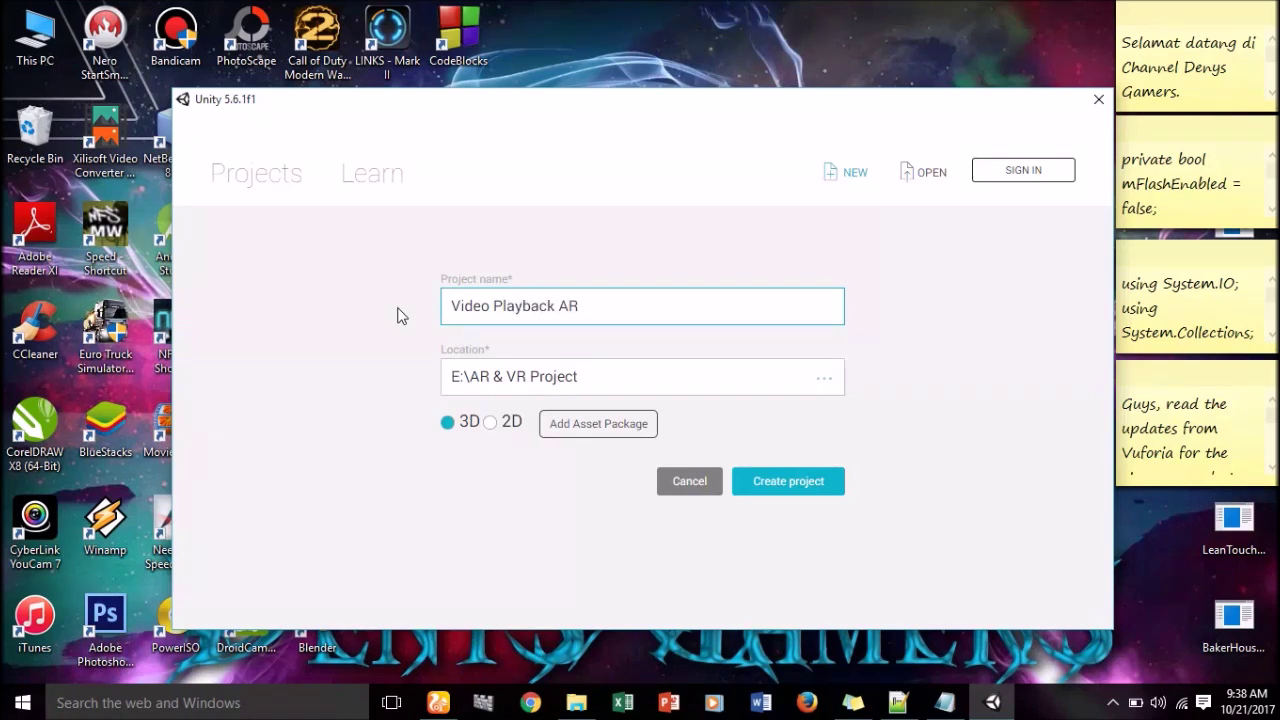
{"action": "left_click", "coordinate": [798, 484]}
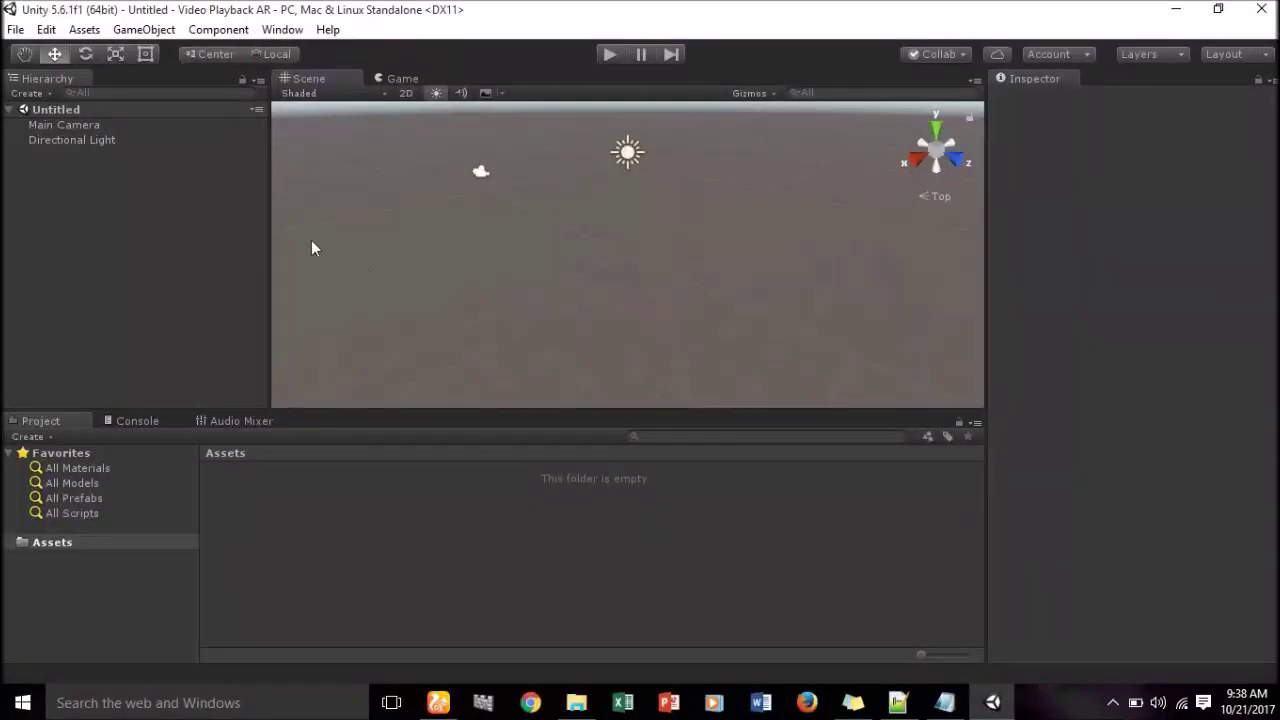
Switch the build platform to Android in Build Settings.
{"action": "left_click", "coordinate": [15, 29]}
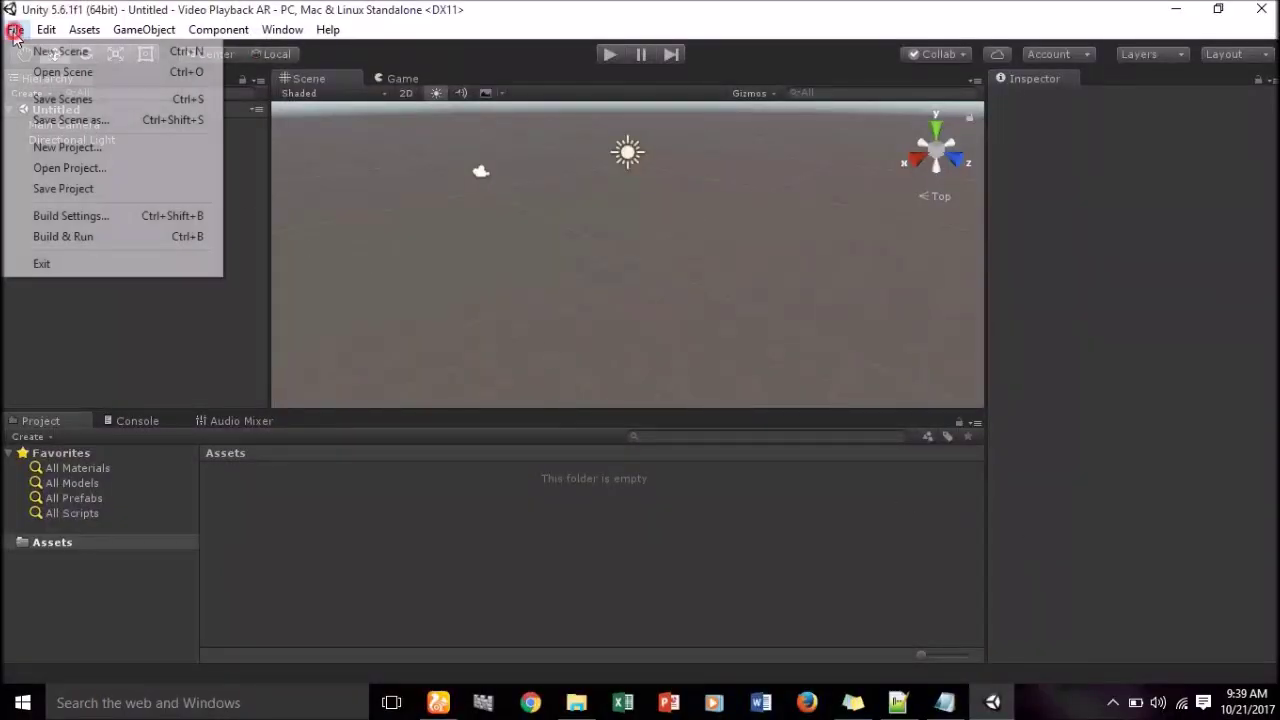
{"action": "left_click", "coordinate": [63, 219]}
{"action": "left_click", "coordinate": [388, 402]}
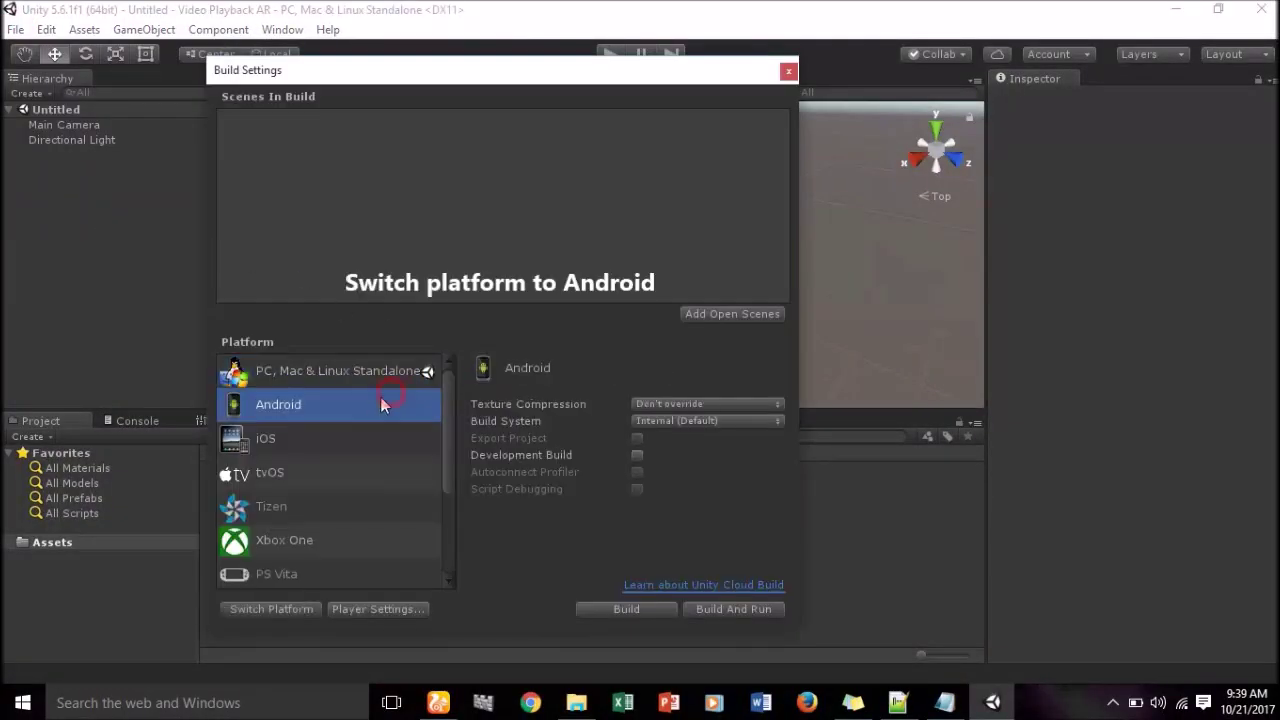
{"action": "left_click", "coordinate": [260, 605]}
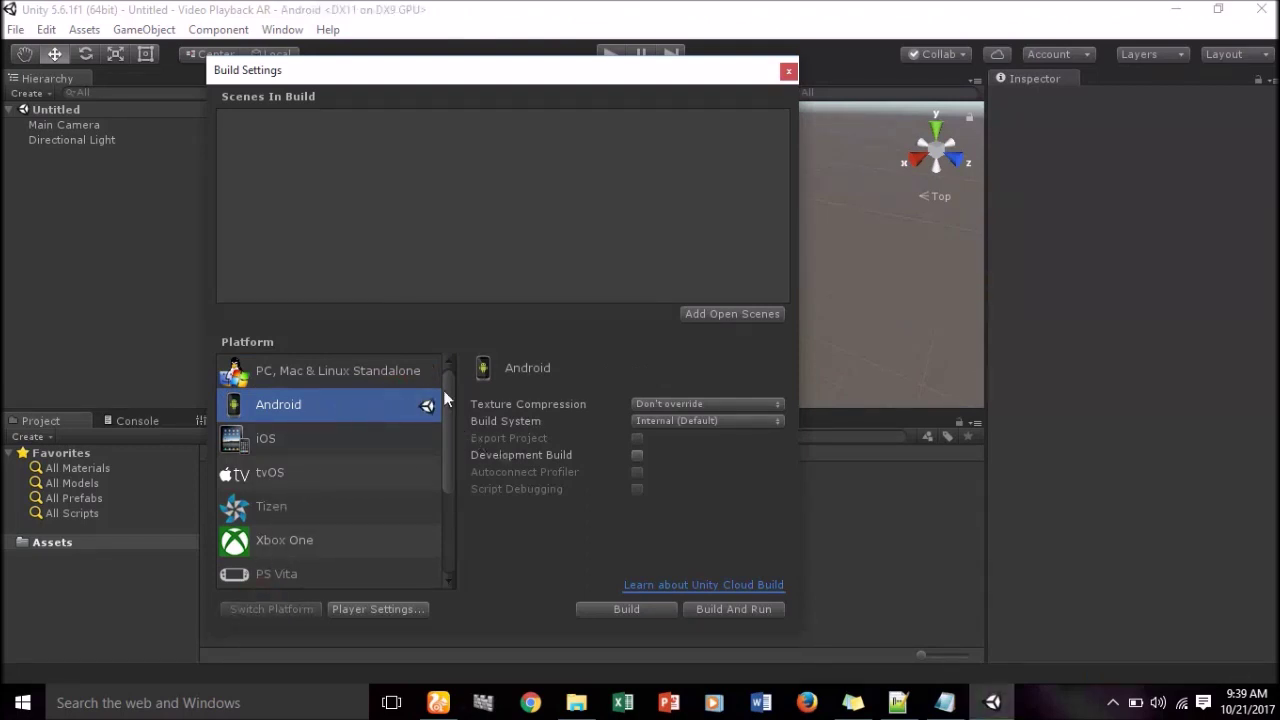
{"action": "left_click", "coordinate": [788, 72]}
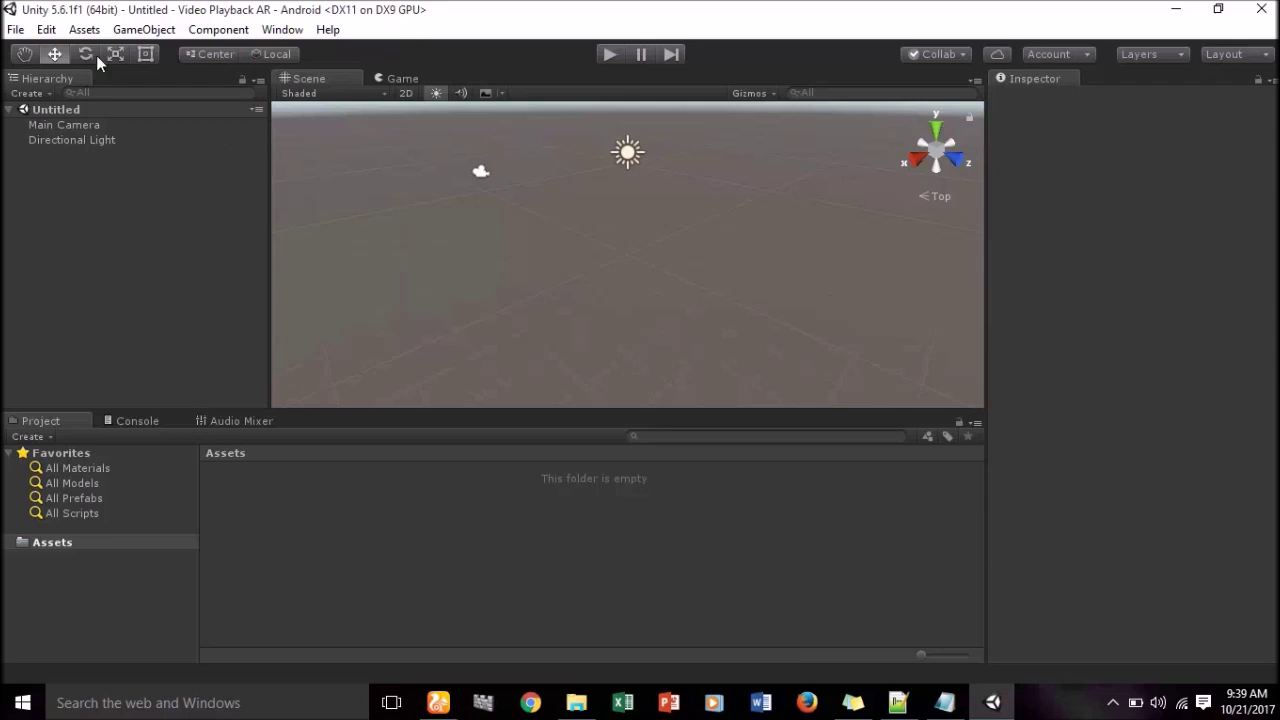
Choose Assets > Import Package > Custom Package to browse for a package file.
{"action": "left_click", "coordinate": [82, 30]}
{"action": "mouse_move", "coordinate": [245, 190]}
{"action": "left_click", "coordinate": [347, 197]}
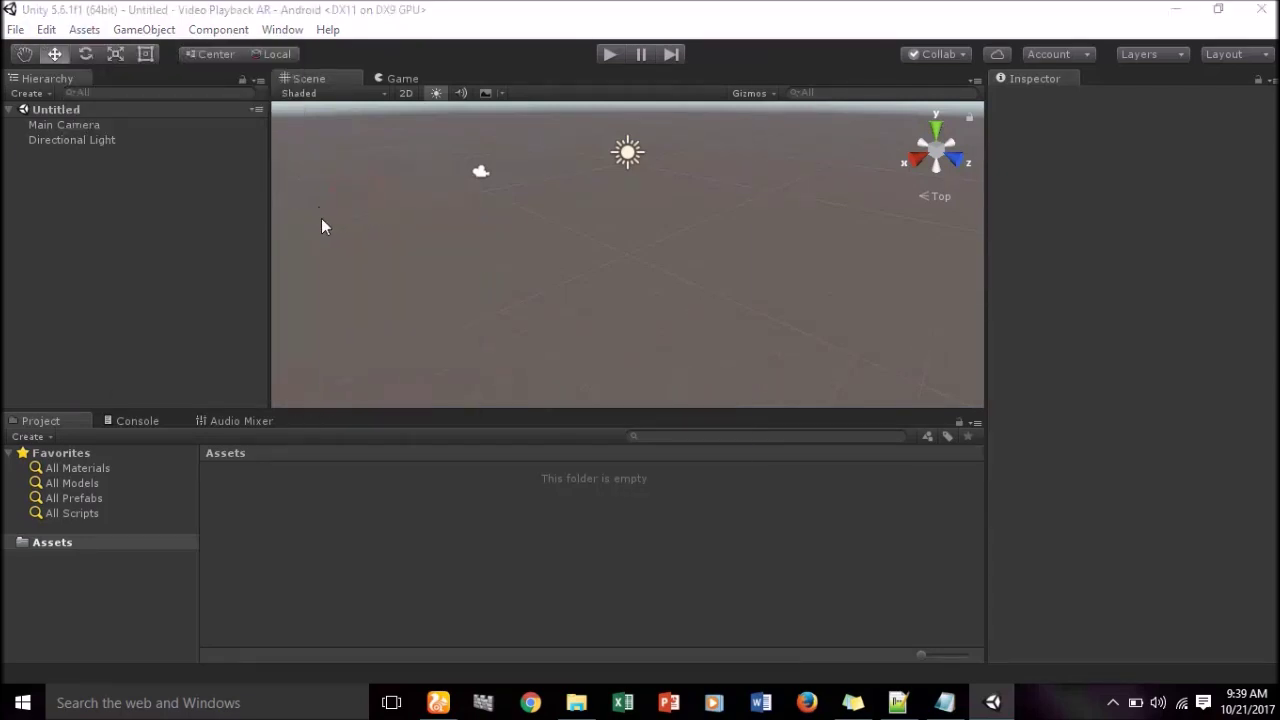
Load the VideoPlayback-6-2-6 package from the Vuforia Samples folder.
{"action": "scroll", "coordinate": [277, 366], "scroll_direction": "down", "scroll_amount": 1}
{"action": "scroll", "coordinate": [277, 366], "scroll_direction": "down", "scroll_amount": 2}
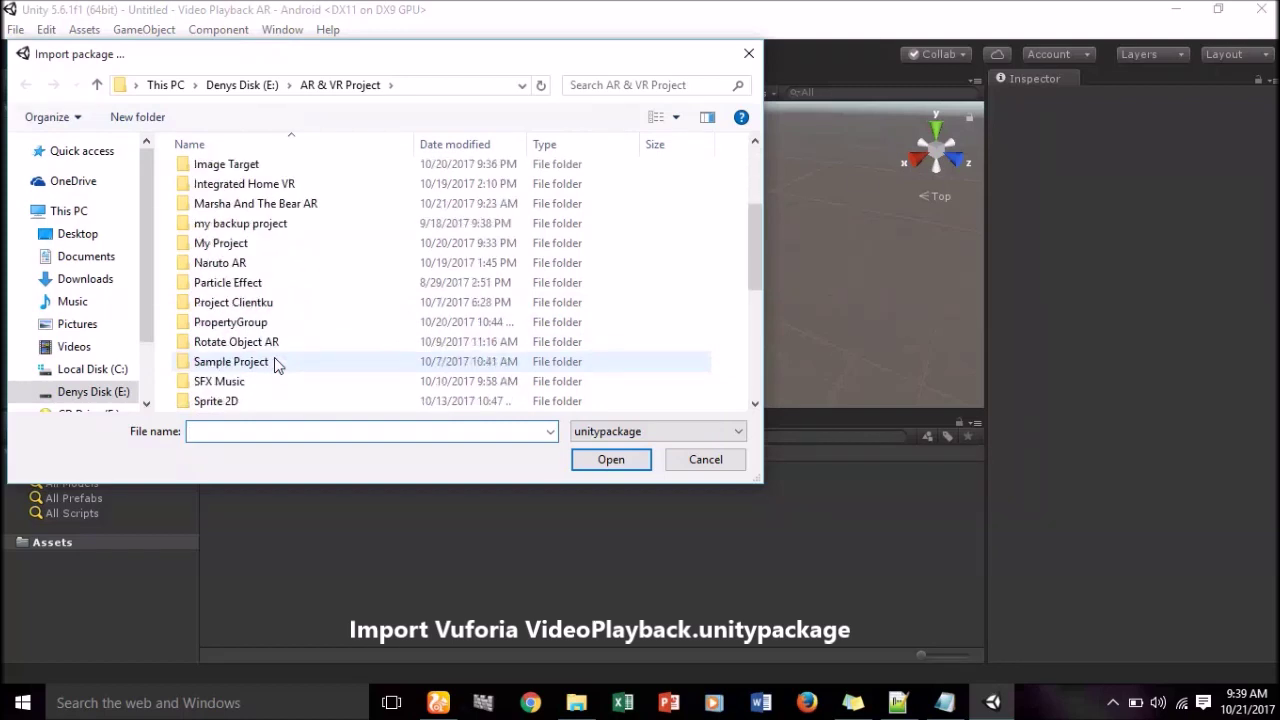
{"action": "scroll", "coordinate": [275, 360], "scroll_direction": "down", "scroll_amount": 2}
{"action": "scroll", "coordinate": [305, 350], "scroll_direction": "down", "scroll_amount": 1}
{"action": "scroll", "coordinate": [305, 352], "scroll_direction": "down", "scroll_amount": 1}
{"action": "scroll", "coordinate": [306, 356], "scroll_direction": "down", "scroll_amount": 1}
{"action": "double_click", "coordinate": [243, 325]}
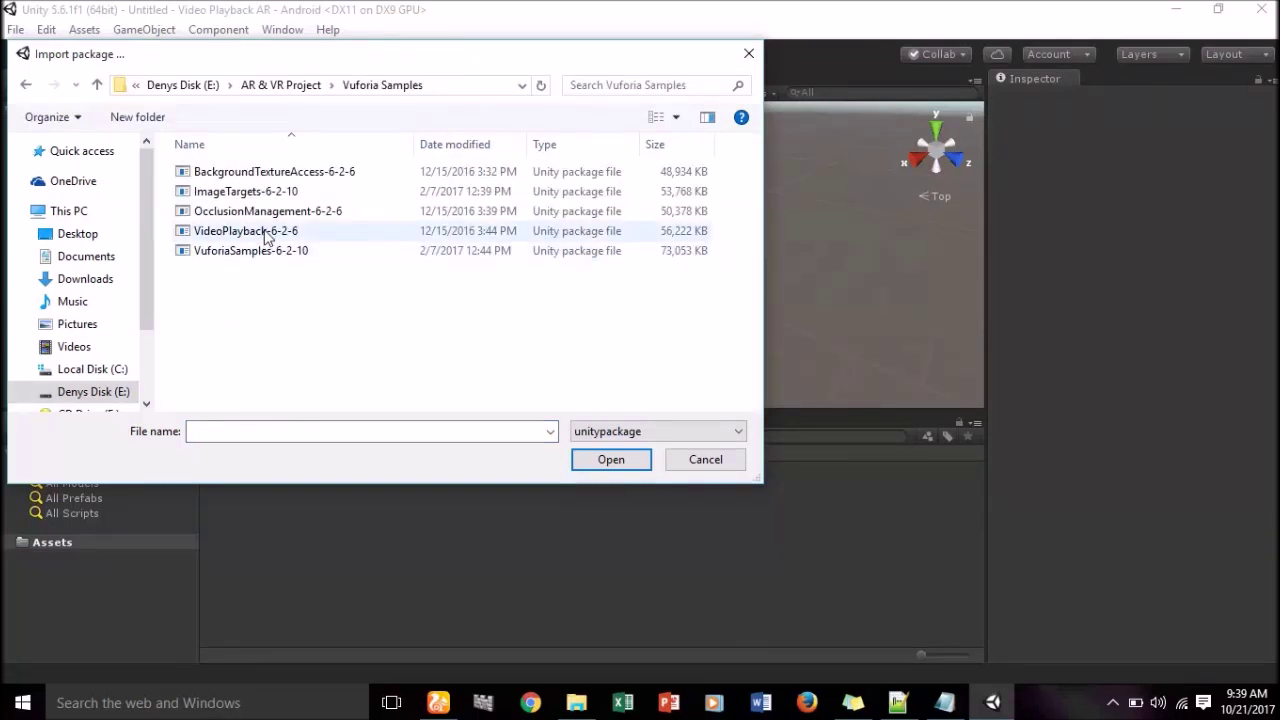
{"action": "left_click", "coordinate": [228, 232]}
{"action": "left_click", "coordinate": [609, 459]}
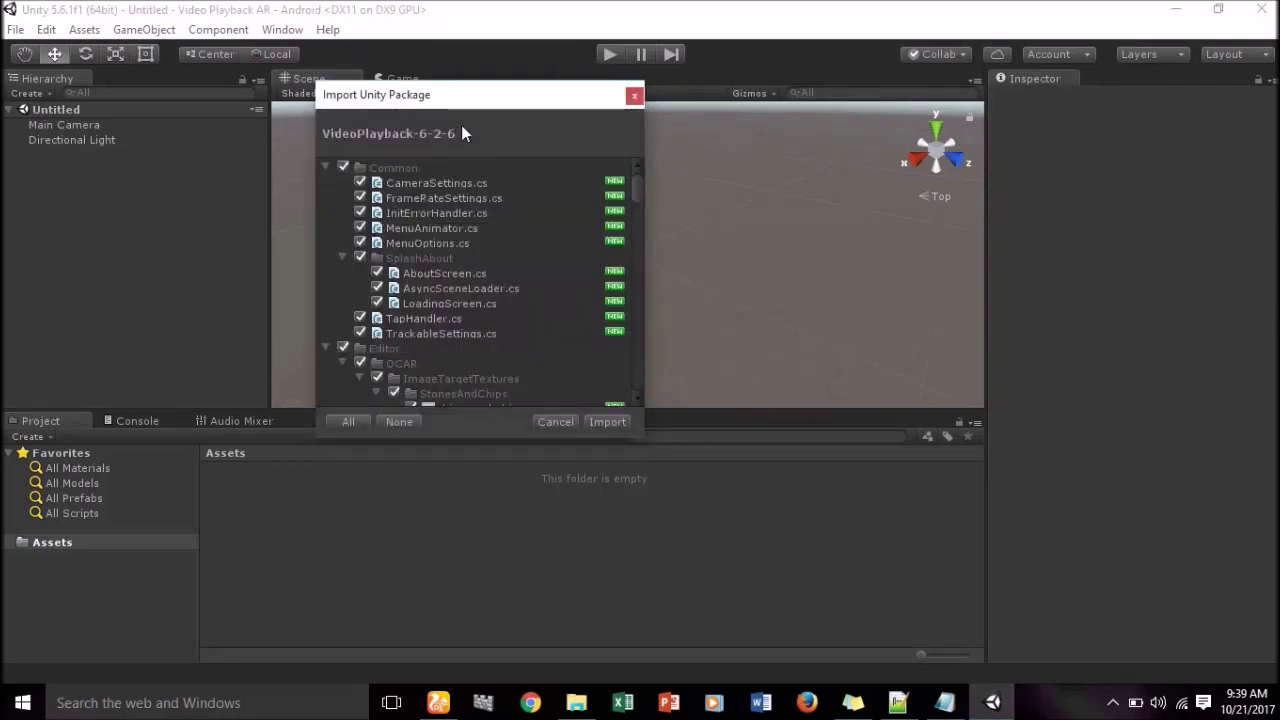
Uncheck the Scenes folder and import the rest of the package.
{"action": "scroll", "coordinate": [564, 333], "scroll_direction": "down", "scroll_amount": 5}
{"action": "scroll", "coordinate": [564, 333], "scroll_direction": "down", "scroll_amount": 5}
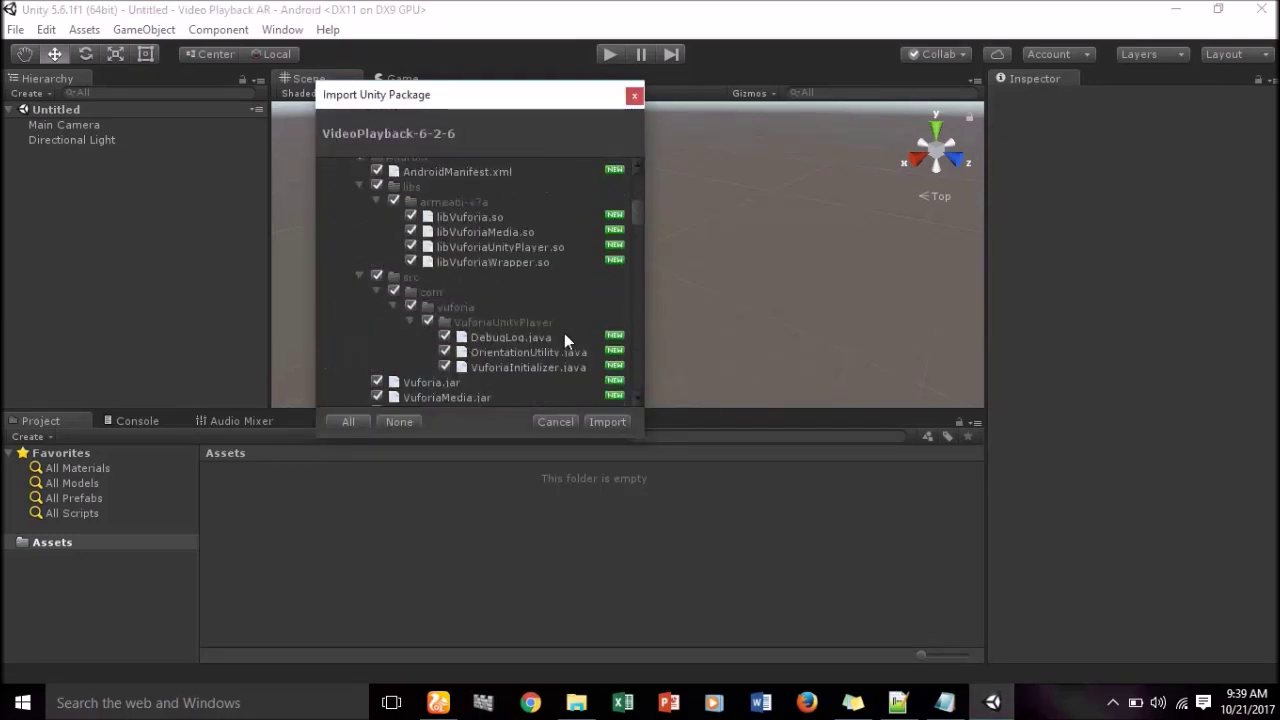
{"action": "scroll", "coordinate": [564, 333], "scroll_direction": "down", "scroll_amount": 5}
{"action": "scroll", "coordinate": [564, 333], "scroll_direction": "down", "scroll_amount": 5}
{"action": "scroll", "coordinate": [564, 334], "scroll_direction": "down", "scroll_amount": 5}
{"action": "scroll", "coordinate": [564, 334], "scroll_direction": "down", "scroll_amount": 5}
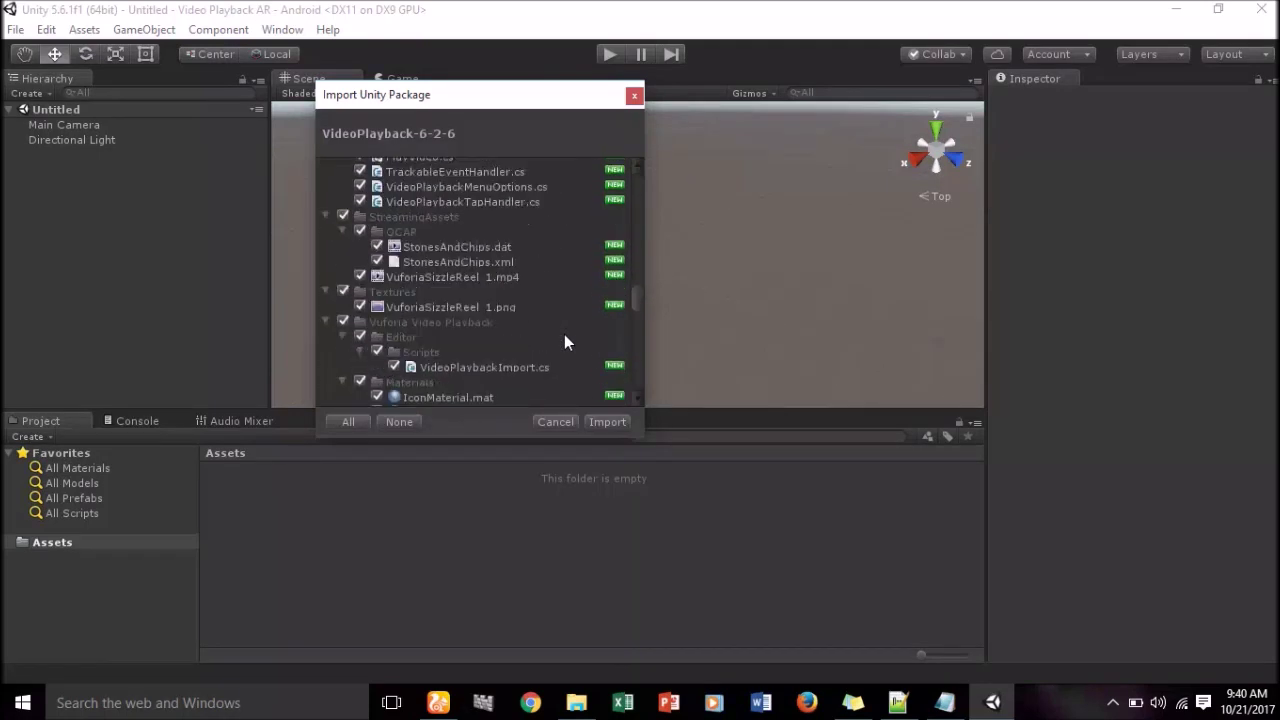
{"action": "scroll", "coordinate": [564, 334], "scroll_direction": "down", "scroll_amount": 5}
{"action": "scroll", "coordinate": [528, 341], "scroll_direction": "up", "scroll_amount": 2}
{"action": "scroll", "coordinate": [528, 337], "scroll_direction": "up", "scroll_amount": 1}
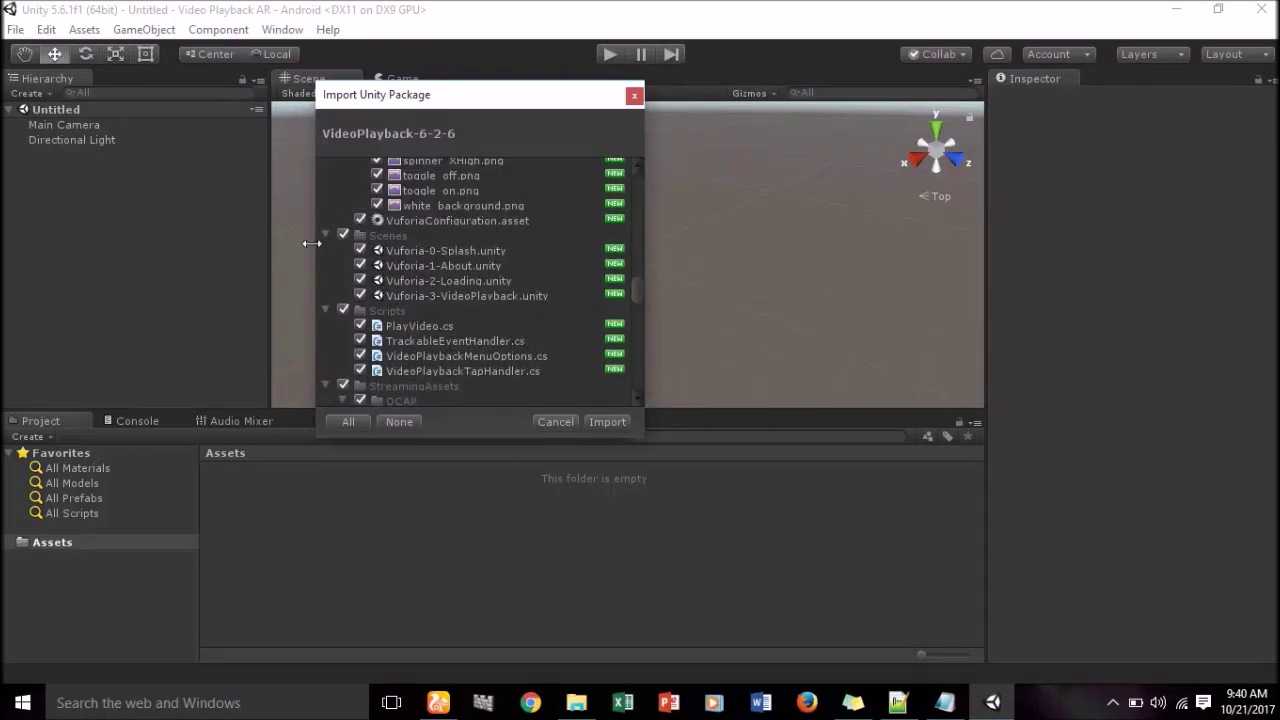
{"action": "left_click", "coordinate": [342, 236]}
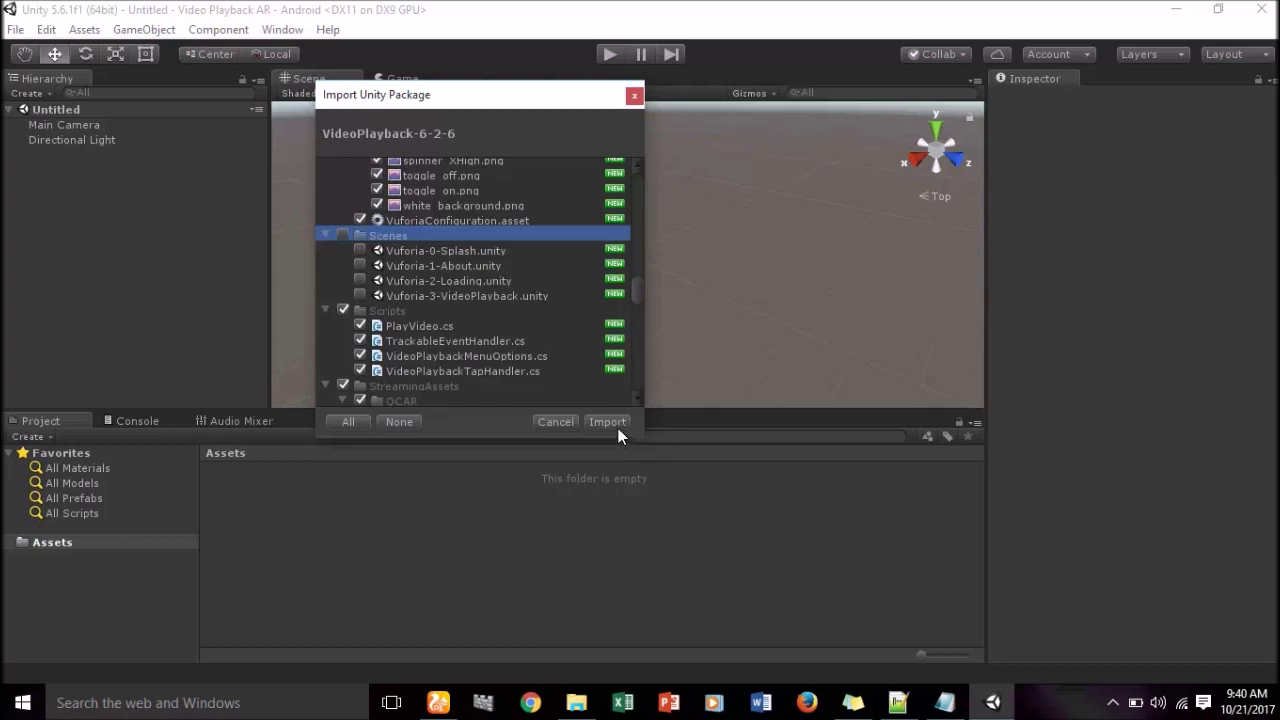
{"action": "left_click", "coordinate": [607, 422]}
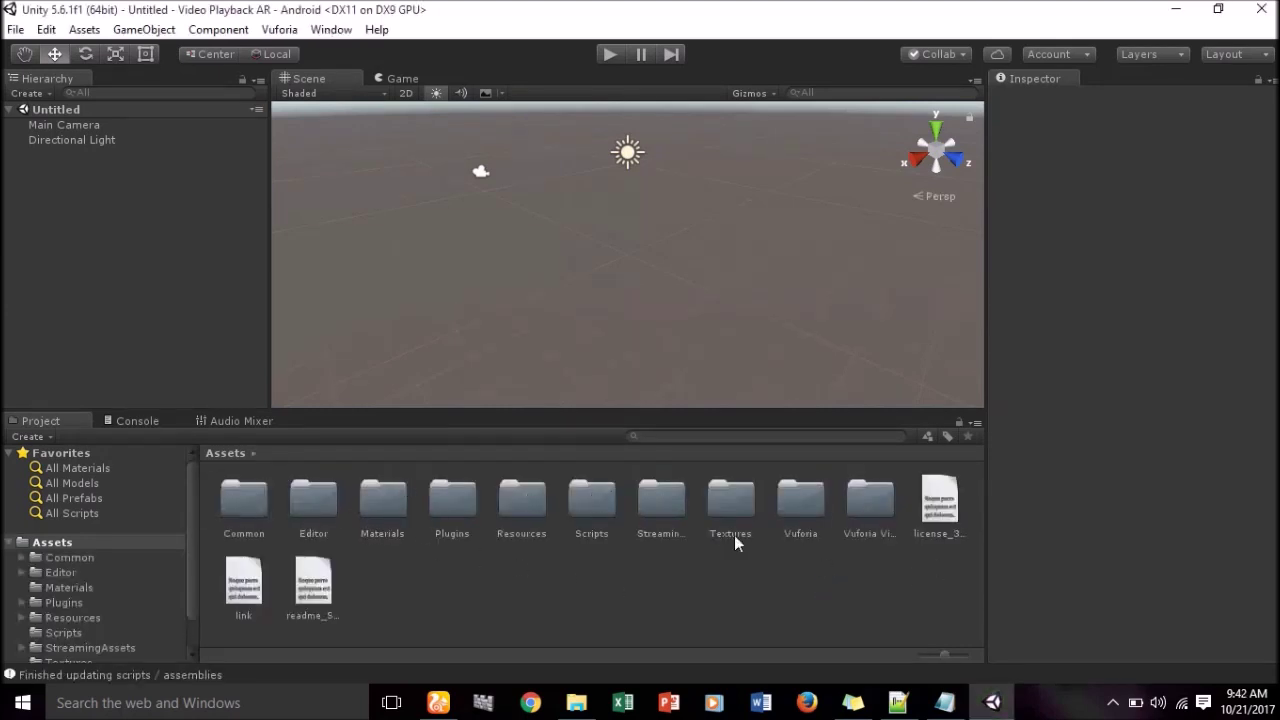
Add the ARCamera and ImageTarget prefabs from Vuforia/Prefabs to the scene.
{"action": "left_click", "coordinate": [804, 520]}
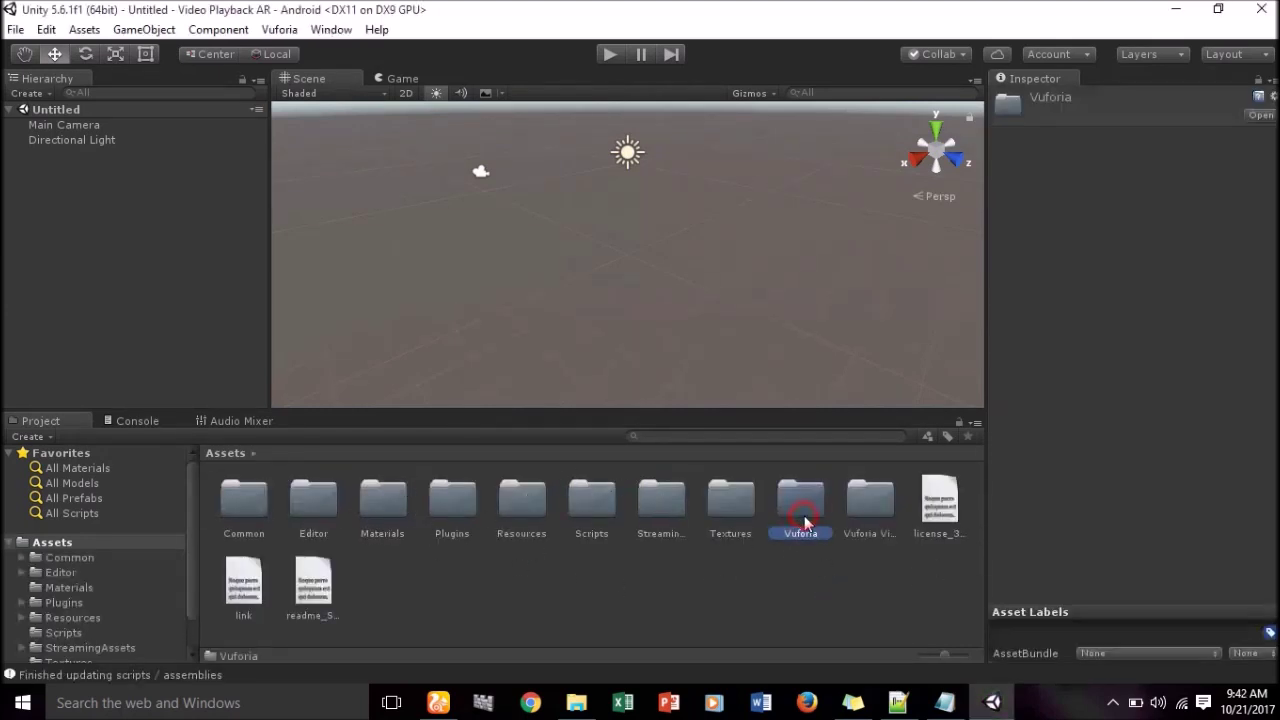
{"action": "double_click", "coordinate": [804, 510]}
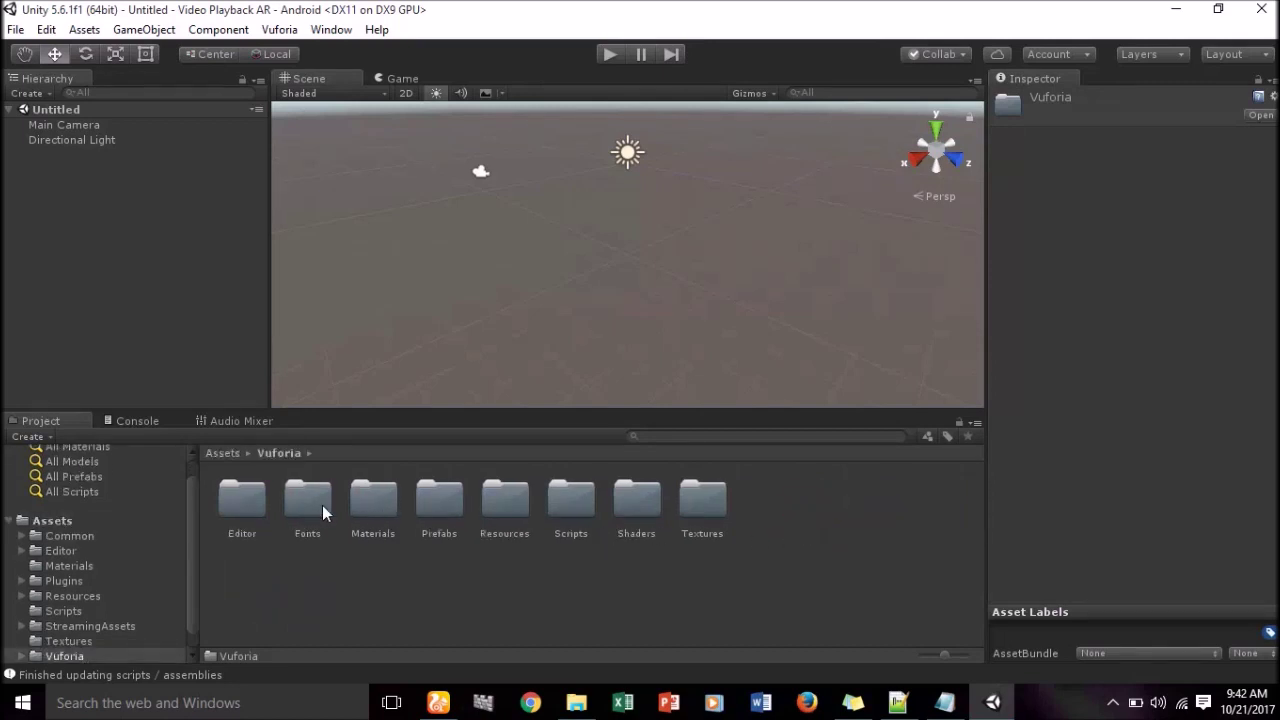
{"action": "left_click", "coordinate": [445, 508]}
{"action": "double_click", "coordinate": [440, 495]}
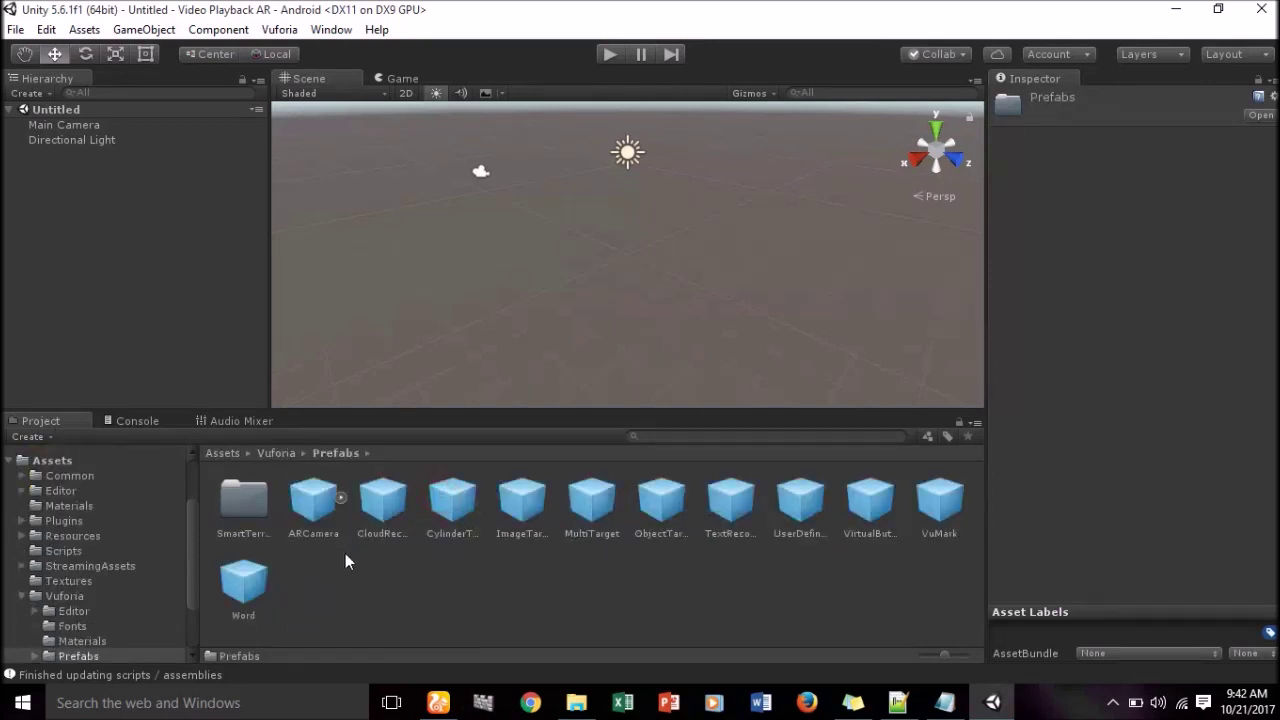
{"action": "left_click", "coordinate": [305, 505]}
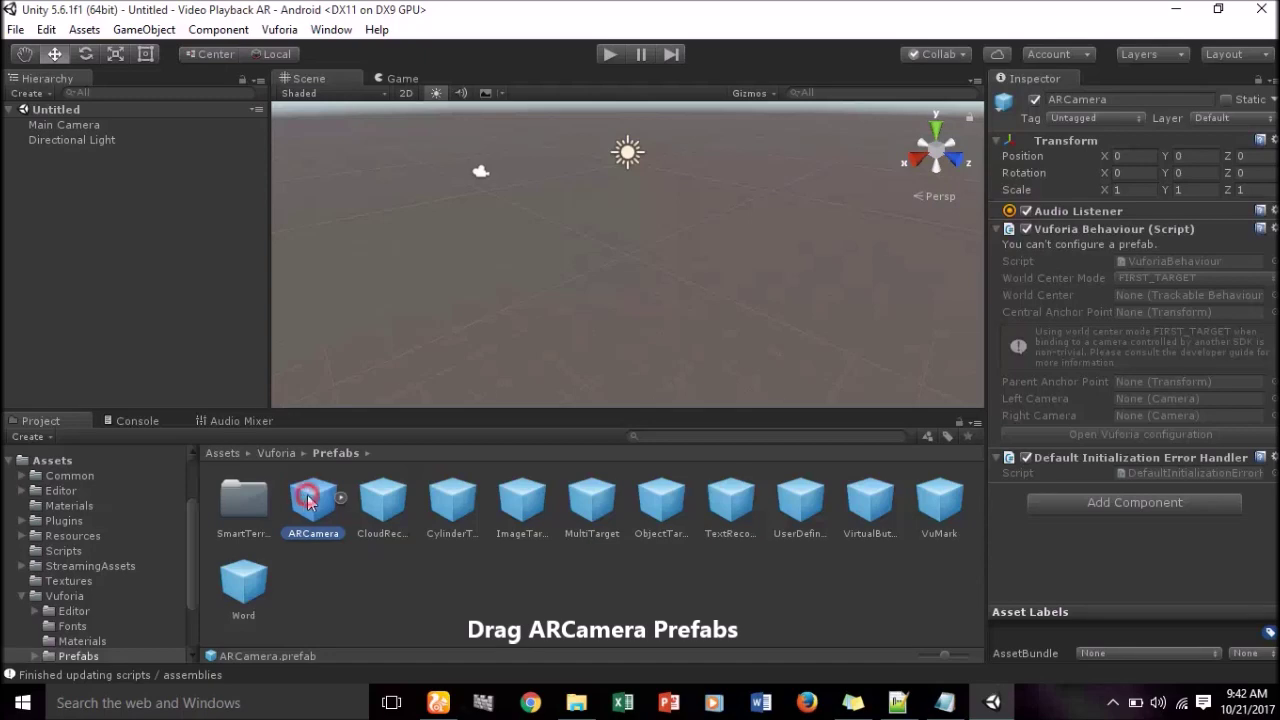
{"action": "left_click_drag", "start_coordinate": [168, 335], "coordinate": [48, 163]}
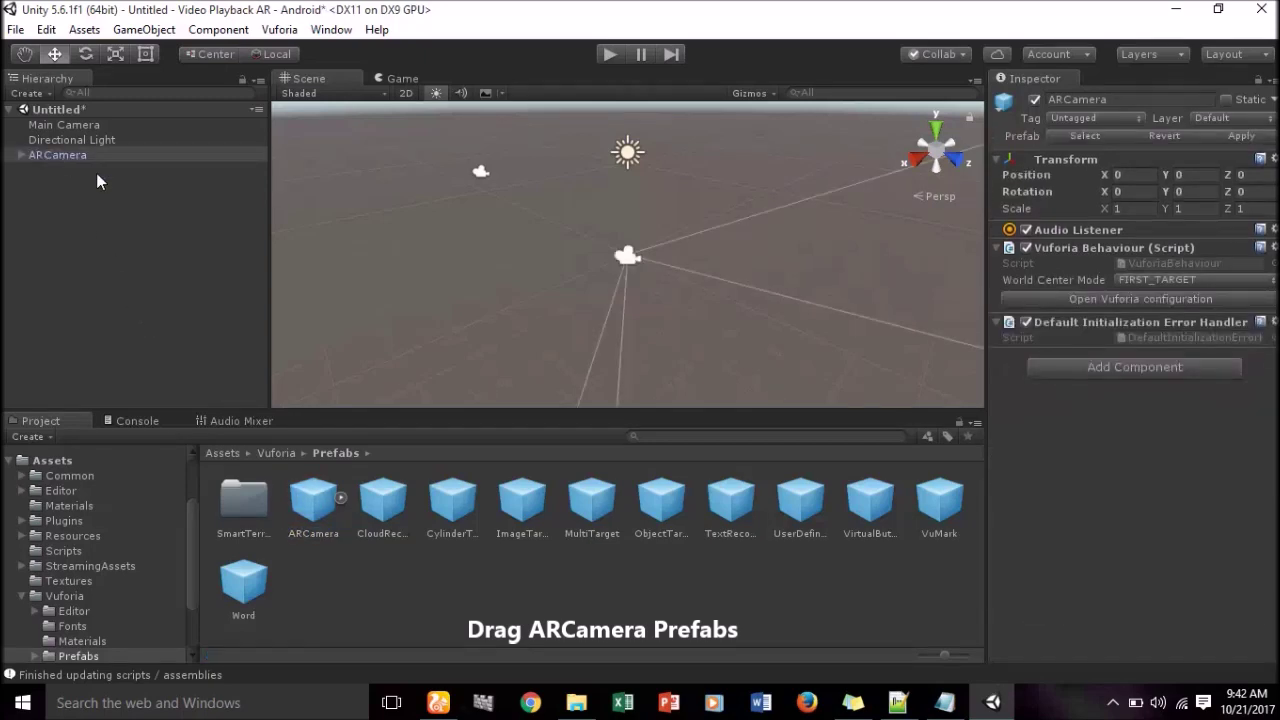
{"action": "left_click", "coordinate": [520, 515]}
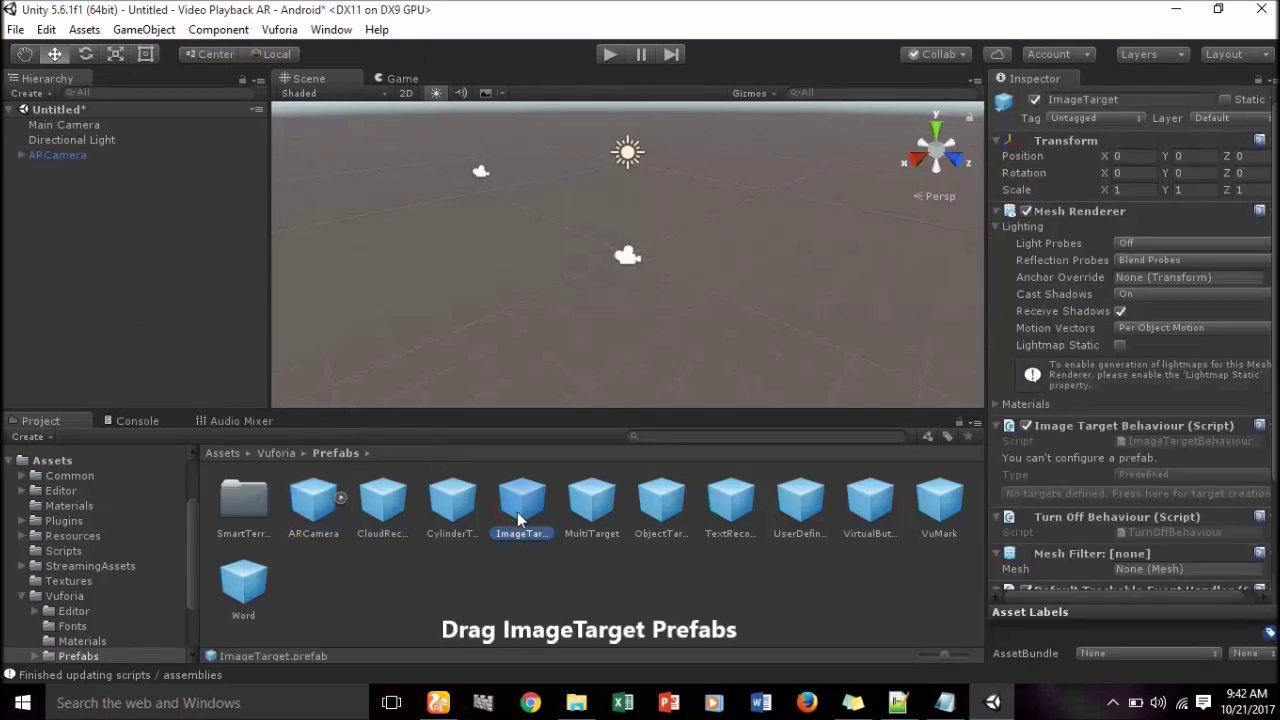
{"action": "left_click_drag", "start_coordinate": [530, 512], "coordinate": [353, 399]}
{"action": "left_click_drag", "start_coordinate": [126, 314], "coordinate": [126, 318]}
Delete the Main Camera and open the ARCamera's Vuforia configuration.
{"action": "left_click", "coordinate": [84, 128]}
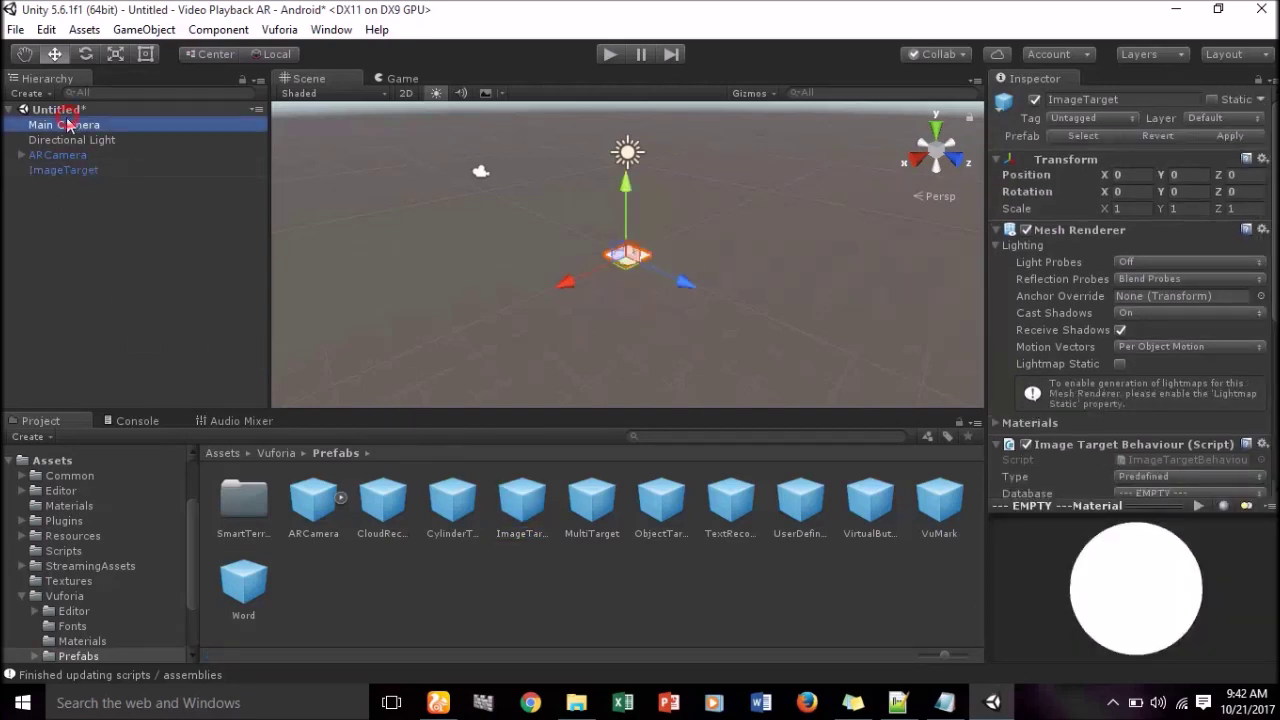
{"action": "right_click", "coordinate": [62, 125]}
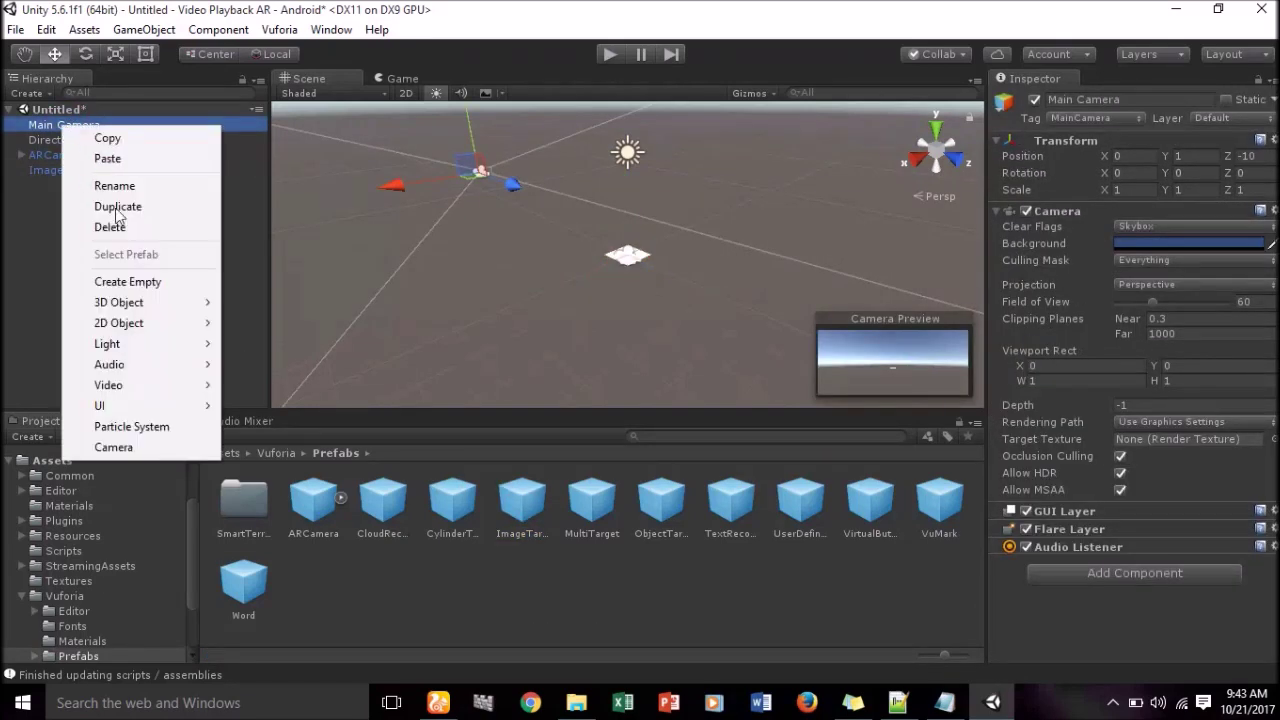
{"action": "left_click", "coordinate": [120, 228]}
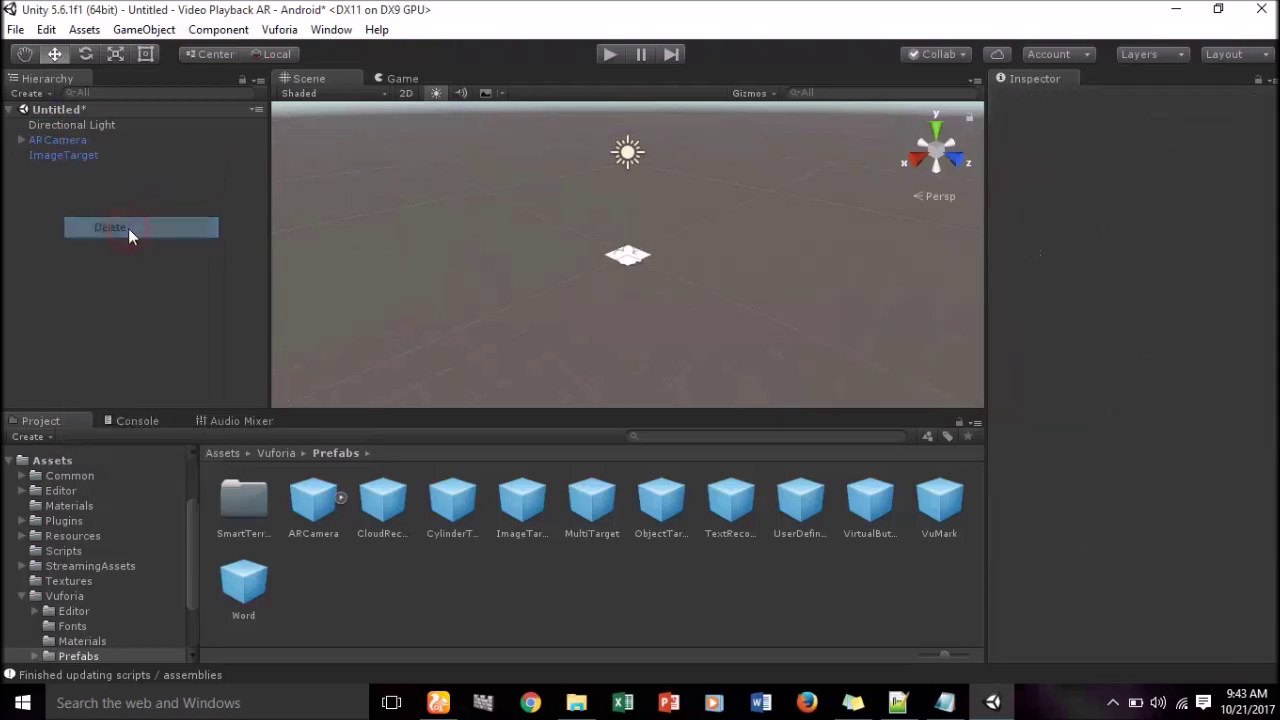
{"action": "left_click", "coordinate": [45, 141]}
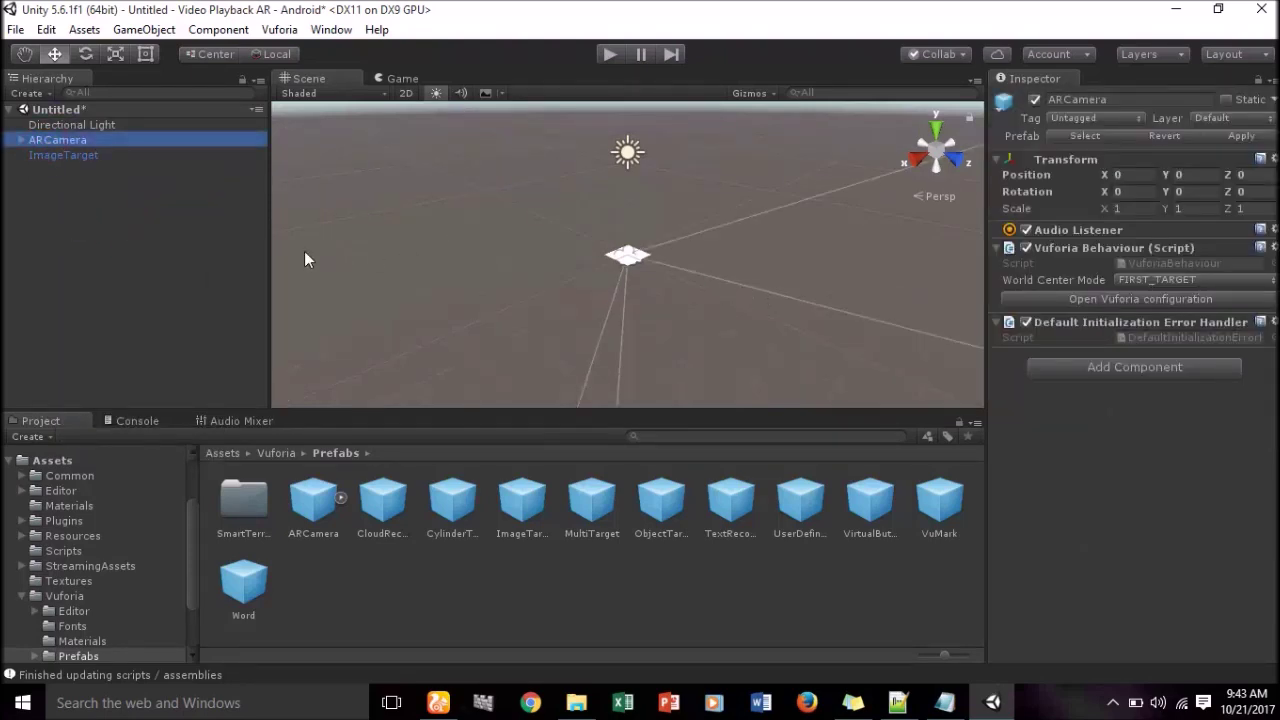
{"action": "left_click", "coordinate": [1005, 298]}
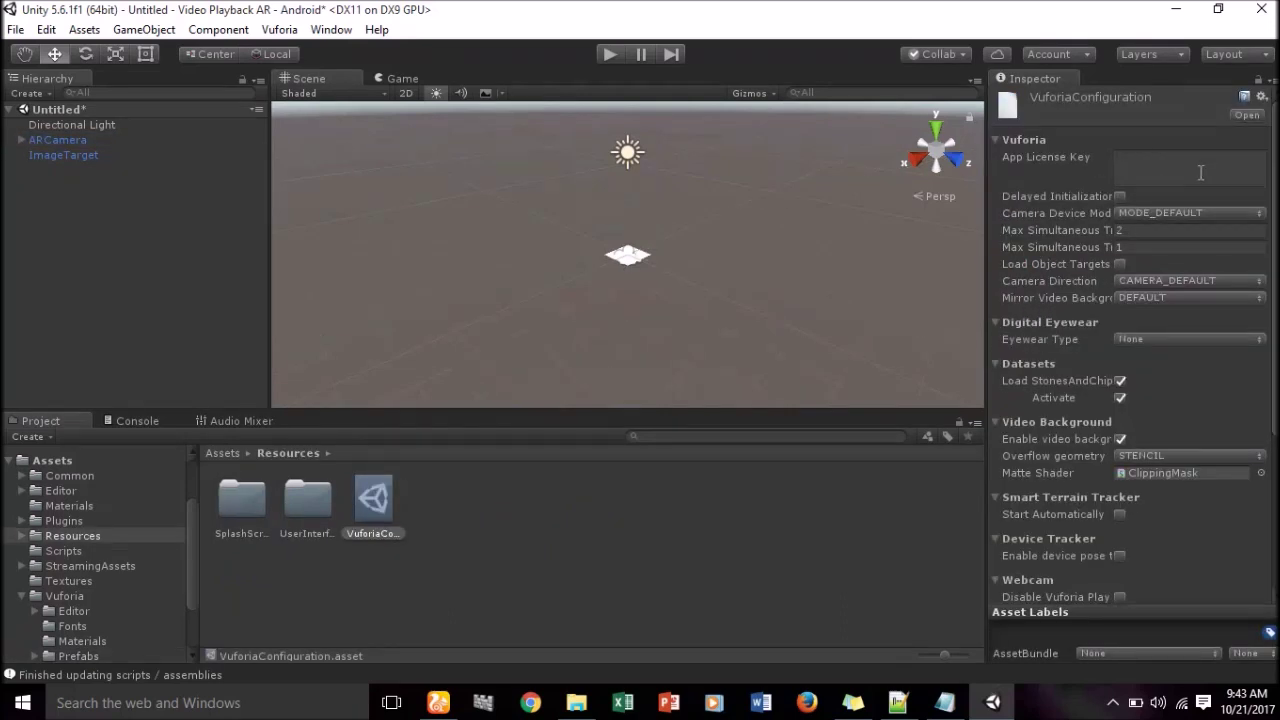
Return to the Vuforia Developer Portal in the browser.
{"action": "left_click", "coordinate": [440, 700]}
{"action": "scroll", "coordinate": [420, 200], "scroll_direction": "up", "scroll_amount": 5}
{"action": "scroll", "coordinate": [423, 191], "scroll_direction": "up", "scroll_amount": 4}
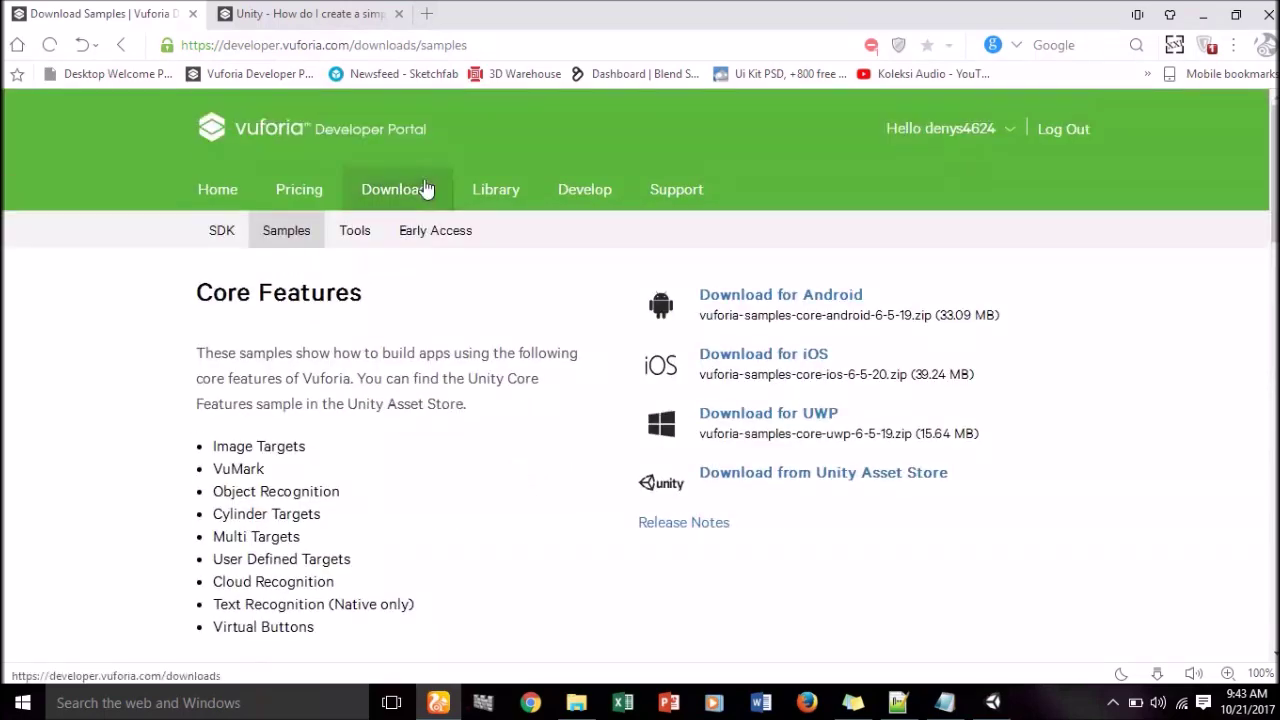
Create a free development license key named 'Video Playback AR', accepting the terms.
{"action": "left_click", "coordinate": [575, 193]}
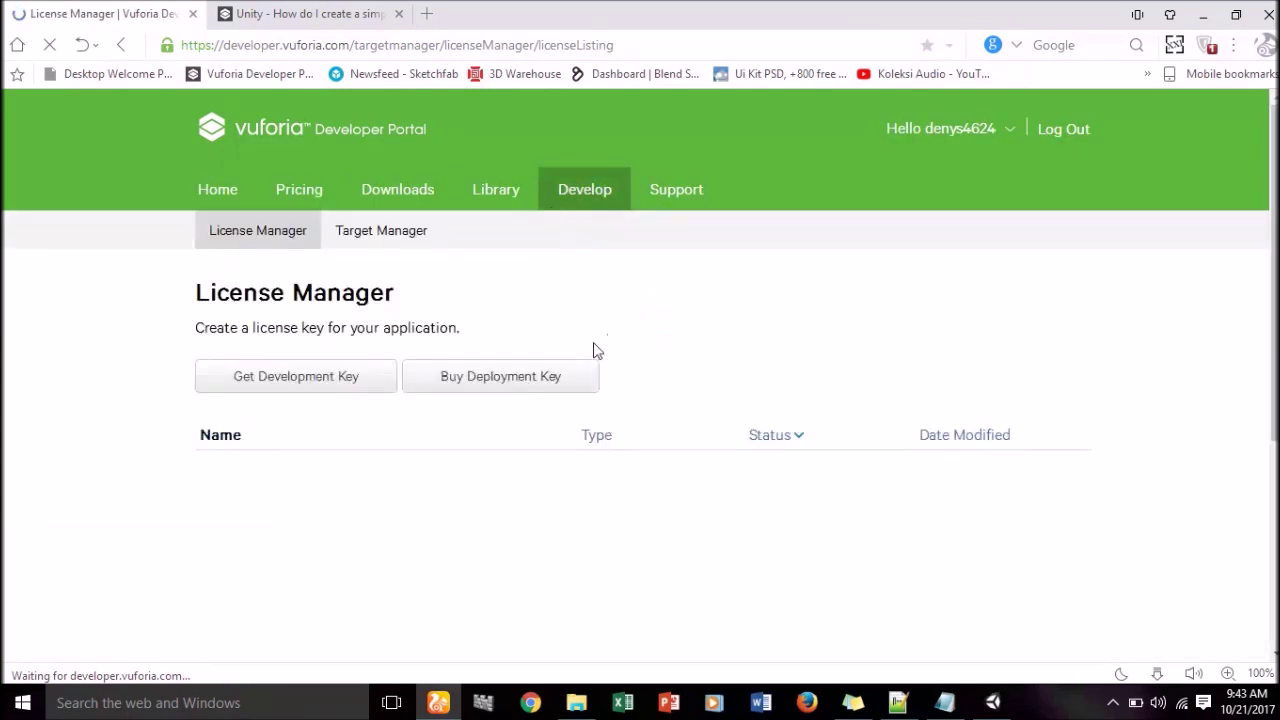
{"action": "scroll", "coordinate": [600, 357], "scroll_direction": "down", "scroll_amount": 2}
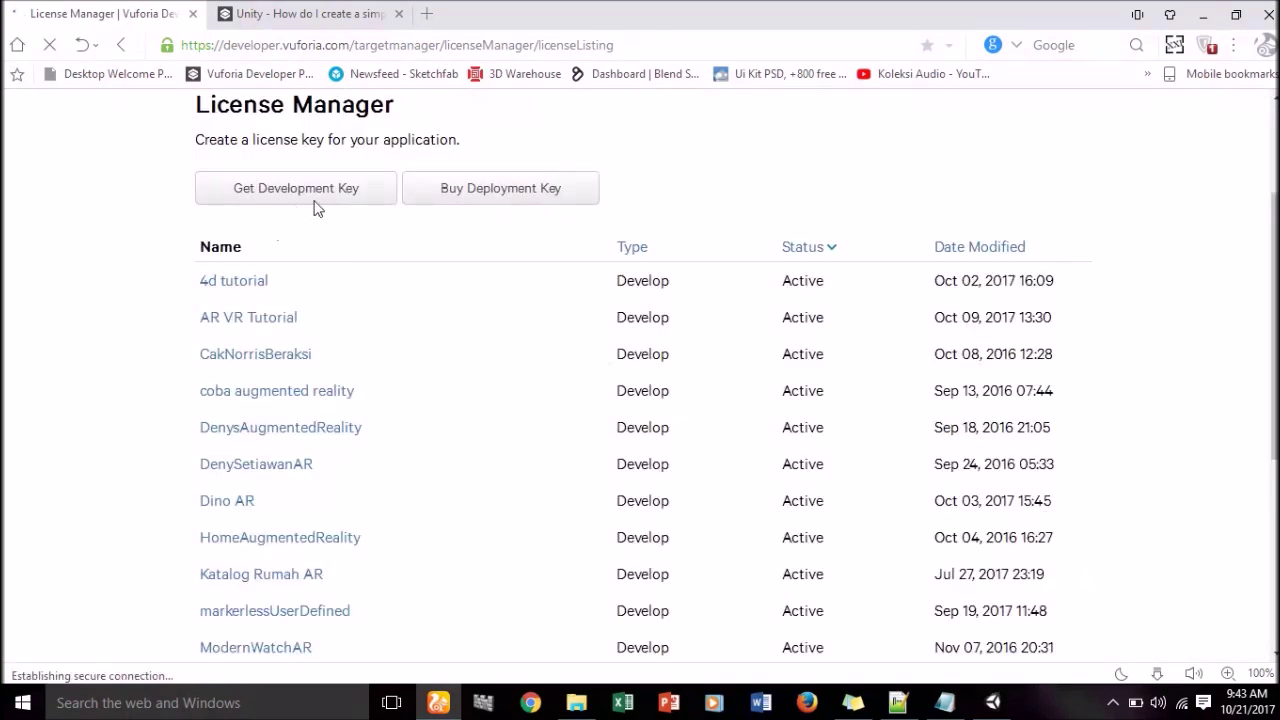
{"action": "left_click", "coordinate": [273, 199]}
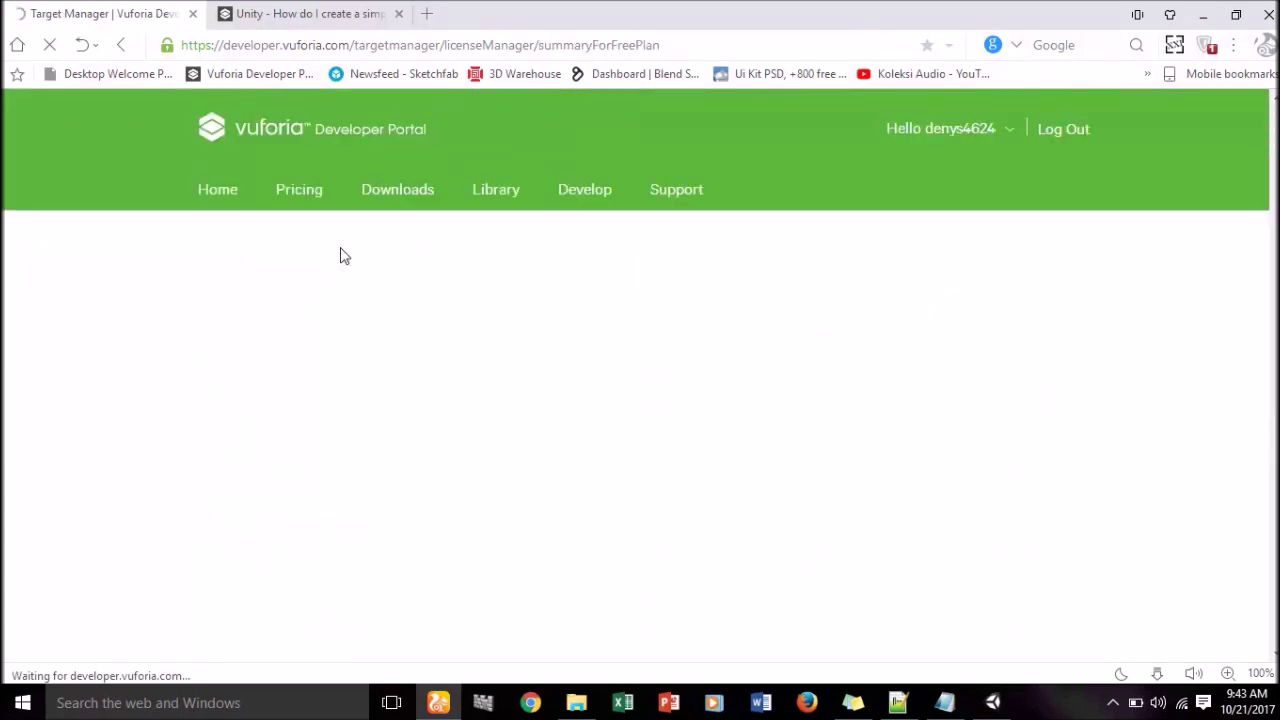
{"action": "left_click", "coordinate": [329, 400]}
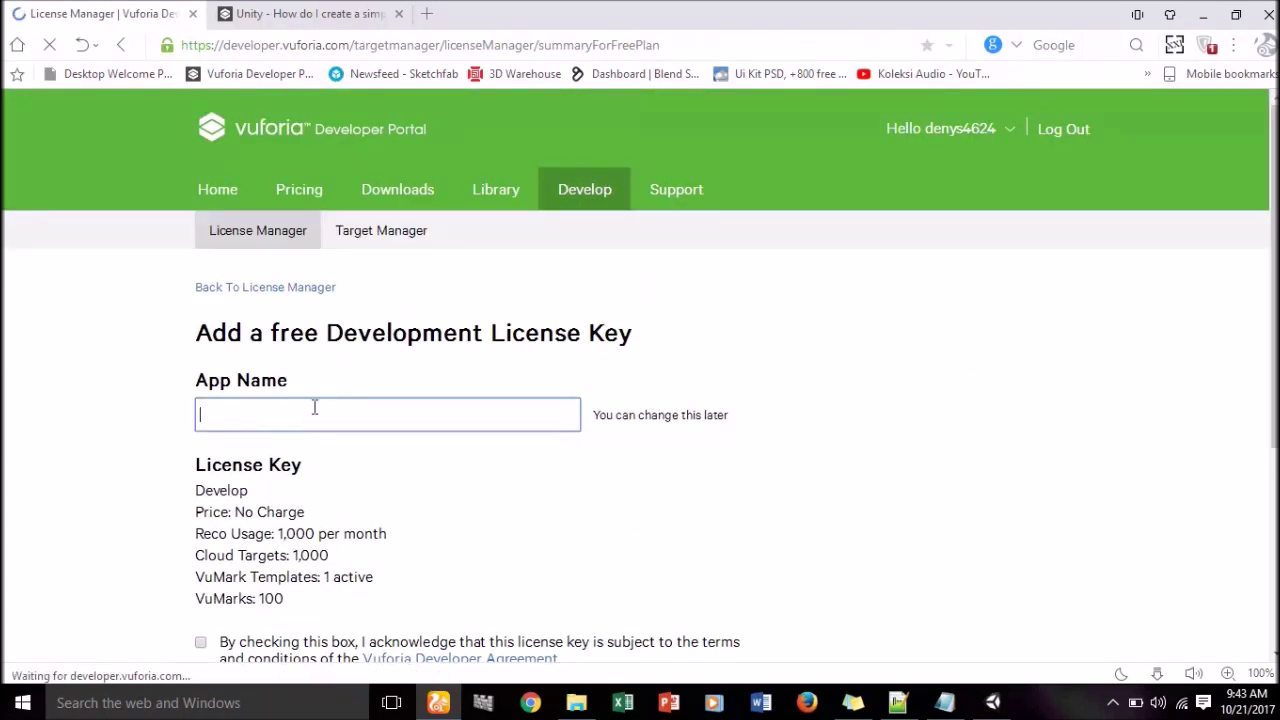
{"action": "type", "text": "Video Playback AR"}
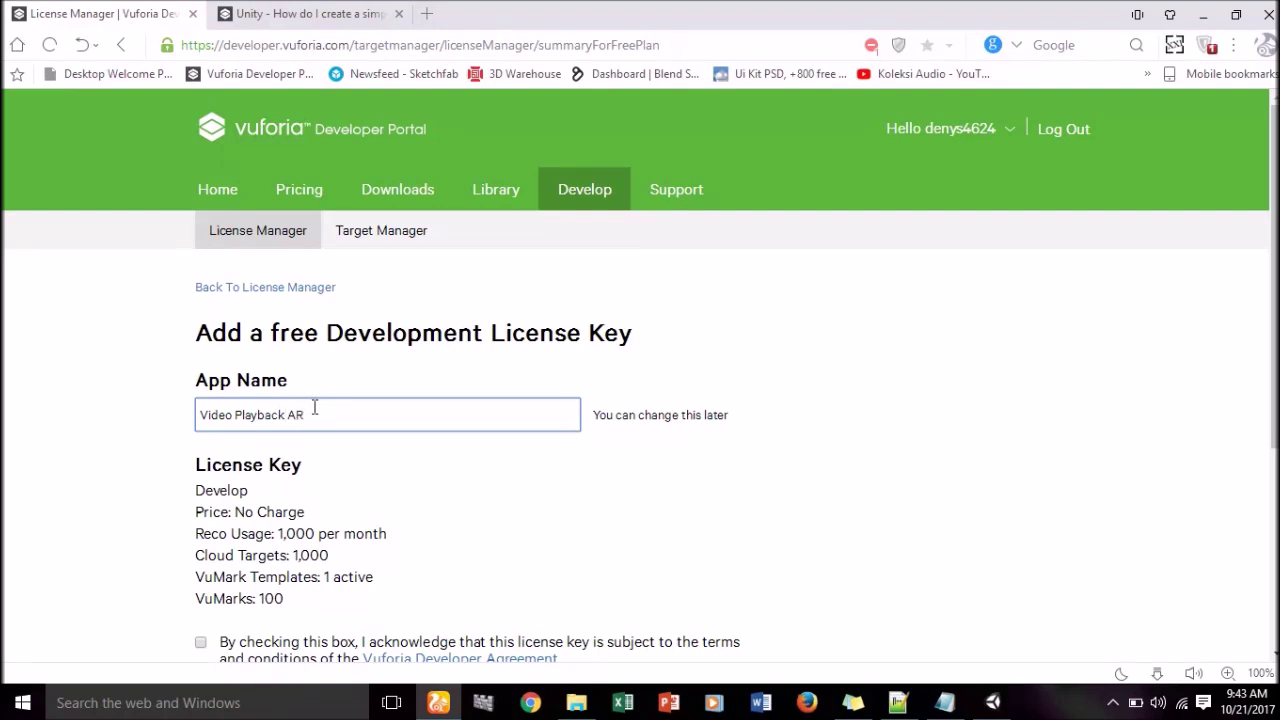
{"action": "scroll", "coordinate": [300, 460], "scroll_direction": "down", "scroll_amount": 2}
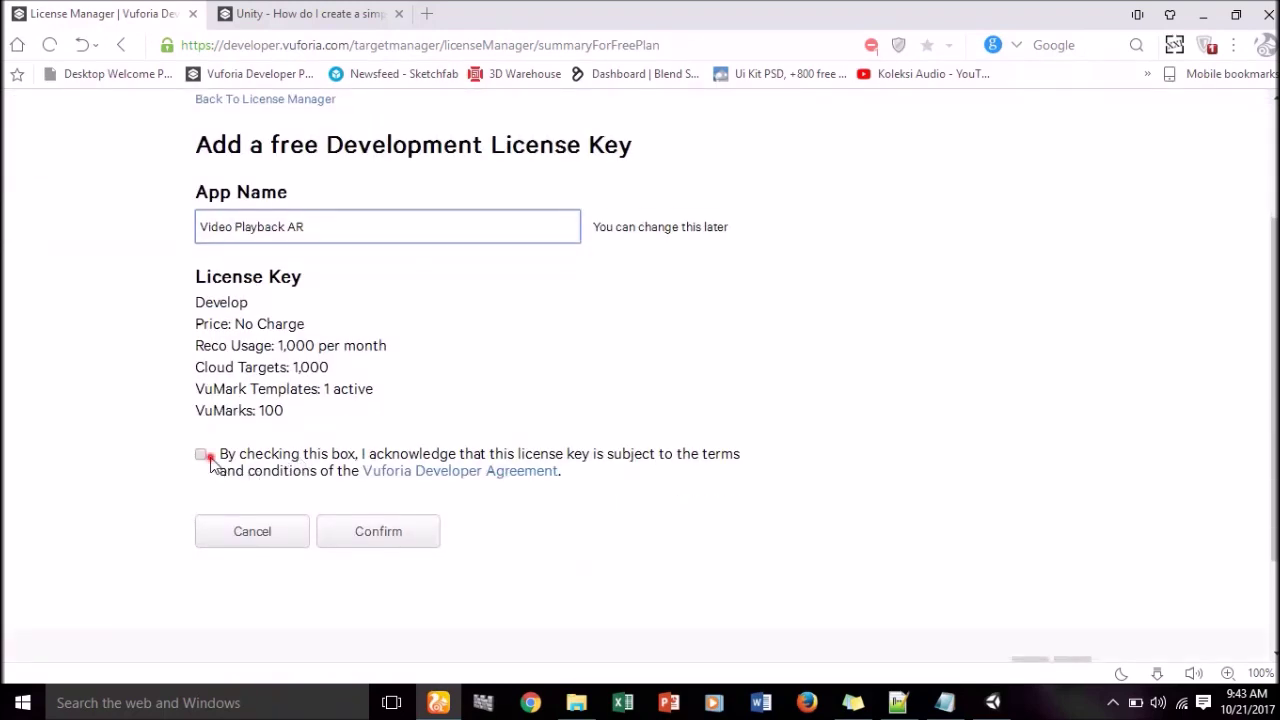
{"action": "left_click", "coordinate": [201, 455]}
{"action": "left_click", "coordinate": [369, 534]}
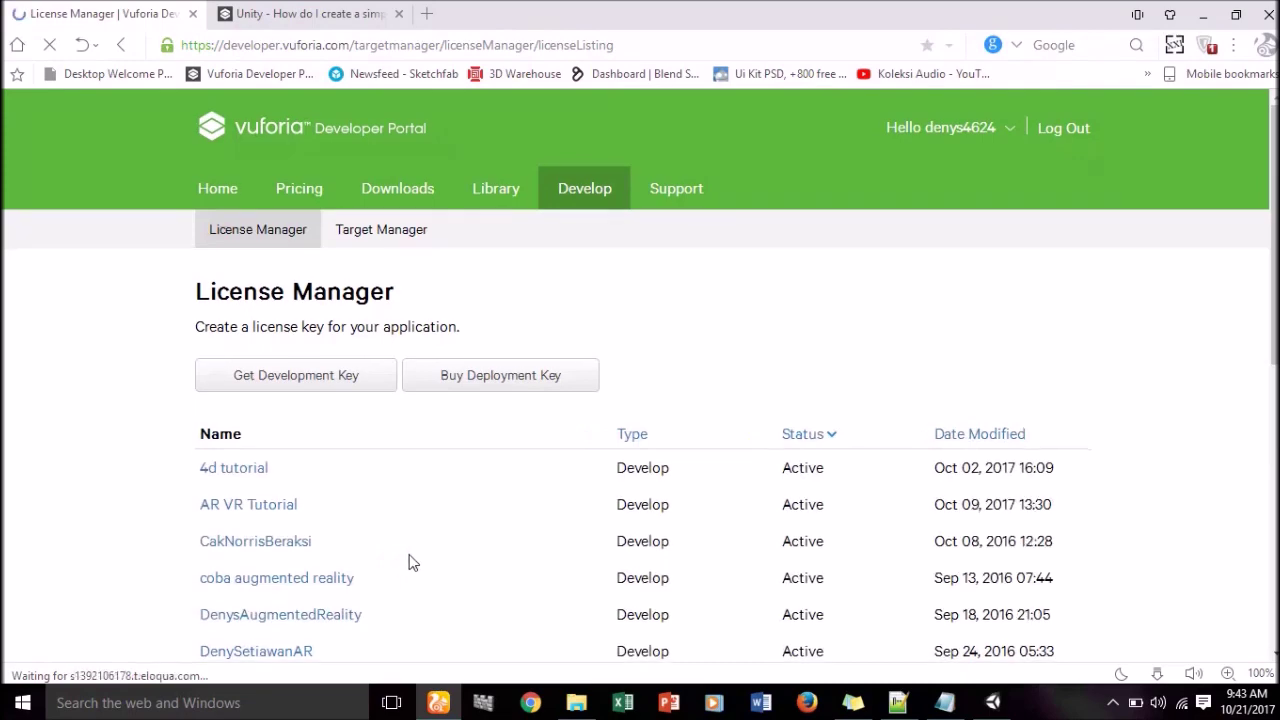
Open the Video Playback AR license in License Manager and copy its license key.
{"action": "scroll", "coordinate": [410, 560], "scroll_direction": "down", "scroll_amount": 2}
{"action": "scroll", "coordinate": [410, 562], "scroll_direction": "down", "scroll_amount": 2}
{"action": "scroll", "coordinate": [380, 560], "scroll_direction": "down", "scroll_amount": 2}
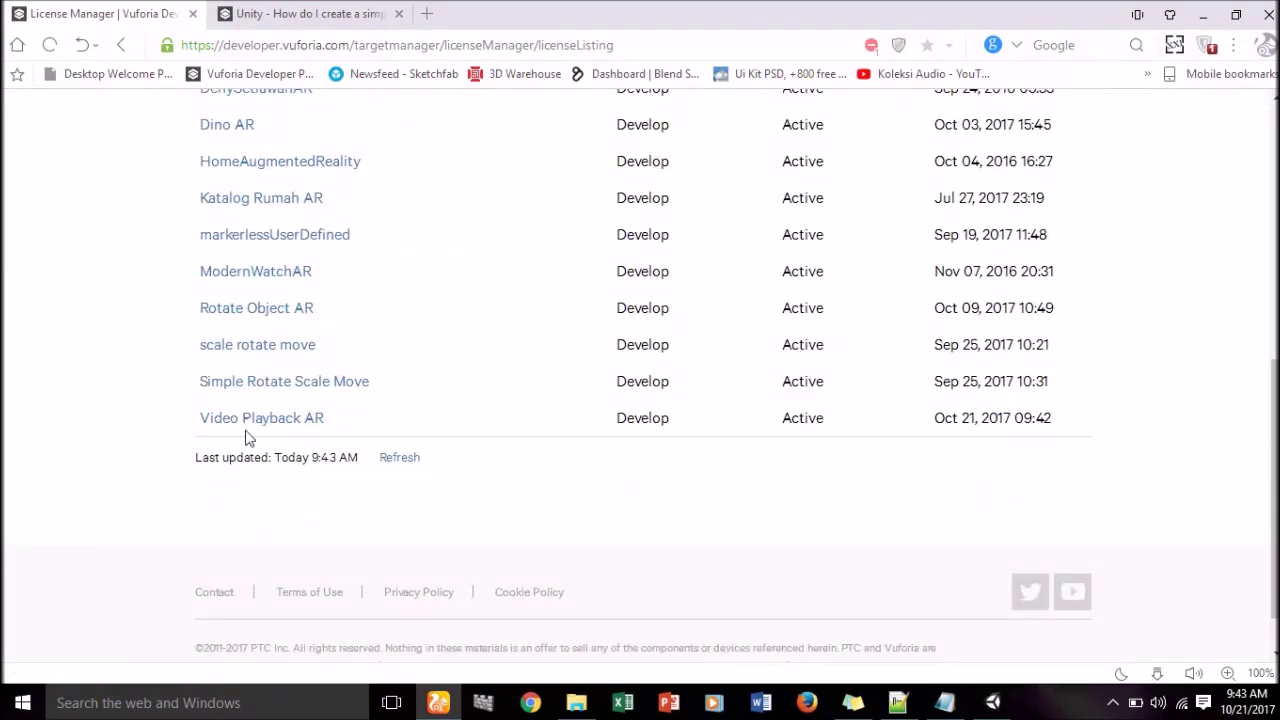
{"action": "left_click", "coordinate": [297, 429]}
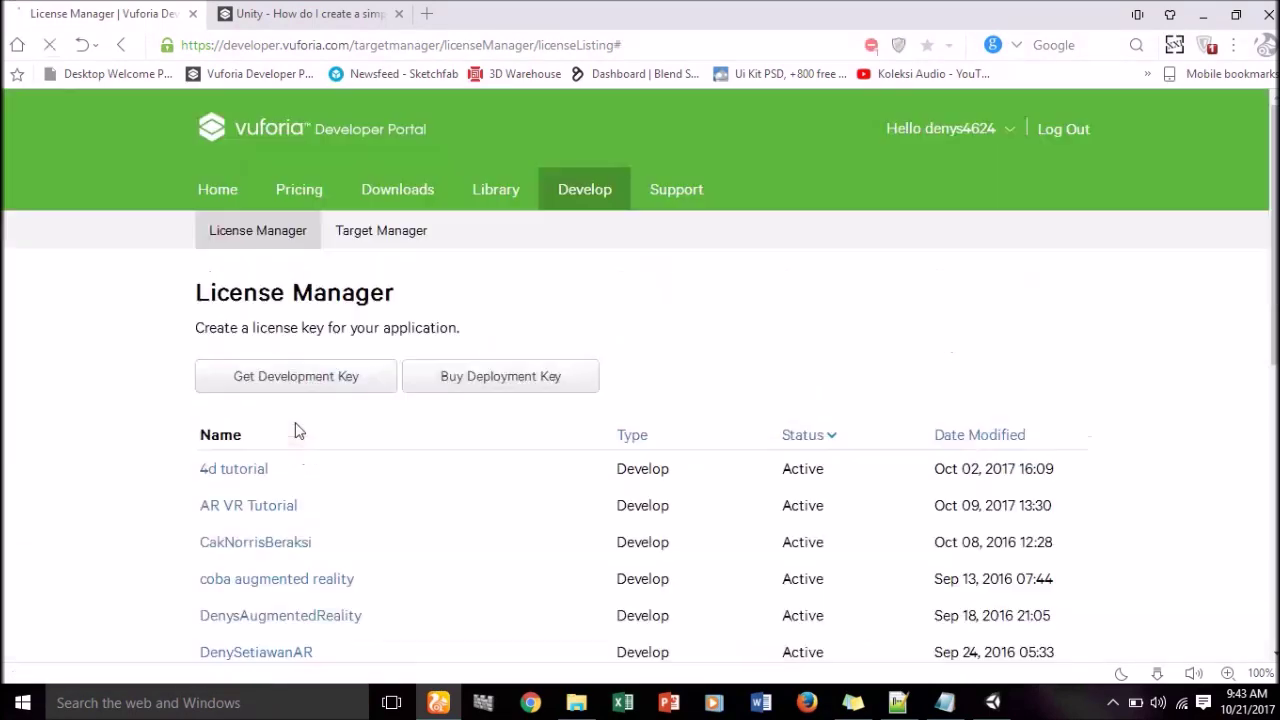
{"action": "scroll", "coordinate": [310, 428], "scroll_direction": "down", "scroll_amount": 3}
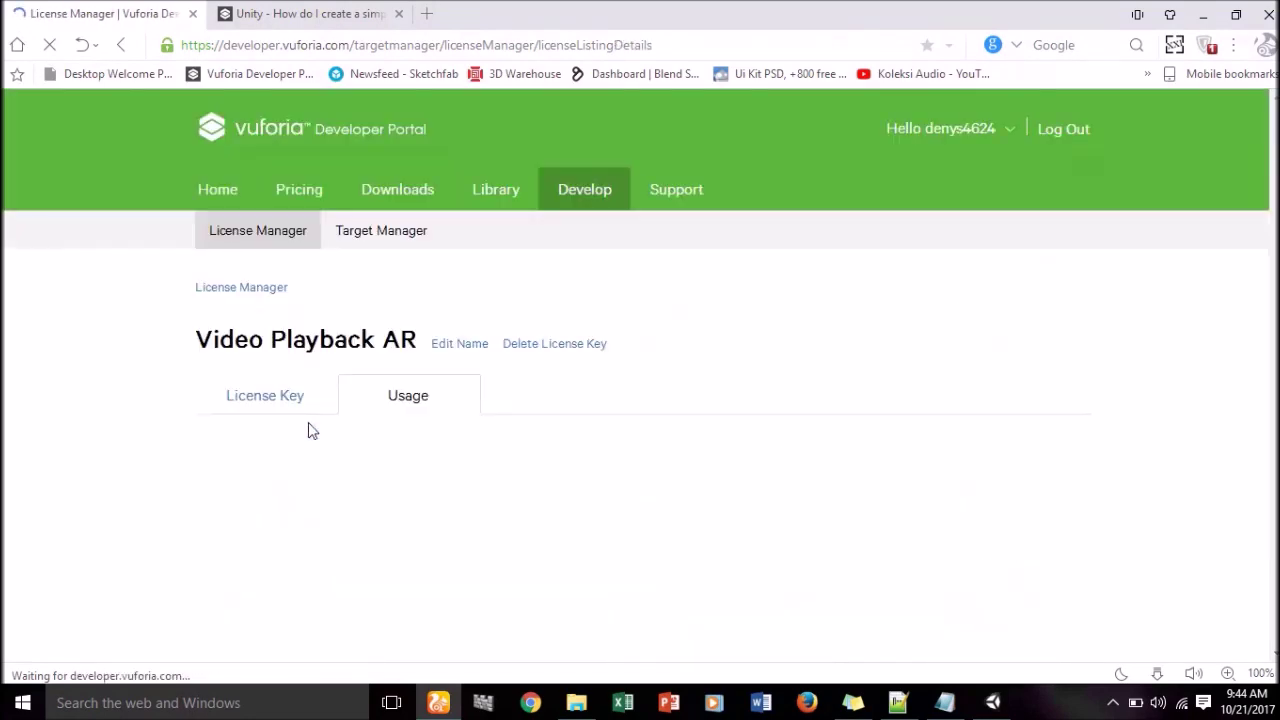
{"action": "scroll", "coordinate": [309, 429], "scroll_direction": "down", "scroll_amount": 1}
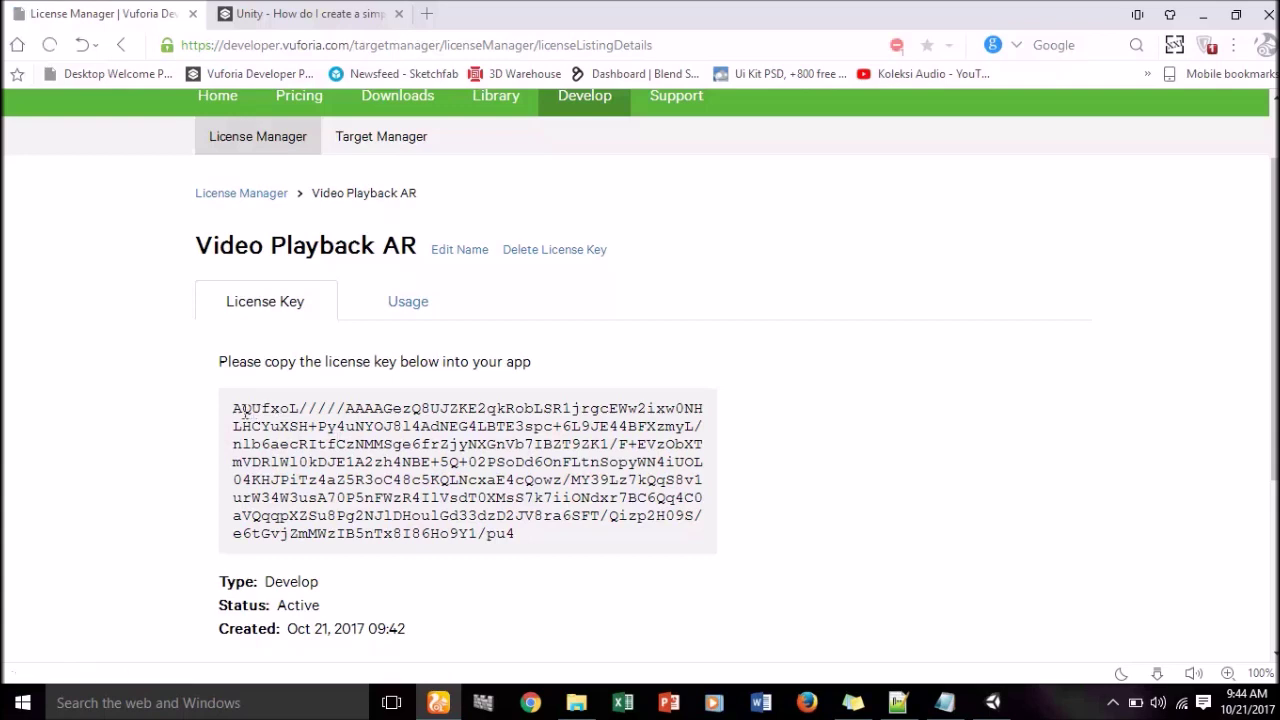
{"action": "mouse_move", "coordinate": [225, 420]}
{"action": "left_click_drag", "start_coordinate": [232, 407], "coordinate": [541, 537]}
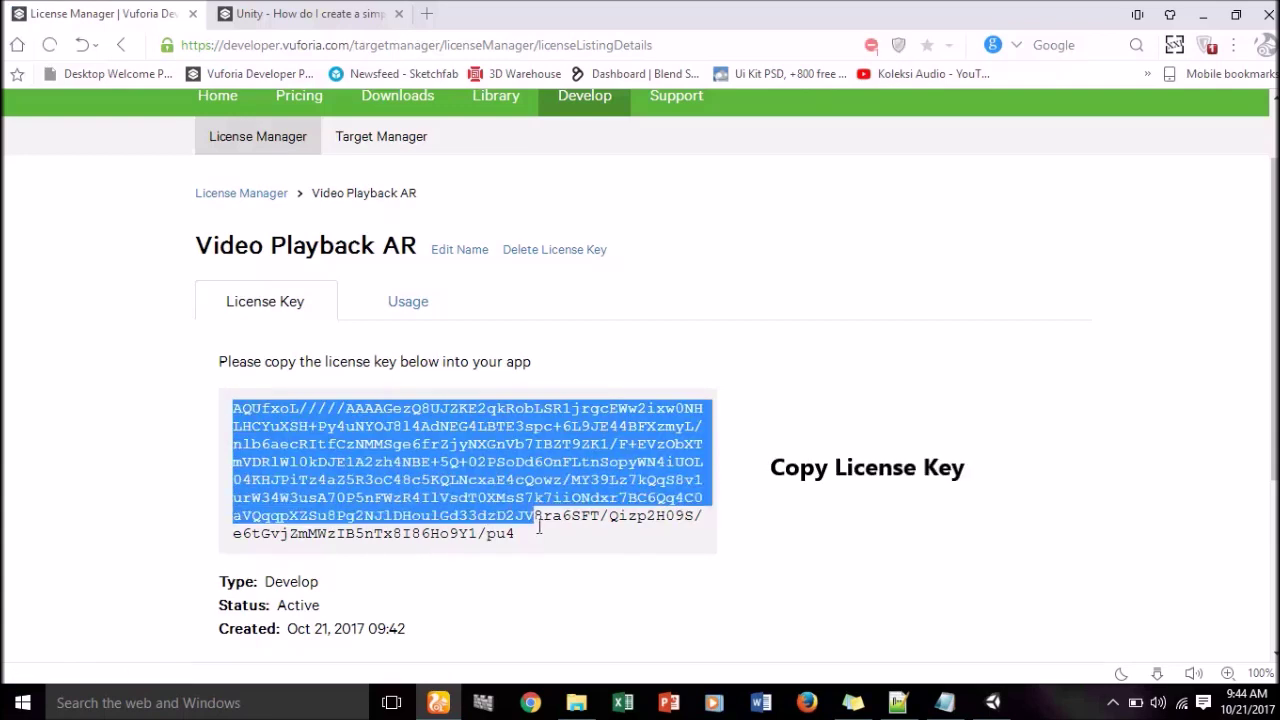
{"action": "right_click", "coordinate": [453, 462]}
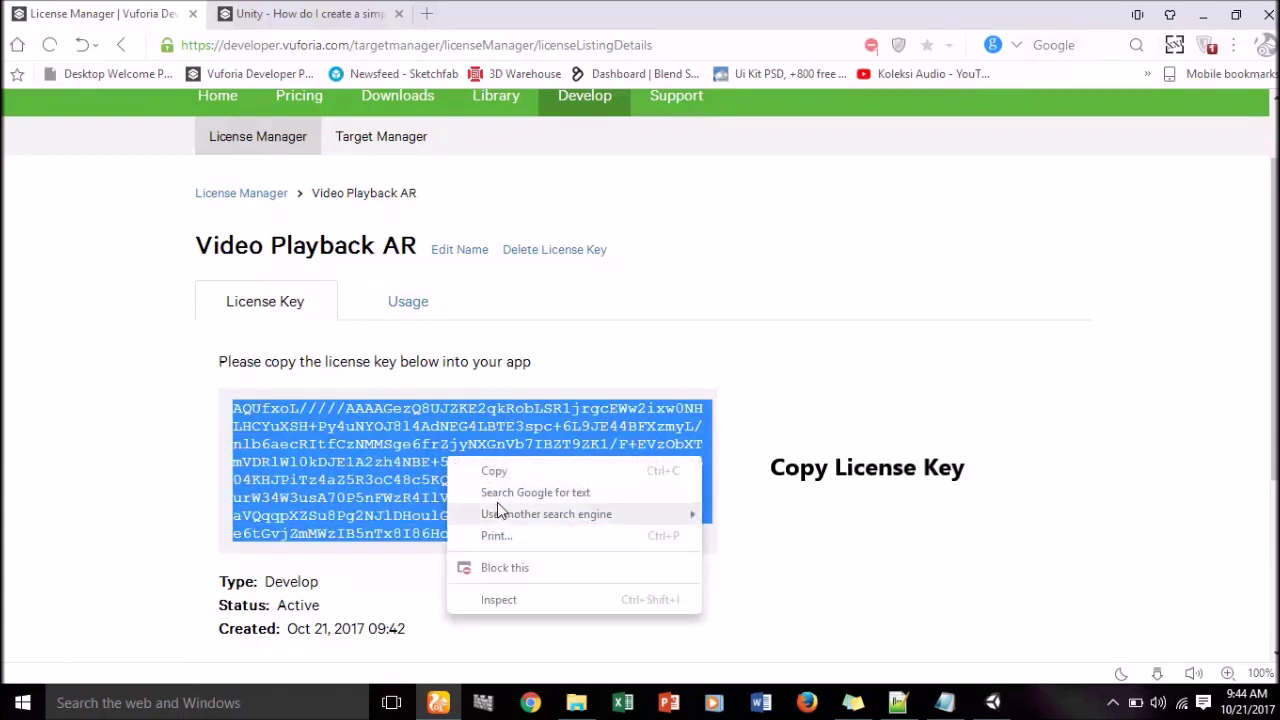
{"action": "left_click", "coordinate": [497, 466]}
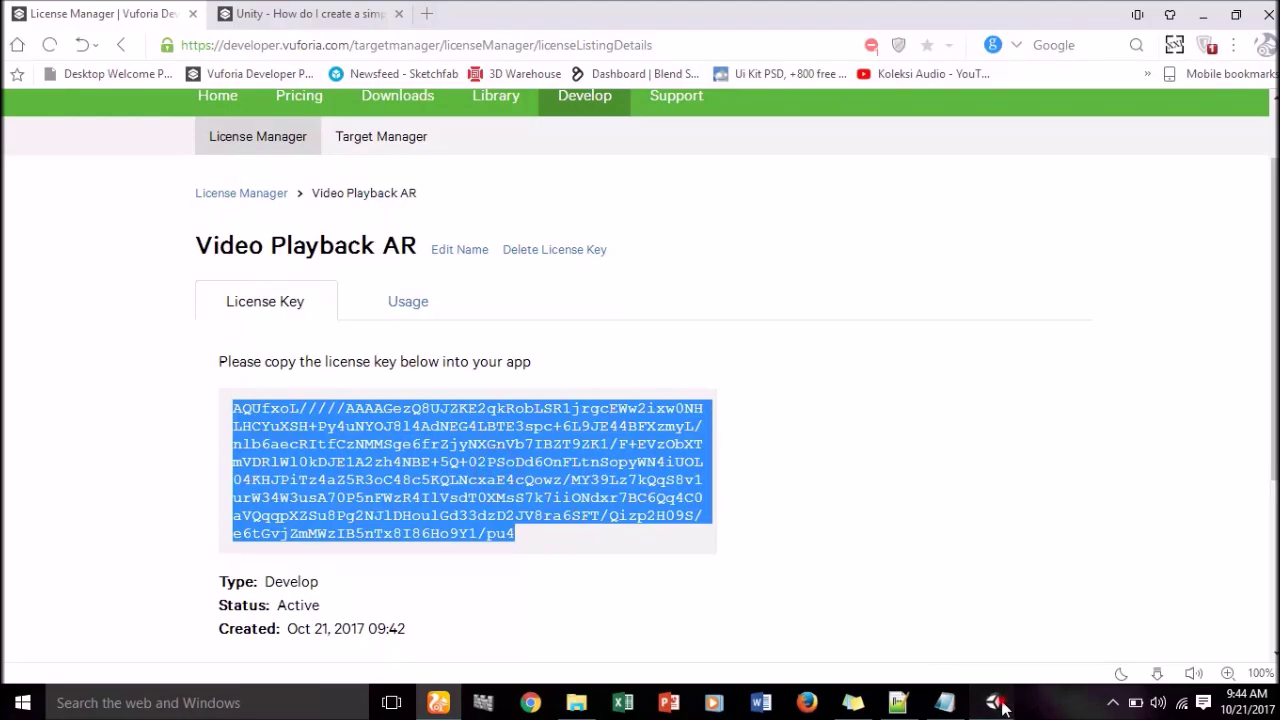
{"action": "left_click", "coordinate": [993, 702]}
Paste the license key into App License Key and set Camera Device to EasyCamera.
{"action": "left_click", "coordinate": [1148, 168]}
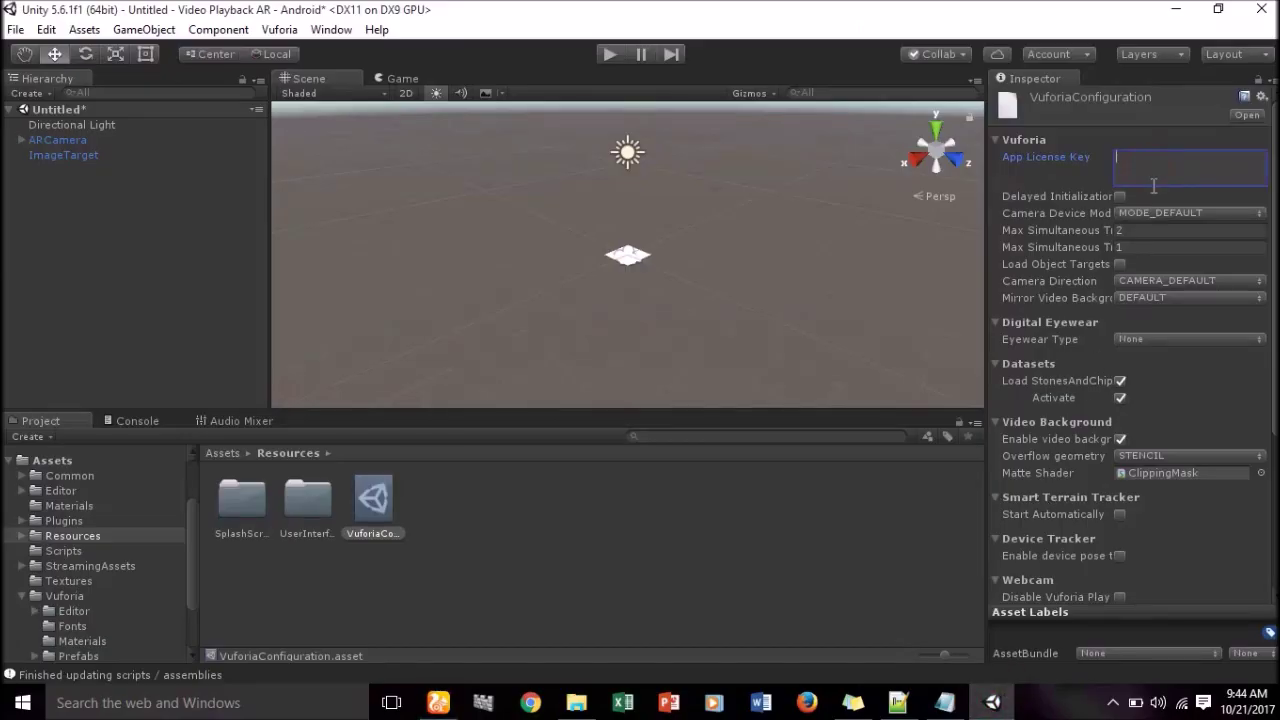
{"action": "key", "text": "ctrl+v"}
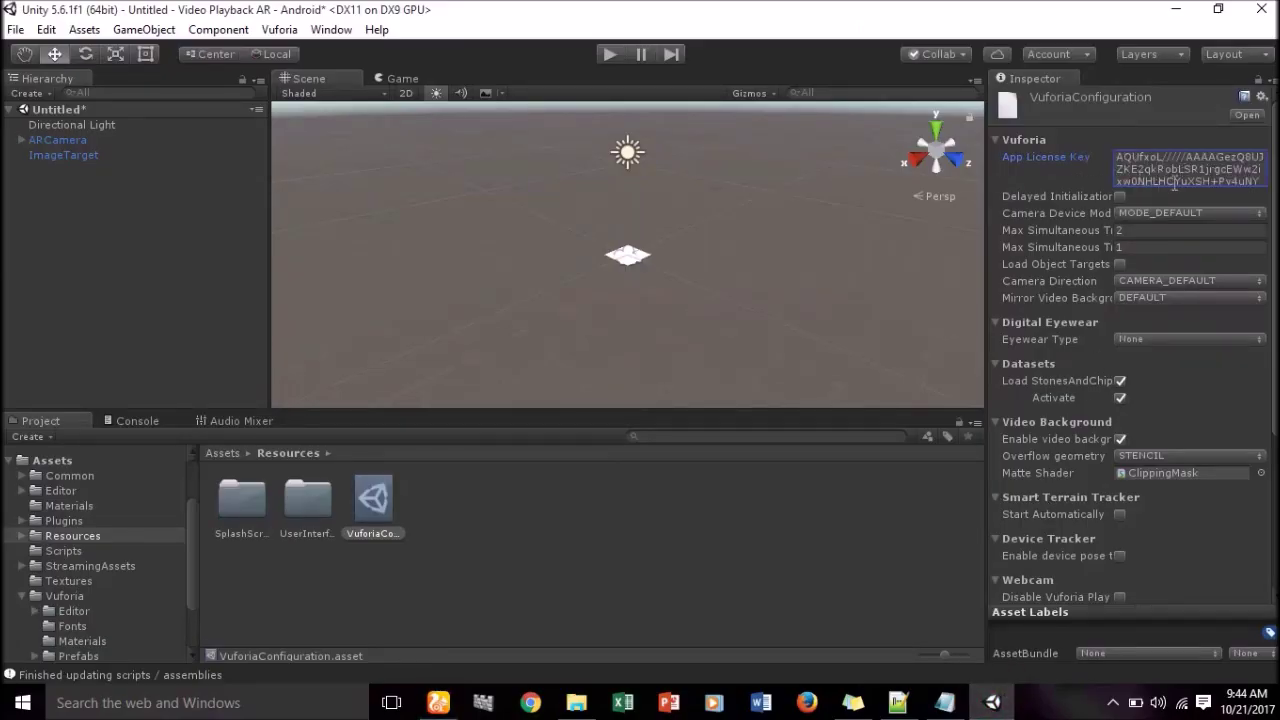
{"action": "scroll", "coordinate": [1237, 421], "scroll_direction": "down", "scroll_amount": 2}
{"action": "scroll", "coordinate": [1212, 437], "scroll_direction": "down", "scroll_amount": 2}
{"action": "scroll", "coordinate": [1212, 440], "scroll_direction": "down", "scroll_amount": 1}
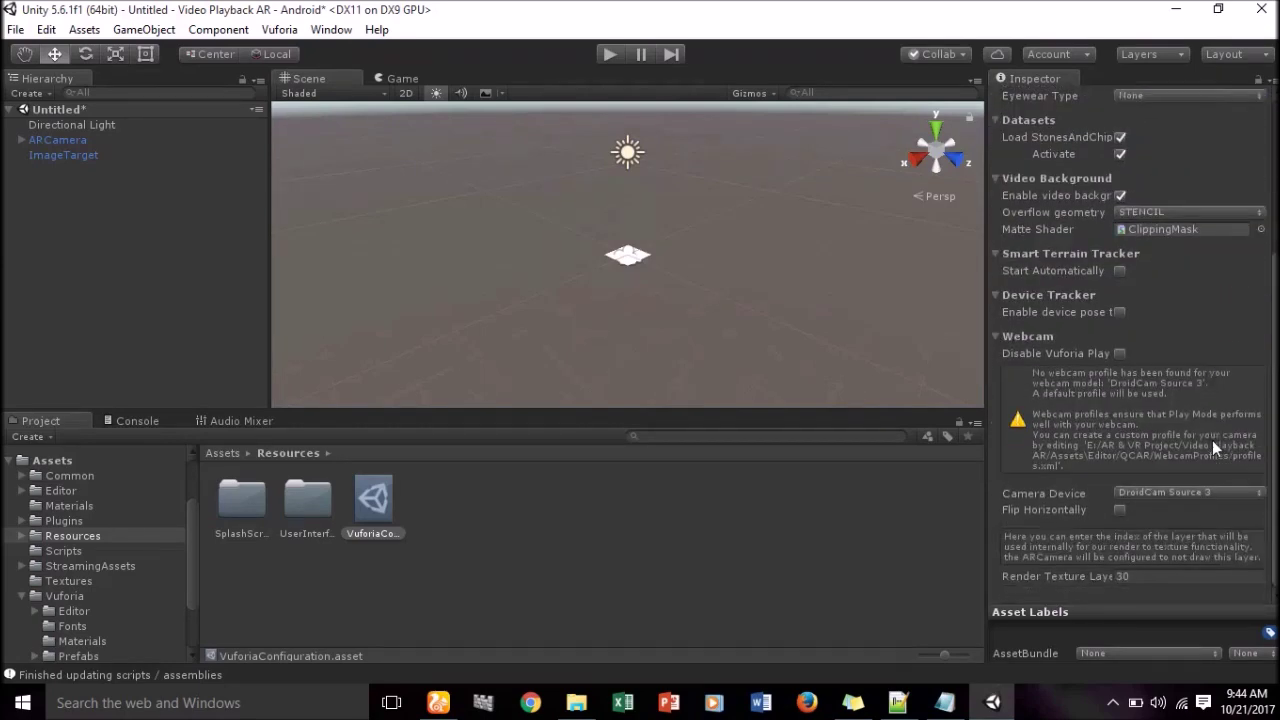
{"action": "left_click", "coordinate": [1213, 490]}
{"action": "left_click", "coordinate": [1197, 556]}
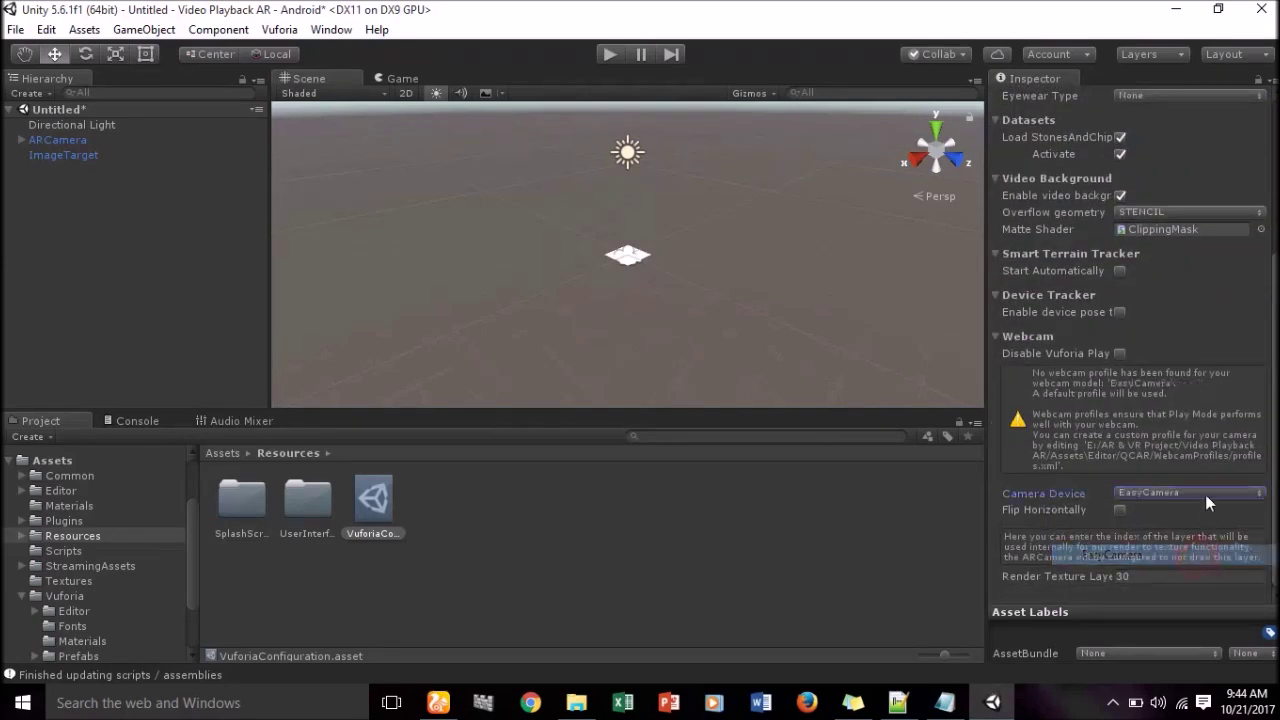
{"action": "scroll", "coordinate": [1207, 480], "scroll_direction": "up", "scroll_amount": 3}
{"action": "scroll", "coordinate": [1208, 473], "scroll_direction": "up", "scroll_amount": 2}
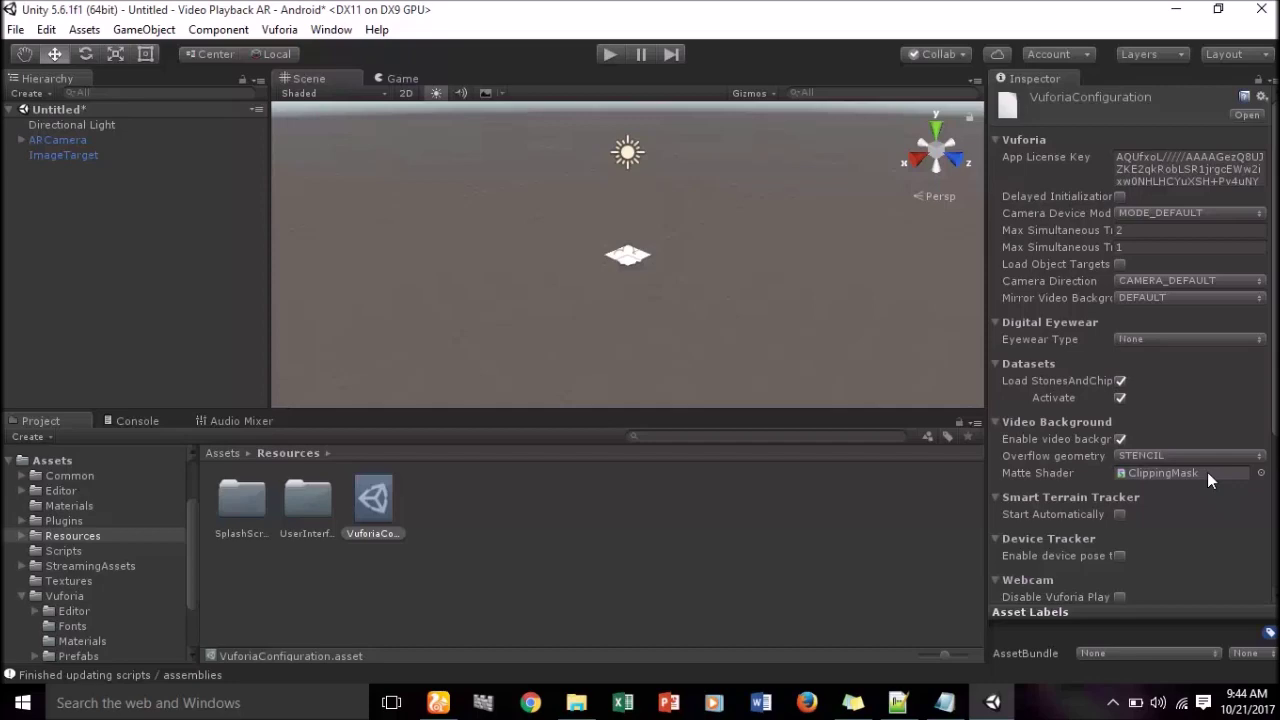
{"action": "left_click", "coordinate": [438, 703]}
In the Target Manager, add a Device database named VideoPlayback.
{"action": "left_click", "coordinate": [656, 285]}
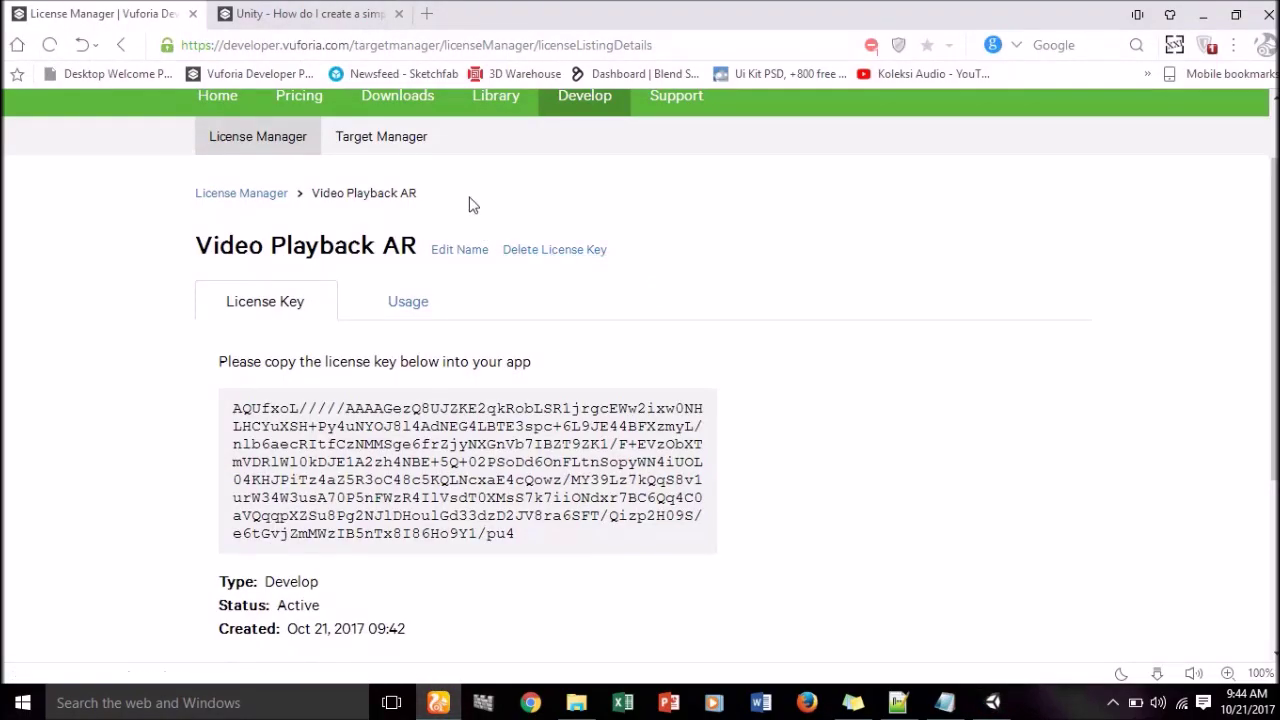
{"action": "scroll", "coordinate": [471, 206], "scroll_direction": "up", "scroll_amount": 2}
{"action": "left_click", "coordinate": [388, 238]}
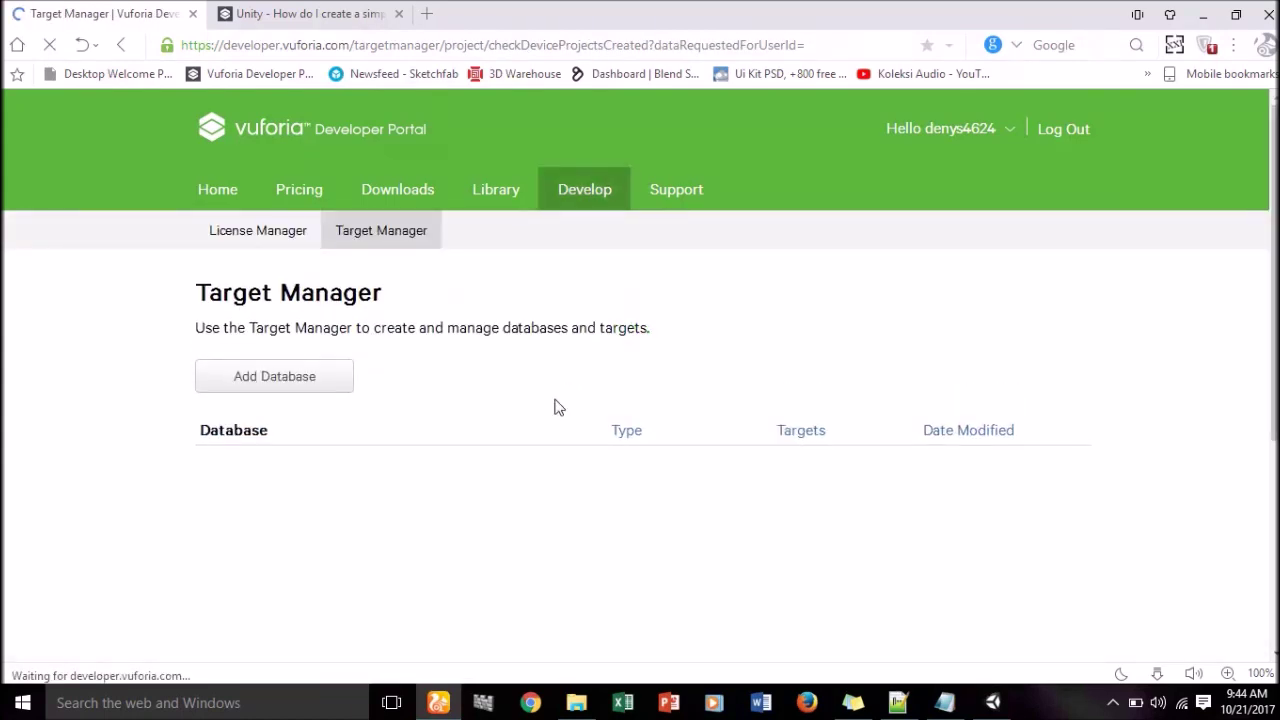
{"action": "scroll", "coordinate": [558, 407], "scroll_direction": "down", "scroll_amount": 1}
{"action": "left_click", "coordinate": [257, 287]}
{"action": "left_click", "coordinate": [476, 182]}
{"action": "type", "text": "VideoPlayback"}
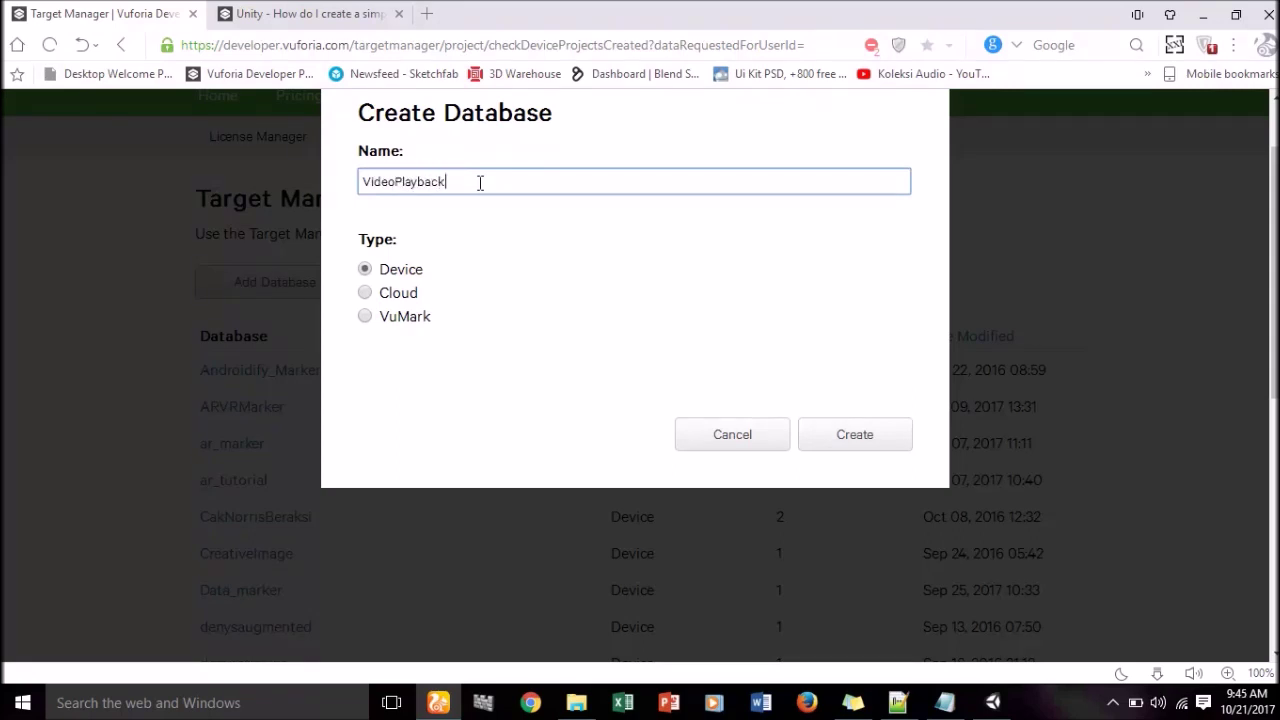
{"action": "left_click", "coordinate": [842, 438]}
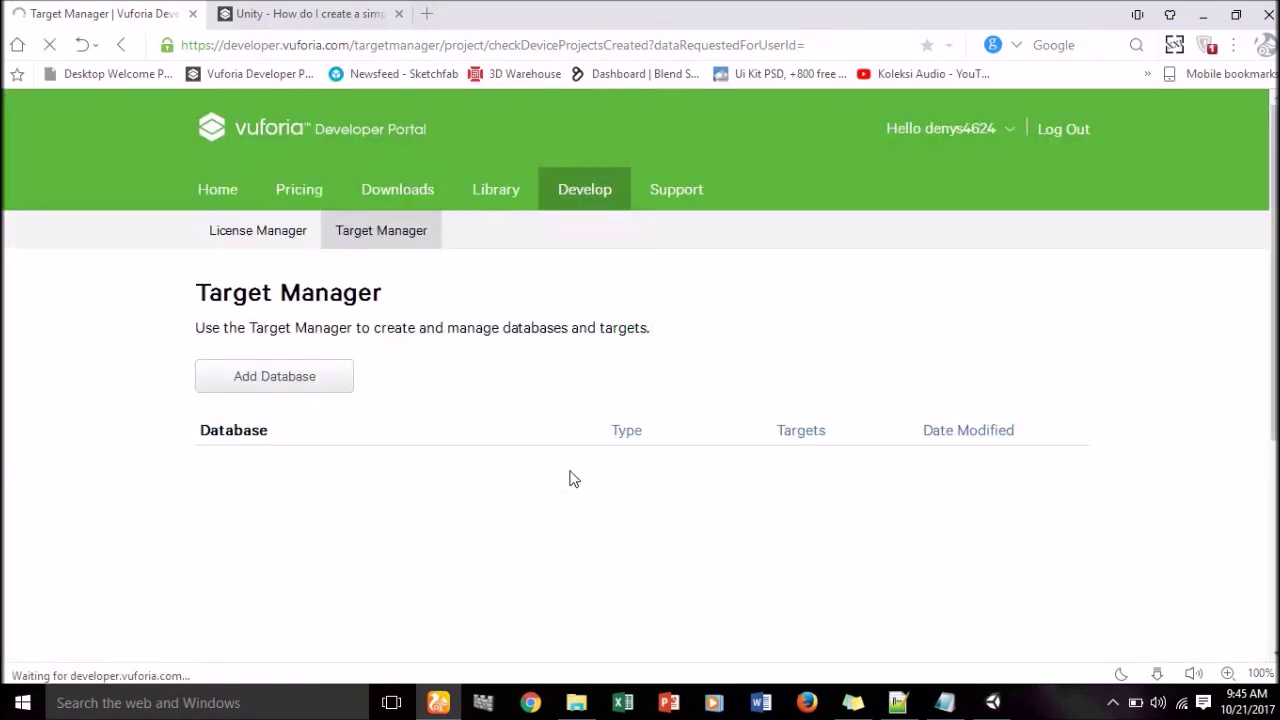
Open the new VideoPlayback database to see its empty target list.
{"action": "scroll", "coordinate": [569, 480], "scroll_direction": "down", "scroll_amount": 1}
{"action": "scroll", "coordinate": [569, 480], "scroll_direction": "down", "scroll_amount": 1}
{"action": "scroll", "coordinate": [560, 488], "scroll_direction": "down", "scroll_amount": 4}
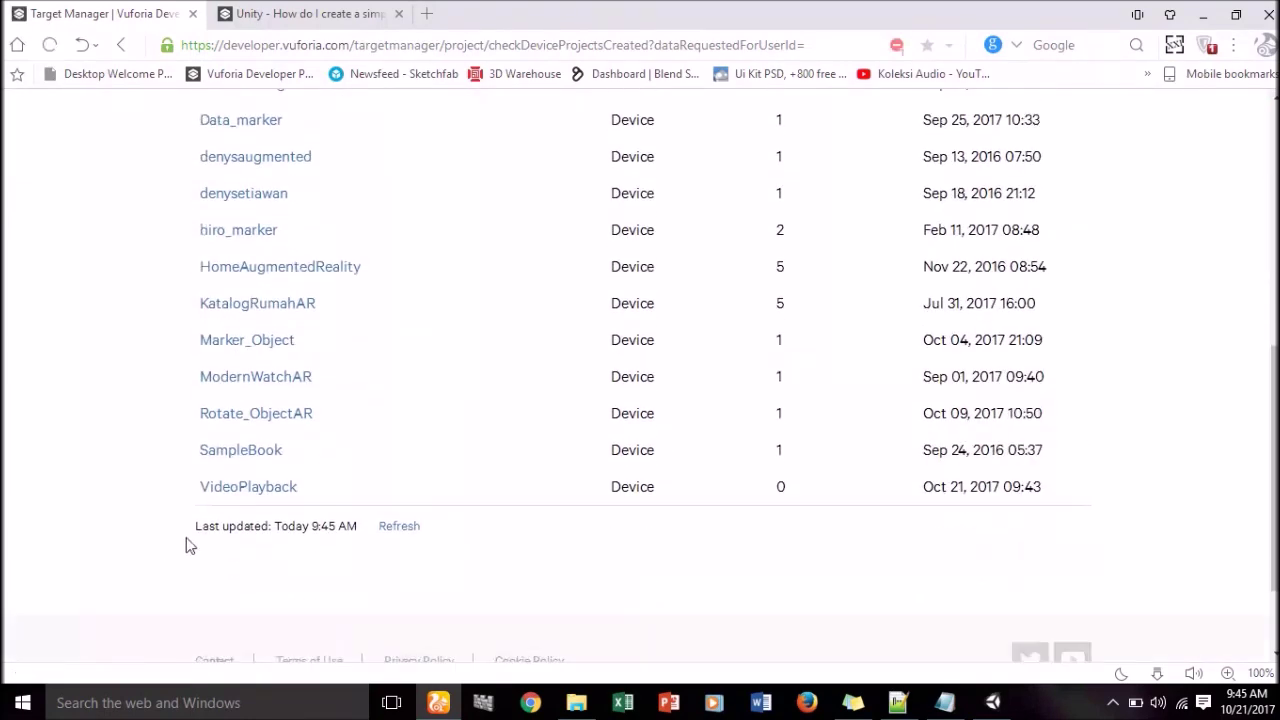
{"action": "left_click", "coordinate": [265, 492]}
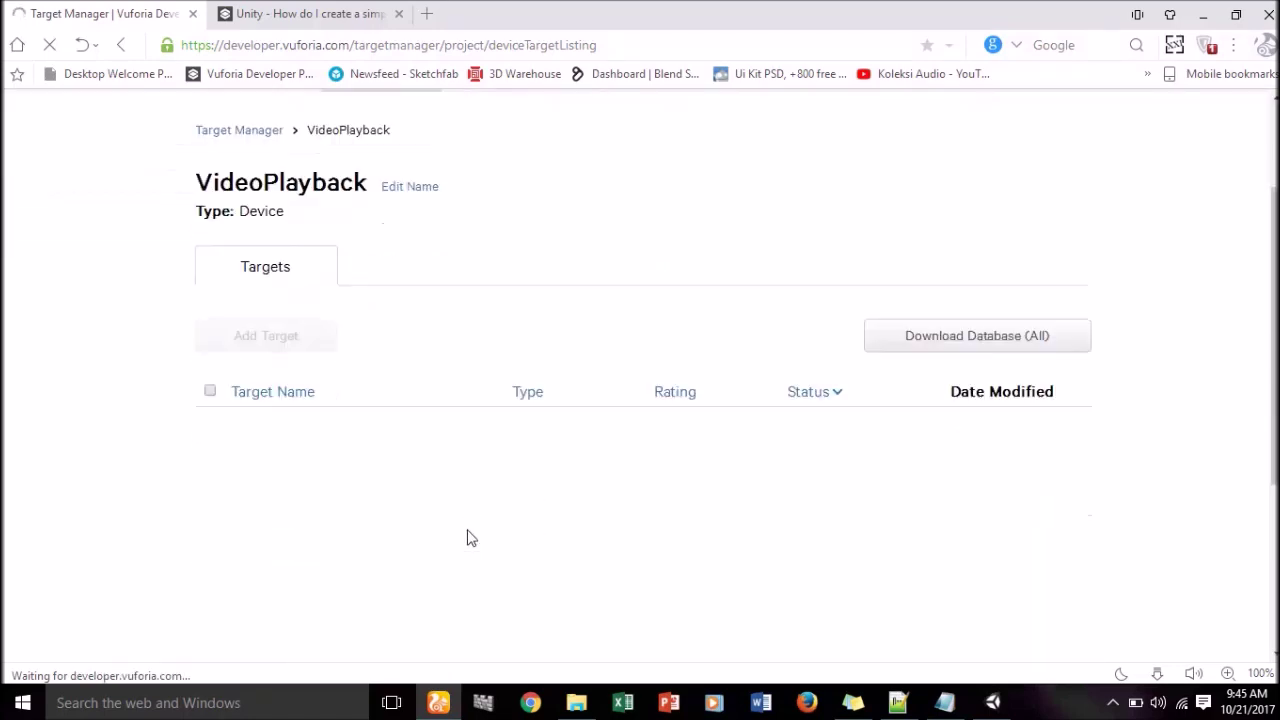
Start a new Single Image target and open the image file browser.
{"action": "left_click", "coordinate": [274, 410]}
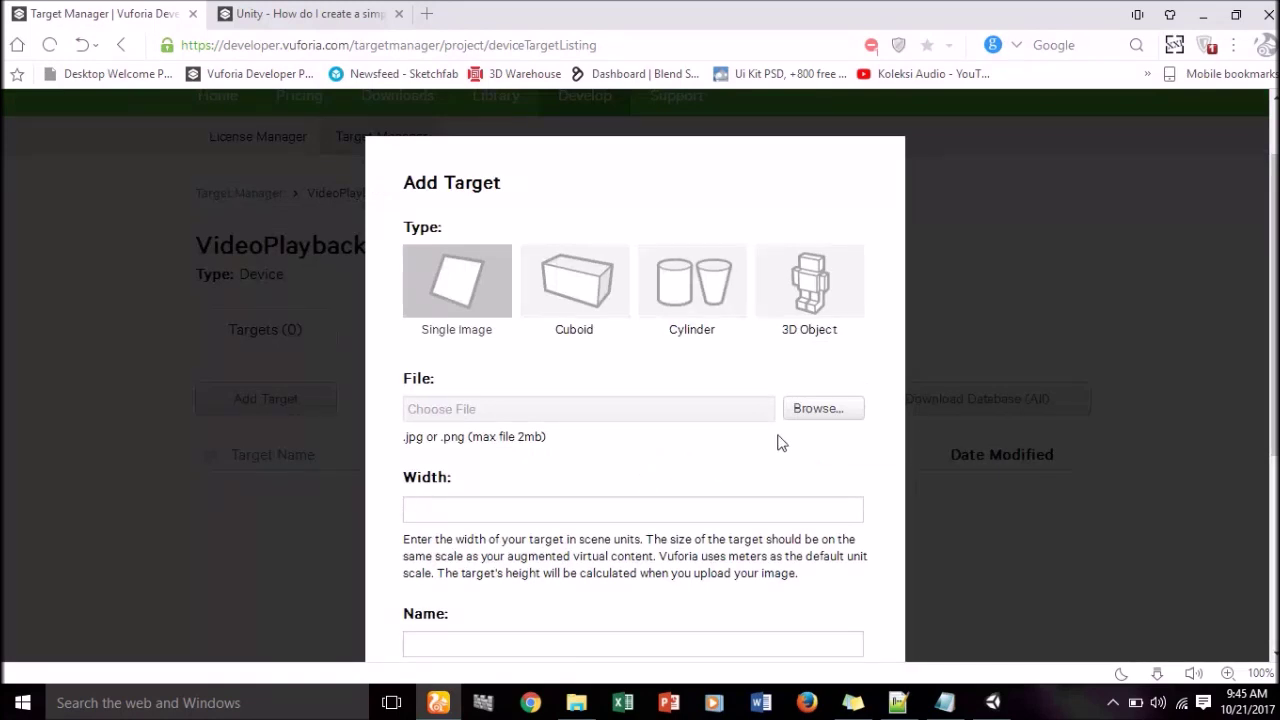
{"action": "left_click", "coordinate": [821, 415]}
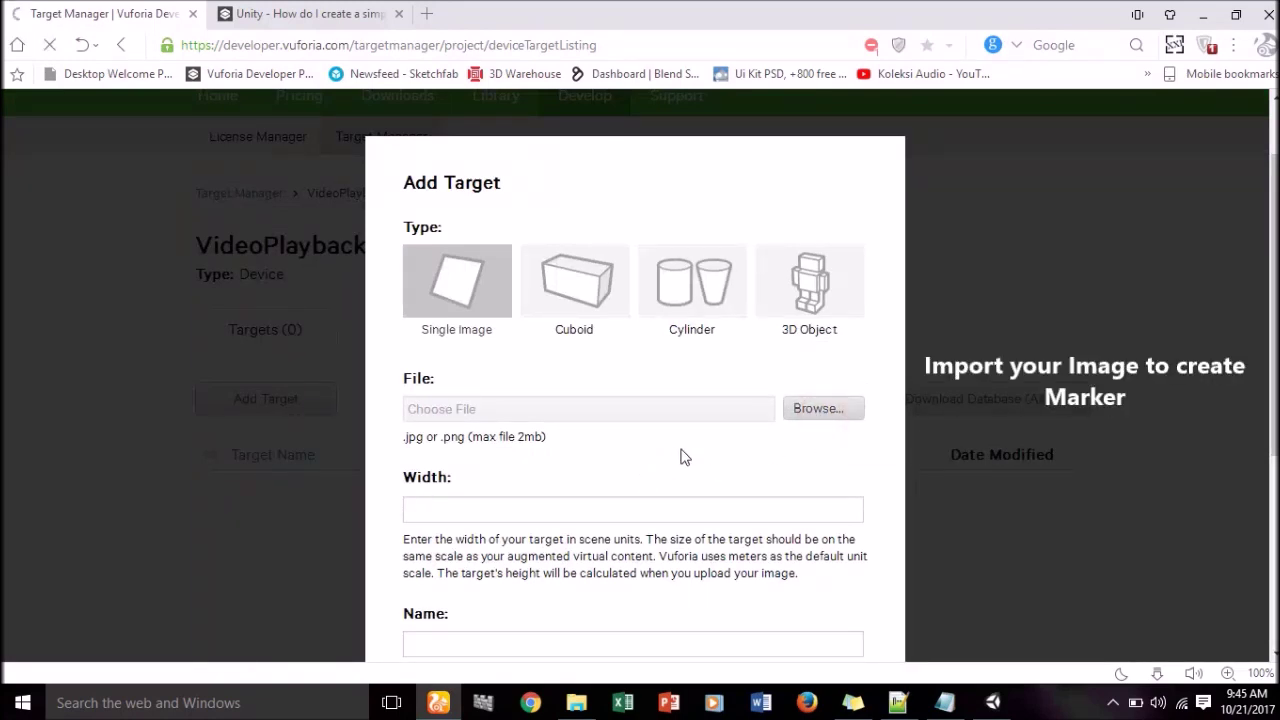
{"action": "left_click", "coordinate": [620, 418]}
{"action": "scroll", "coordinate": [366, 298], "scroll_direction": "down", "scroll_amount": 1}
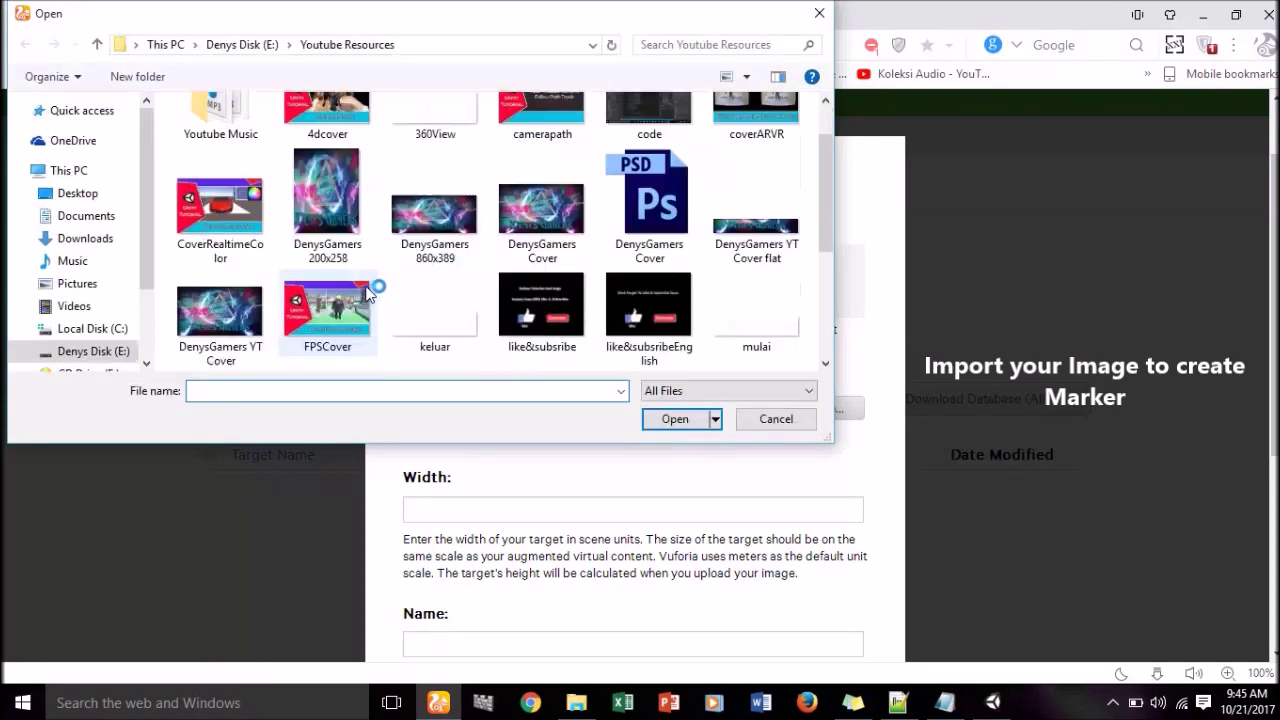
{"action": "scroll", "coordinate": [650, 318], "scroll_direction": "down", "scroll_amount": 3}
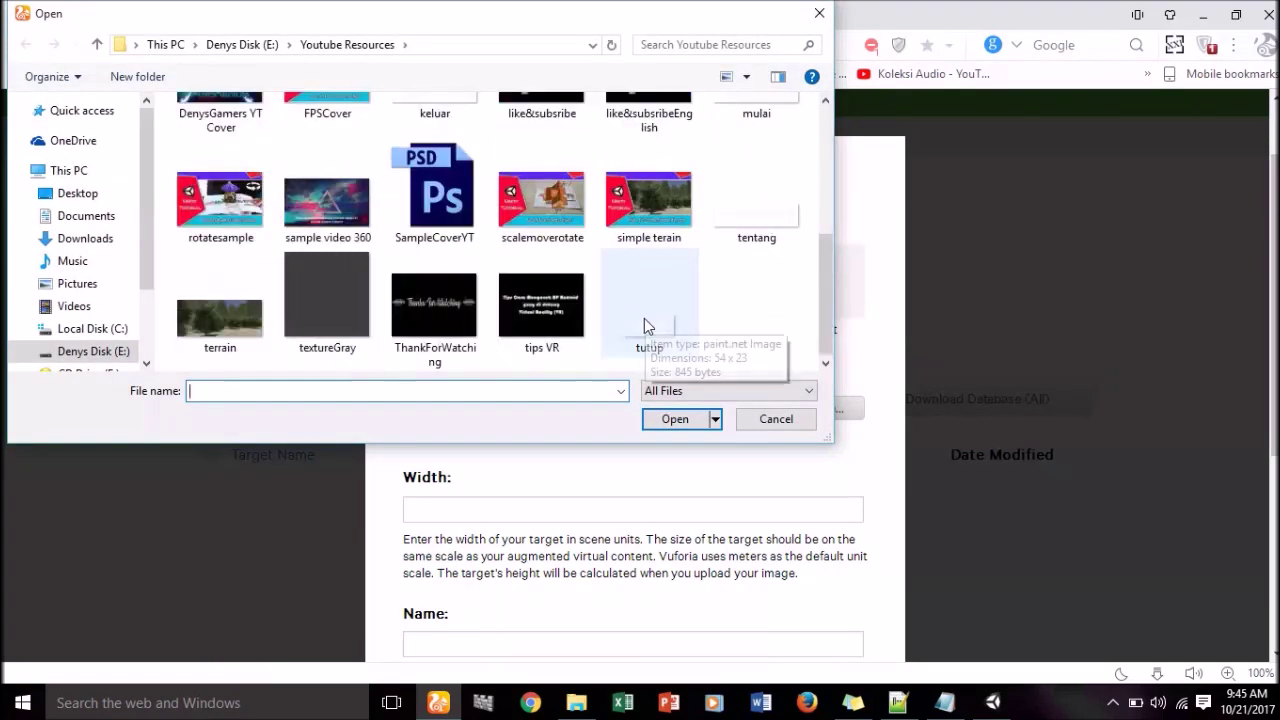
{"action": "scroll", "coordinate": [644, 318], "scroll_direction": "up", "scroll_amount": 3}
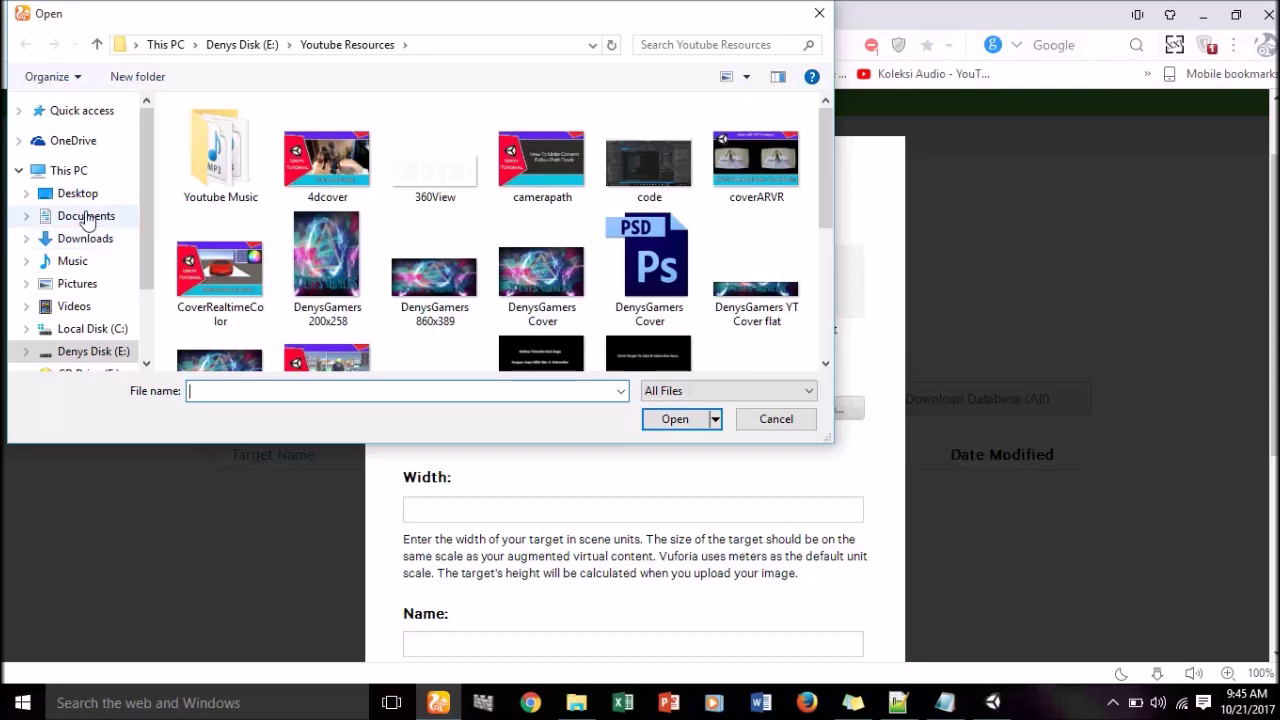
Pick Marker_Androidify from the Pictures folder as the target image.
{"action": "left_click", "coordinate": [88, 216]}
{"action": "scroll", "coordinate": [548, 297], "scroll_direction": "down", "scroll_amount": 2}
{"action": "scroll", "coordinate": [558, 297], "scroll_direction": "down", "scroll_amount": 3}
{"action": "scroll", "coordinate": [558, 297], "scroll_direction": "down", "scroll_amount": 3}
{"action": "scroll", "coordinate": [560, 298], "scroll_direction": "down", "scroll_amount": 3}
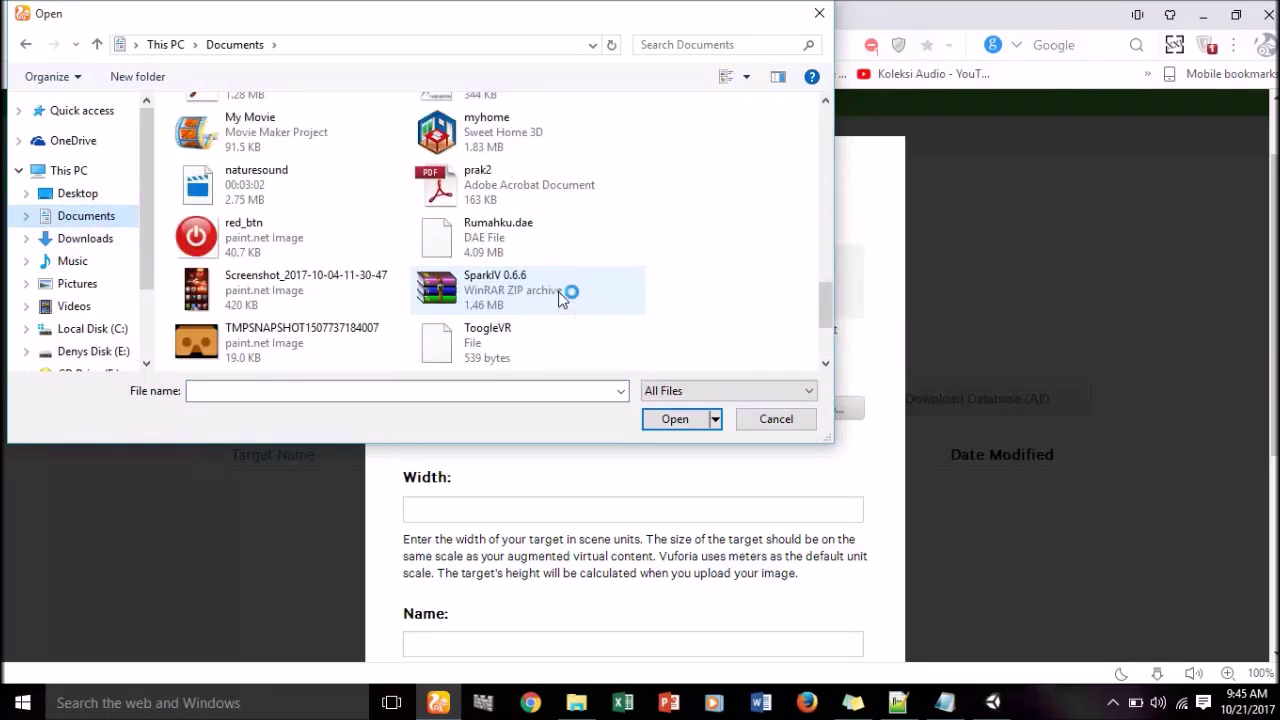
{"action": "scroll", "coordinate": [559, 292], "scroll_direction": "down", "scroll_amount": 3}
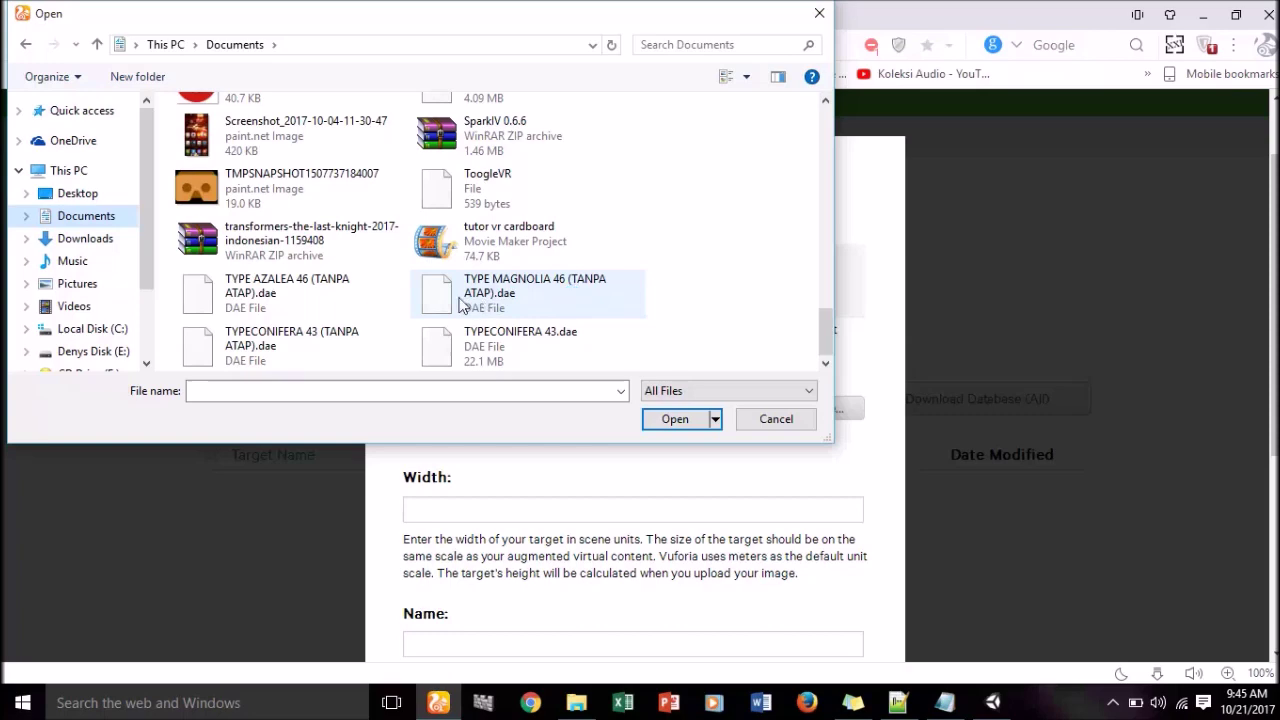
{"action": "left_click", "coordinate": [72, 283]}
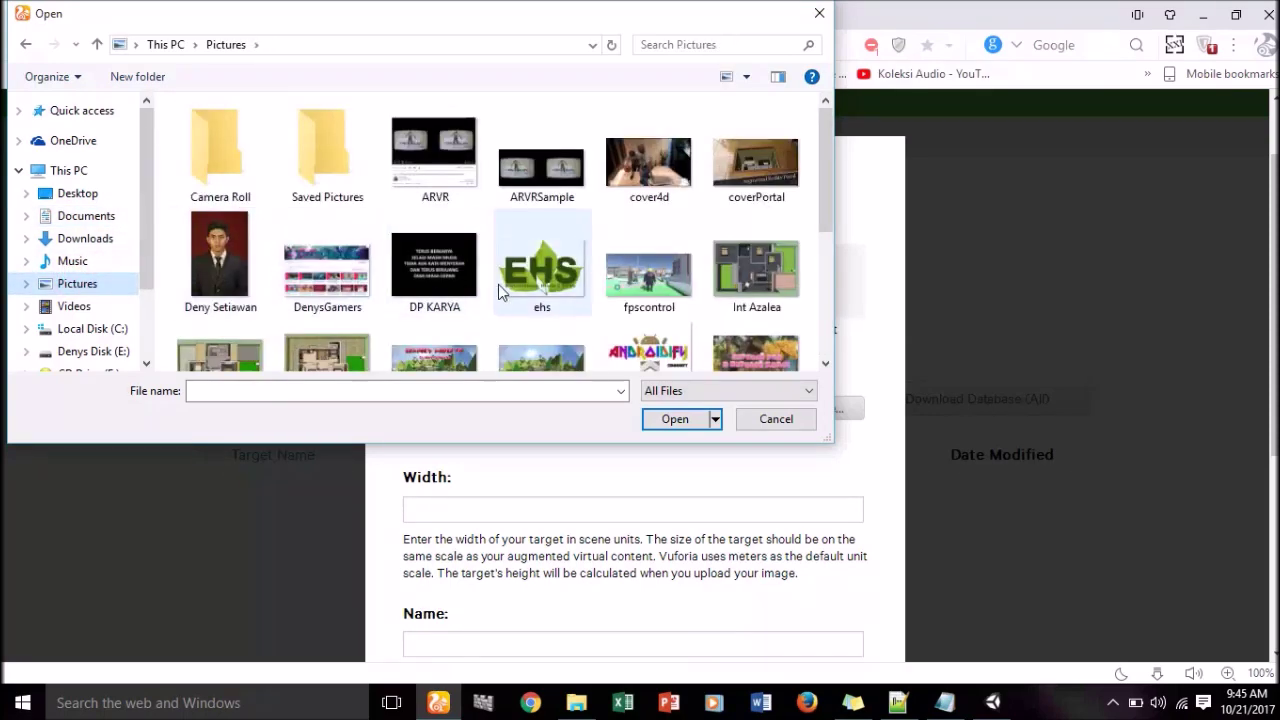
{"action": "scroll", "coordinate": [499, 284], "scroll_direction": "down", "scroll_amount": 1}
{"action": "scroll", "coordinate": [499, 284], "scroll_direction": "down", "scroll_amount": 1}
{"action": "scroll", "coordinate": [510, 288], "scroll_direction": "up", "scroll_amount": 1}
{"action": "left_click", "coordinate": [663, 275]}
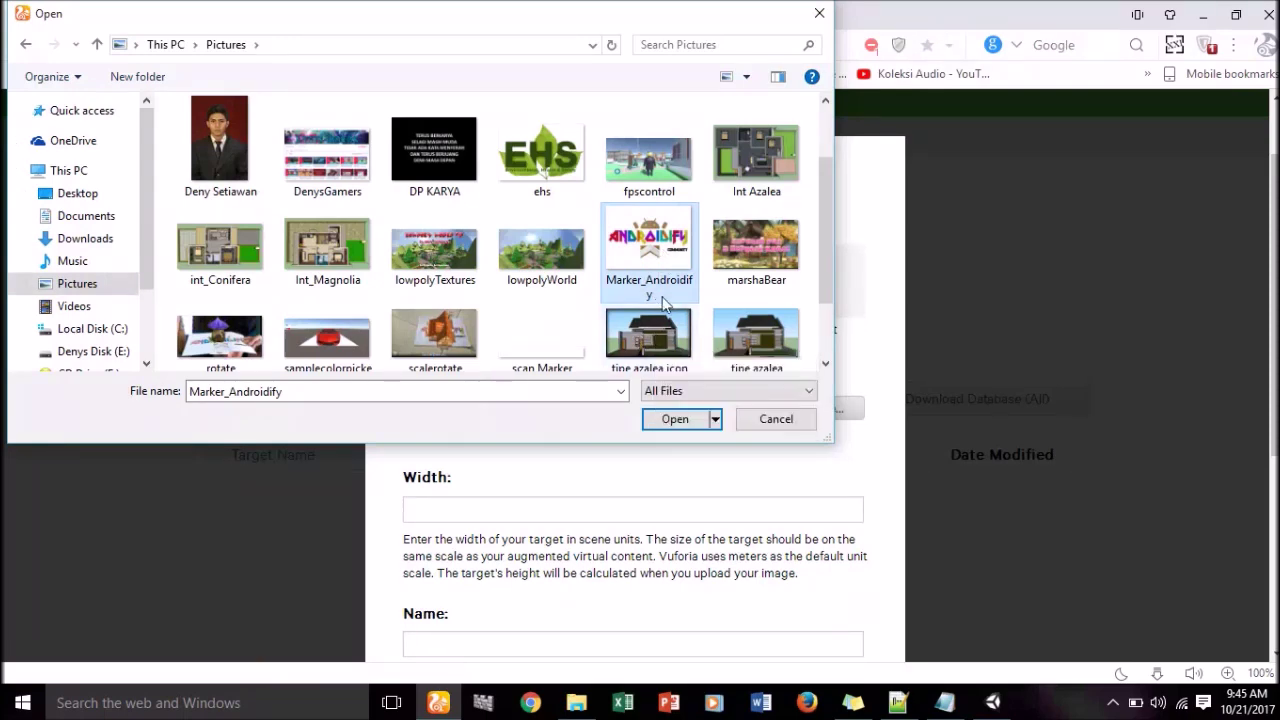
{"action": "left_click", "coordinate": [684, 416]}
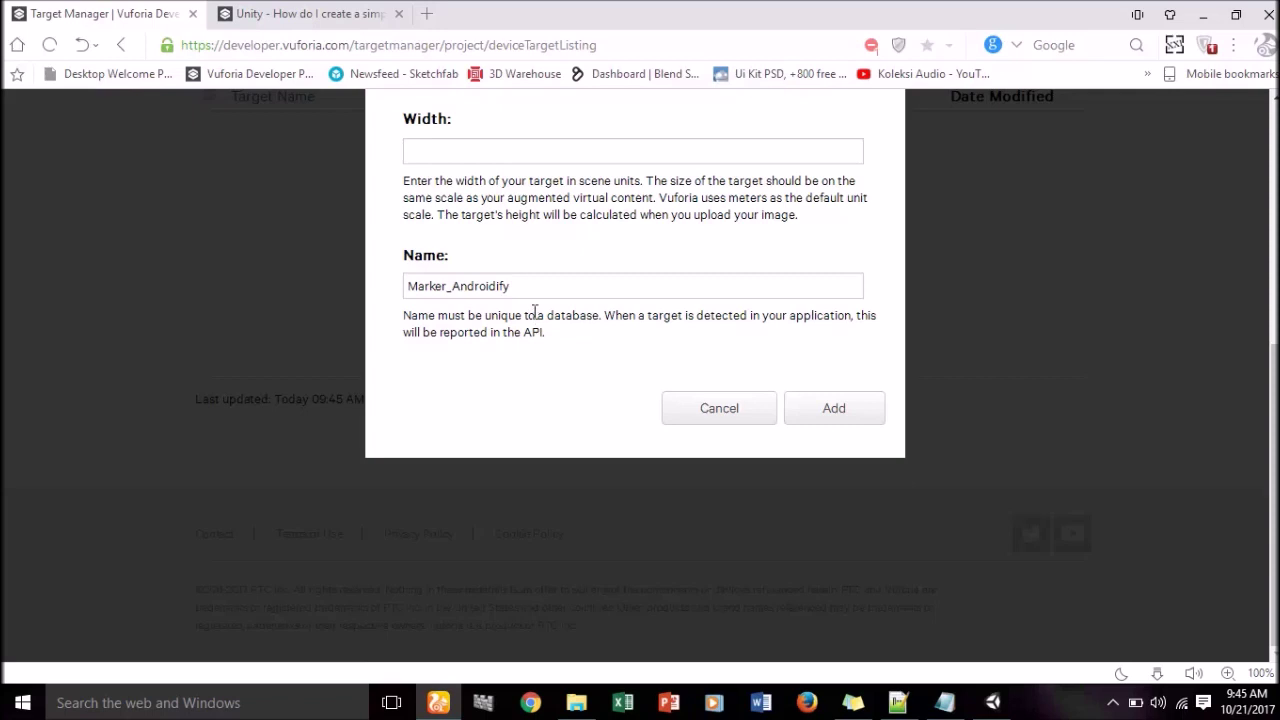
Give the Marker_Androidify target a width of 500 and add it to VideoPlayback.
{"action": "scroll", "coordinate": [535, 314], "scroll_direction": "up", "scroll_amount": 3}
{"action": "left_click", "coordinate": [506, 435]}
{"action": "type", "text": "500"}
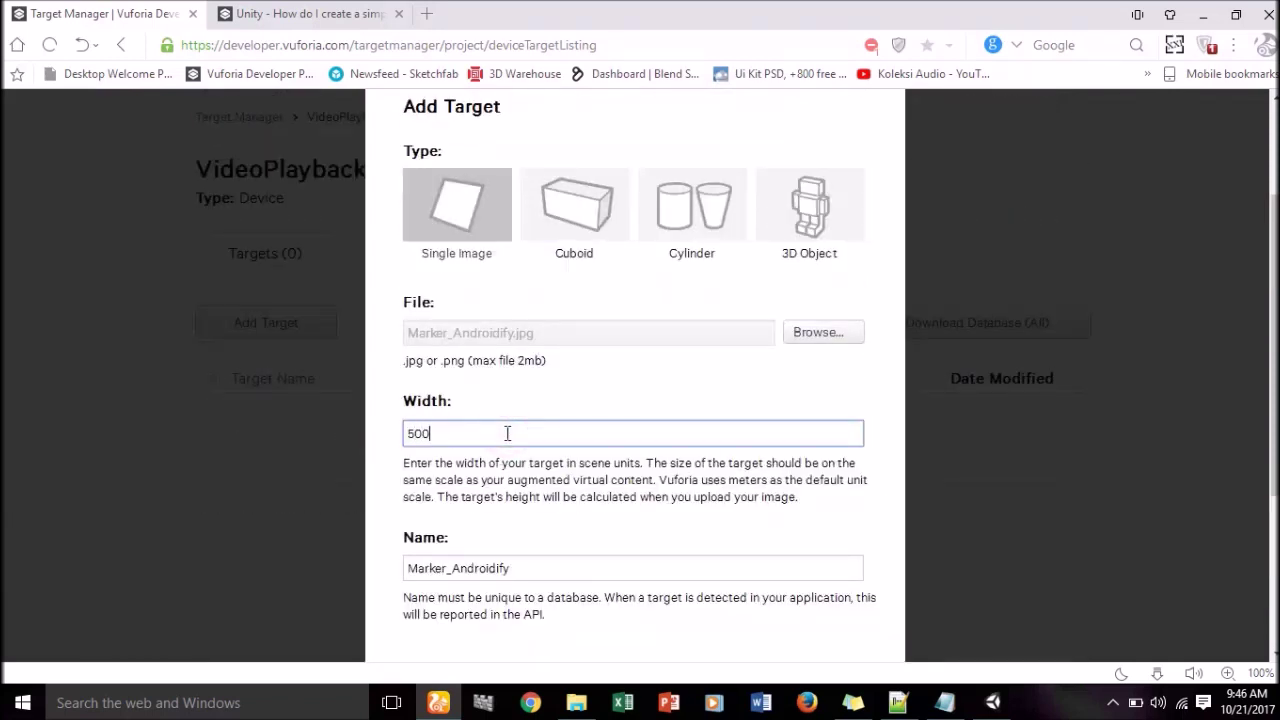
{"action": "scroll", "coordinate": [580, 512], "scroll_direction": "down", "scroll_amount": 3}
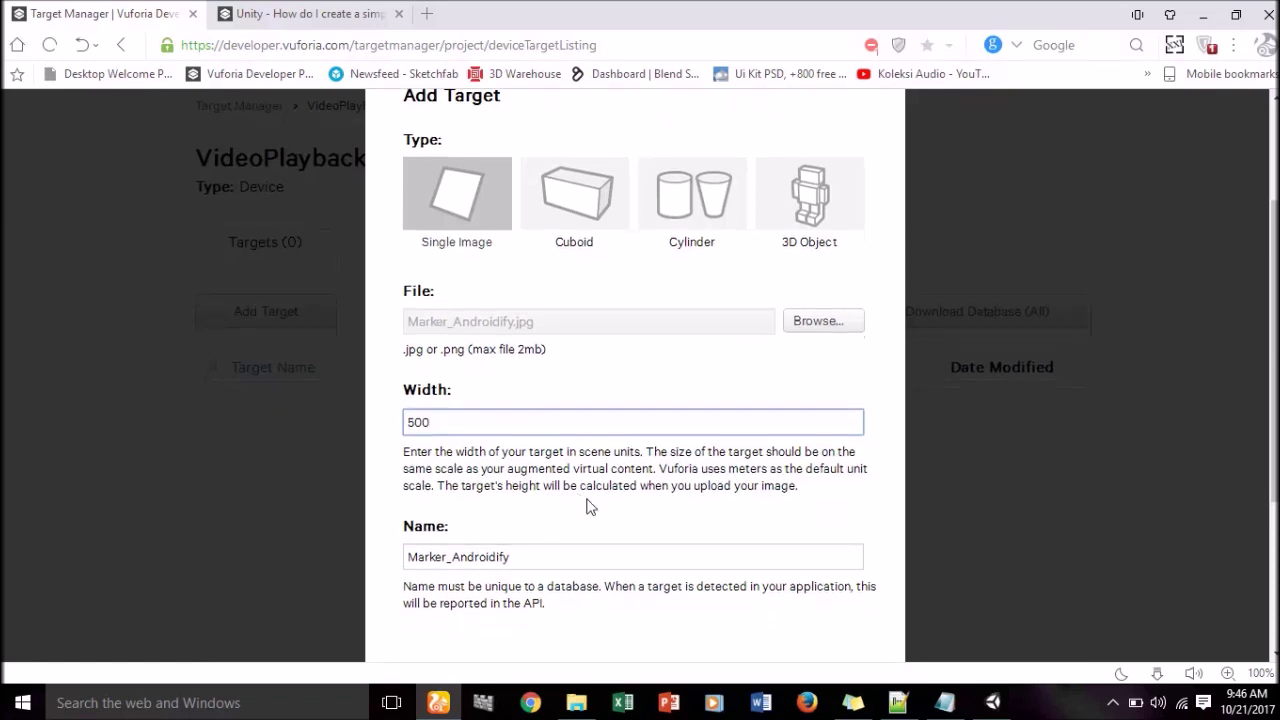
{"action": "left_click", "coordinate": [830, 429]}
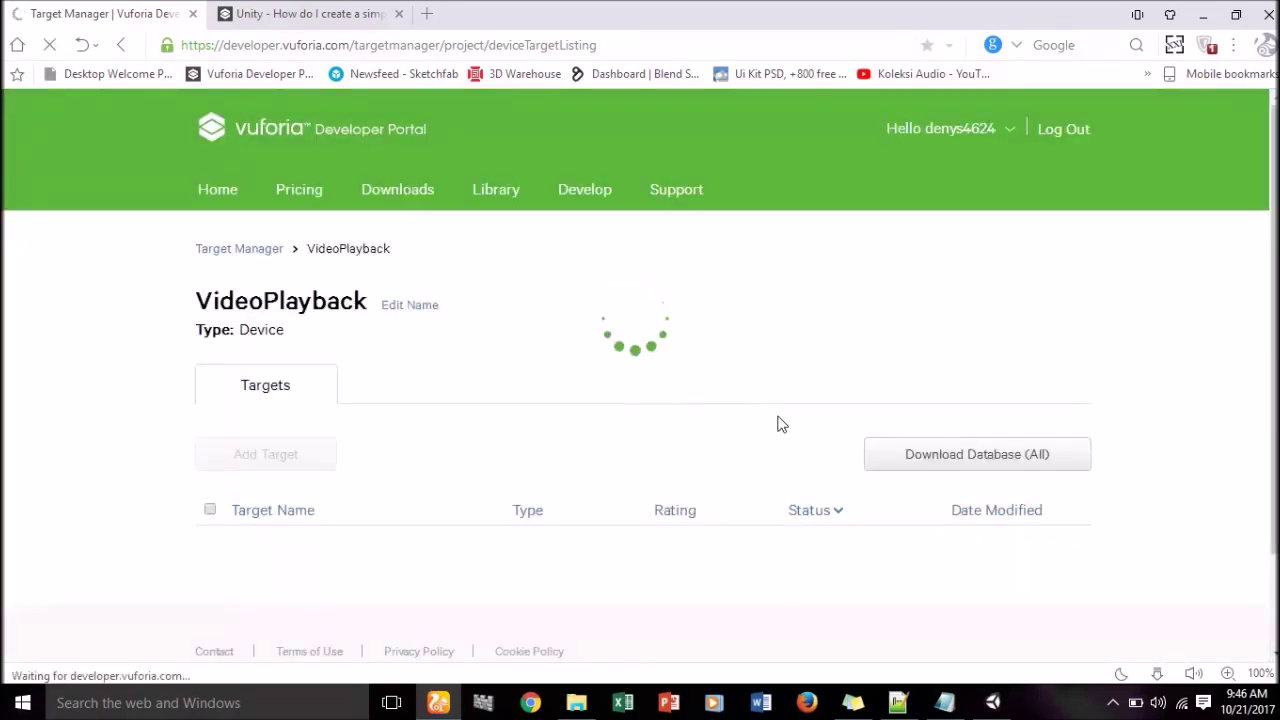
Select Marker_Androidify and download the VideoPlayback database for Unity Editor.
{"action": "scroll", "coordinate": [680, 422], "scroll_direction": "down", "scroll_amount": 2}
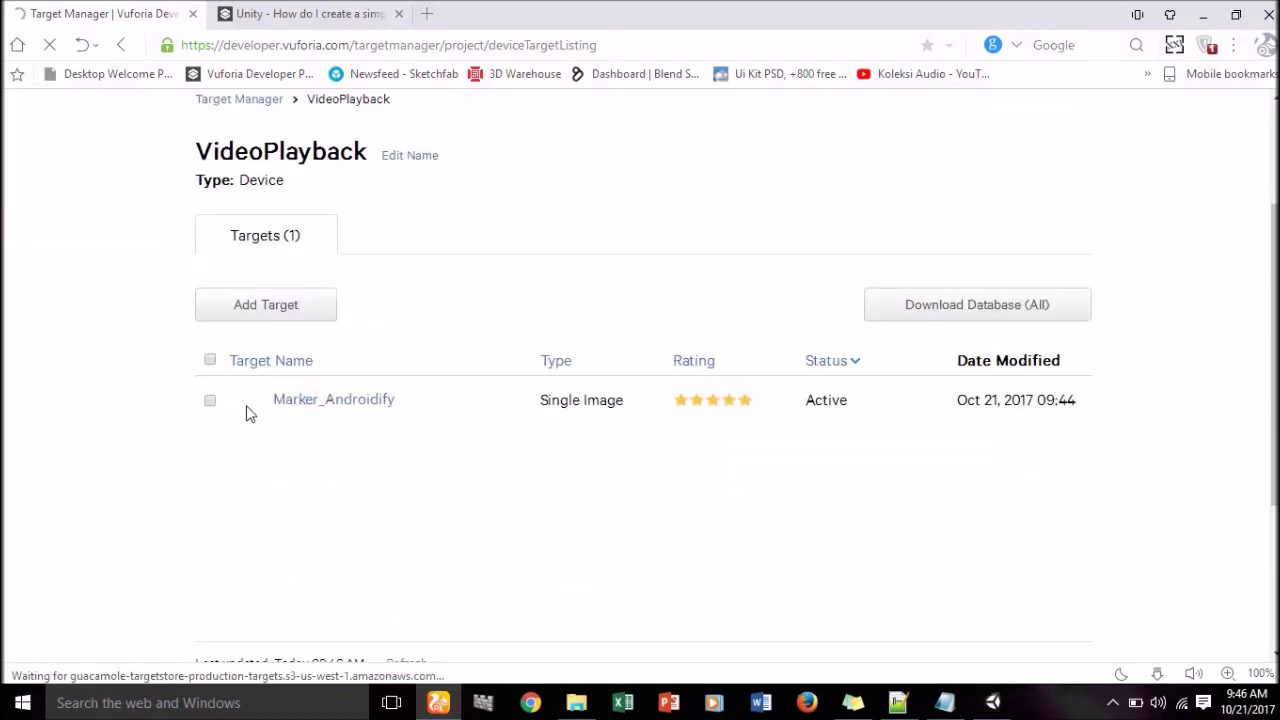
{"action": "left_click", "coordinate": [210, 402]}
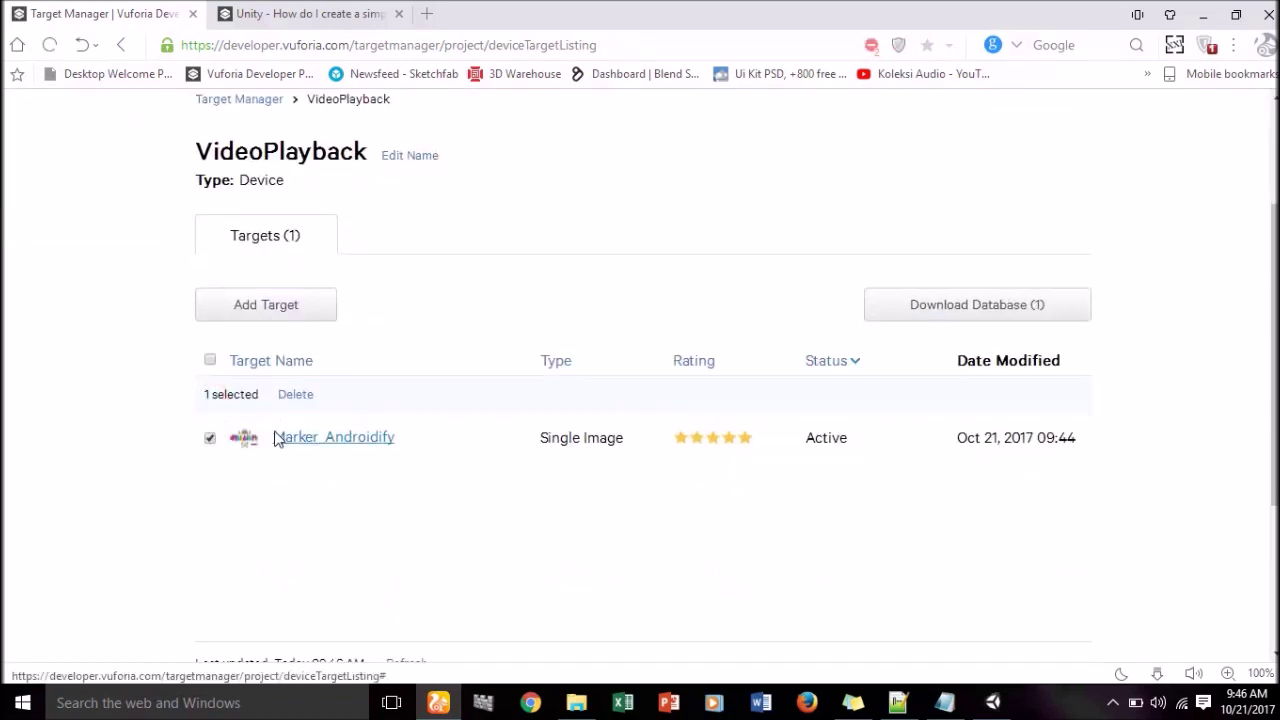
{"action": "left_click", "coordinate": [984, 309]}
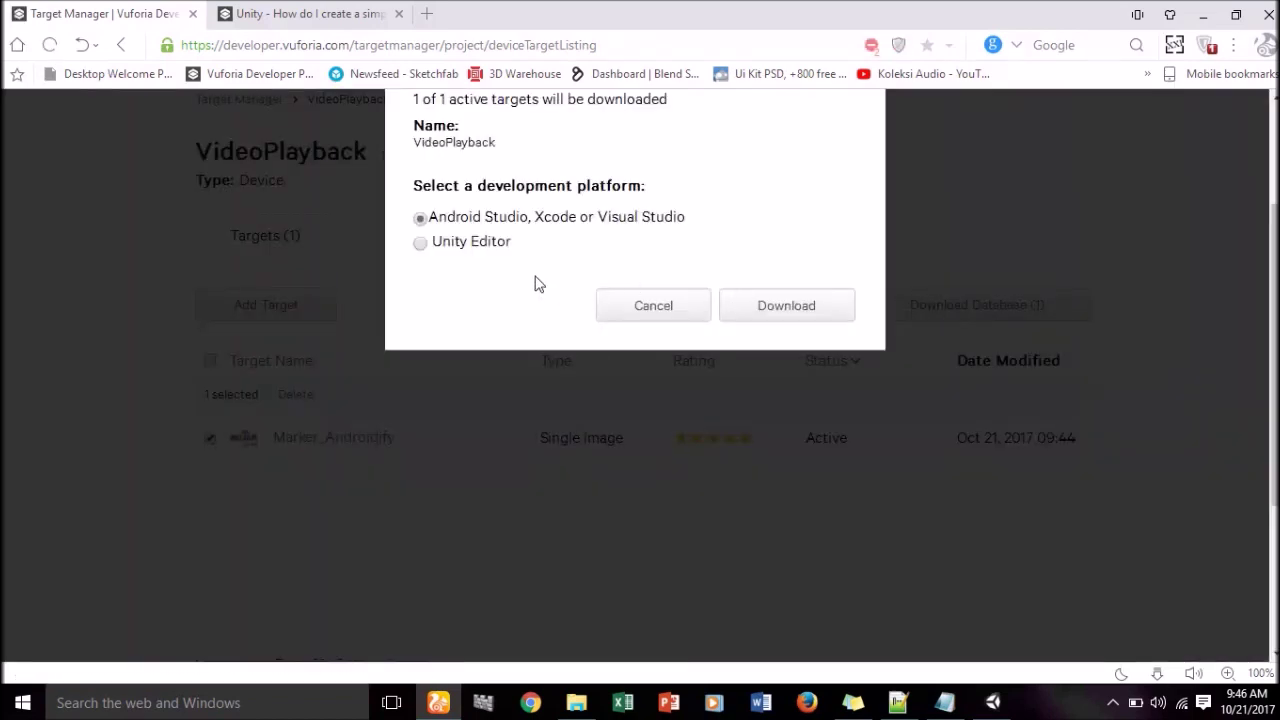
{"action": "left_click", "coordinate": [421, 242]}
{"action": "scroll", "coordinate": [529, 260], "scroll_direction": "up", "scroll_amount": 2}
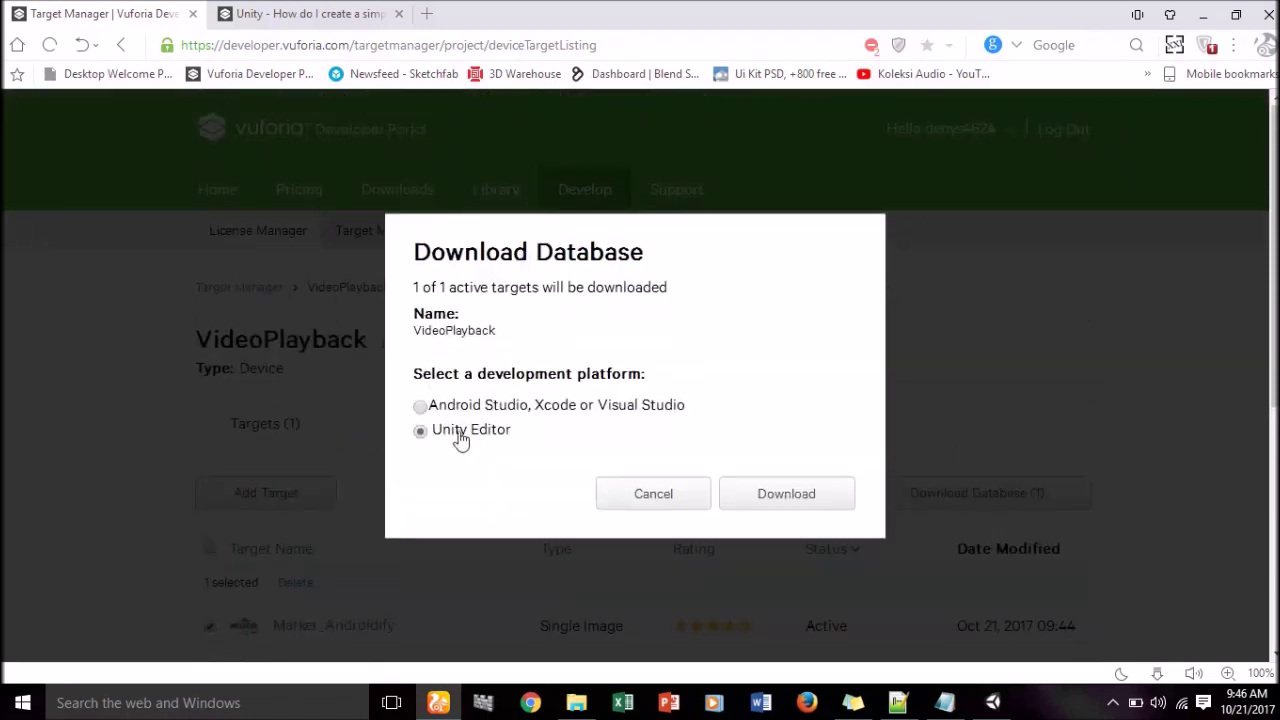
{"action": "left_click", "coordinate": [806, 504]}
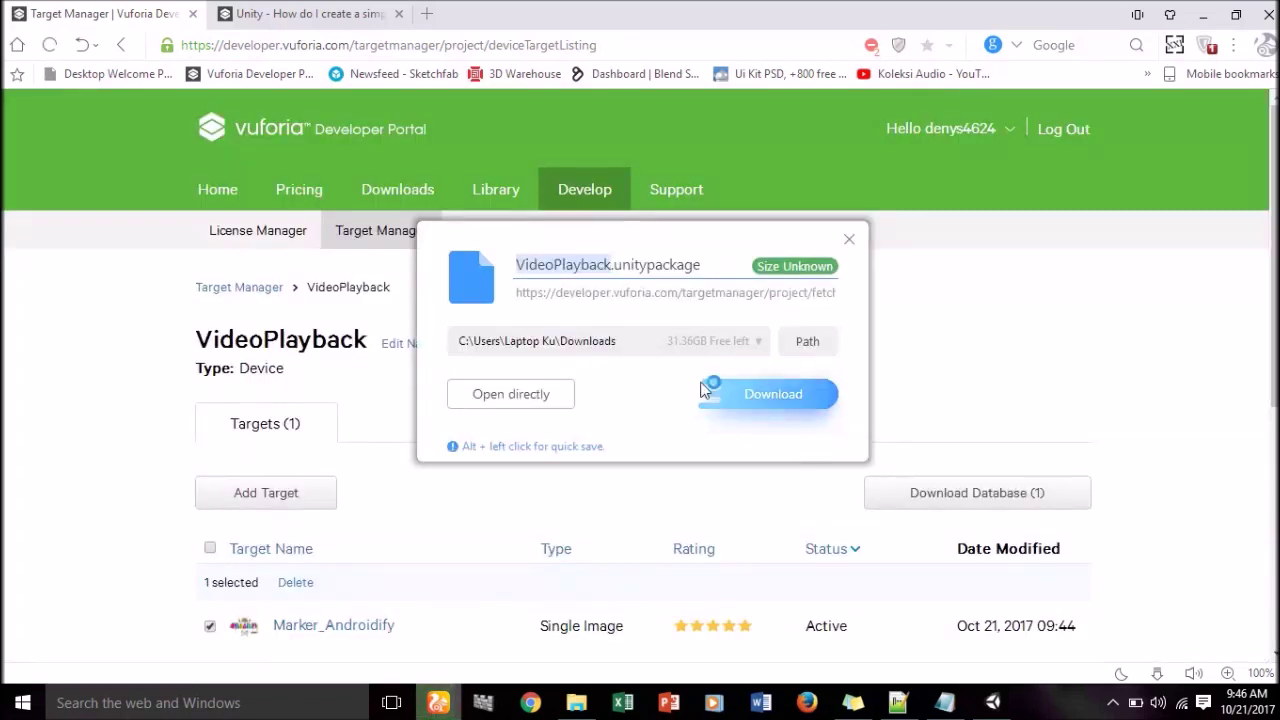
Save VideoPlayback.unitypackage to Downloads and open its containing folder.
{"action": "left_click", "coordinate": [752, 395]}
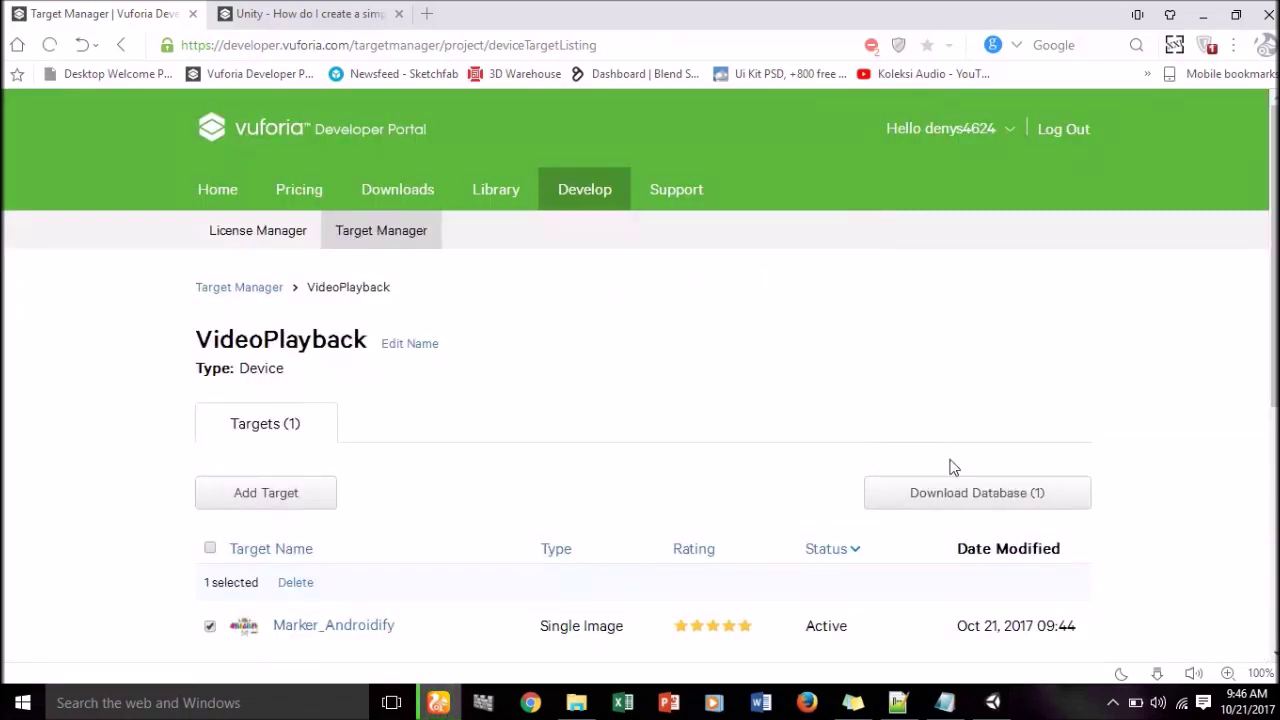
{"action": "left_click", "coordinate": [1160, 677]}
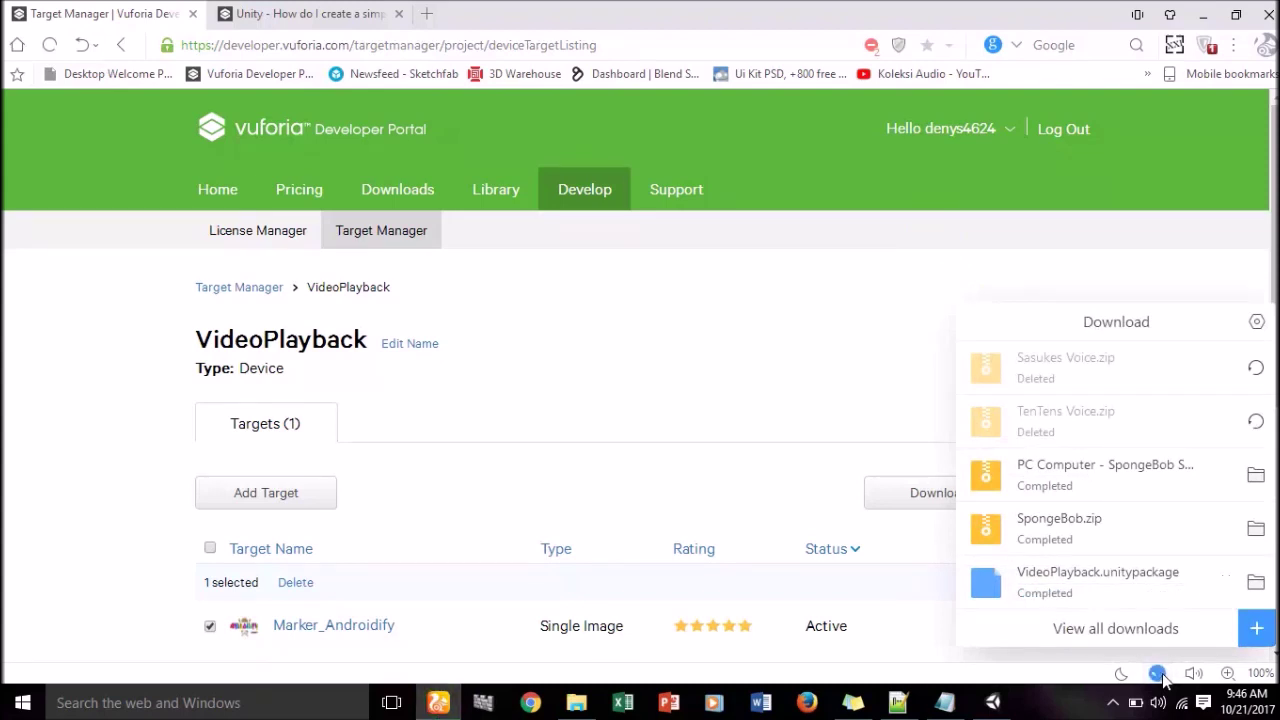
{"action": "left_click", "coordinate": [1256, 582]}
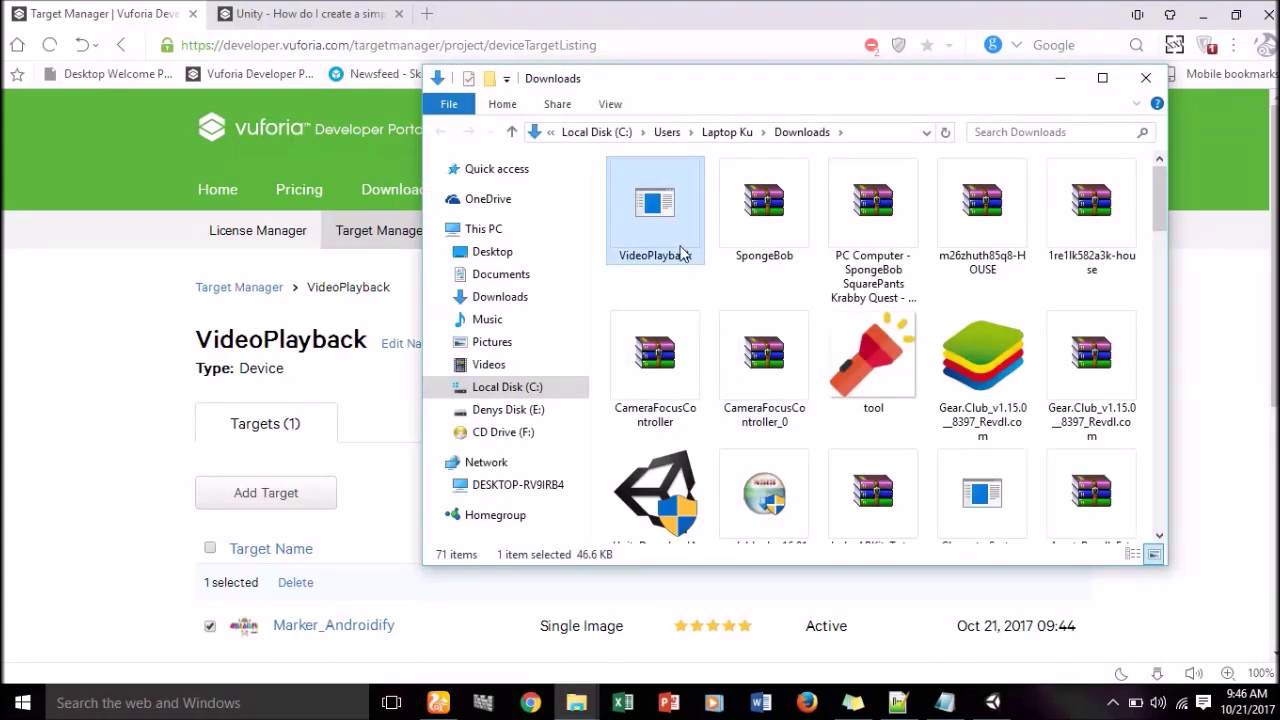
Drag VideoPlayback.unitypackage into the Project panel and import all of its files.
{"action": "left_click", "coordinate": [992, 703]}
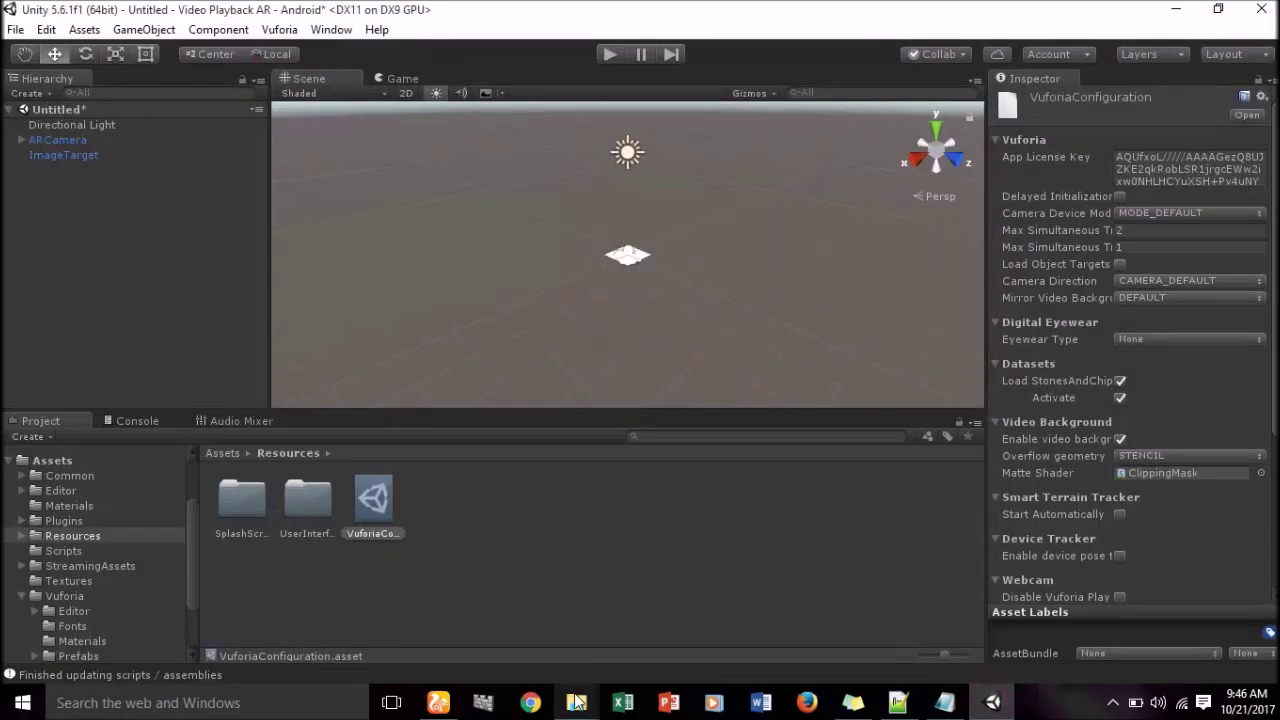
{"action": "mouse_move", "coordinate": [576, 703]}
{"action": "left_click", "coordinate": [651, 650]}
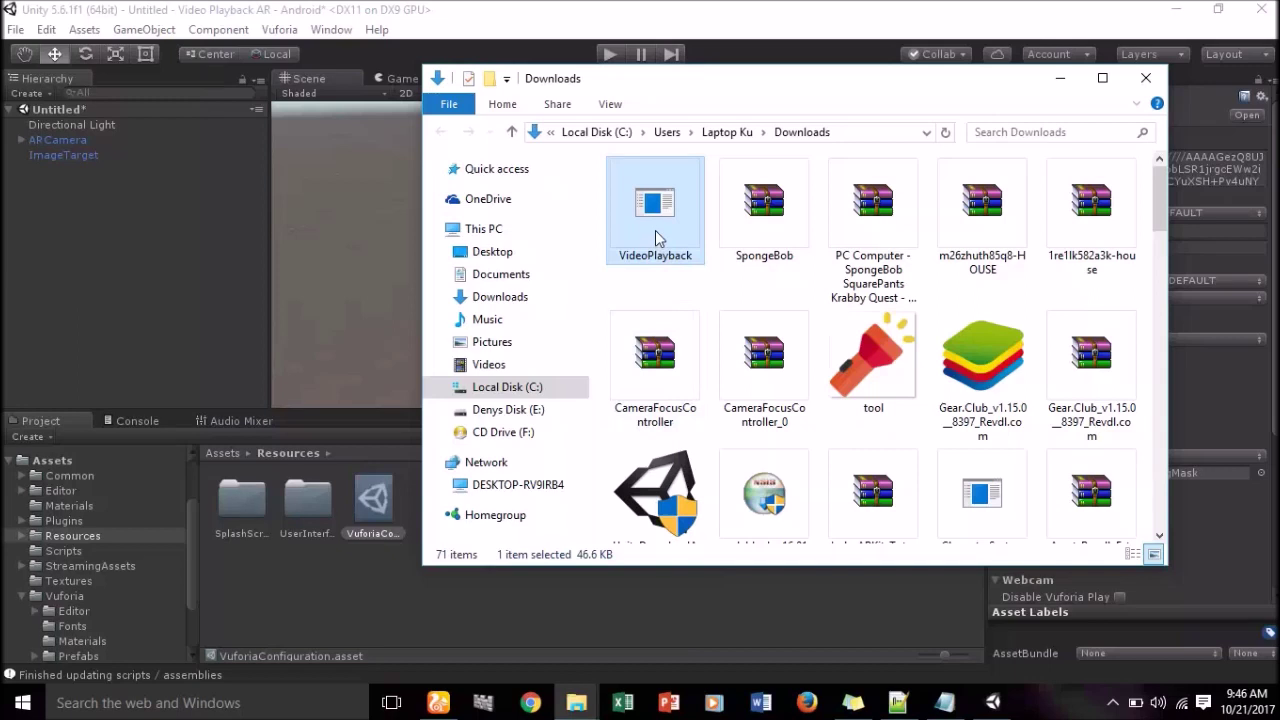
{"action": "left_click_drag", "start_coordinate": [660, 238], "coordinate": [299, 519]}
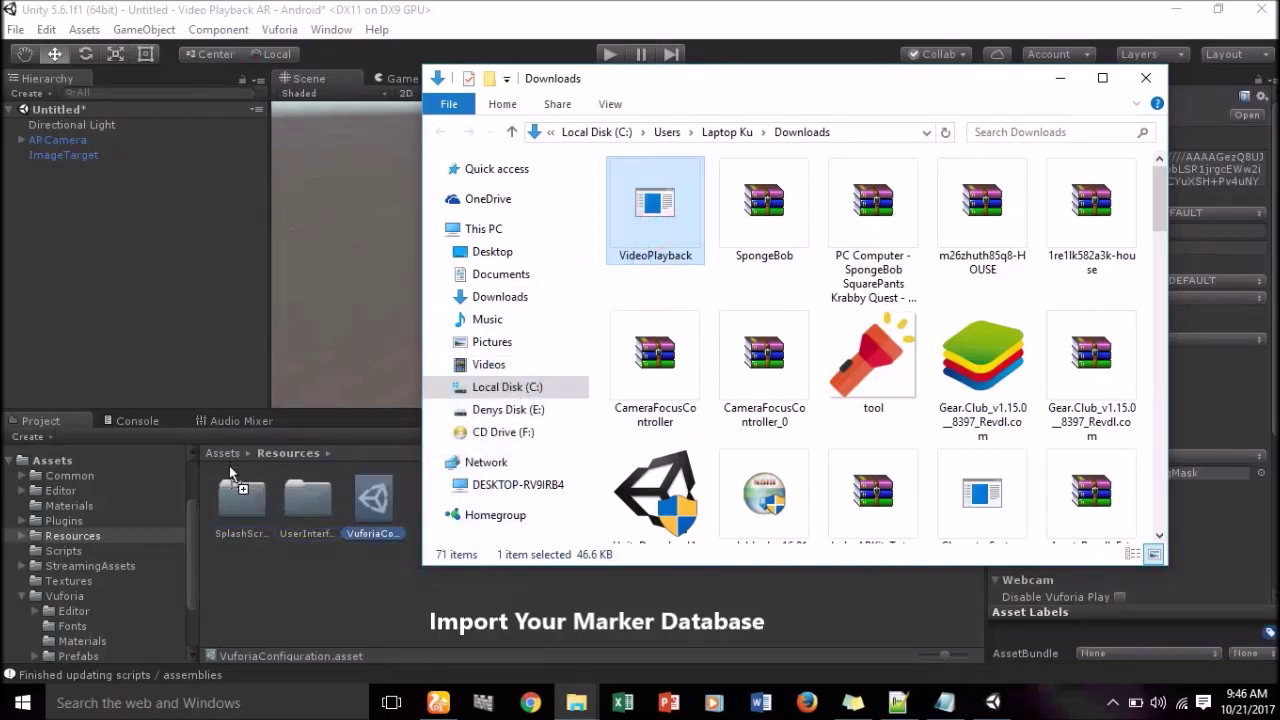
{"action": "mouse_move", "coordinate": [299, 519]}
{"action": "left_mouse_down"}
{"action": "mouse_move", "coordinate": [361, 578]}
{"action": "mouse_move", "coordinate": [354, 569]}
{"action": "left_mouse_up"}
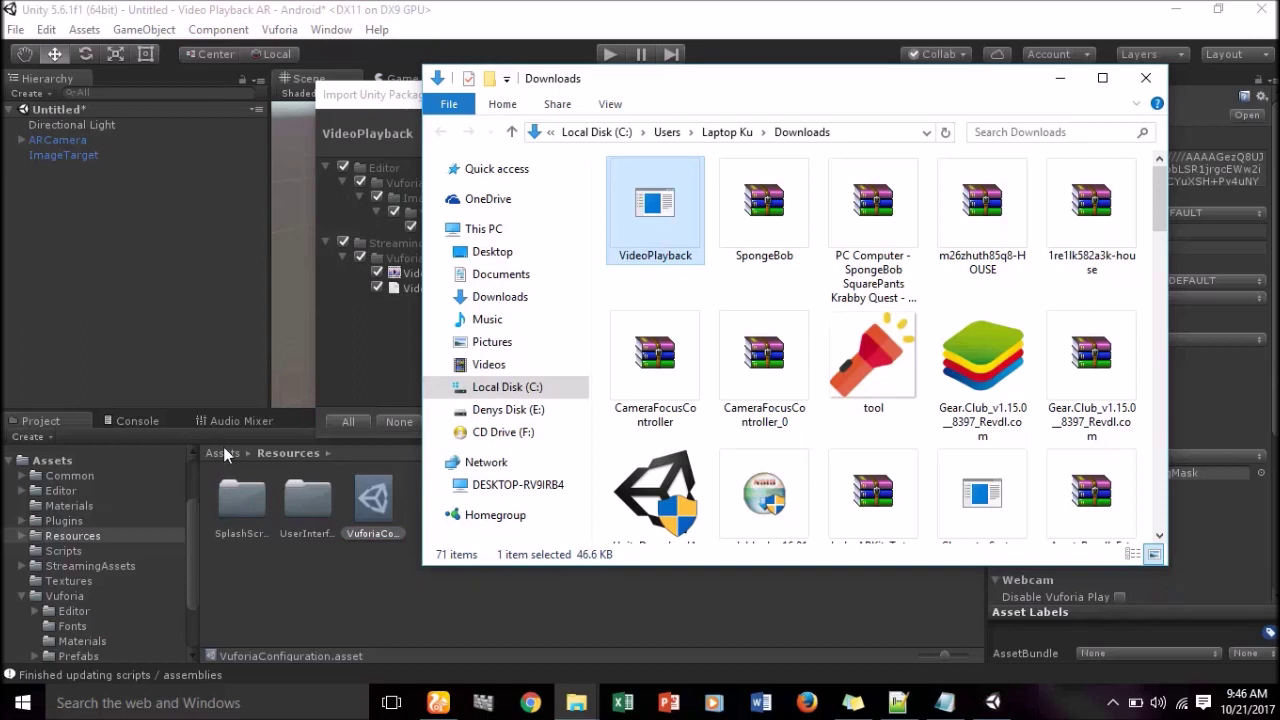
{"action": "left_click", "coordinate": [398, 337]}
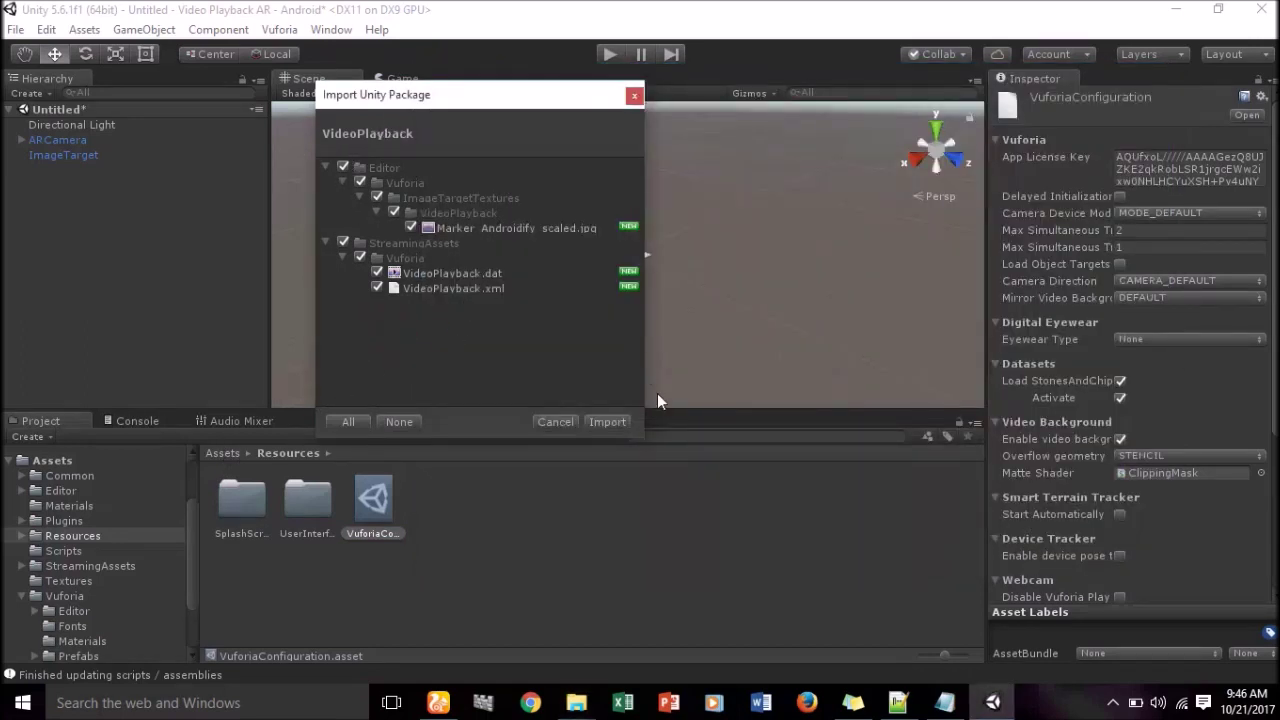
{"action": "left_click", "coordinate": [607, 422]}
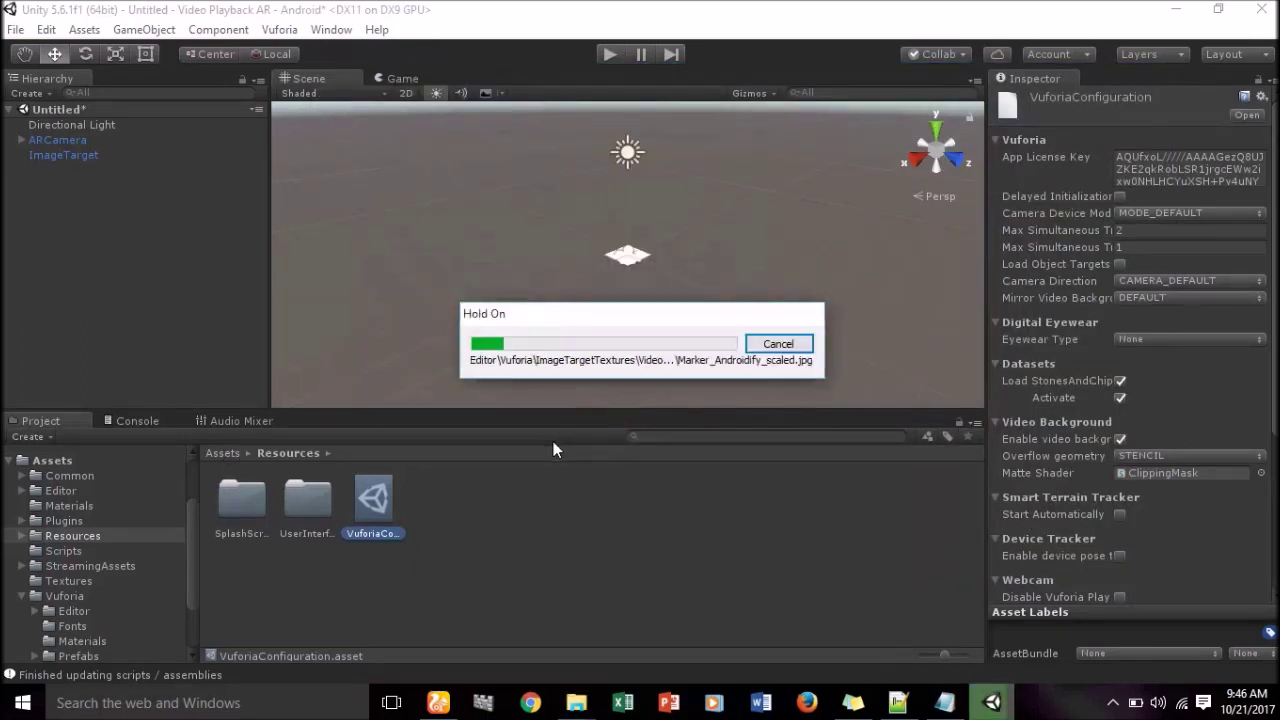
{"action": "left_click", "coordinate": [220, 452]}
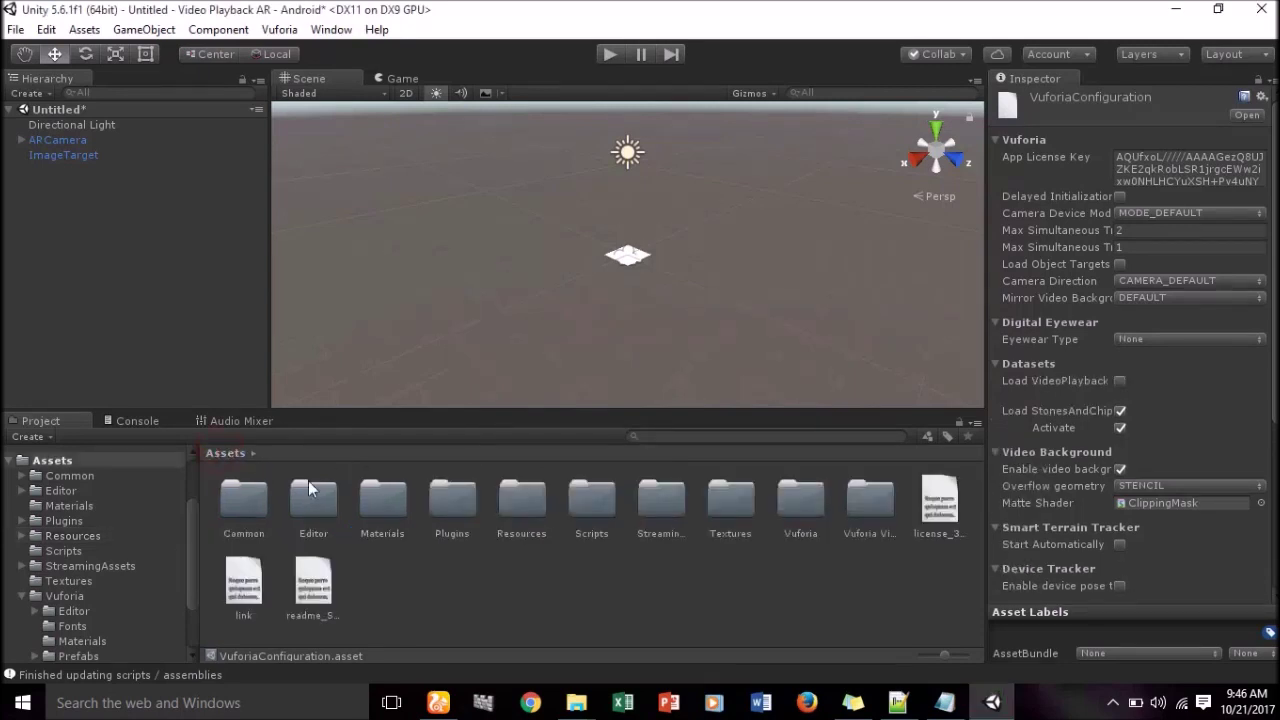
In ARCamera's Vuforia configuration, tick Load VideoPlayback Database and untick StonesAndChips.
{"action": "left_click", "coordinate": [57, 141]}
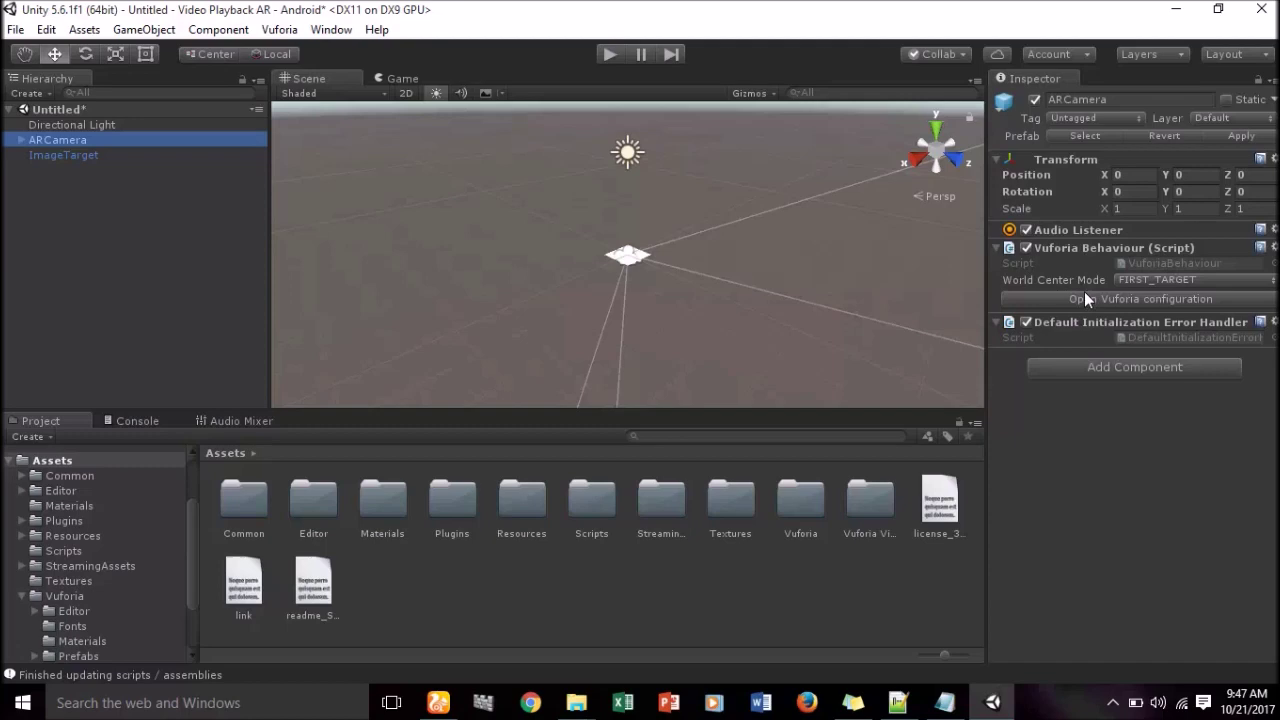
{"action": "left_click", "coordinate": [1084, 294]}
{"action": "scroll", "coordinate": [1142, 346], "scroll_direction": "down", "scroll_amount": 3}
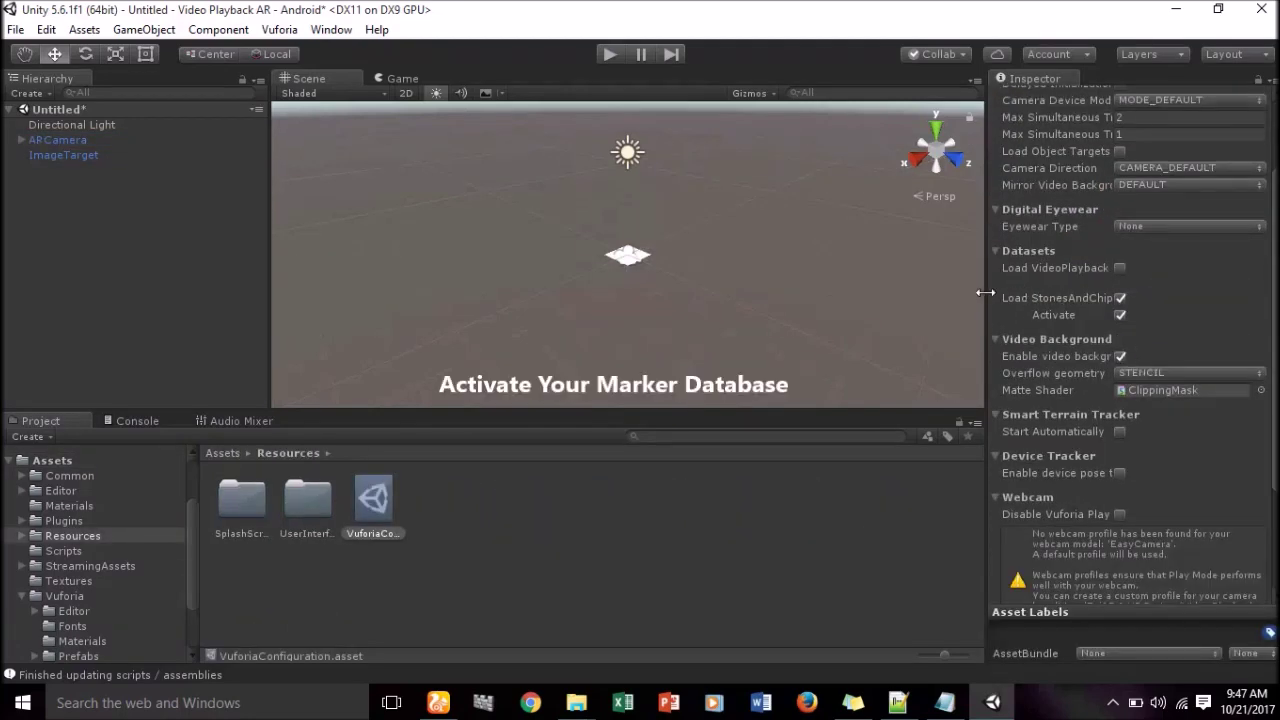
{"action": "left_click_drag", "start_coordinate": [986, 293], "coordinate": [813, 293]}
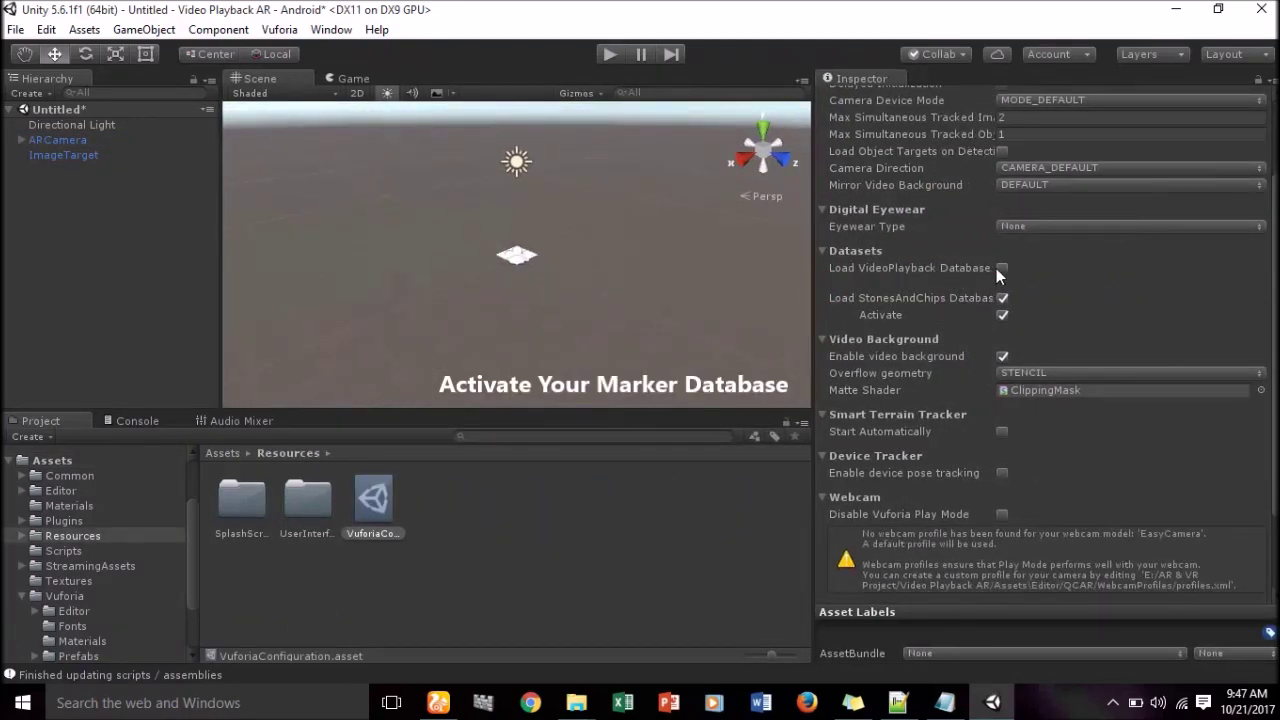
{"action": "left_click", "coordinate": [1000, 268]}
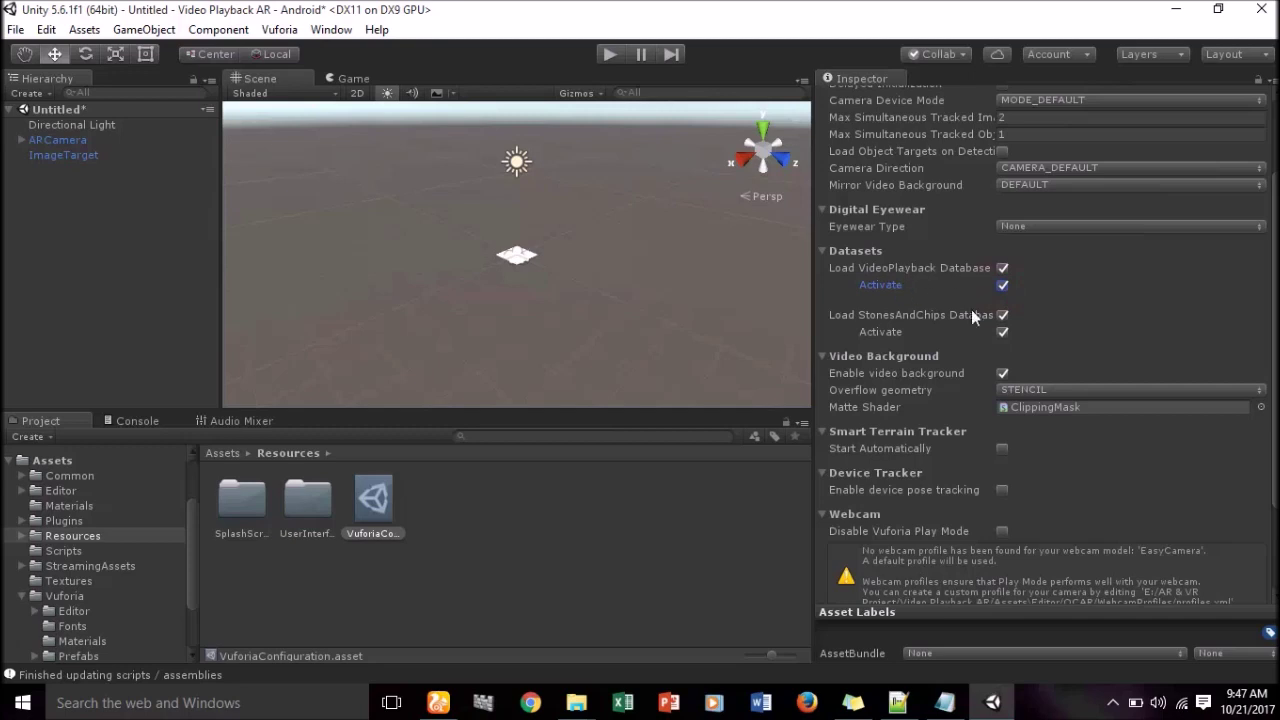
{"action": "left_click", "coordinate": [1002, 315]}
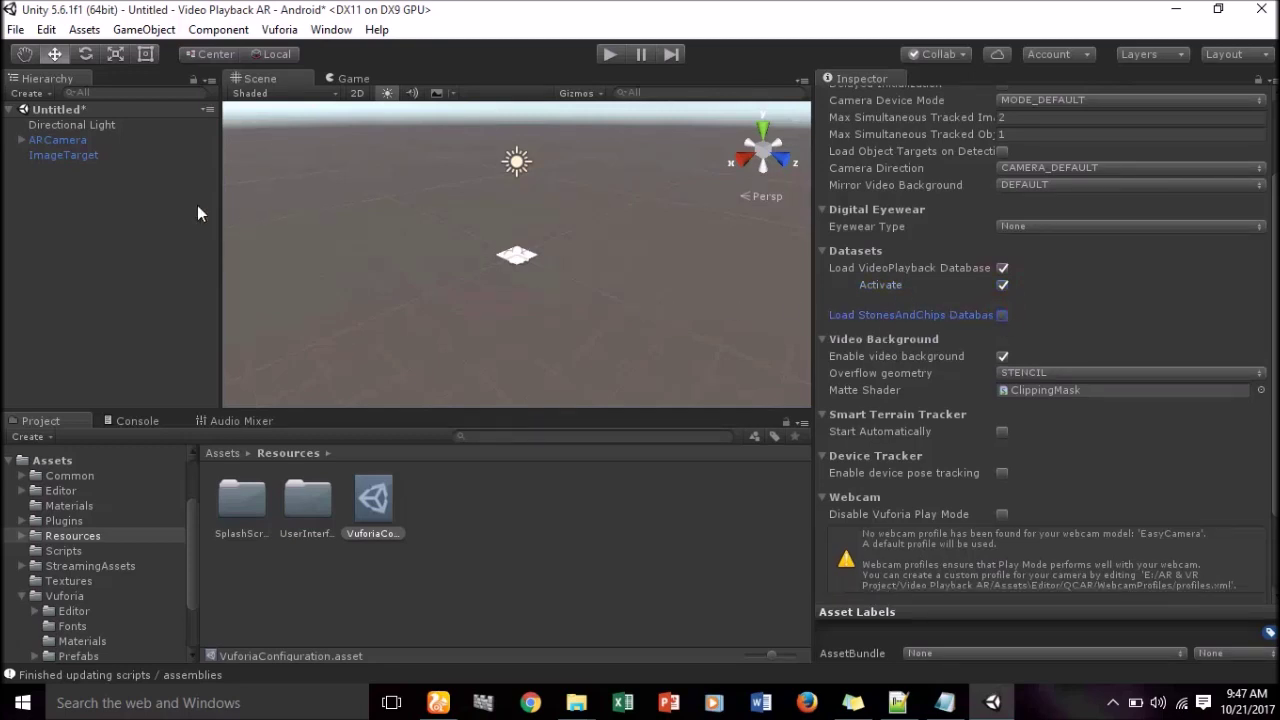
{"action": "left_click", "coordinate": [80, 158]}
Set the ImageTarget's Database to VideoPlayback and its Image Target to Marker_Androidify.
{"action": "left_click", "coordinate": [1080, 380]}
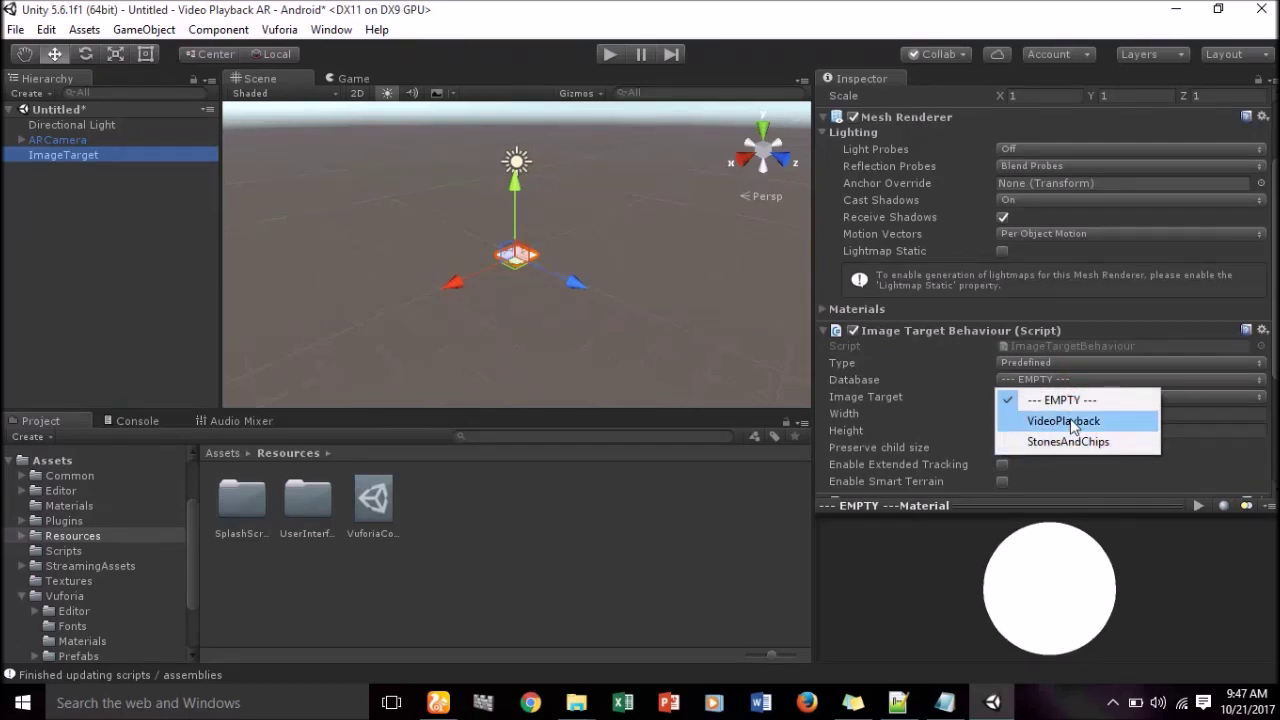
{"action": "left_click", "coordinate": [1070, 421]}
{"action": "left_click", "coordinate": [1098, 398]}
{"action": "left_click", "coordinate": [1080, 418]}
{"action": "scroll", "coordinate": [566, 275], "scroll_direction": "down", "scroll_amount": 3}
{"action": "scroll", "coordinate": [567, 268], "scroll_direction": "down", "scroll_amount": 3}
{"action": "scroll", "coordinate": [576, 270], "scroll_direction": "down", "scroll_amount": 3}
{"action": "scroll", "coordinate": [585, 271], "scroll_direction": "down", "scroll_amount": 3}
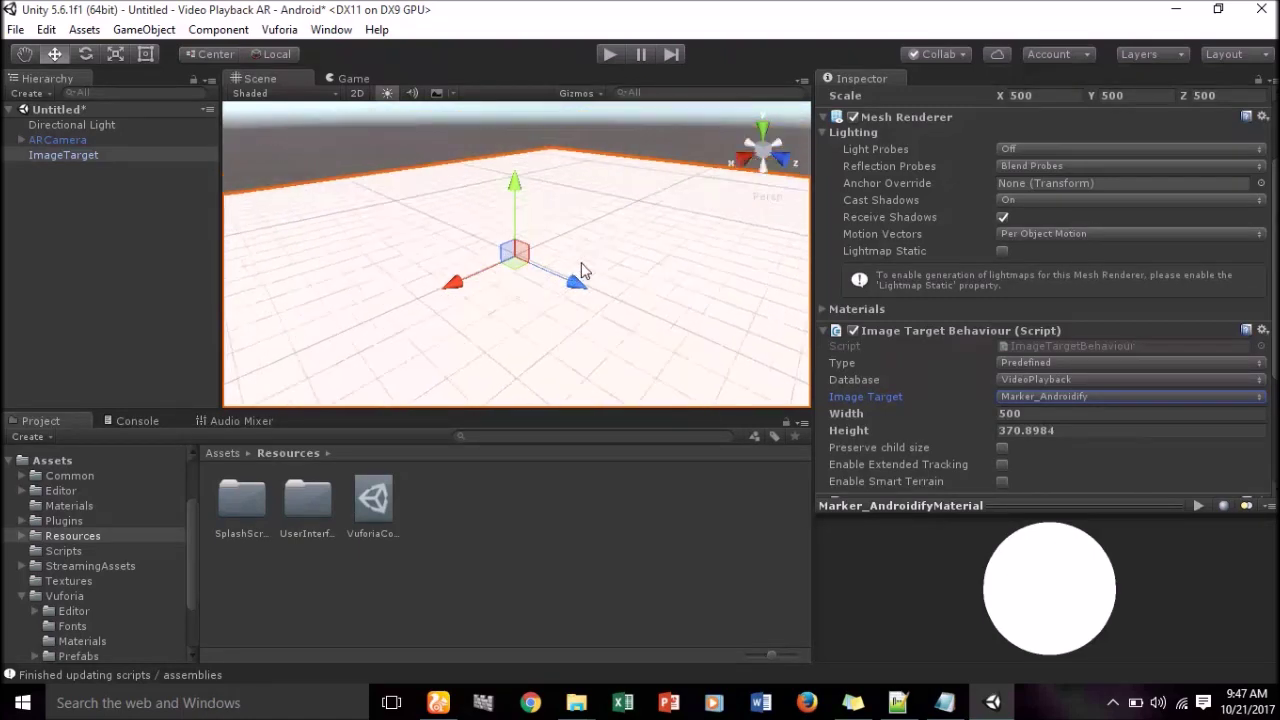
{"action": "scroll", "coordinate": [584, 270], "scroll_direction": "down", "scroll_amount": 2}
{"action": "scroll", "coordinate": [584, 270], "scroll_direction": "down", "scroll_amount": 2}
{"action": "scroll", "coordinate": [585, 271], "scroll_direction": "down", "scroll_amount": 2}
{"action": "scroll", "coordinate": [585, 271], "scroll_direction": "down", "scroll_amount": 2}
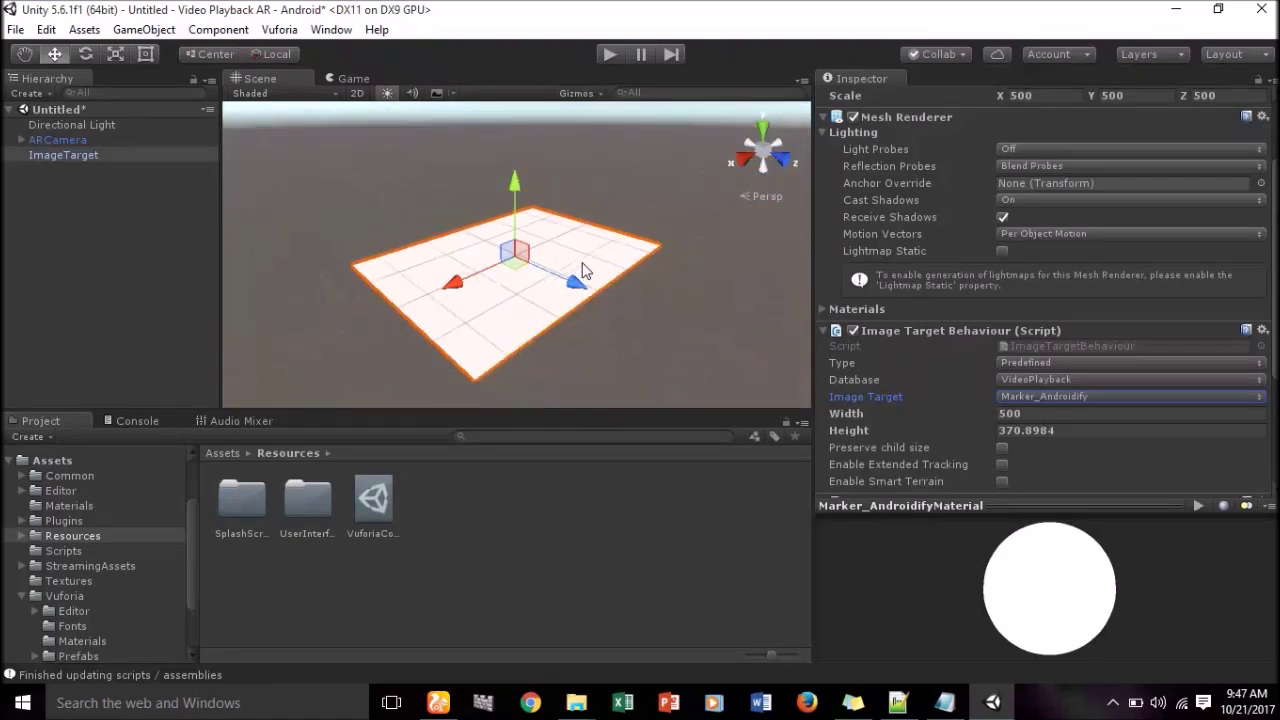
{"action": "left_click", "coordinate": [46, 156]}
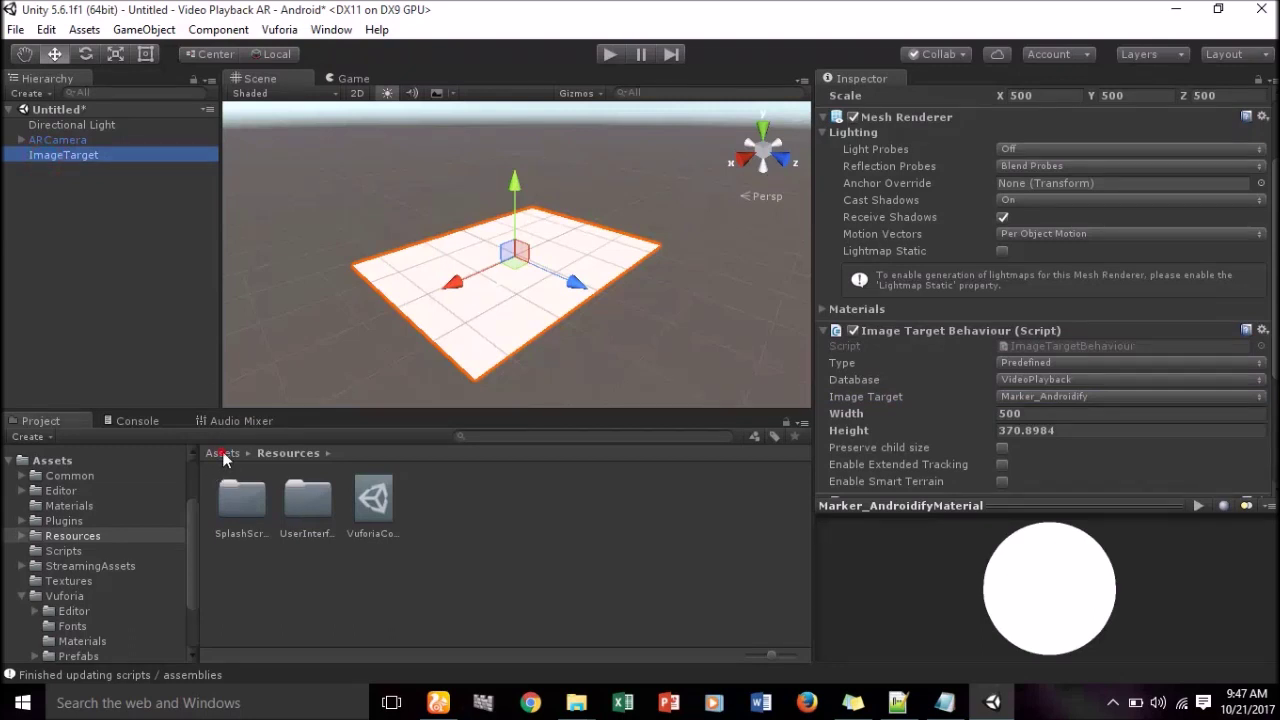
{"action": "left_click", "coordinate": [223, 453]}
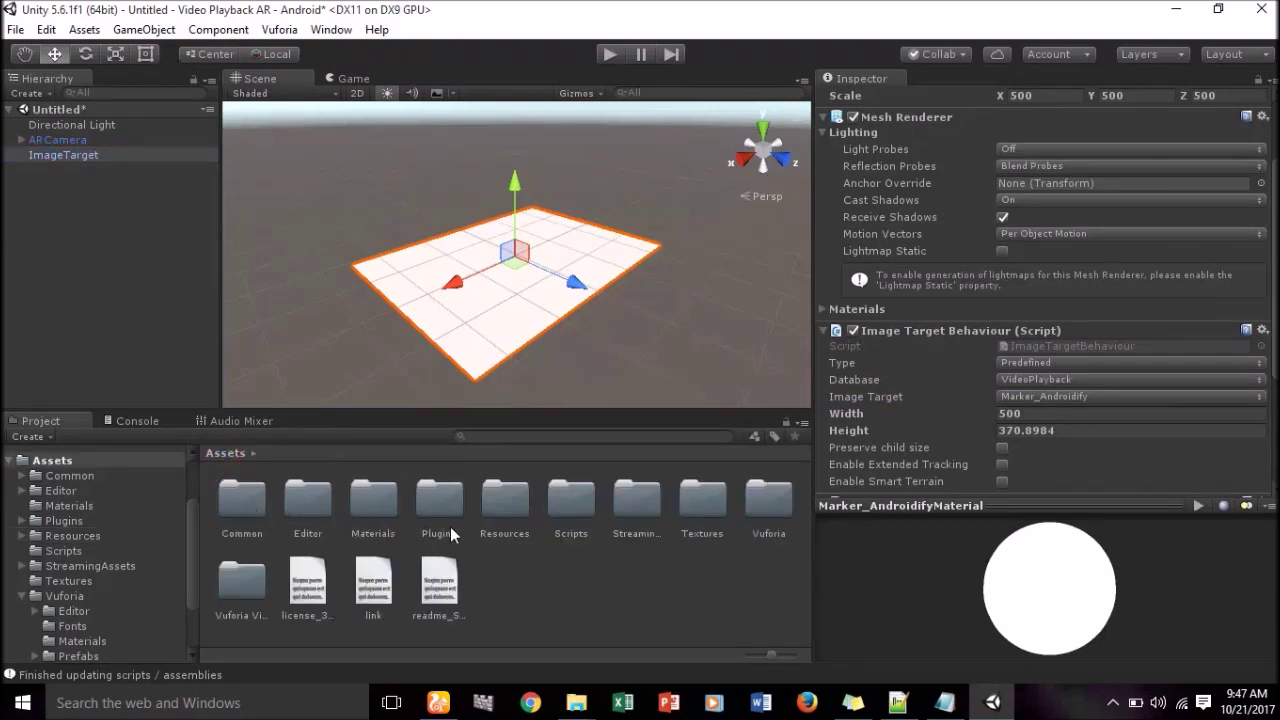
In Editor/Vuforia/ImageTargetTextures/VideoPlayback, change the marker texture shape from Cube to 2D and apply.
{"action": "double_click", "coordinate": [307, 512]}
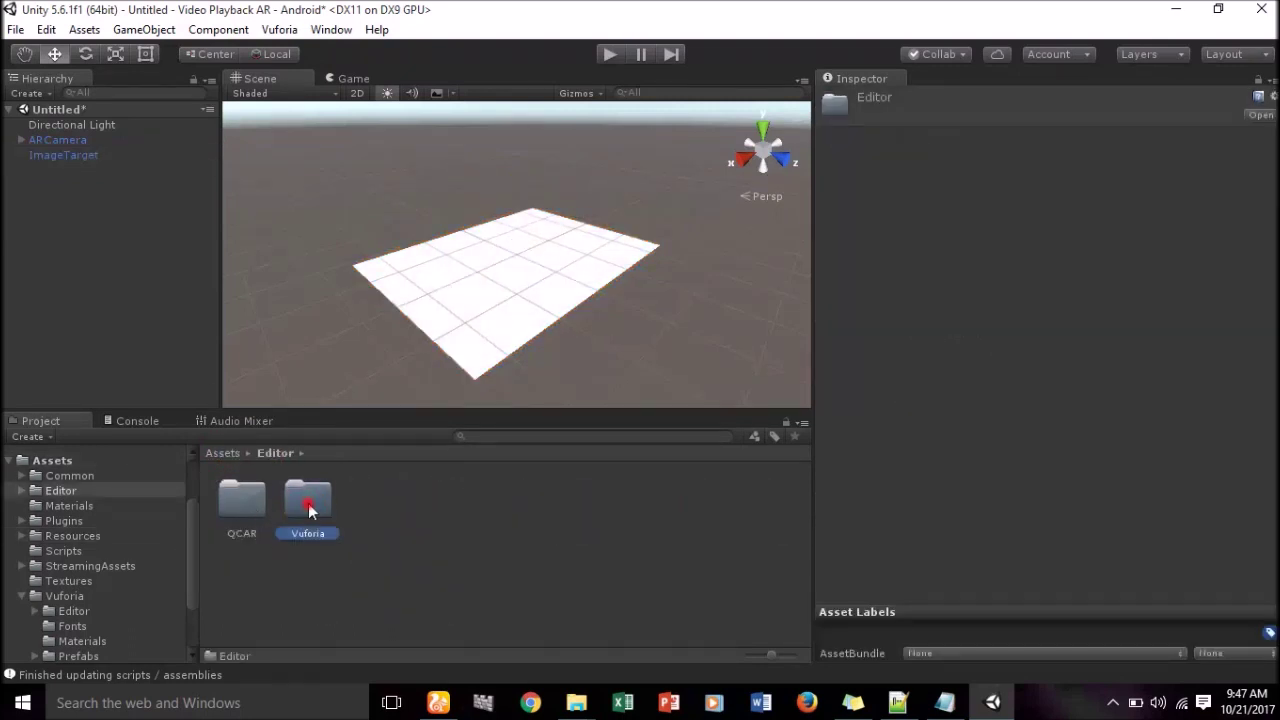
{"action": "double_click", "coordinate": [310, 511]}
{"action": "double_click", "coordinate": [314, 508]}
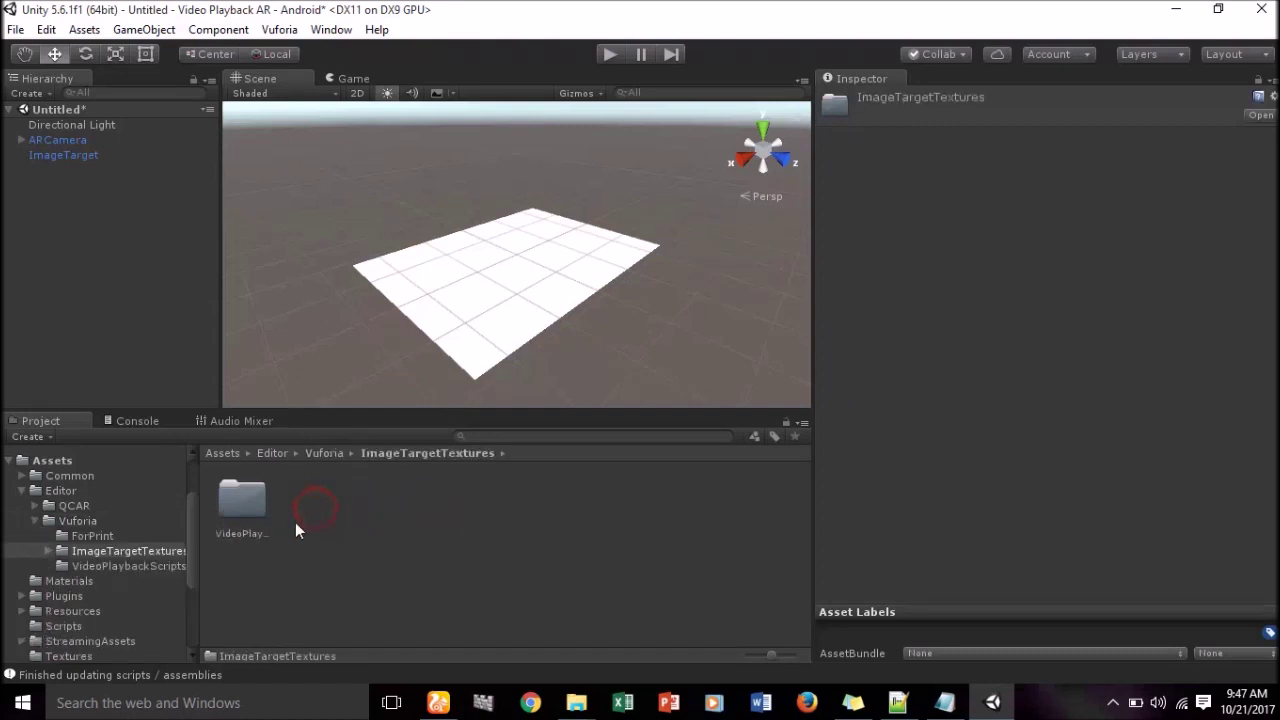
{"action": "double_click", "coordinate": [253, 510]}
{"action": "left_click", "coordinate": [245, 503]}
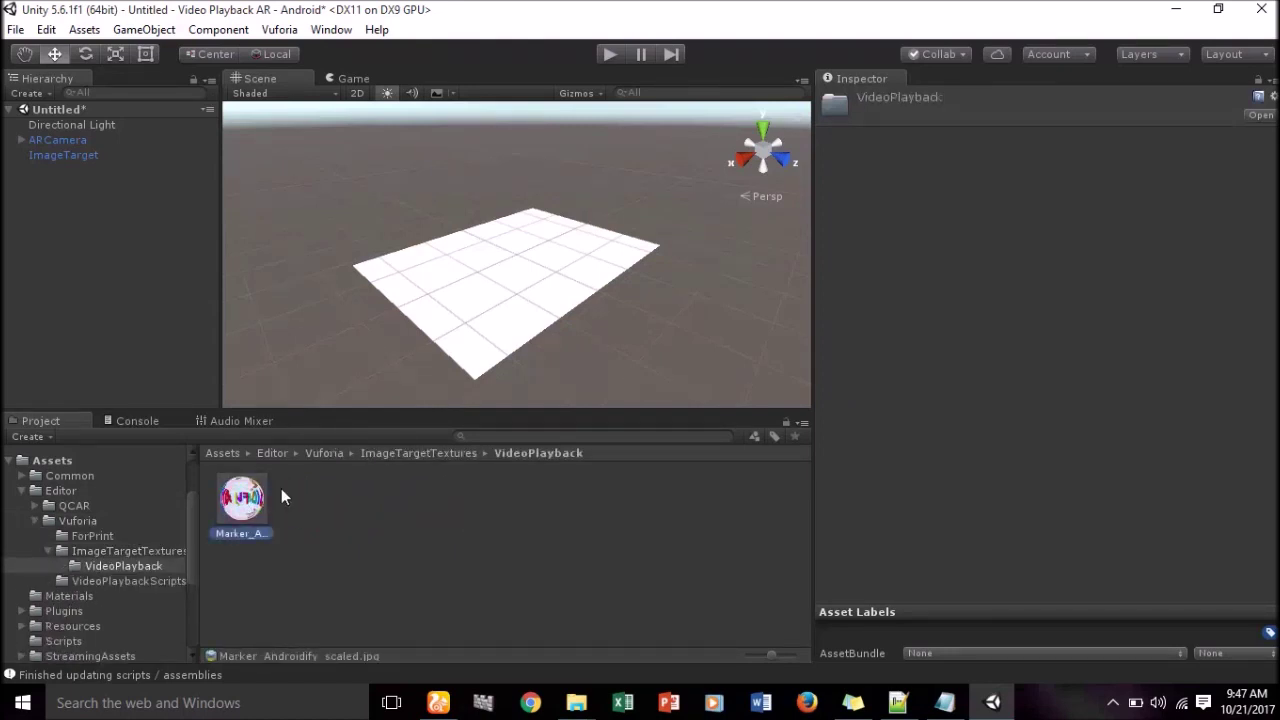
{"action": "left_click", "coordinate": [1076, 164]}
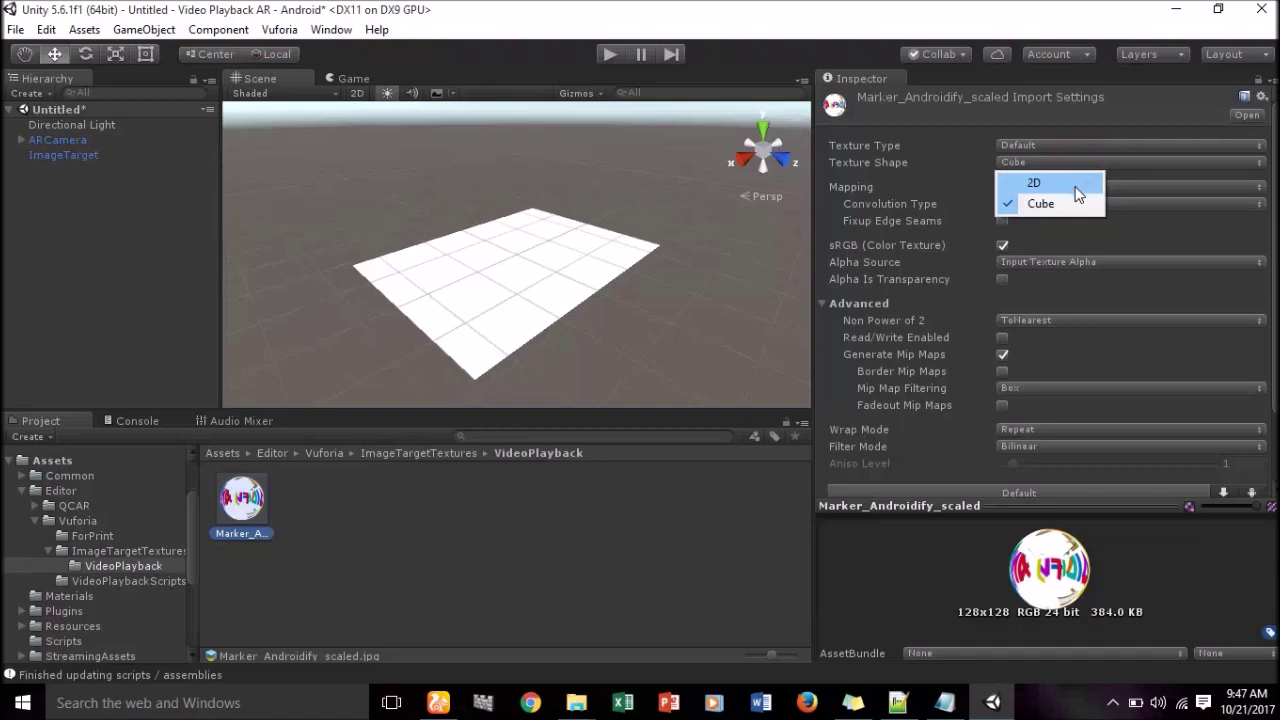
{"action": "left_click", "coordinate": [1072, 181]}
{"action": "scroll", "coordinate": [1139, 336], "scroll_direction": "down", "scroll_amount": 1}
{"action": "left_click", "coordinate": [1245, 479]}
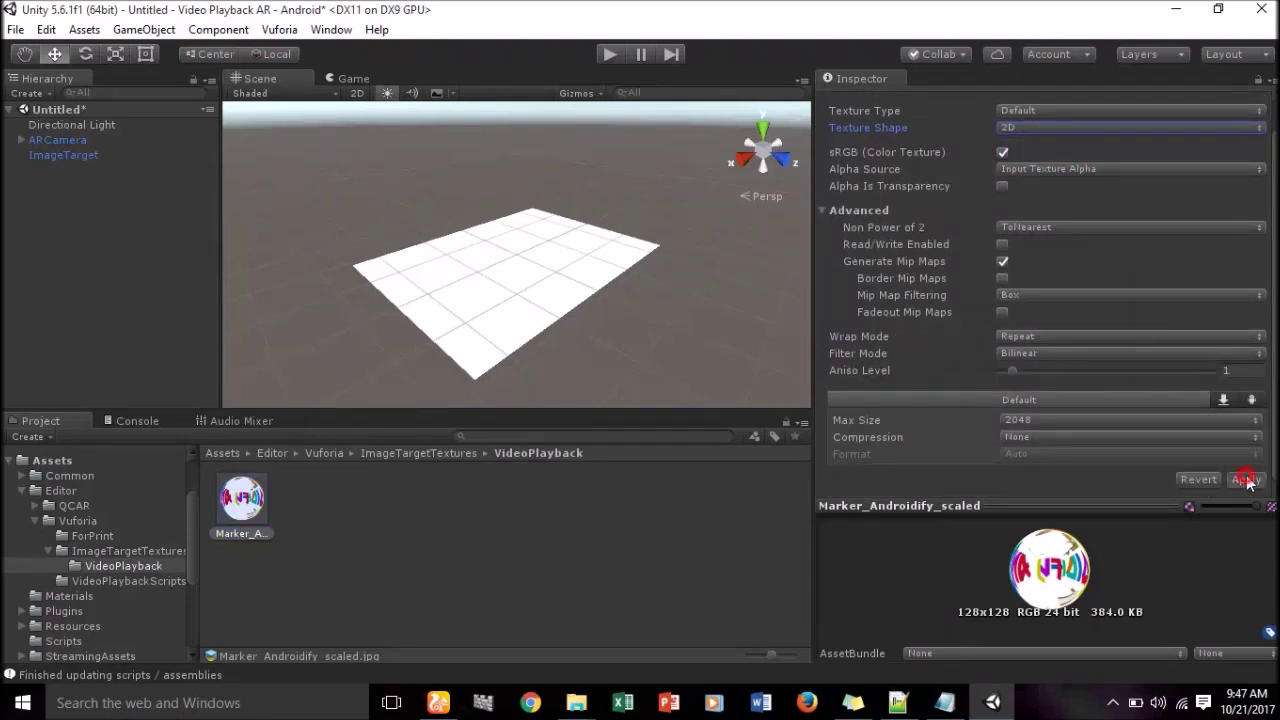
Select ImageTarget and view it from the top in a wider Scene view.
{"action": "left_click", "coordinate": [85, 155]}
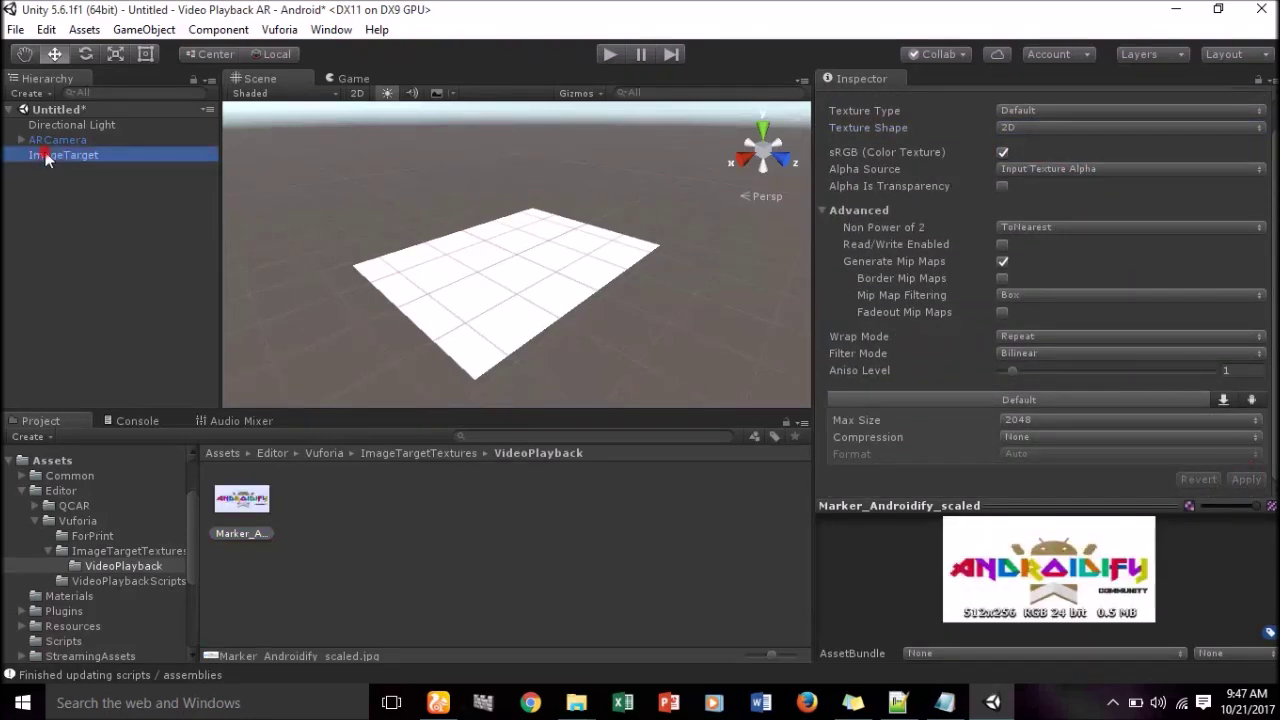
{"action": "left_click", "coordinate": [747, 165]}
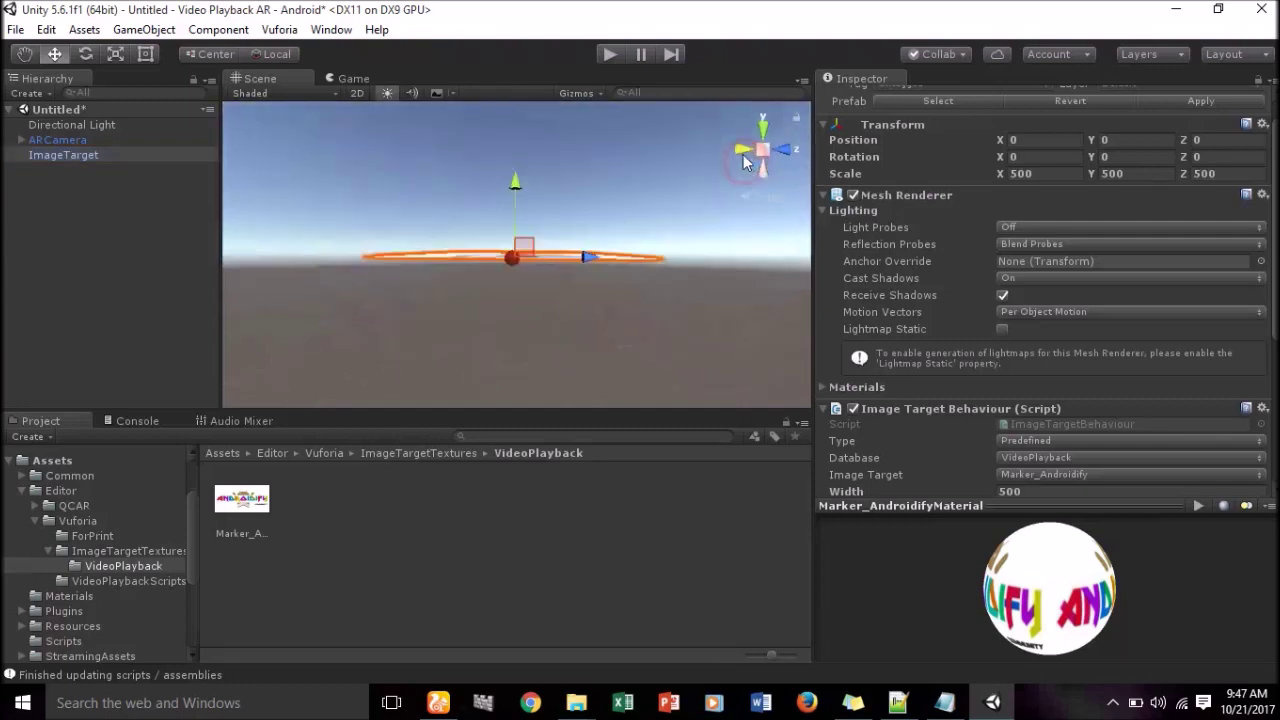
{"action": "left_click", "coordinate": [757, 135]}
{"action": "left_click", "coordinate": [757, 135]}
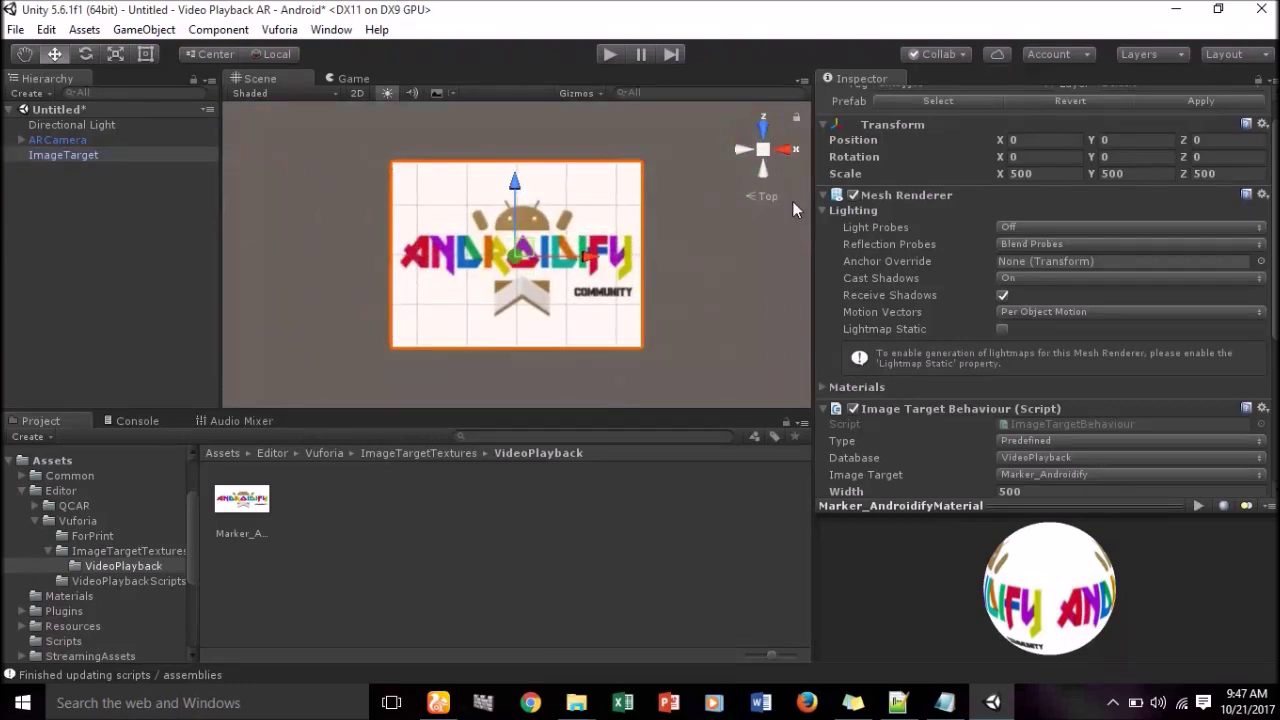
{"action": "left_click_drag", "start_coordinate": [814, 228], "coordinate": [951, 228]}
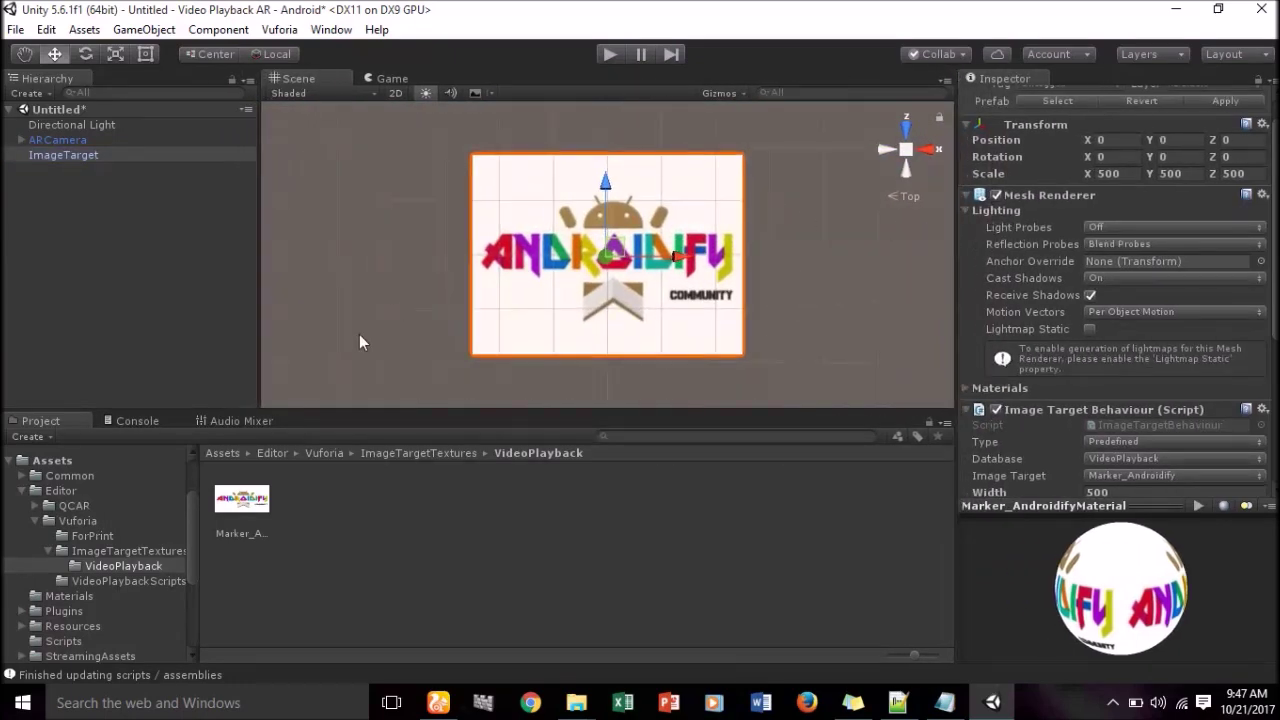
{"action": "left_click", "coordinate": [233, 453]}
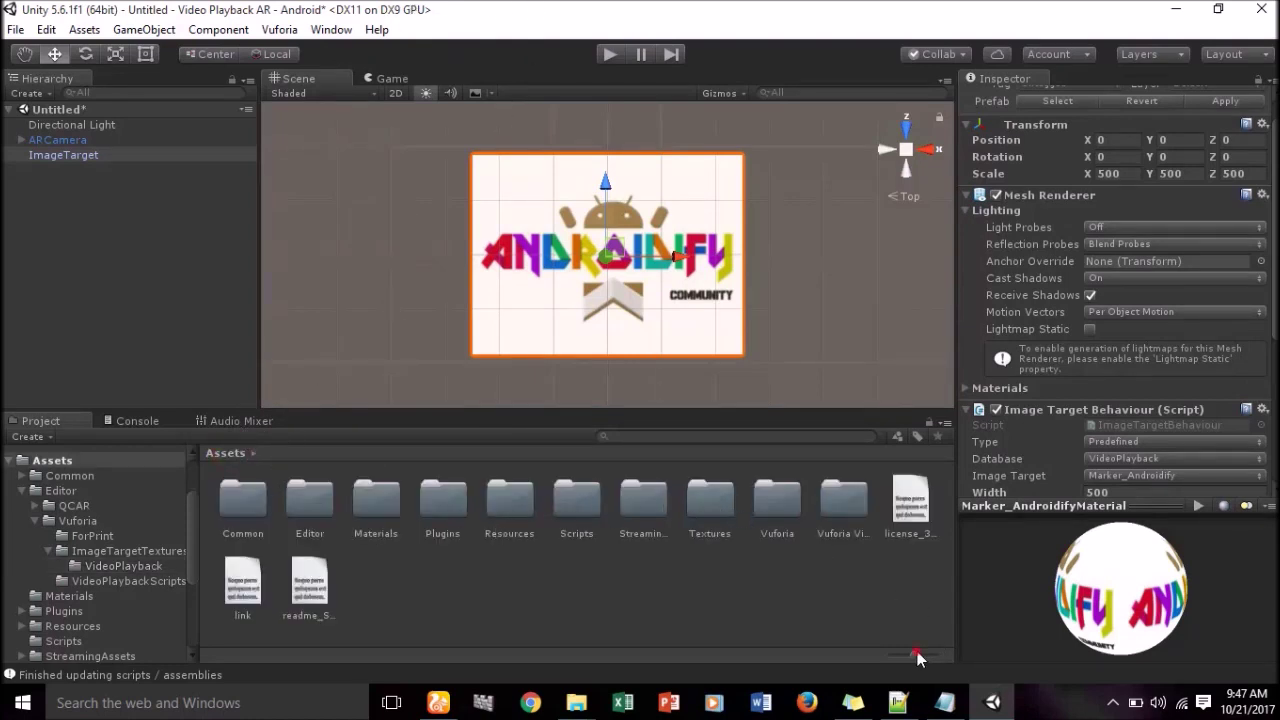
Drag the Video prefab from Vuforia Video Playback/Prefabs onto ImageTarget as its child.
{"action": "left_click_drag", "start_coordinate": [918, 651], "coordinate": [884, 654]}
{"action": "scroll", "coordinate": [289, 569], "scroll_direction": "up", "scroll_amount": 1}
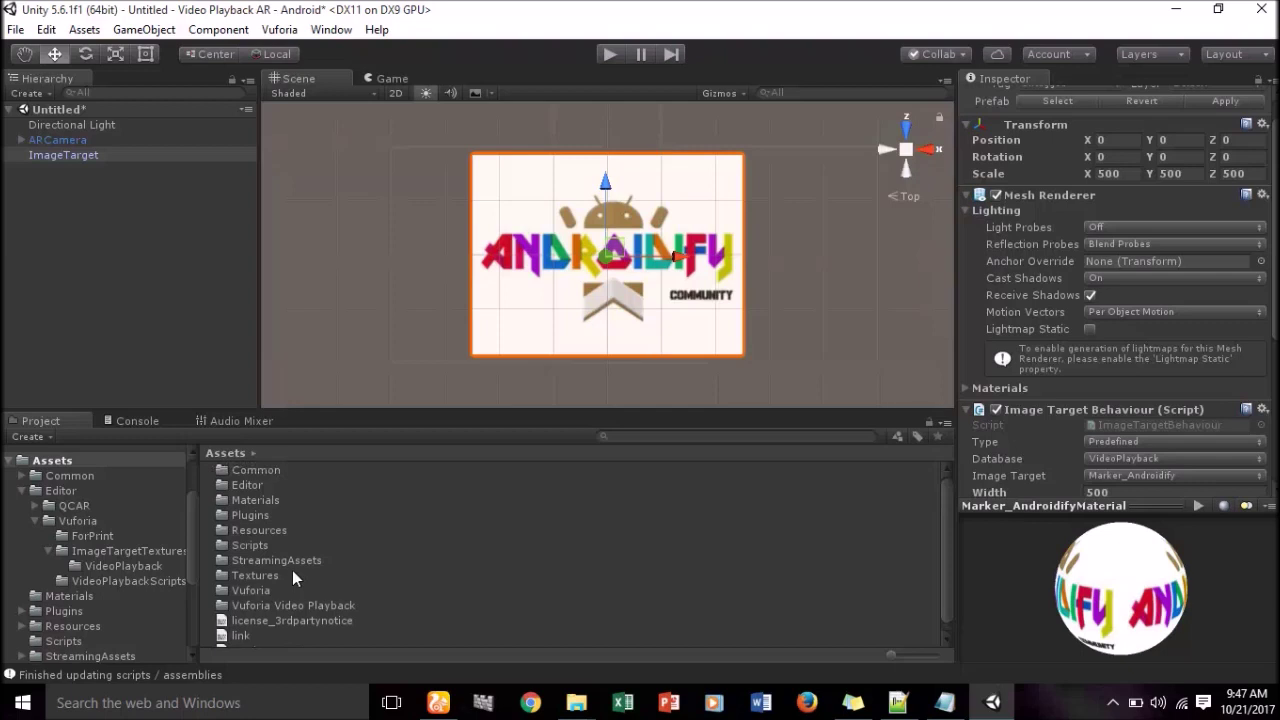
{"action": "left_click", "coordinate": [280, 606]}
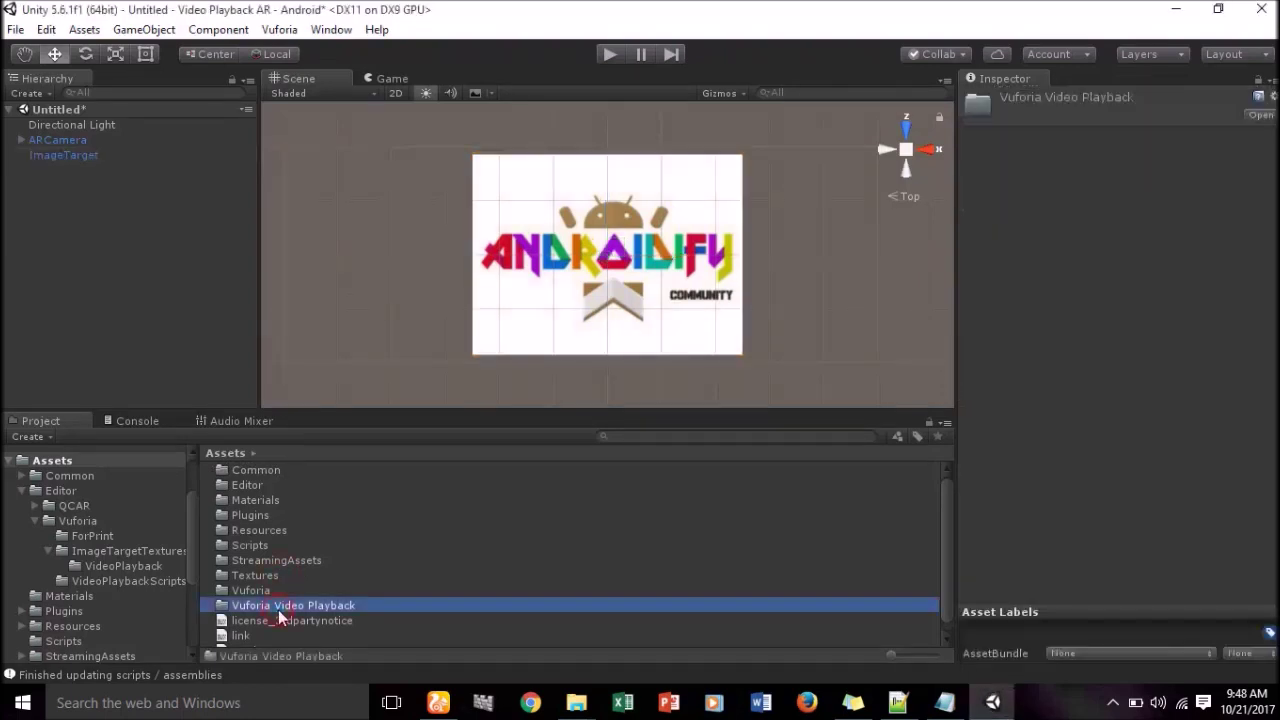
{"action": "double_click", "coordinate": [284, 608]}
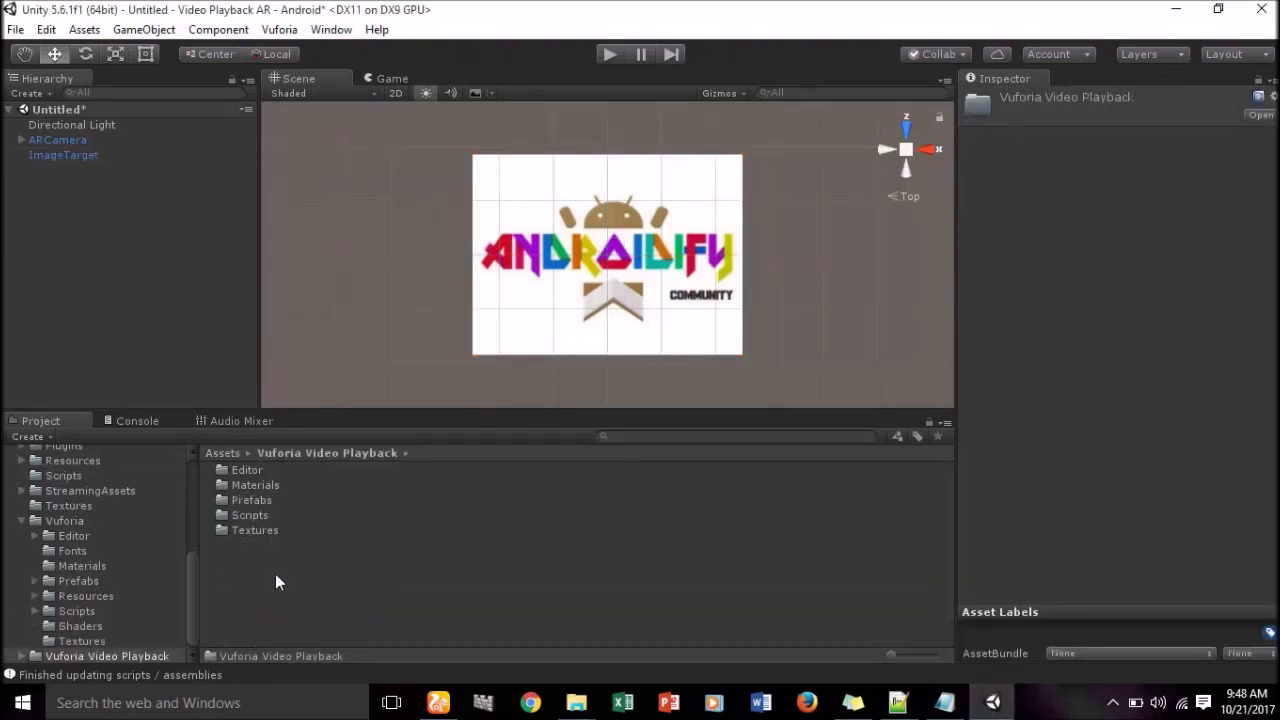
{"action": "left_click", "coordinate": [237, 504]}
{"action": "double_click", "coordinate": [250, 504]}
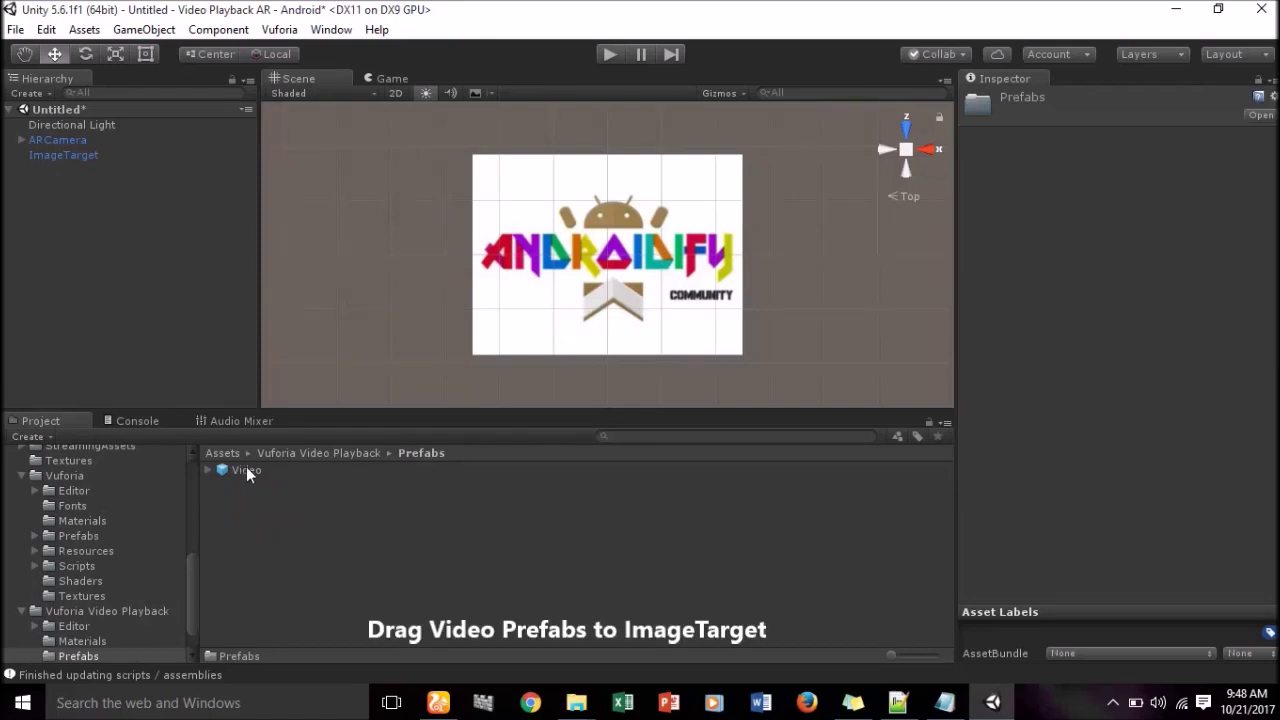
{"action": "left_click", "coordinate": [246, 467]}
{"action": "left_click_drag", "start_coordinate": [248, 471], "coordinate": [155, 337]}
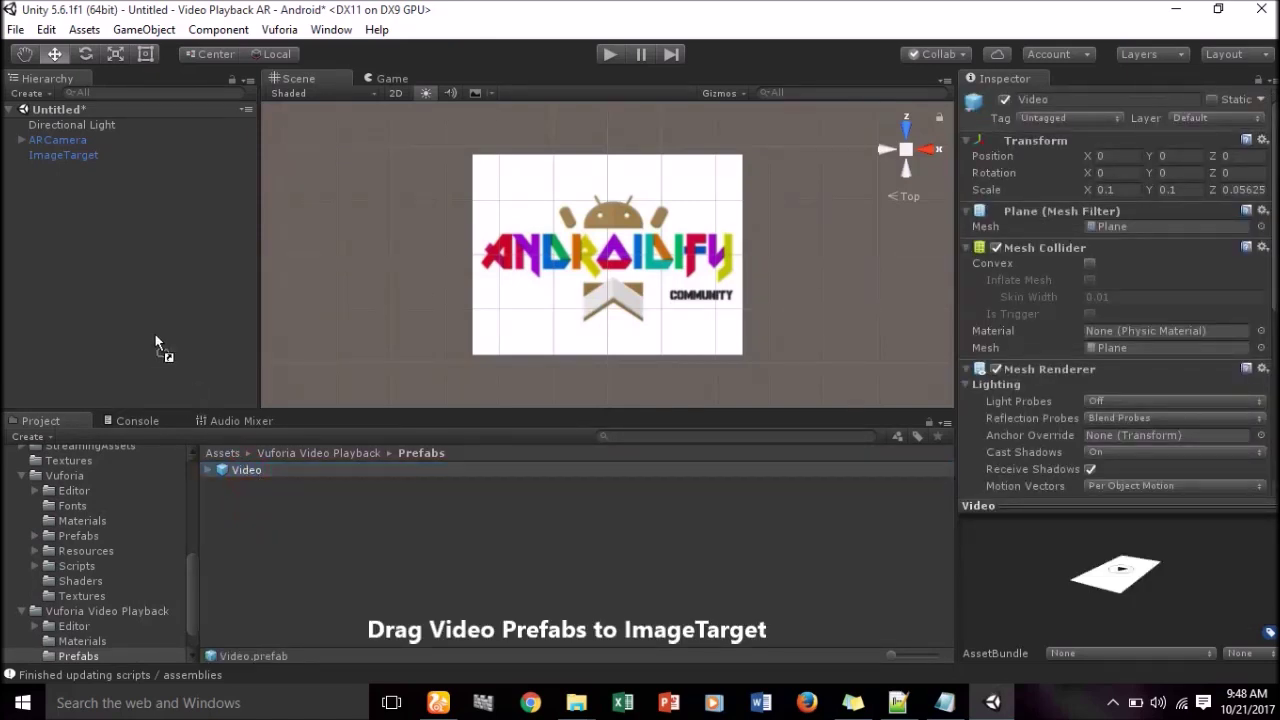
{"action": "mouse_move", "coordinate": [73, 188]}
{"action": "left_mouse_down"}
{"action": "mouse_move", "coordinate": [65, 161]}
{"action": "mouse_move", "coordinate": [48, 160]}
{"action": "left_mouse_up"}
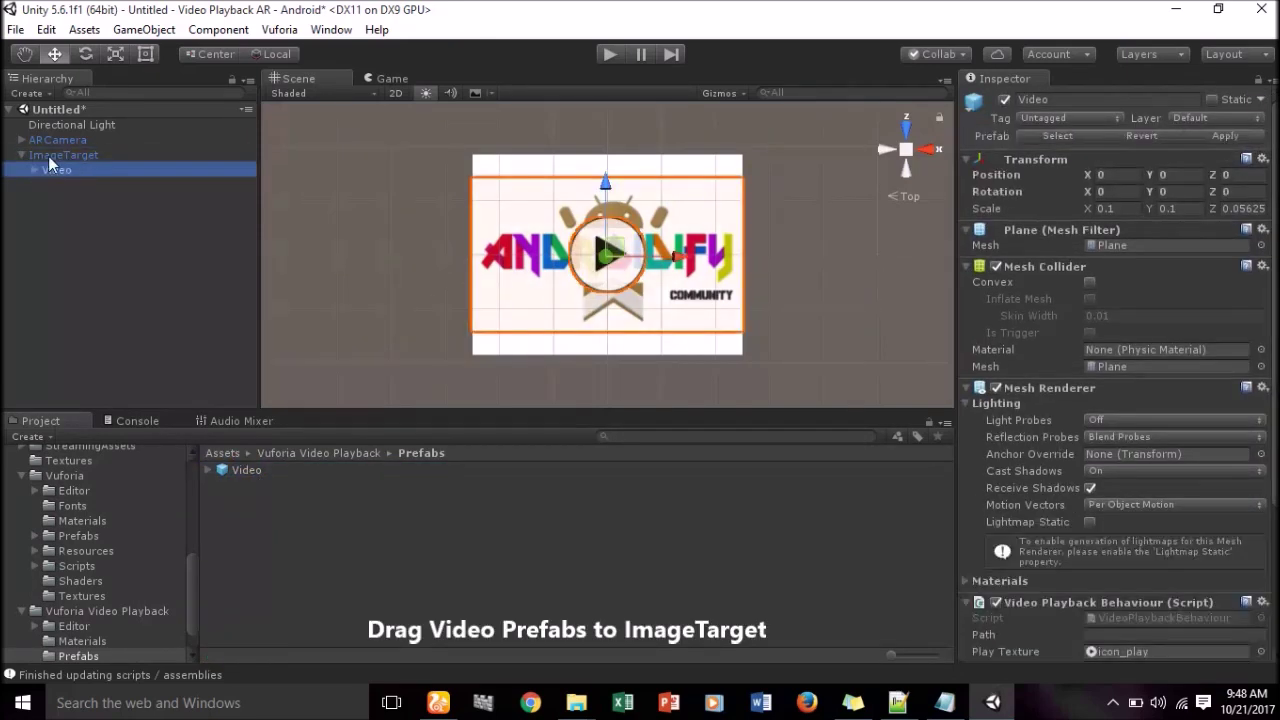
{"action": "left_click", "coordinate": [272, 269]}
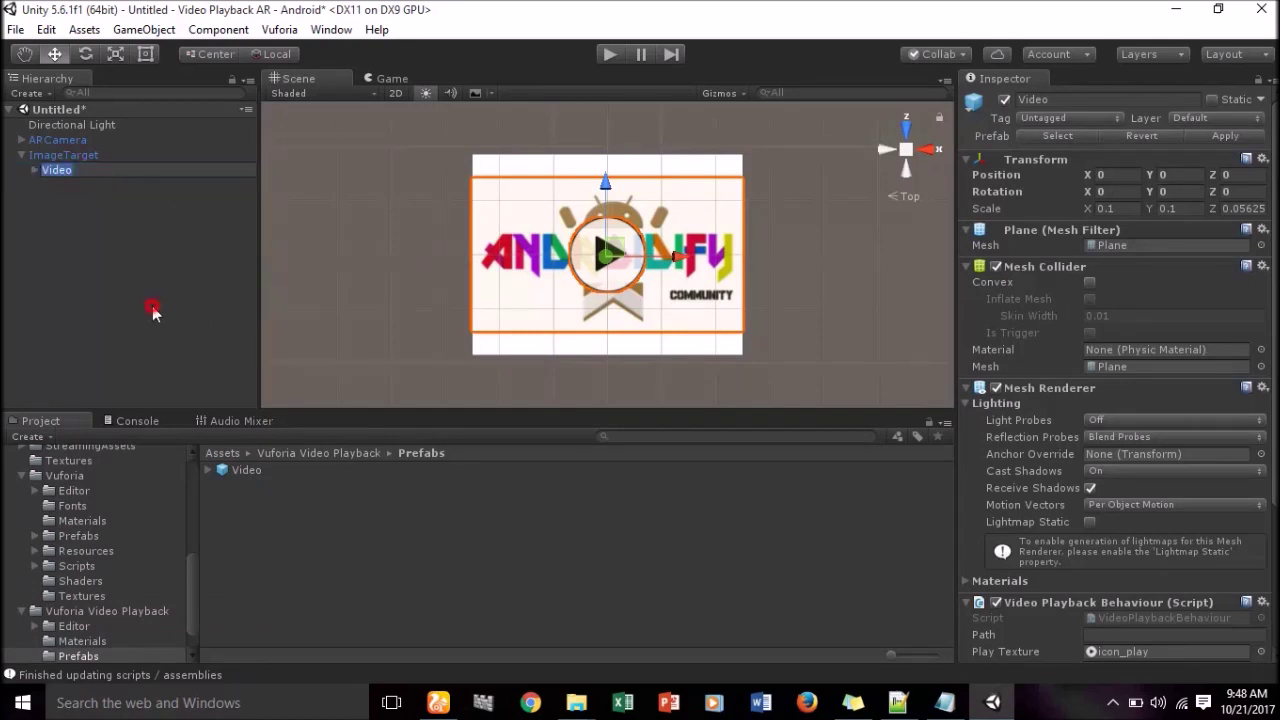
Open the StreamingAssets folder from the Assets root.
{"action": "left_click", "coordinate": [222, 453]}
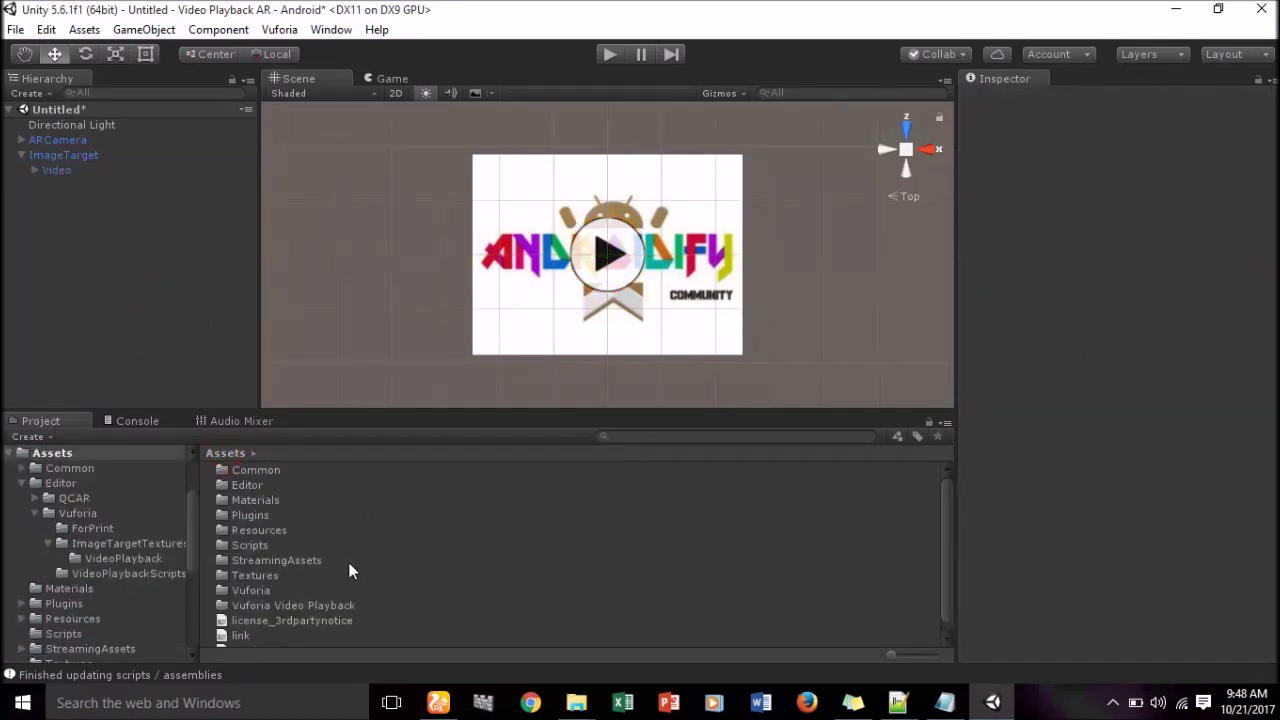
{"action": "double_click", "coordinate": [304, 562]}
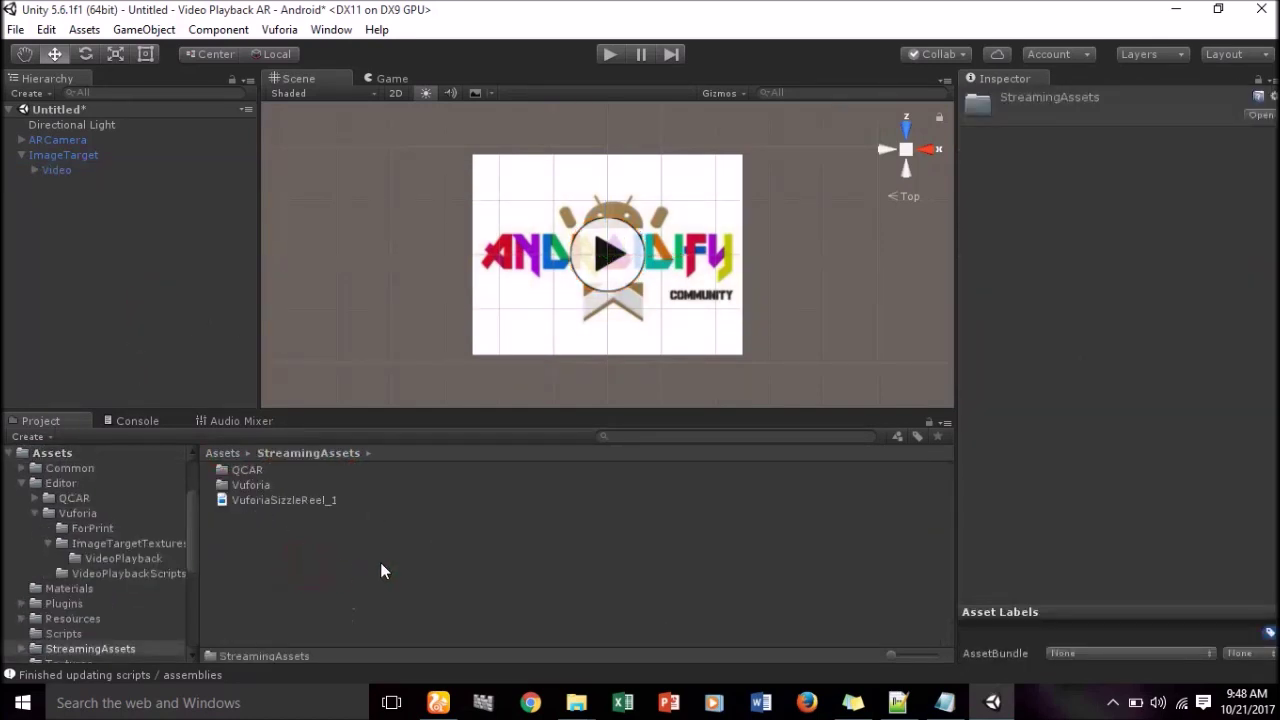
{"action": "left_click", "coordinate": [284, 534]}
{"action": "left_click", "coordinate": [591, 708]}
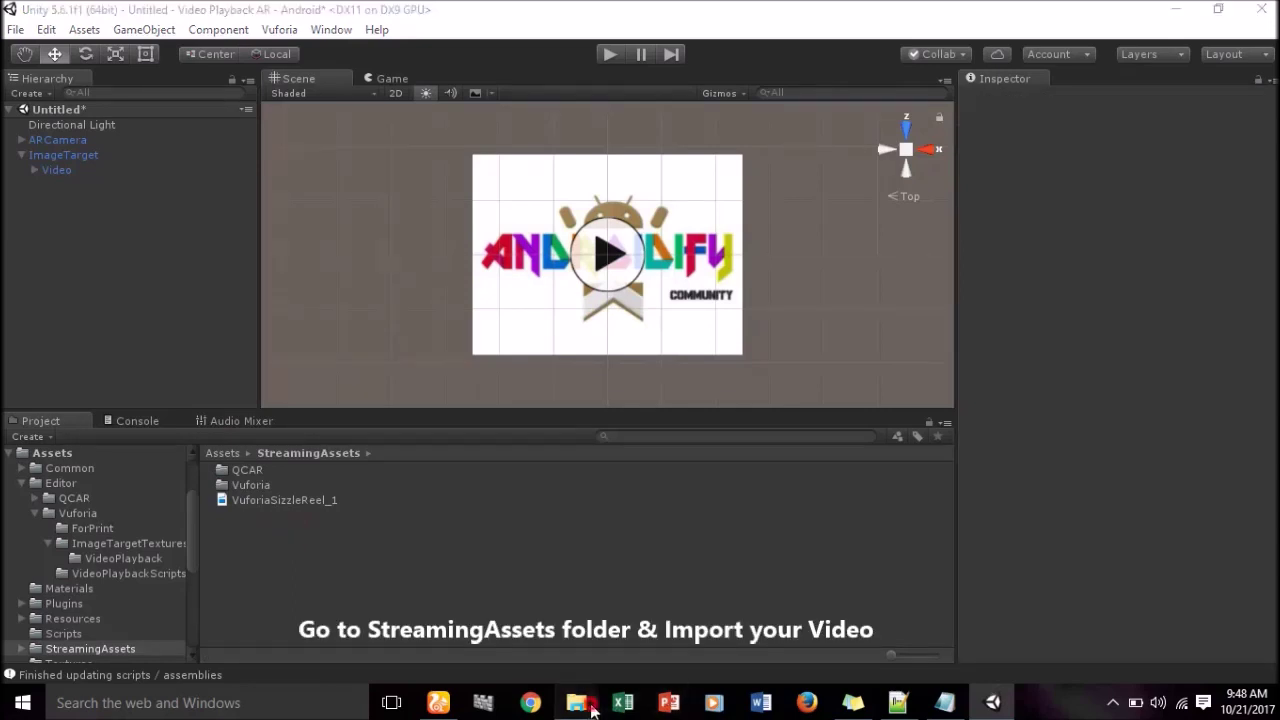
Drag 'Masha and the bear 24' from the Videos folder into Unity's StreamingAssets.
{"action": "left_click", "coordinate": [623, 616]}
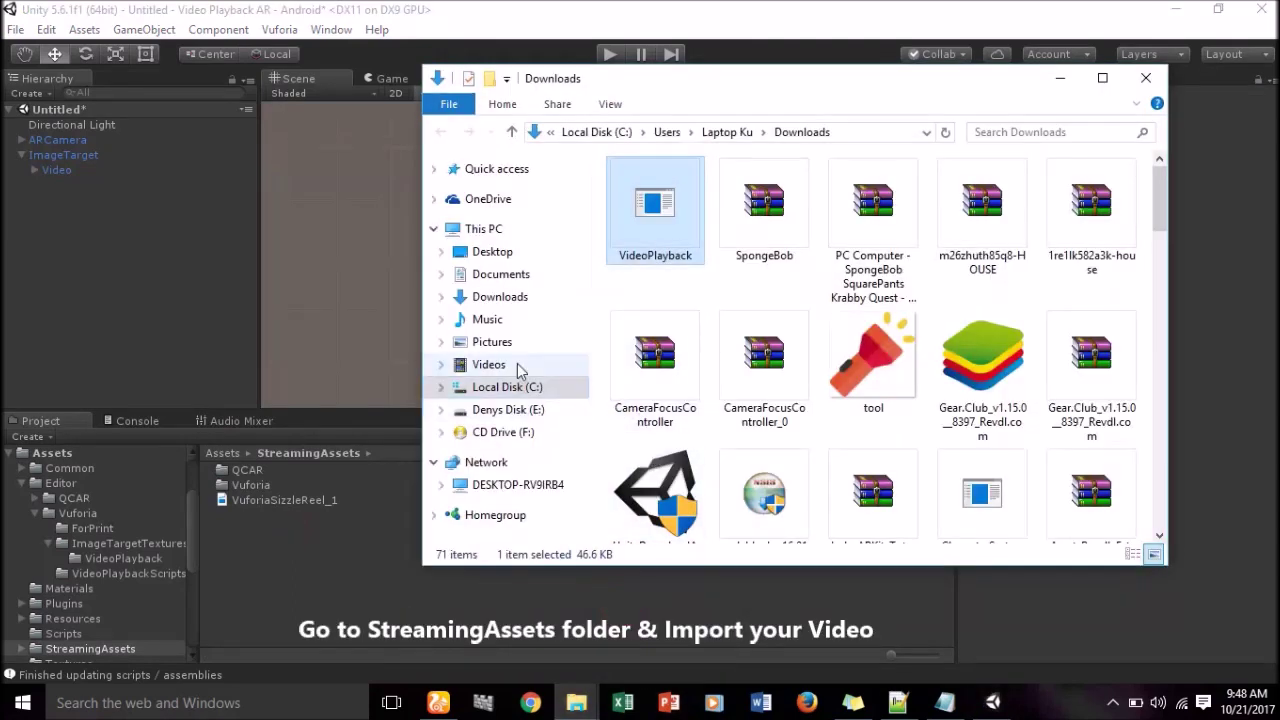
{"action": "left_click", "coordinate": [489, 364]}
{"action": "scroll", "coordinate": [922, 408], "scroll_direction": "down", "scroll_amount": 2}
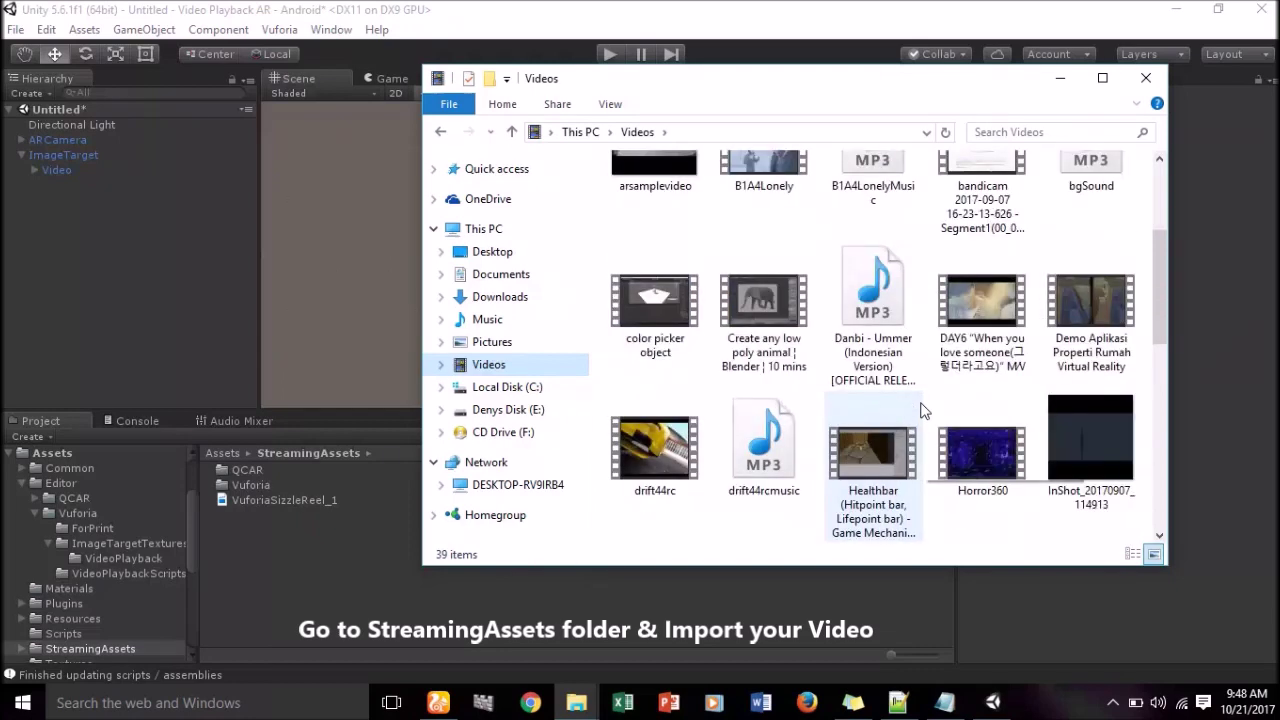
{"action": "scroll", "coordinate": [922, 410], "scroll_direction": "down", "scroll_amount": 3}
{"action": "left_click", "coordinate": [766, 370]}
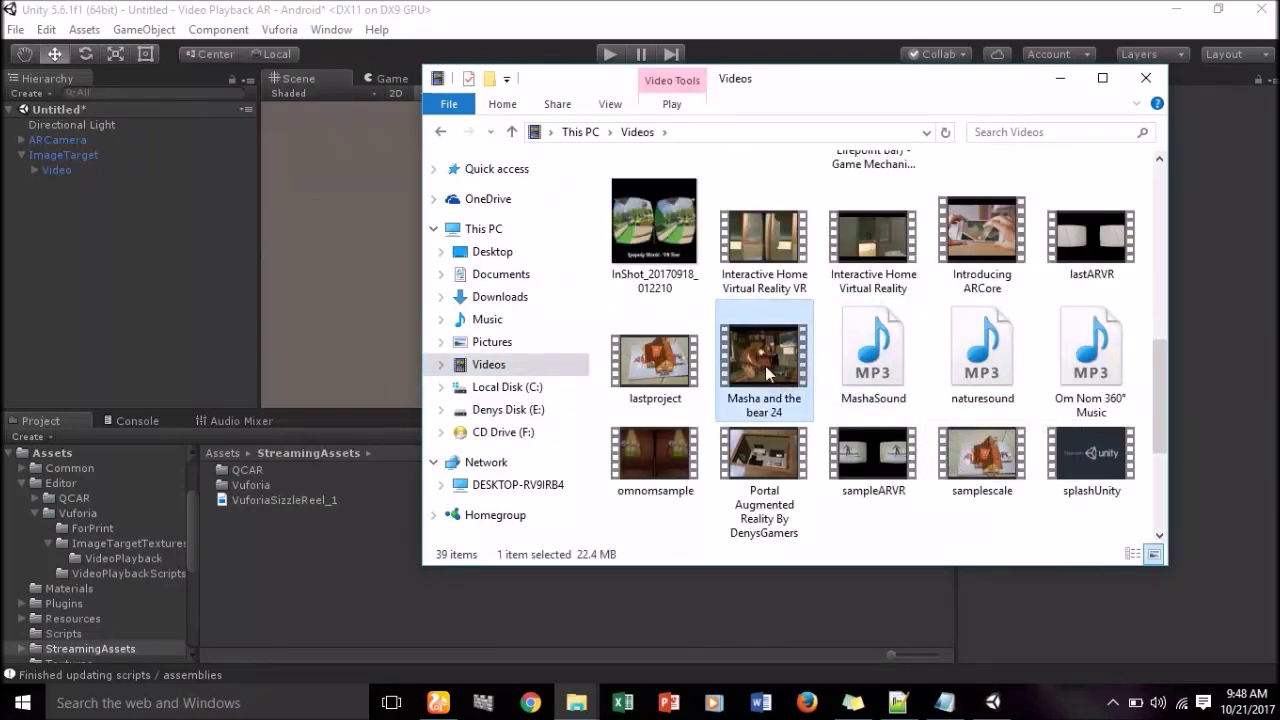
{"action": "left_click_drag", "start_coordinate": [754, 363], "coordinate": [328, 576]}
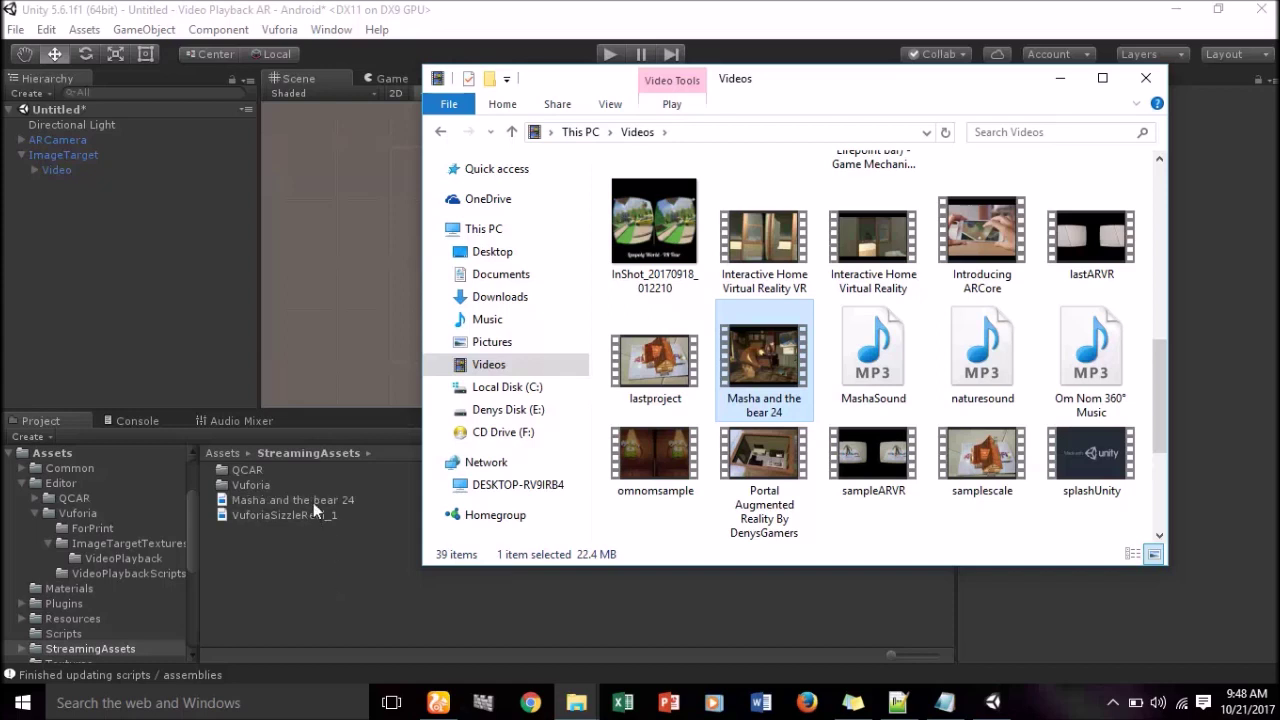
{"action": "left_click", "coordinate": [320, 503]}
{"action": "left_click", "coordinate": [324, 505]}
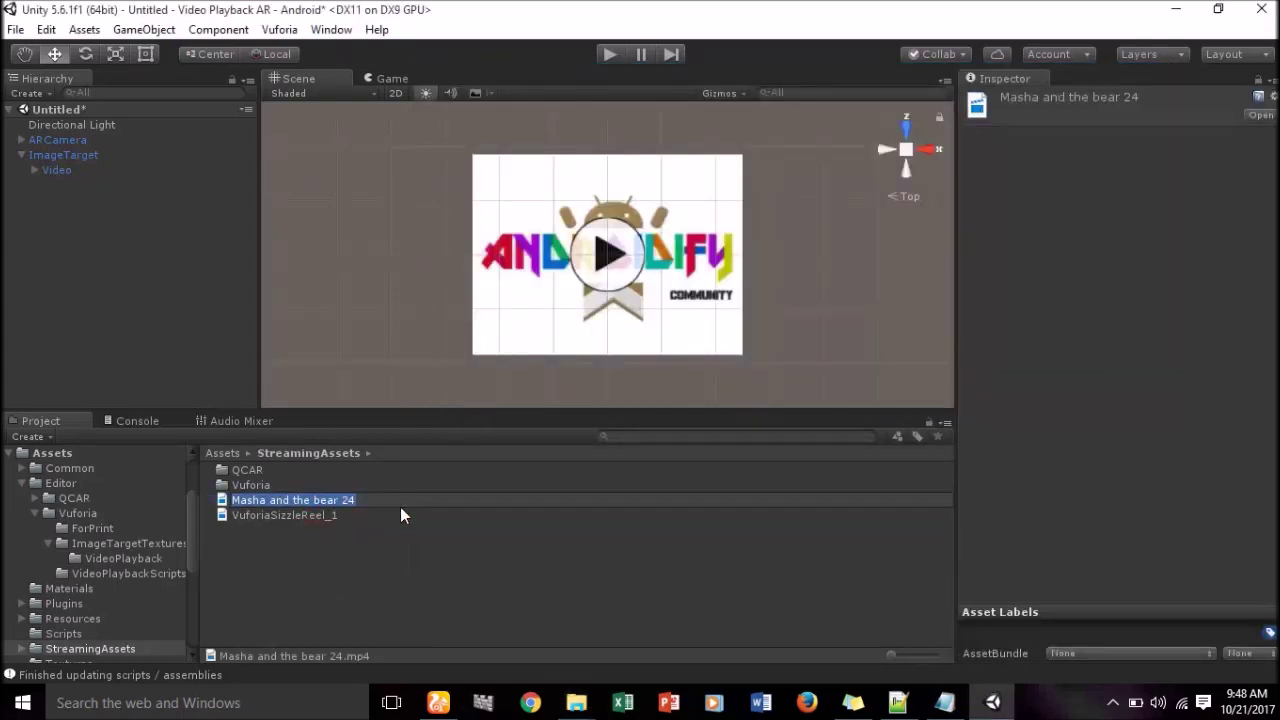
Rename the imported video asset to MarshaBear and check its full file name.
{"action": "type", "text": "MarshaBear"}
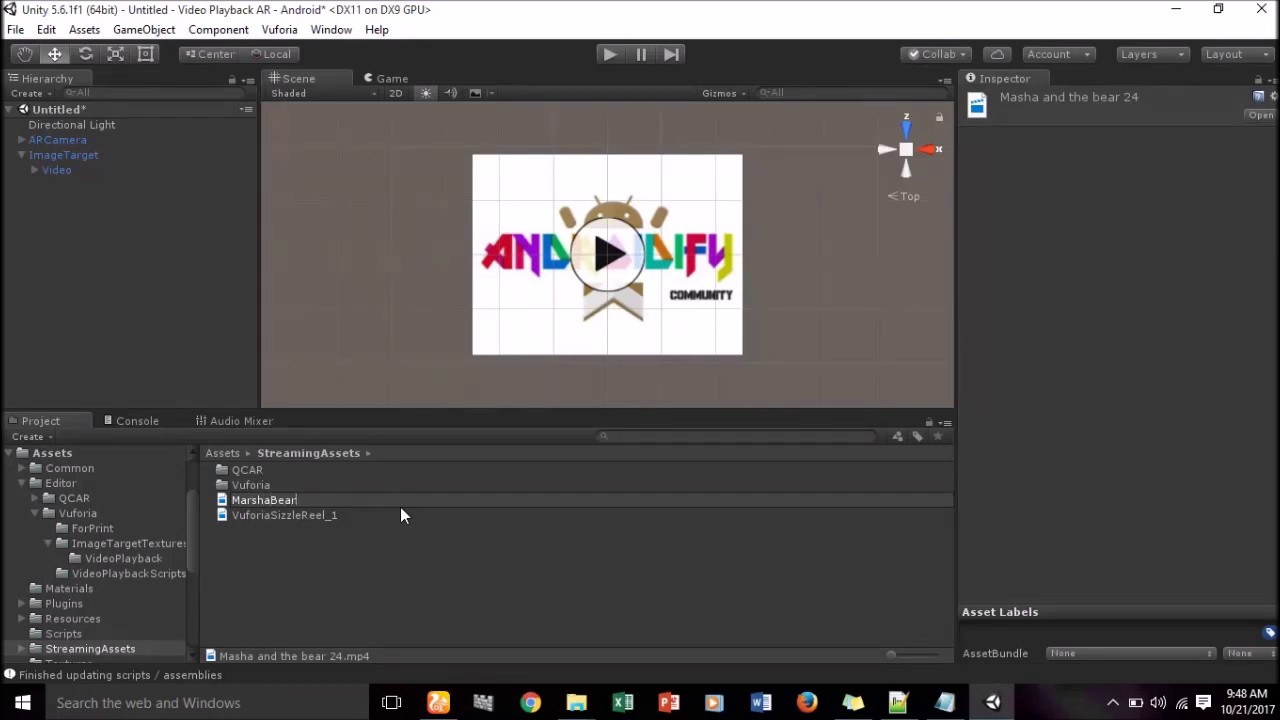
{"action": "key", "text": "Return"}
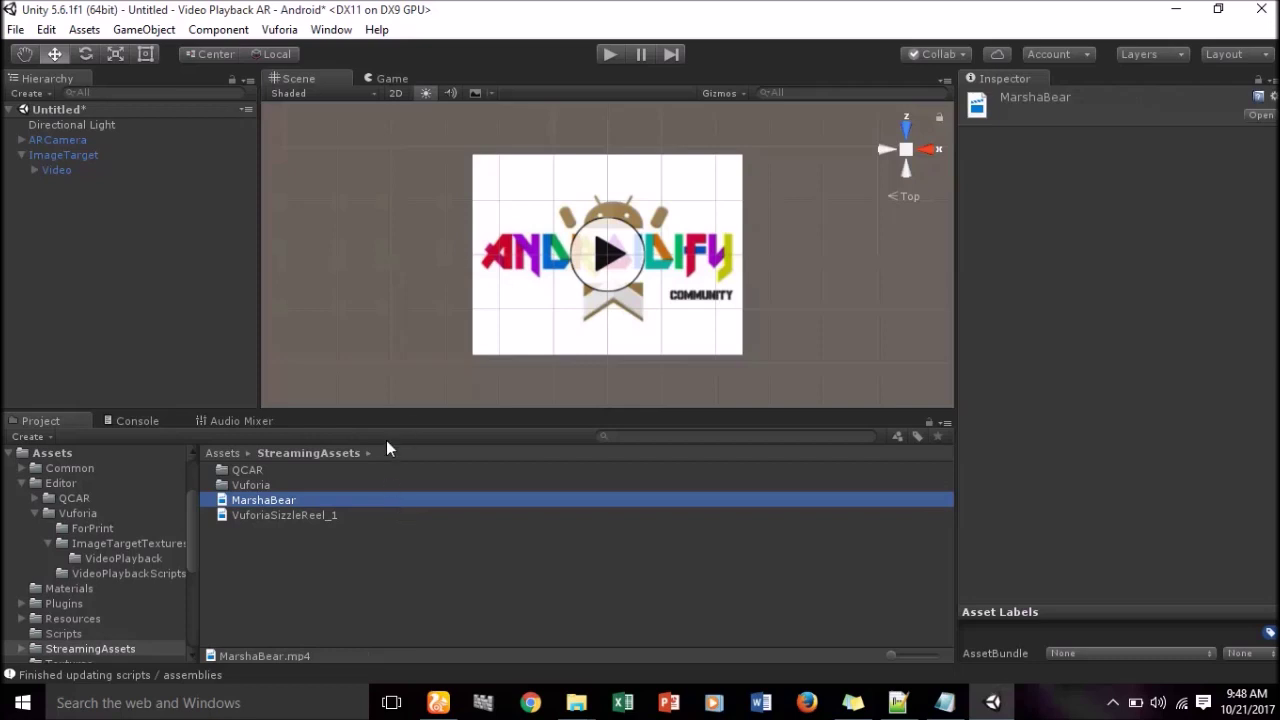
{"action": "left_click", "coordinate": [59, 168]}
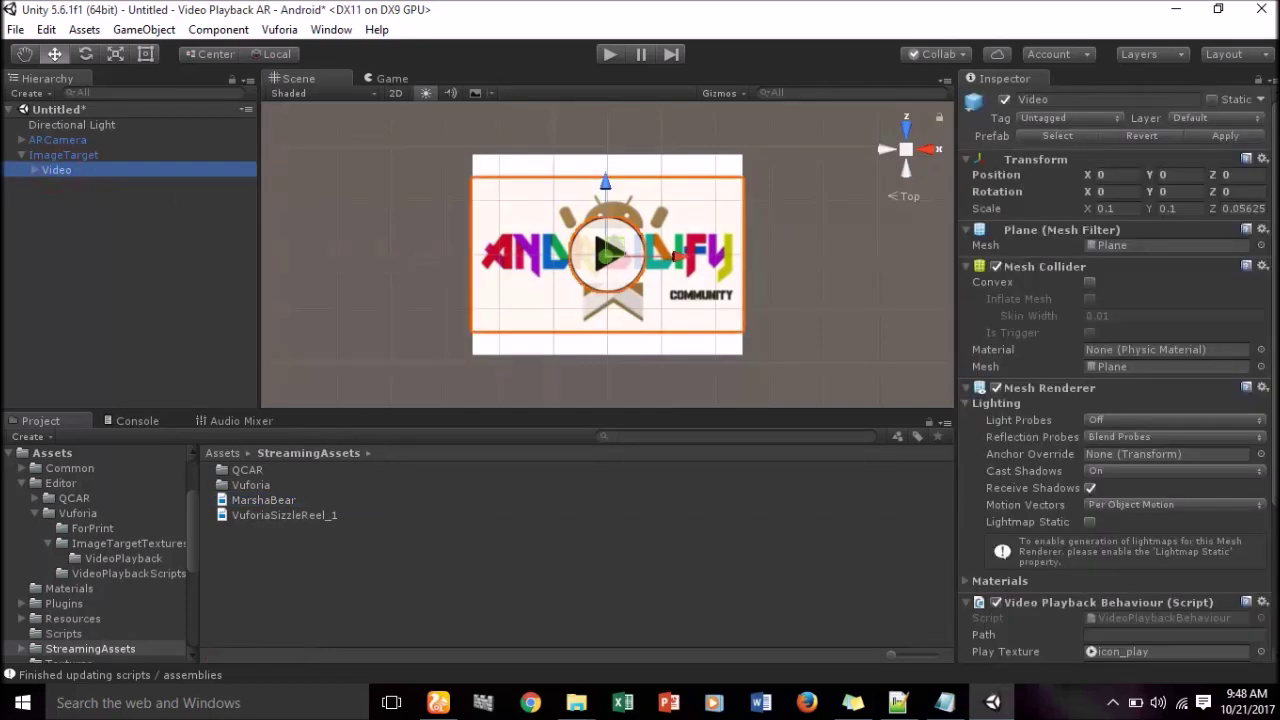
{"action": "scroll", "coordinate": [1230, 427], "scroll_direction": "down", "scroll_amount": 5}
{"action": "left_click", "coordinate": [1122, 427]}
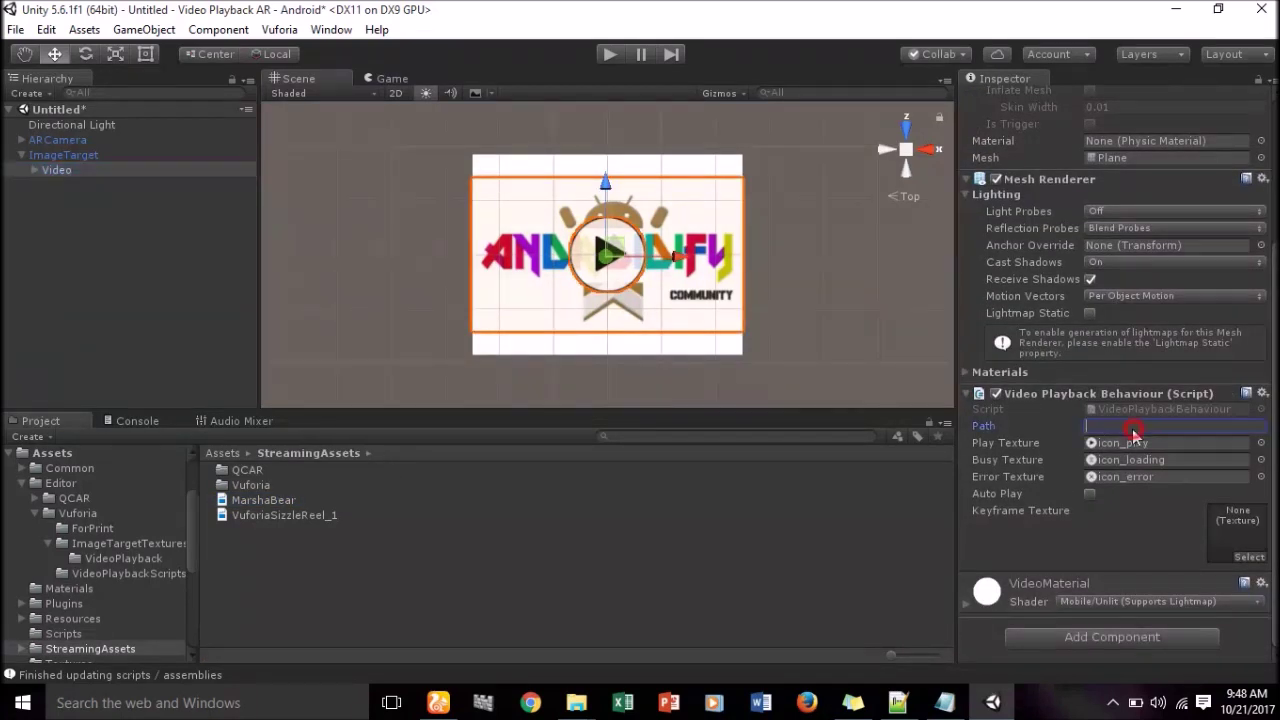
{"action": "left_click", "coordinate": [250, 500]}
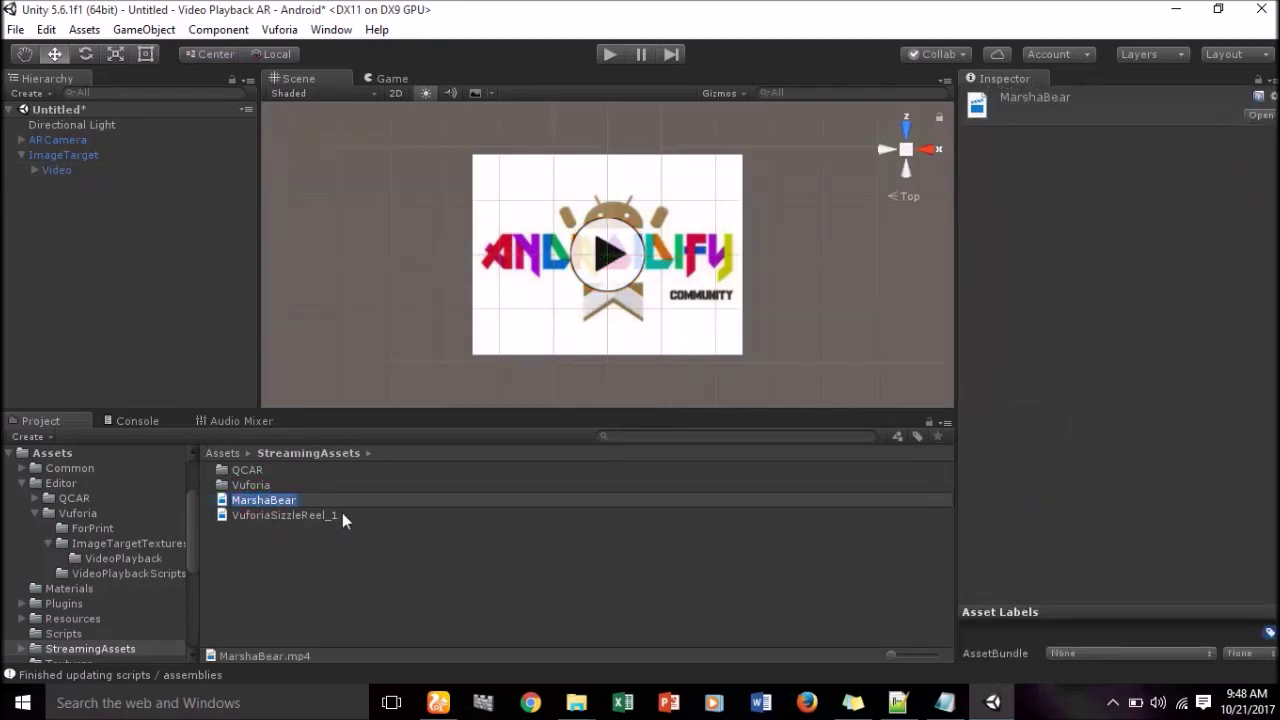
Set the Video object's playback Path to MarshaBear.mp4, then go to the Textures folder.
{"action": "left_click", "coordinate": [56, 172]}
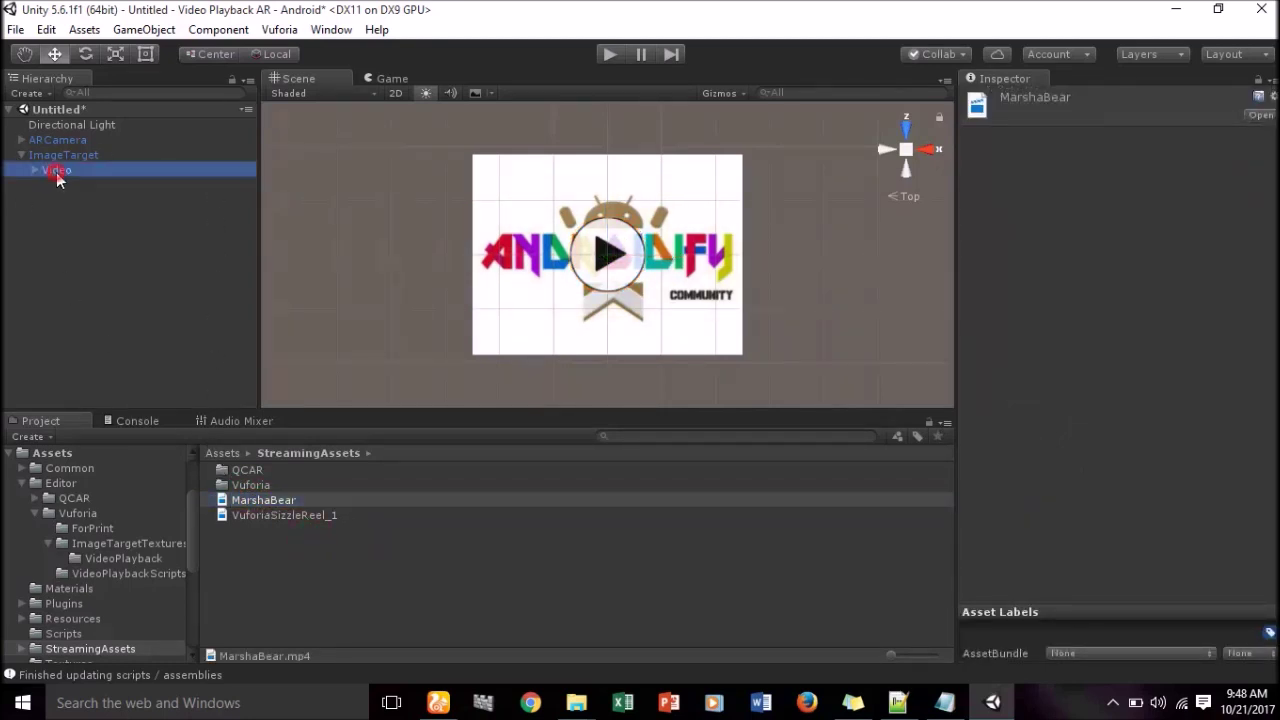
{"action": "scroll", "coordinate": [1070, 458], "scroll_direction": "down", "scroll_amount": 5}
{"action": "left_click", "coordinate": [1147, 428]}
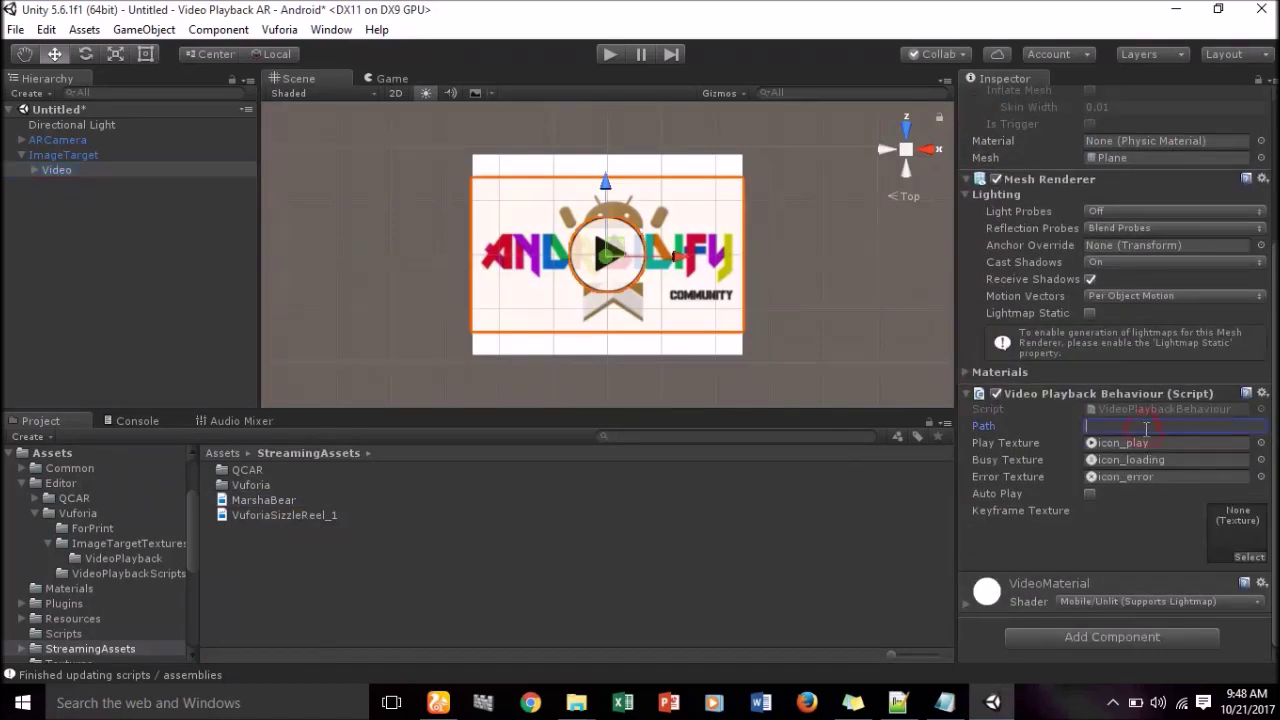
{"action": "type", "text": "MarshaBear.mp4"}
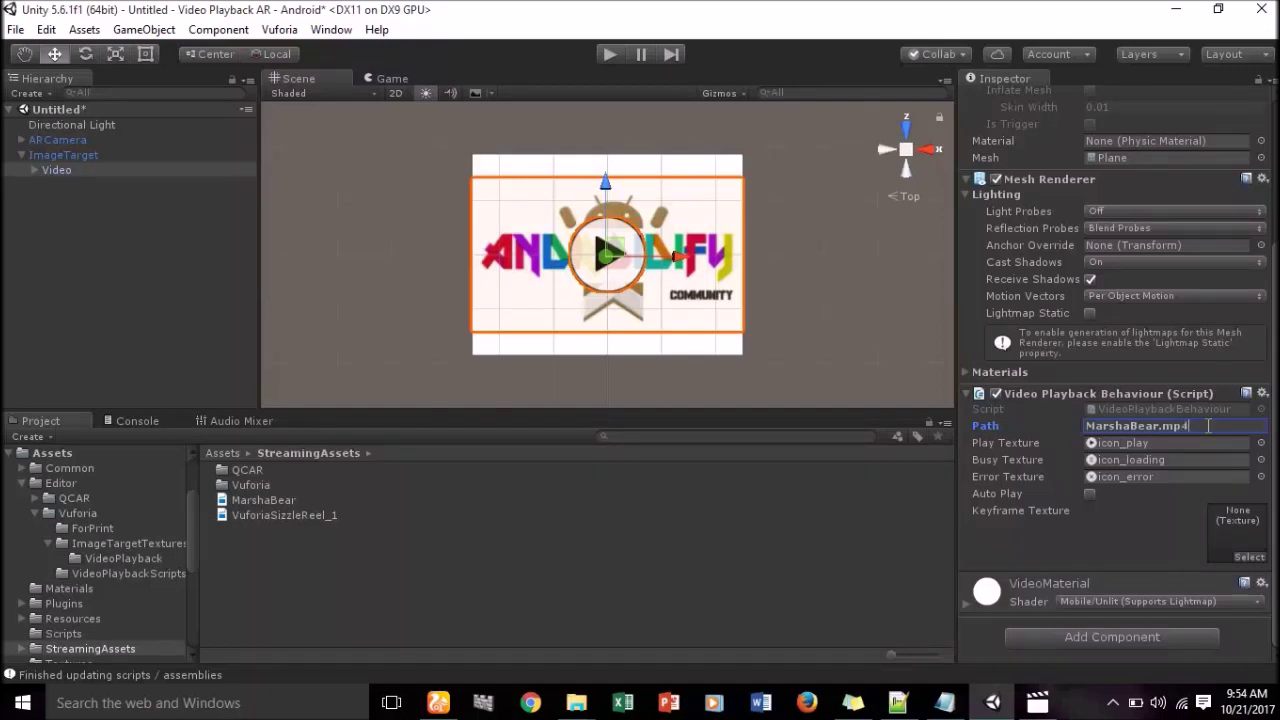
{"action": "left_click", "coordinate": [222, 454]}
{"action": "left_click", "coordinate": [247, 574]}
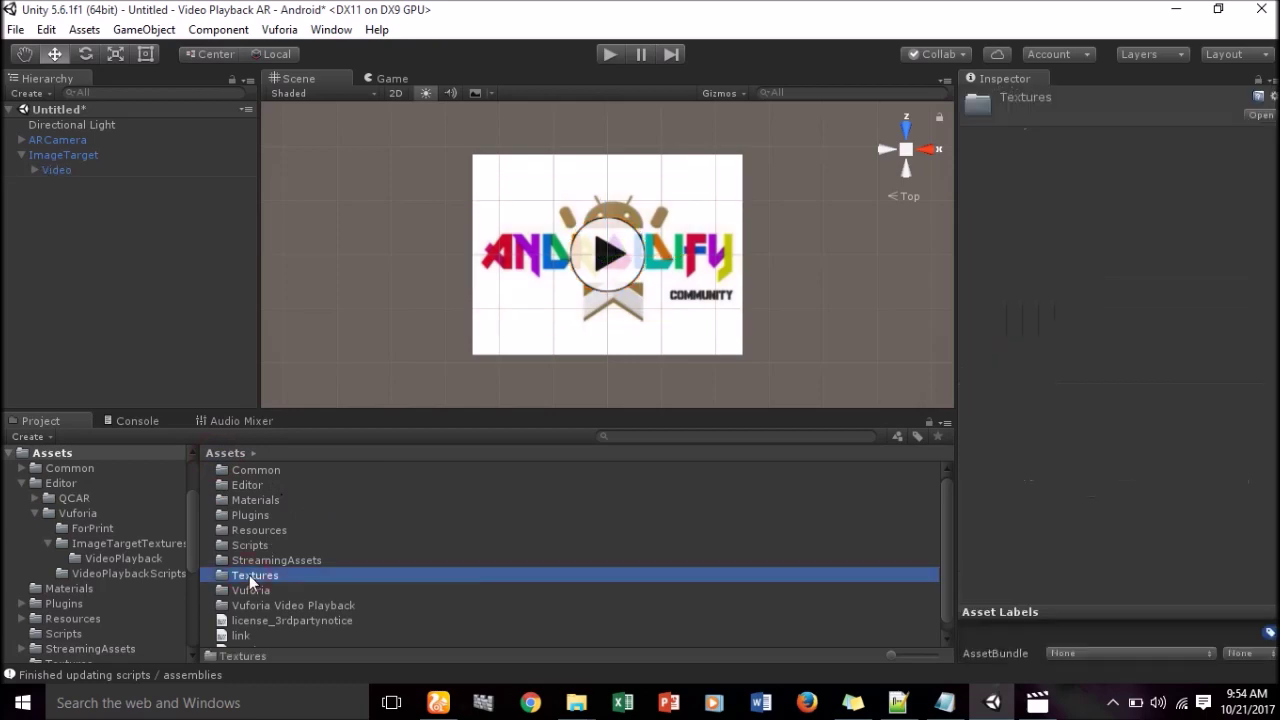
Import the marshaBear image as a new asset into the Textures folder.
{"action": "double_click", "coordinate": [250, 575]}
{"action": "right_click", "coordinate": [295, 517]}
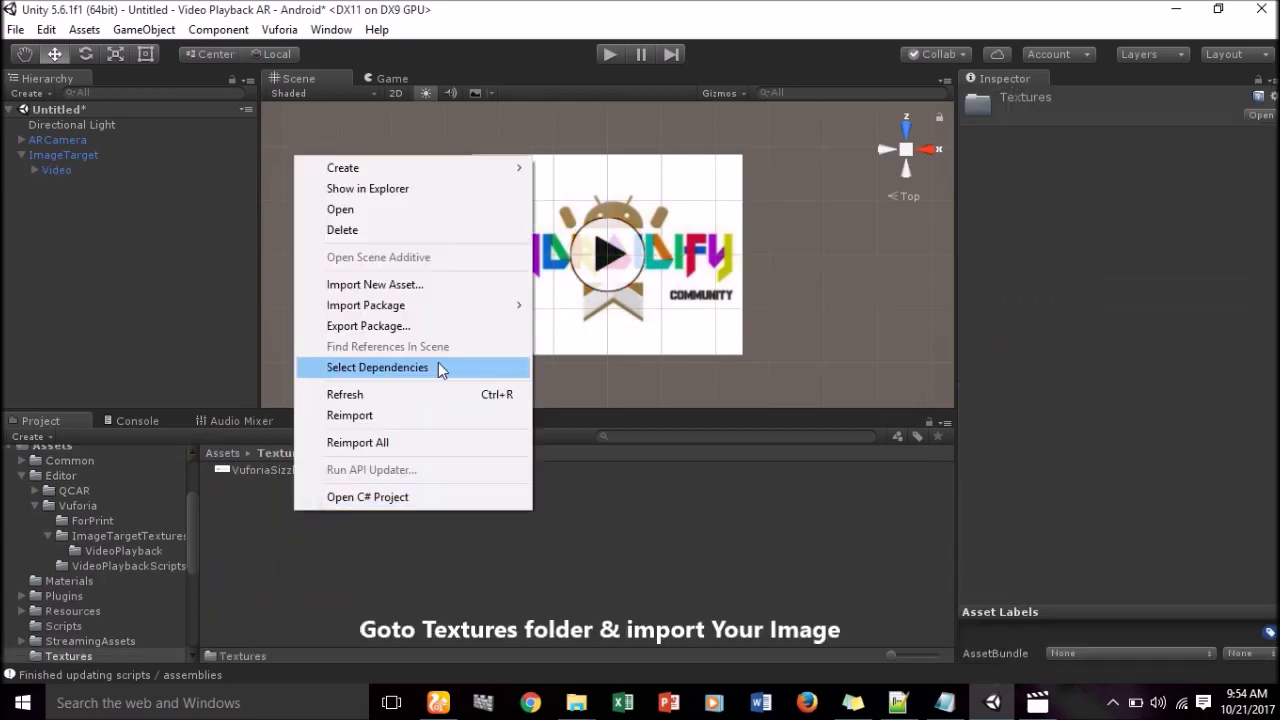
{"action": "left_click", "coordinate": [403, 284]}
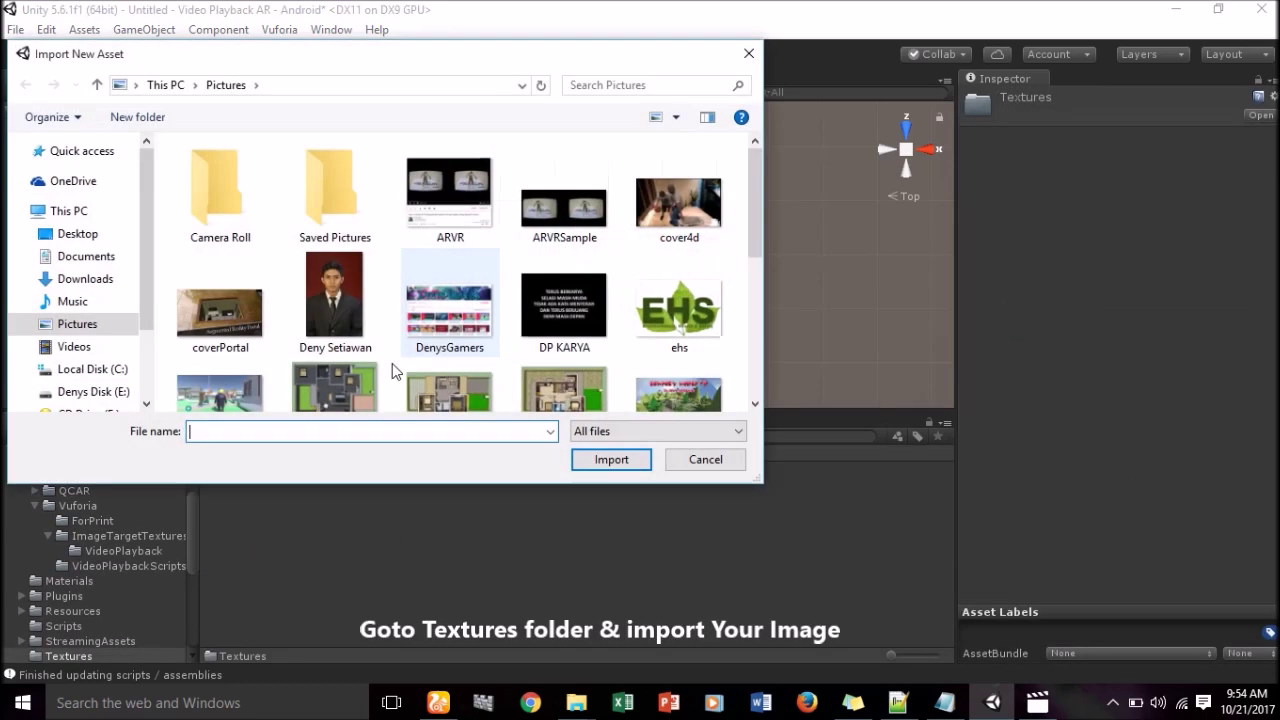
{"action": "scroll", "coordinate": [414, 366], "scroll_direction": "down", "scroll_amount": 5}
{"action": "left_click", "coordinate": [455, 195]}
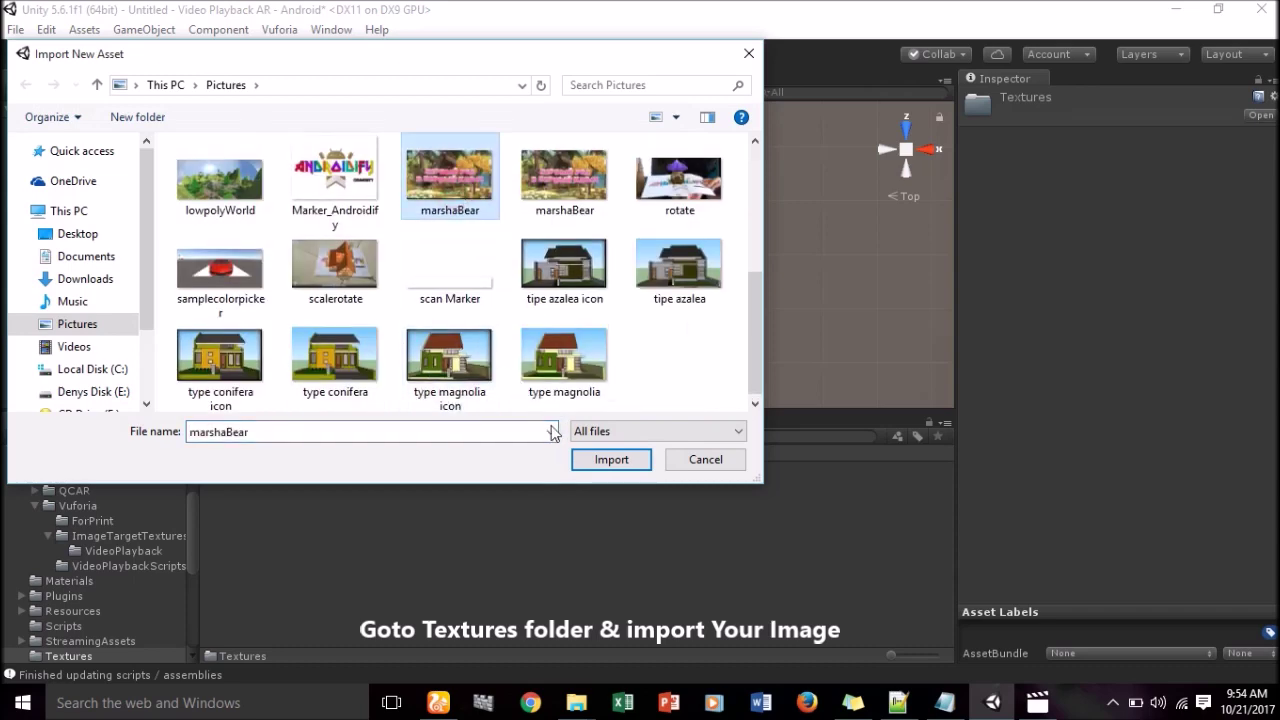
{"action": "left_click", "coordinate": [590, 462]}
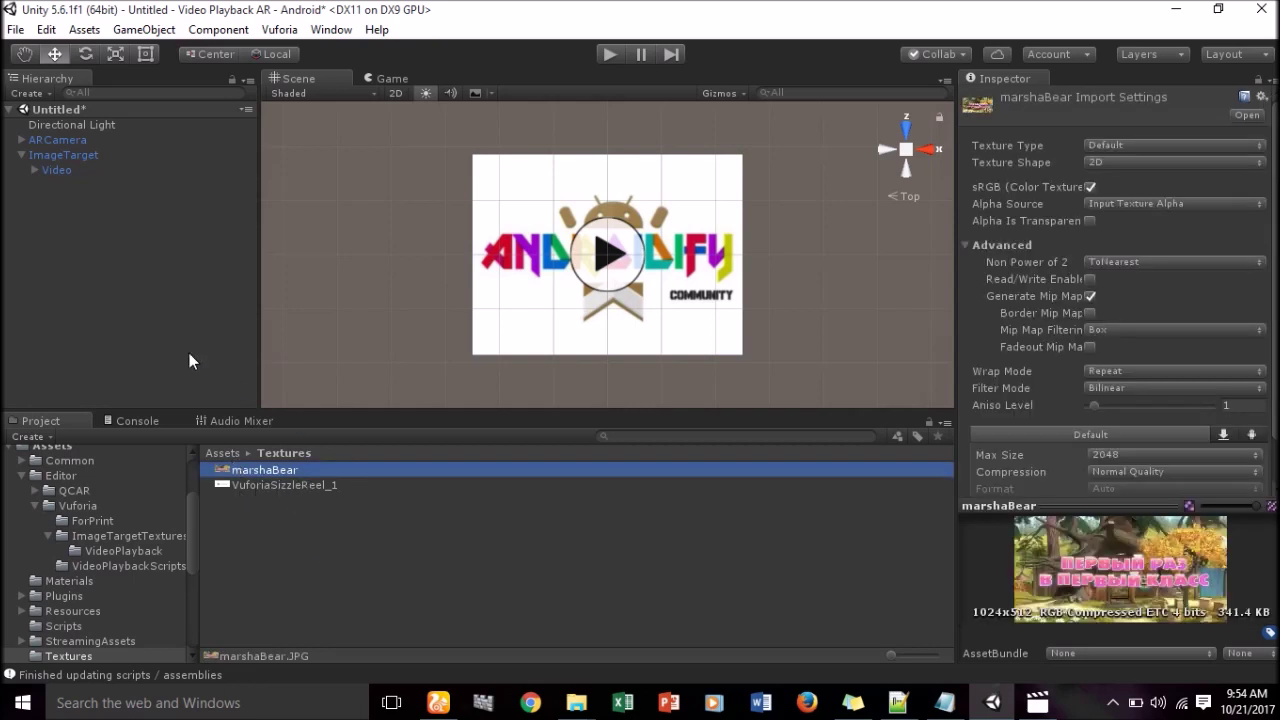
Drag marshaBear into the Video object's Keyframe Texture slot.
{"action": "left_click", "coordinate": [62, 176]}
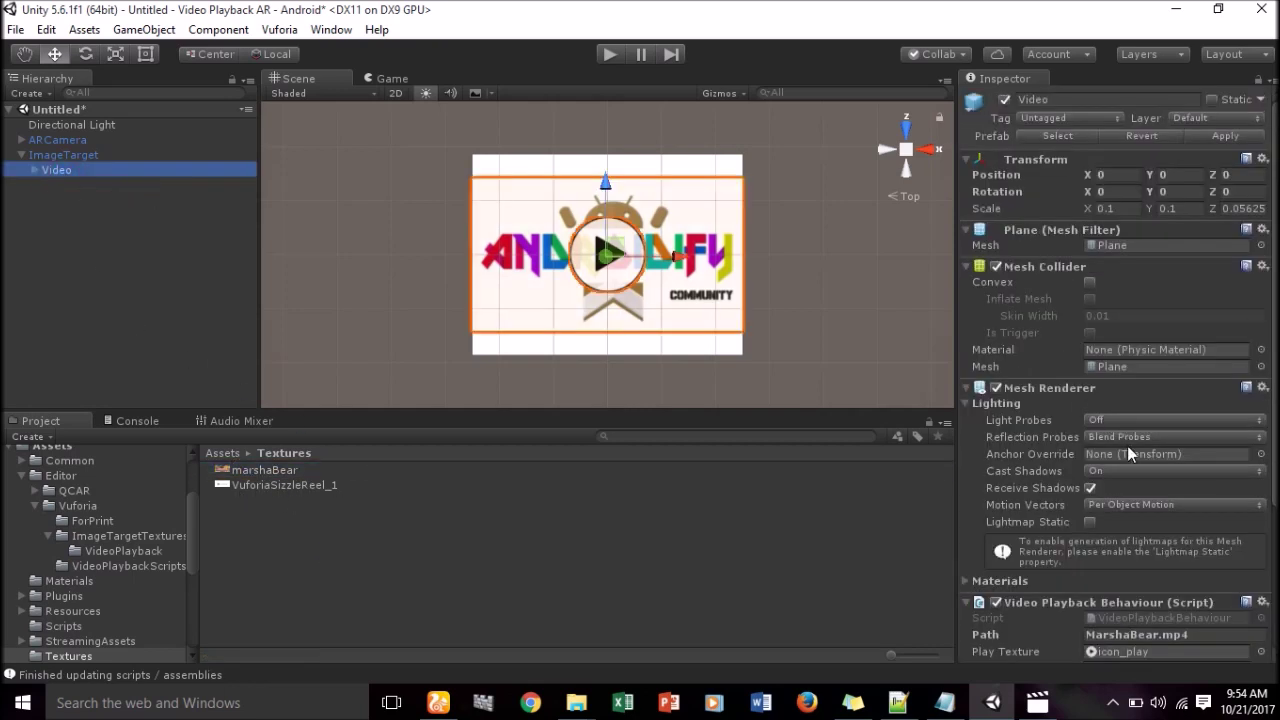
{"action": "scroll", "coordinate": [1128, 448], "scroll_direction": "down", "scroll_amount": 4}
{"action": "mouse_move", "coordinate": [282, 472]}
{"action": "left_mouse_down"}
{"action": "mouse_move", "coordinate": [1176, 519]}
{"action": "mouse_move", "coordinate": [1240, 545]}
{"action": "left_mouse_up"}
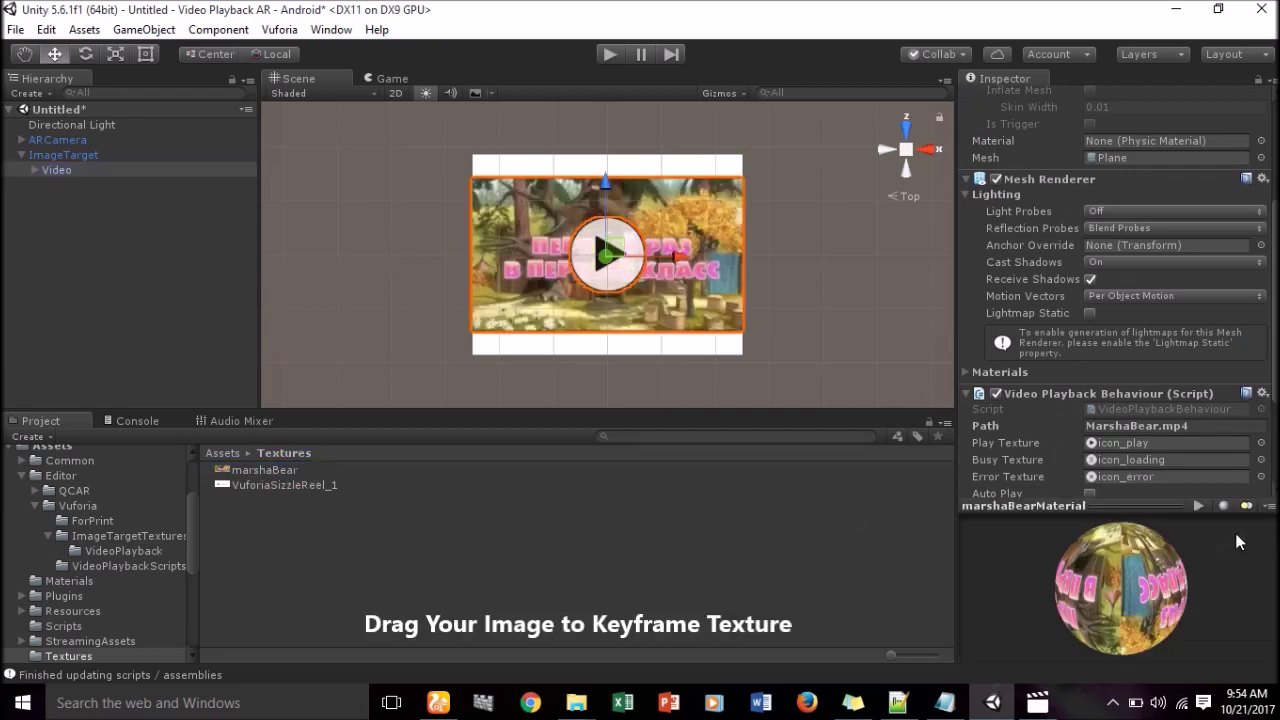
{"action": "left_click", "coordinate": [57, 140]}
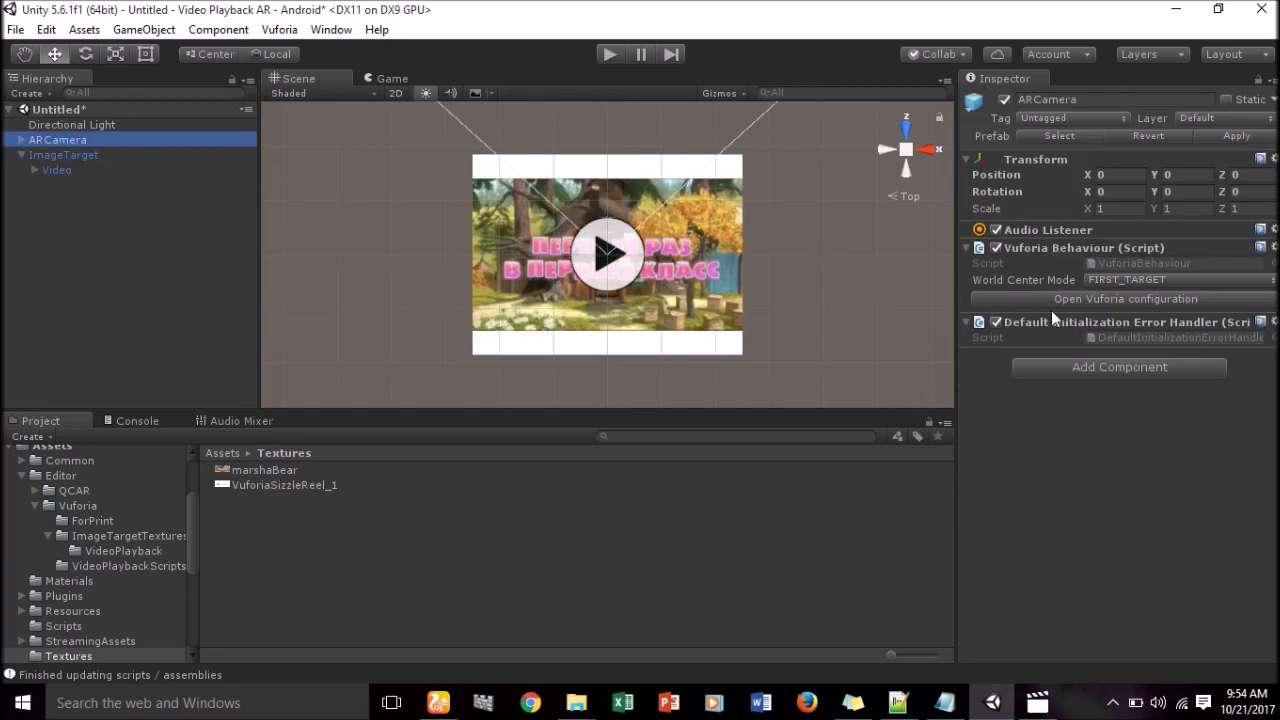
Open and scroll through the Vuforia configuration from the ARCamera.
{"action": "left_click", "coordinate": [1050, 302]}
{"action": "scroll", "coordinate": [1071, 330], "scroll_direction": "down", "scroll_amount": 4}
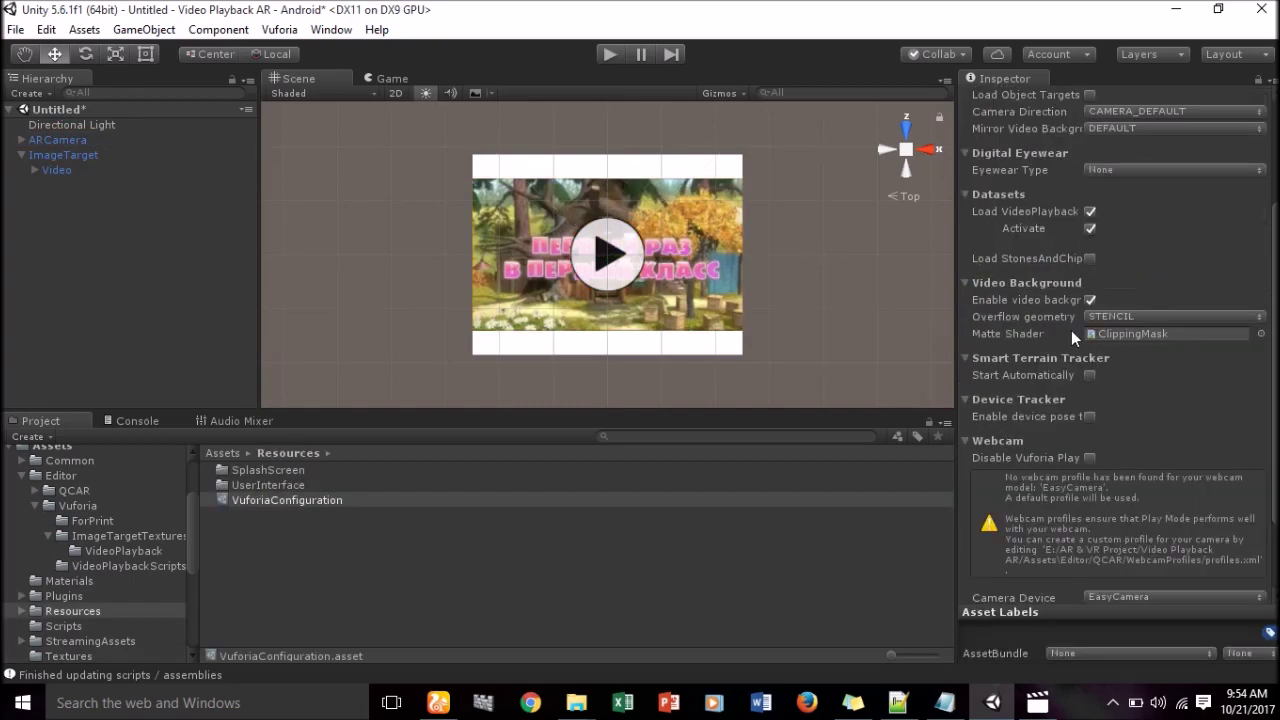
{"action": "scroll", "coordinate": [1071, 330], "scroll_direction": "down", "scroll_amount": 3}
{"action": "scroll", "coordinate": [1071, 330], "scroll_direction": "up", "scroll_amount": 7}
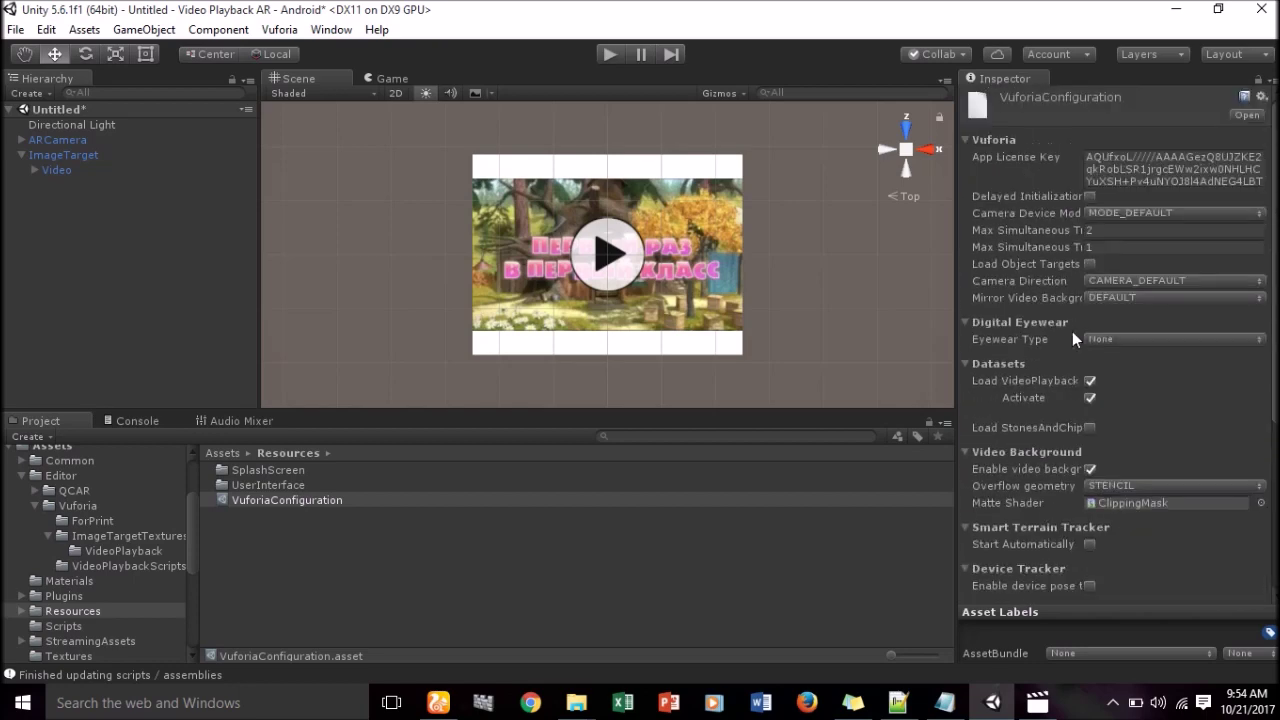
Select ImageTarget and open the Default Trackable Event Handler's options menu.
{"action": "left_click", "coordinate": [90, 156]}
{"action": "scroll", "coordinate": [1145, 316], "scroll_direction": "down", "scroll_amount": 4}
{"action": "scroll", "coordinate": [1160, 318], "scroll_direction": "down", "scroll_amount": 3}
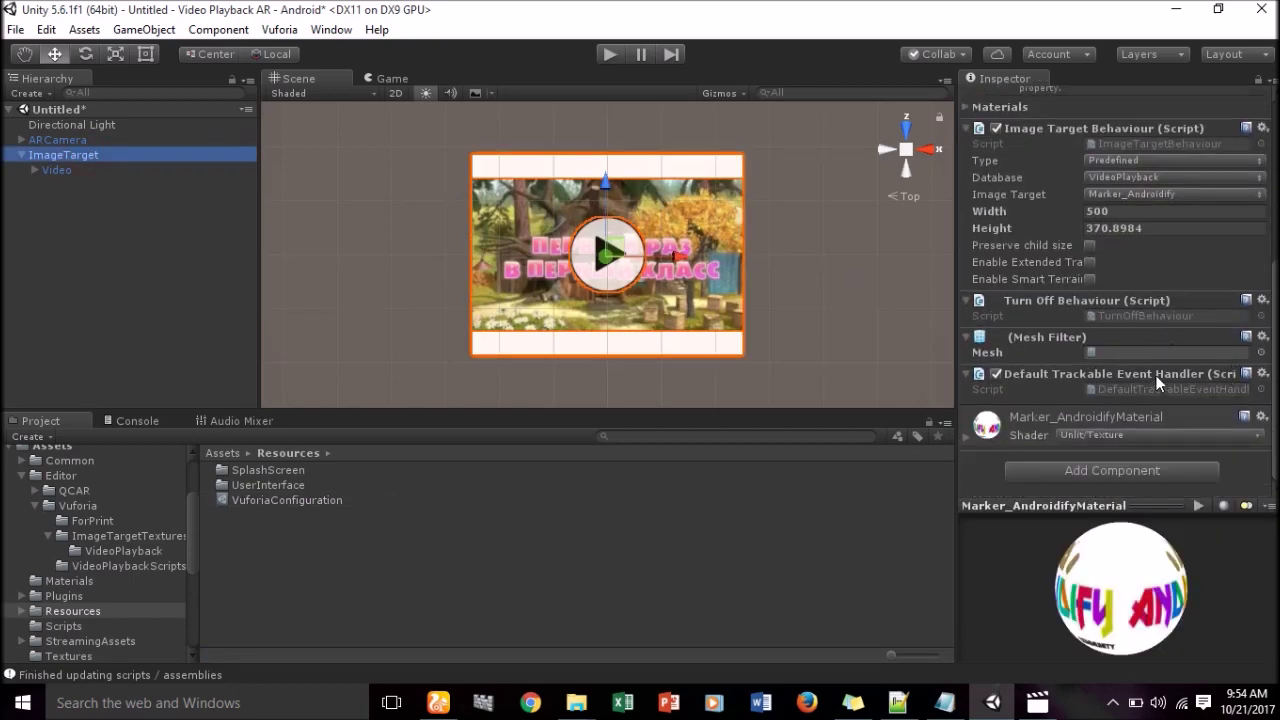
{"action": "left_click", "coordinate": [1262, 374]}
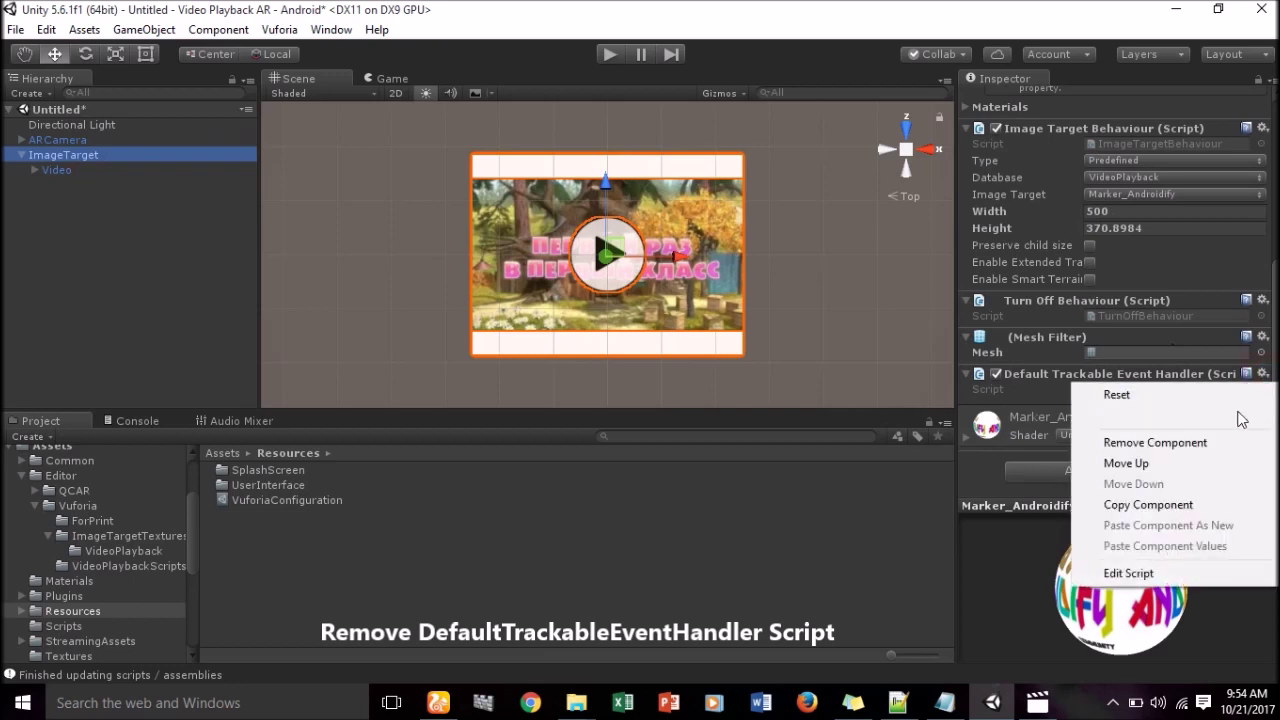
Remove Default Trackable Event Handler from ImageTarget and add Trackable Event Handler by searching 'tr'.
{"action": "left_click", "coordinate": [1174, 445]}
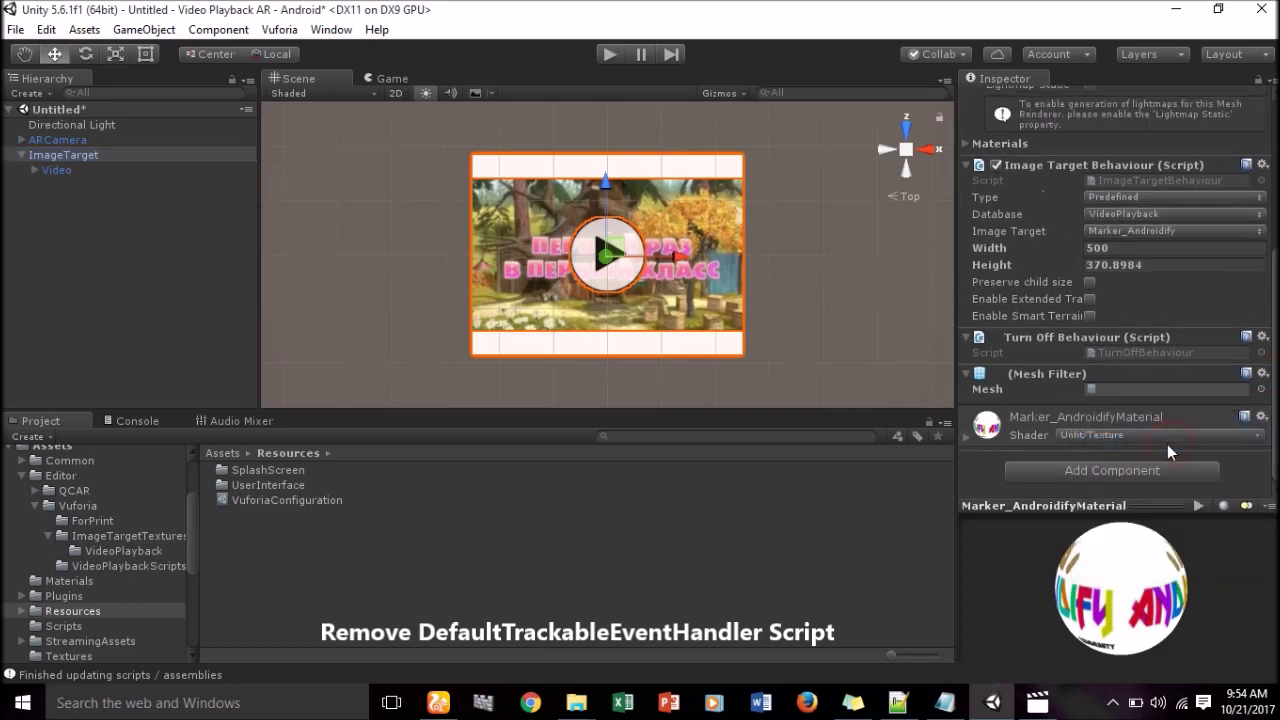
{"action": "left_click", "coordinate": [1089, 471]}
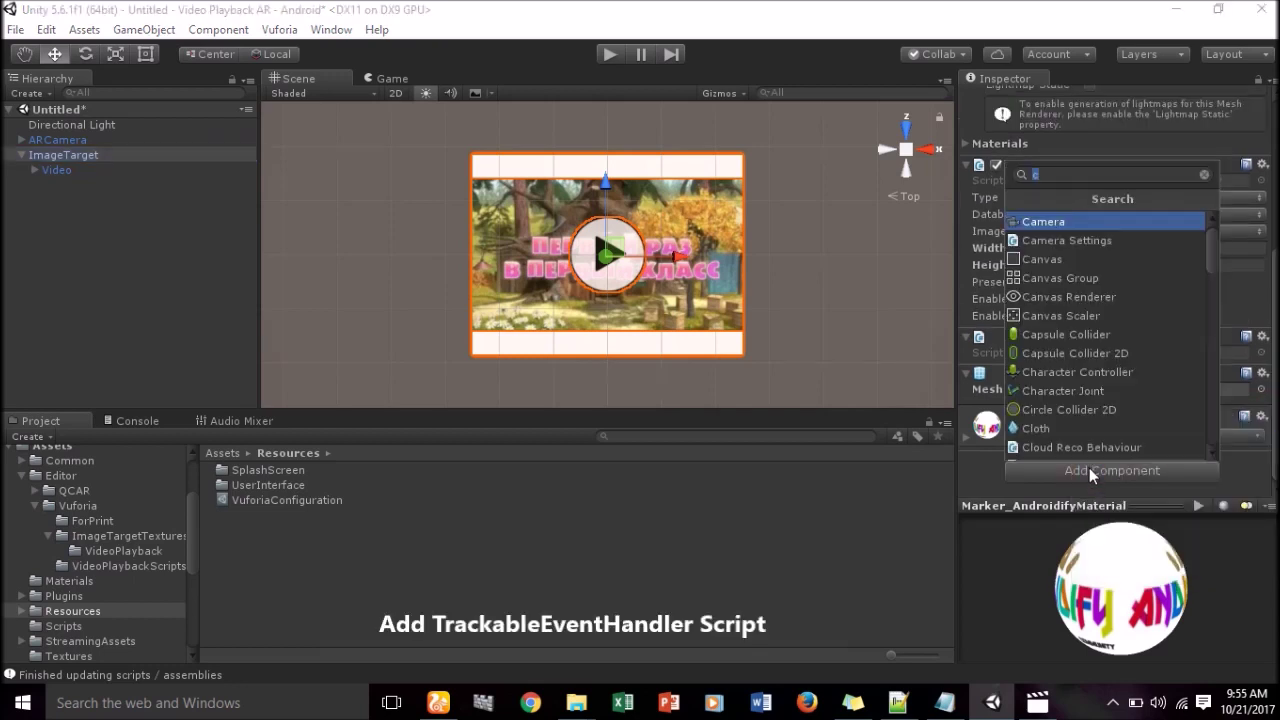
{"action": "key", "text": "BackSpace"}
{"action": "type", "text": "tr"}
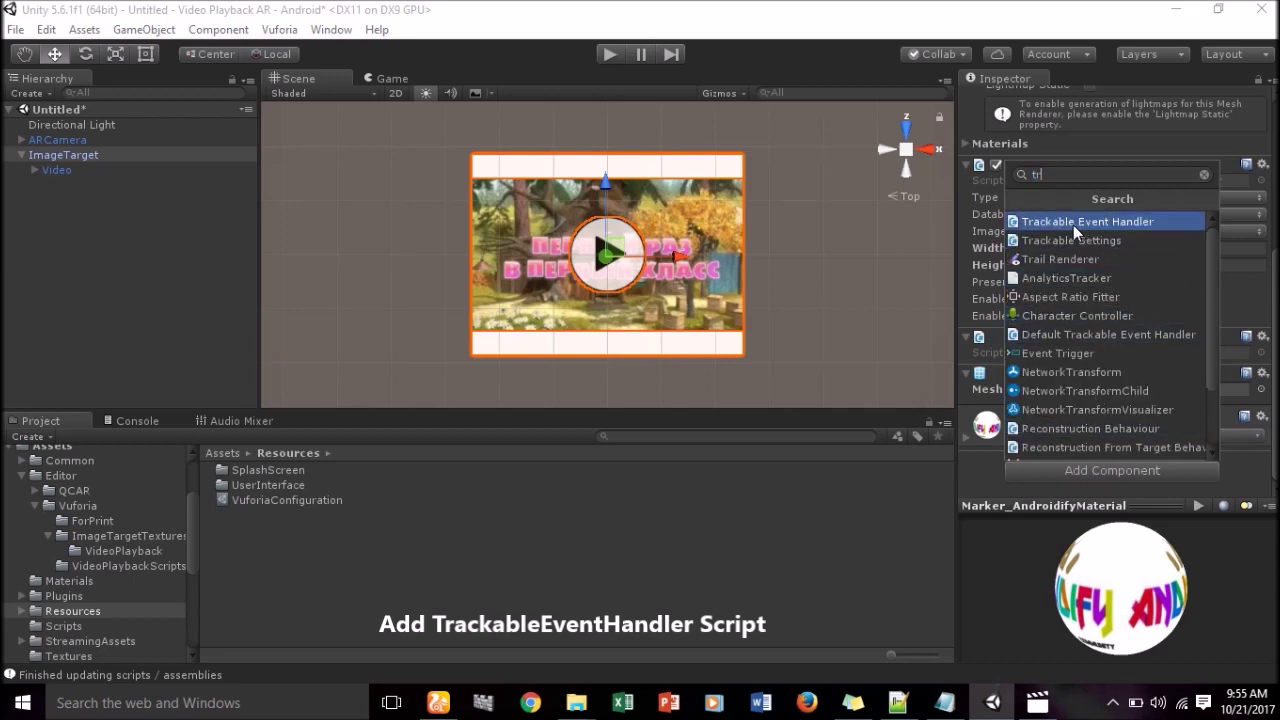
{"action": "left_click", "coordinate": [1080, 221]}
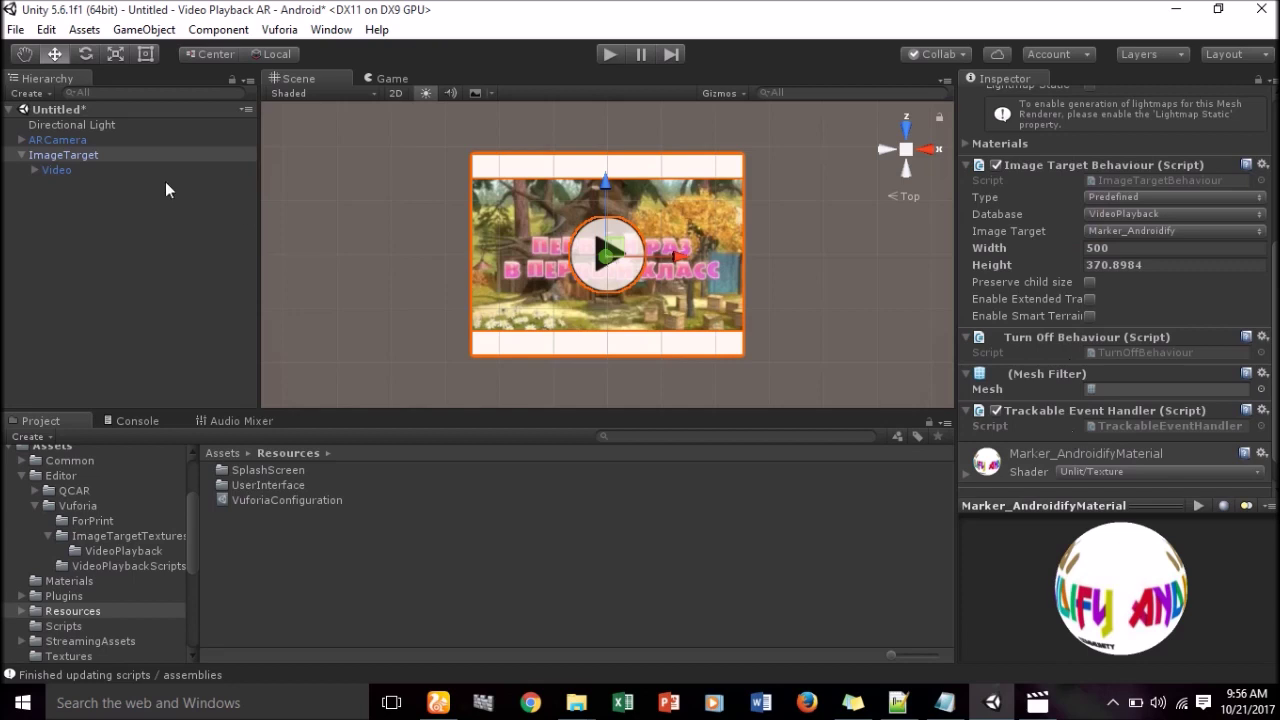
{"action": "left_click", "coordinate": [56, 141]}
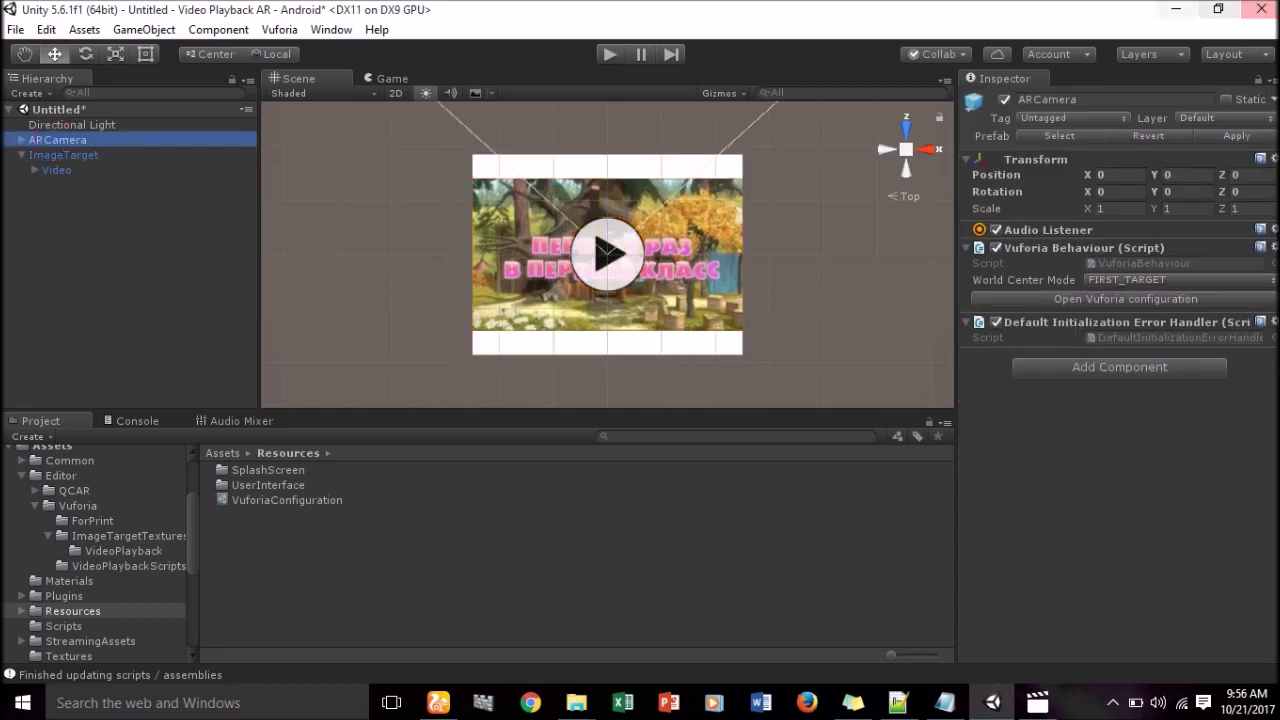
Create a new VideoPlaybackController script on the ARCamera and open it for editing.
{"action": "left_click", "coordinate": [1075, 368]}
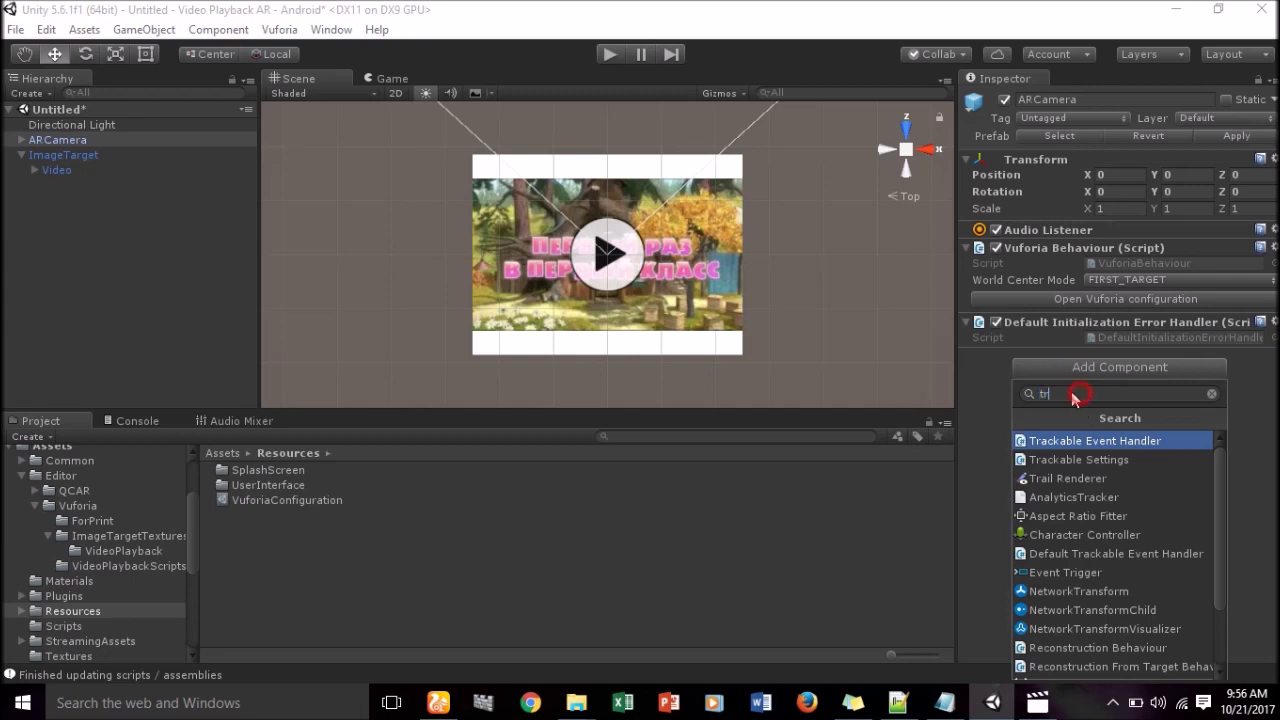
{"action": "left_click", "coordinate": [1210, 395]}
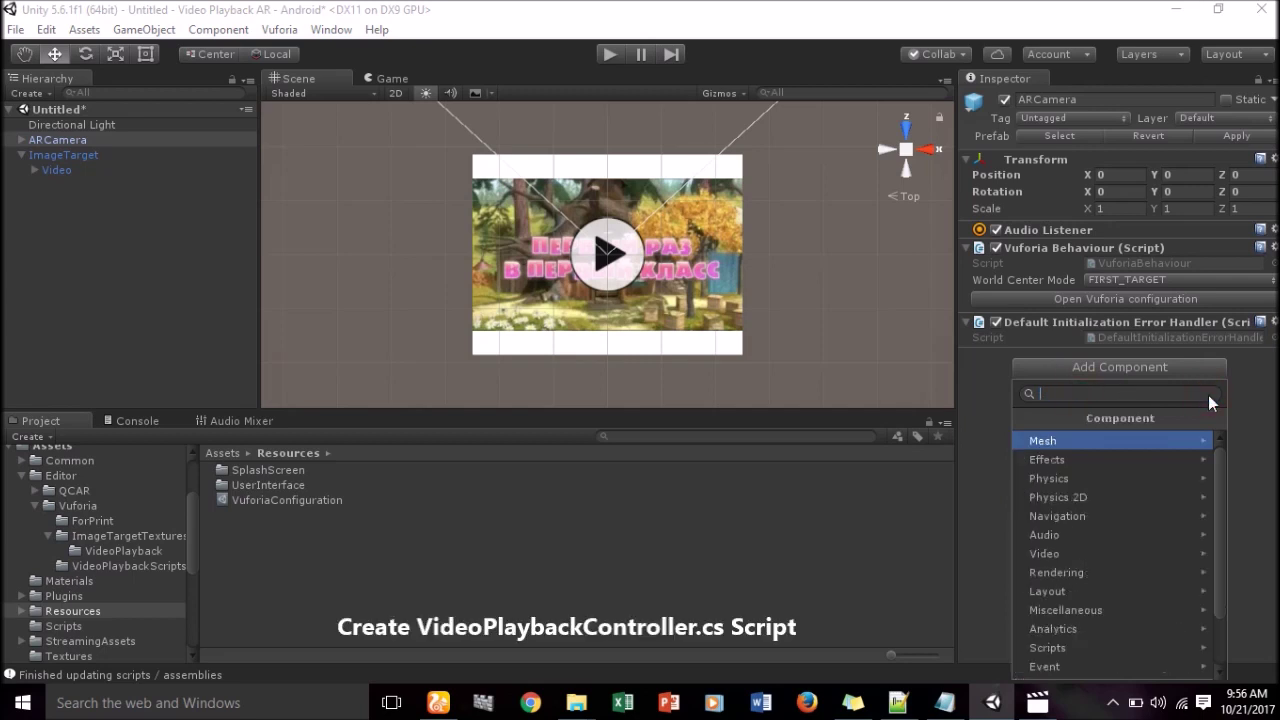
{"action": "type", "text": "VideoPlaybackController"}
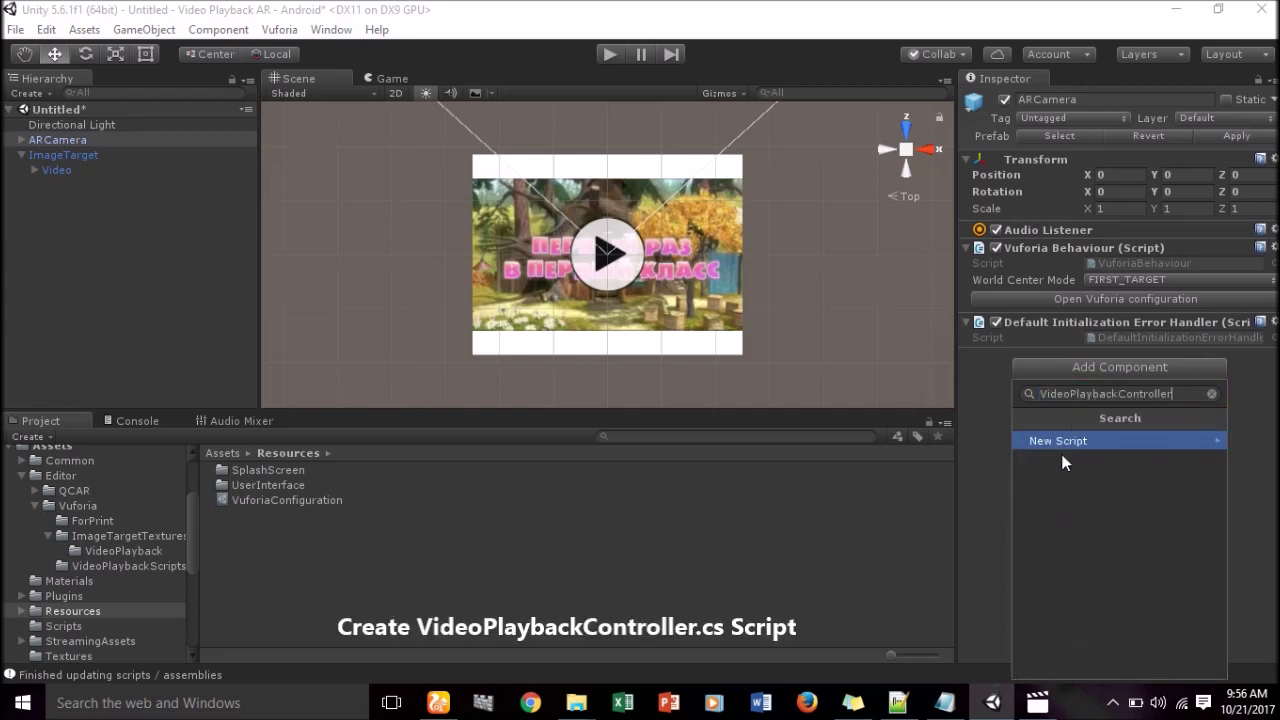
{"action": "left_click", "coordinate": [1062, 440]}
{"action": "left_click", "coordinate": [1158, 660]}
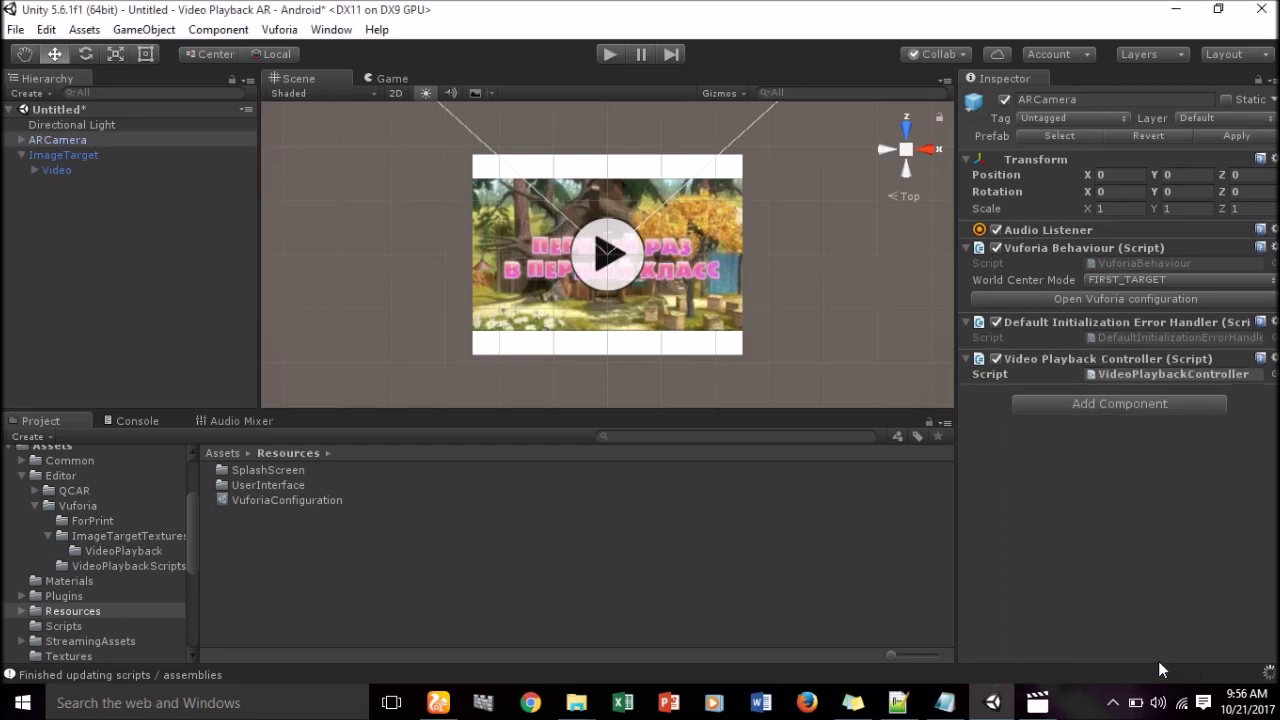
{"action": "double_click", "coordinate": [1133, 374]}
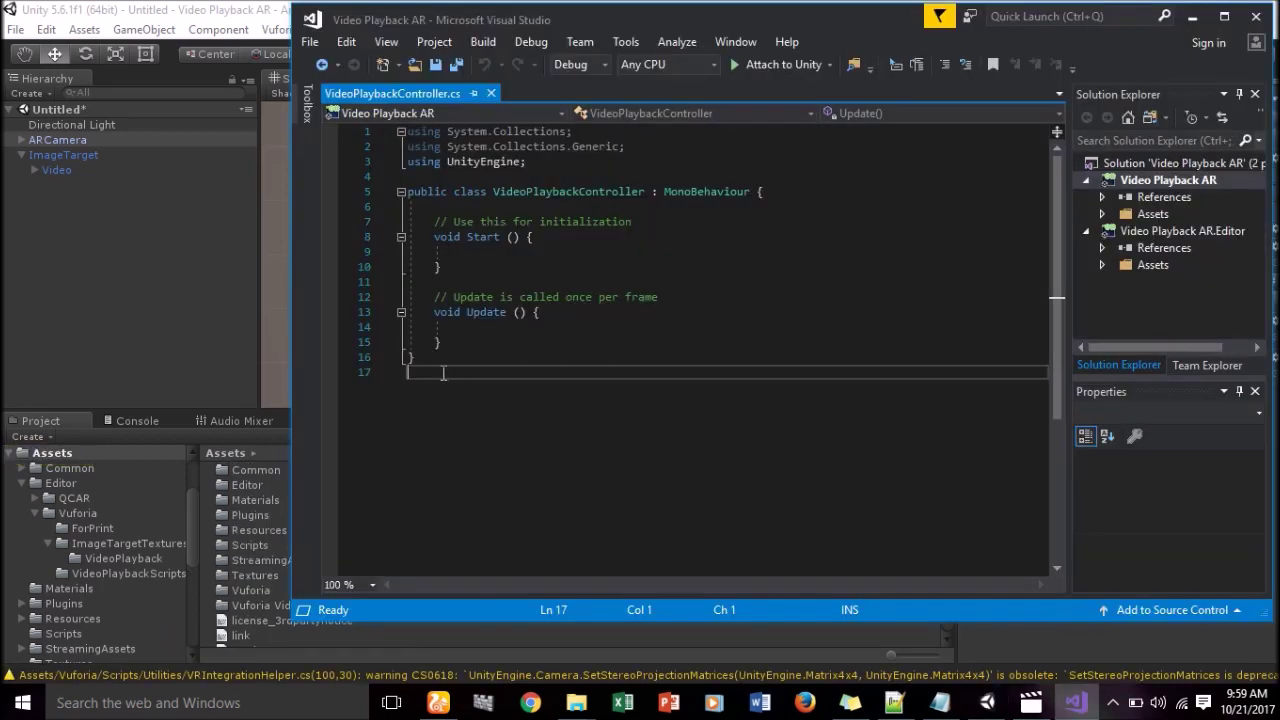
Delete the template code and select all the prepared controller code in Notepad++.
{"action": "left_click_drag", "start_coordinate": [443, 373], "coordinate": [408, 131]}
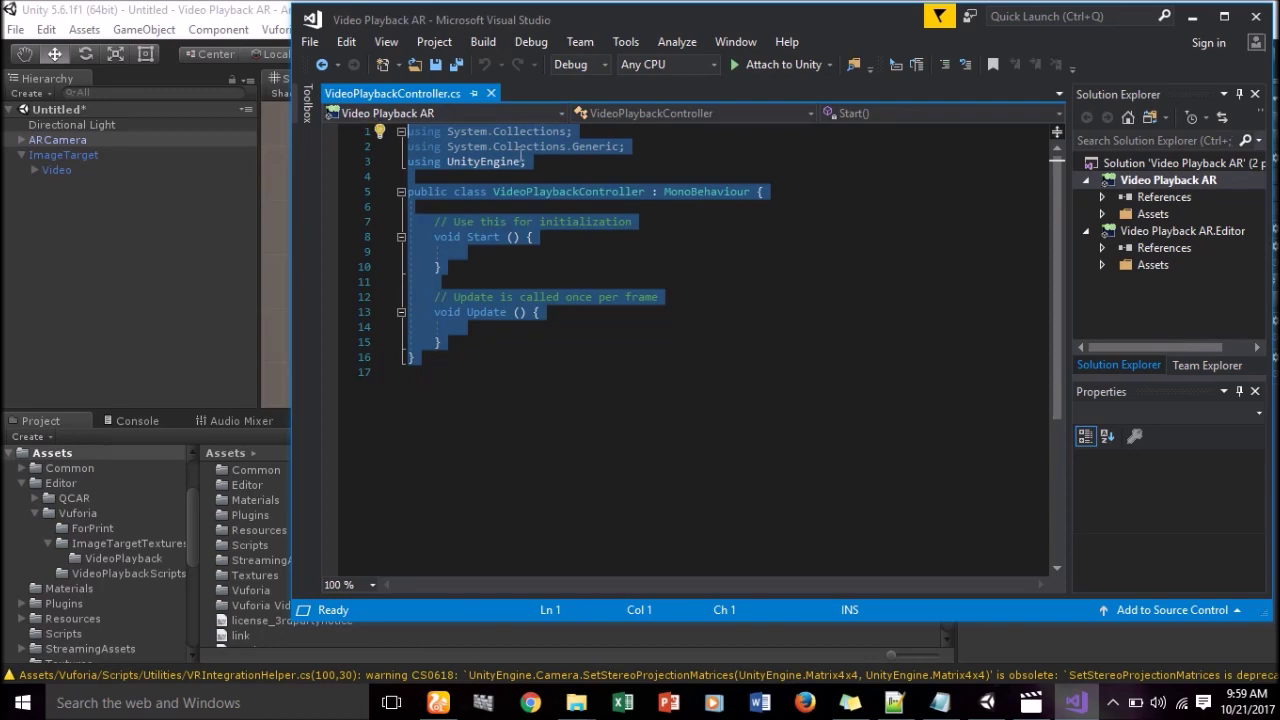
{"action": "key", "text": "Delete"}
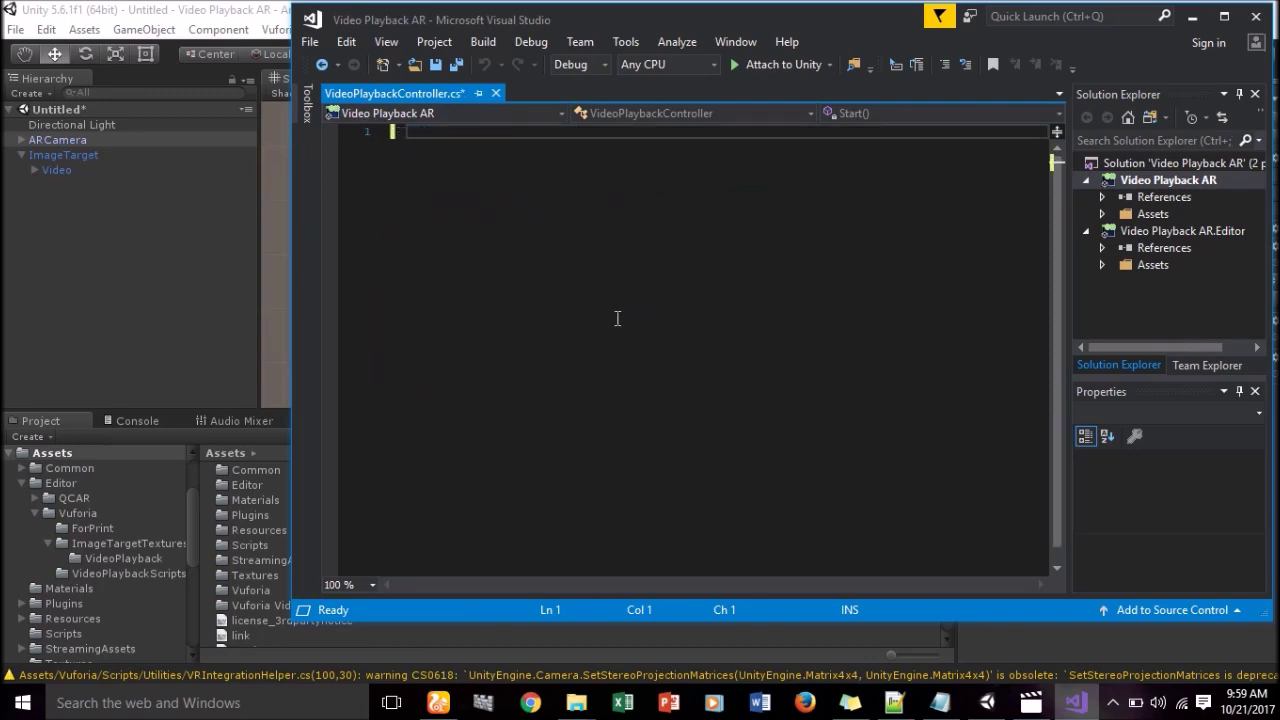
{"action": "left_click", "coordinate": [894, 703]}
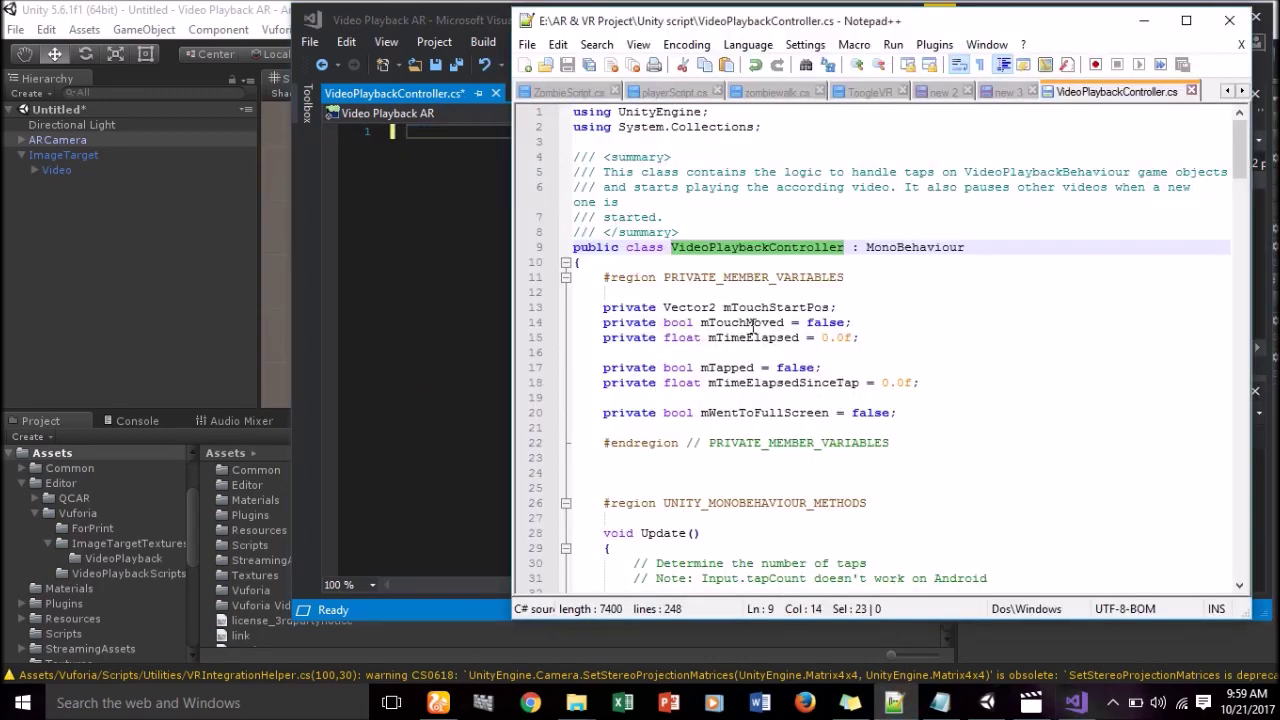
{"action": "left_click", "coordinate": [698, 291]}
{"action": "key", "text": "ctrl+a"}
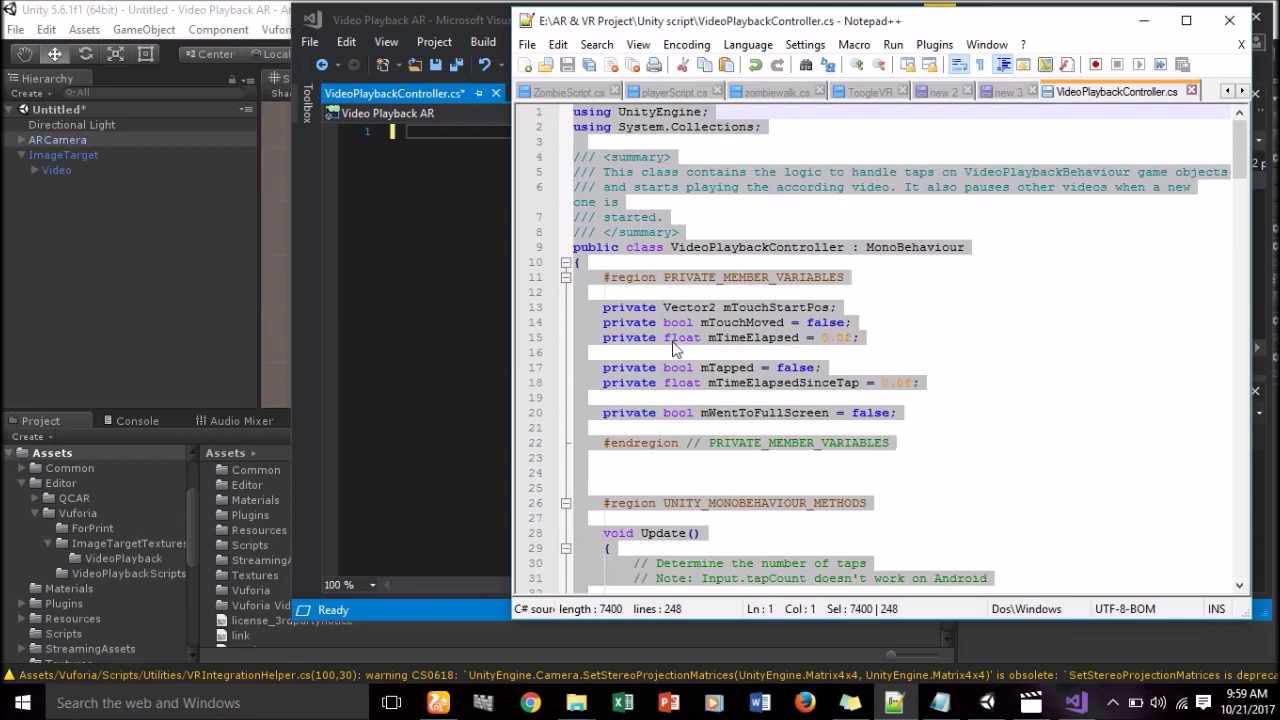
{"action": "left_click", "coordinate": [442, 310]}
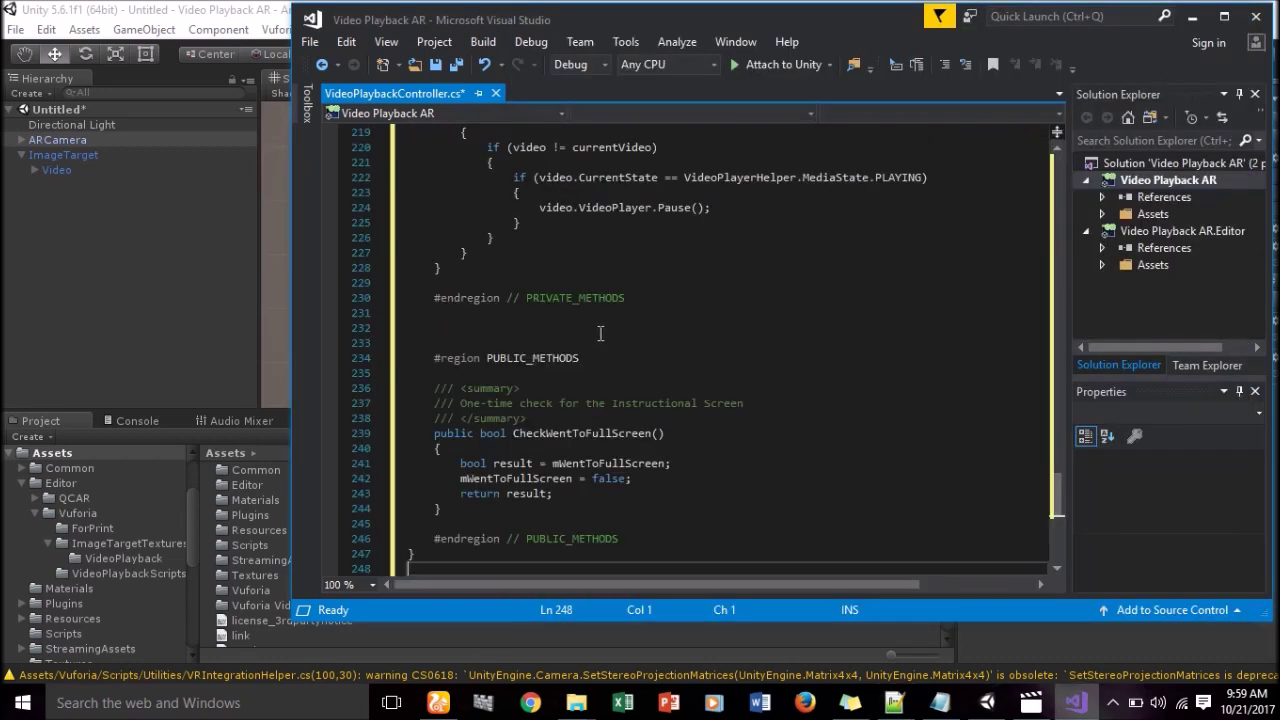
Check the VideoPlaybackController class name in the new code and save the script.
{"action": "scroll", "coordinate": [597, 333], "scroll_direction": "up", "scroll_amount": 7}
{"action": "scroll", "coordinate": [612, 330], "scroll_direction": "up", "scroll_amount": 7}
{"action": "scroll", "coordinate": [635, 320], "scroll_direction": "up", "scroll_amount": 8}
{"action": "scroll", "coordinate": [635, 320], "scroll_direction": "up", "scroll_amount": 10}
{"action": "scroll", "coordinate": [638, 316], "scroll_direction": "up", "scroll_amount": 10}
{"action": "scroll", "coordinate": [642, 311], "scroll_direction": "up", "scroll_amount": 12}
{"action": "scroll", "coordinate": [647, 305], "scroll_direction": "up", "scroll_amount": 10}
{"action": "scroll", "coordinate": [647, 305], "scroll_direction": "up", "scroll_amount": 6}
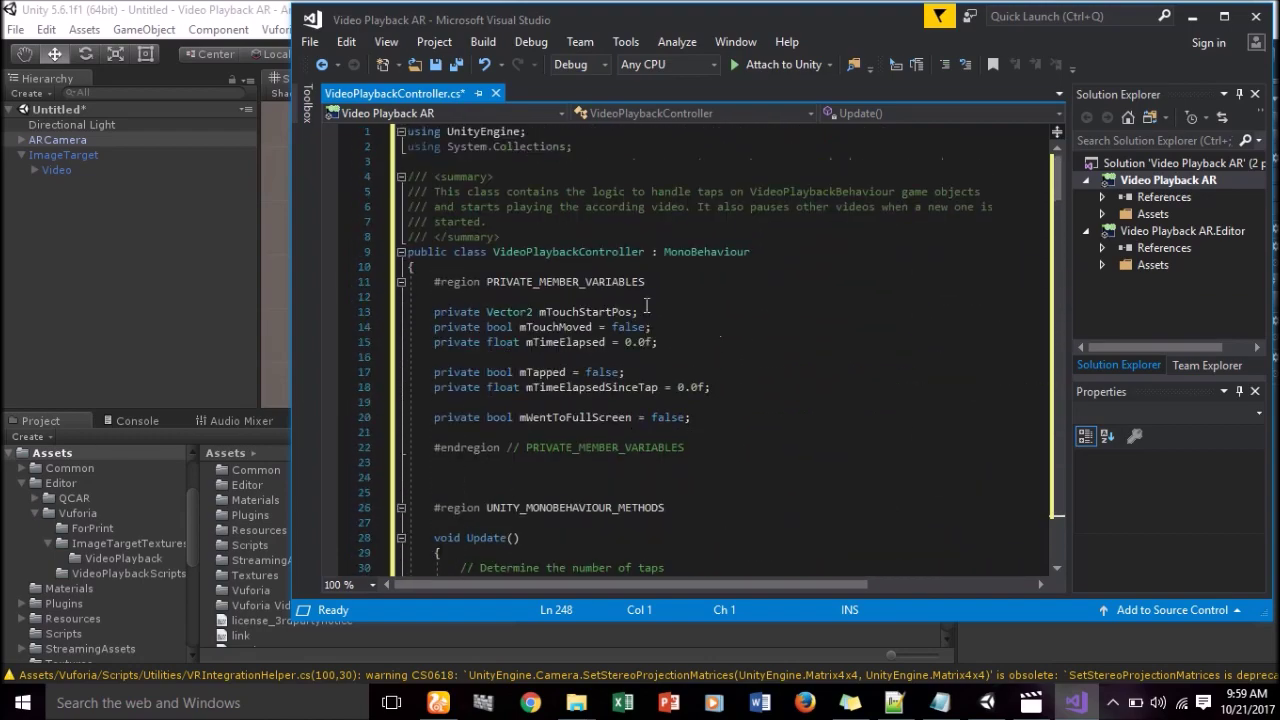
{"action": "double_click", "coordinate": [520, 252]}
{"action": "left_click", "coordinate": [640, 297]}
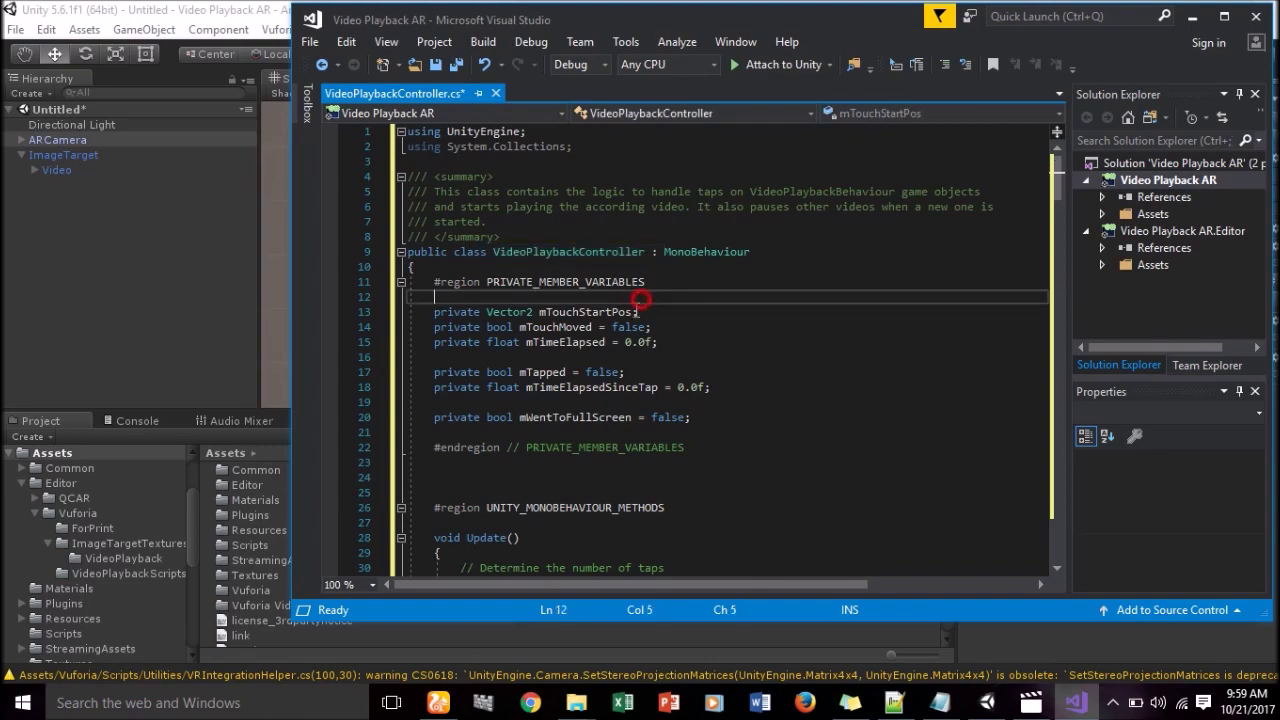
{"action": "scroll", "coordinate": [678, 428], "scroll_direction": "down", "scroll_amount": 5}
{"action": "scroll", "coordinate": [678, 428], "scroll_direction": "down", "scroll_amount": 11}
{"action": "scroll", "coordinate": [680, 430], "scroll_direction": "down", "scroll_amount": 10}
{"action": "scroll", "coordinate": [682, 431], "scroll_direction": "down", "scroll_amount": 9}
{"action": "scroll", "coordinate": [685, 433], "scroll_direction": "down", "scroll_amount": 10}
{"action": "scroll", "coordinate": [685, 433], "scroll_direction": "down", "scroll_amount": 11}
{"action": "scroll", "coordinate": [685, 433], "scroll_direction": "down", "scroll_amount": 11}
{"action": "scroll", "coordinate": [686, 433], "scroll_direction": "down", "scroll_amount": 8}
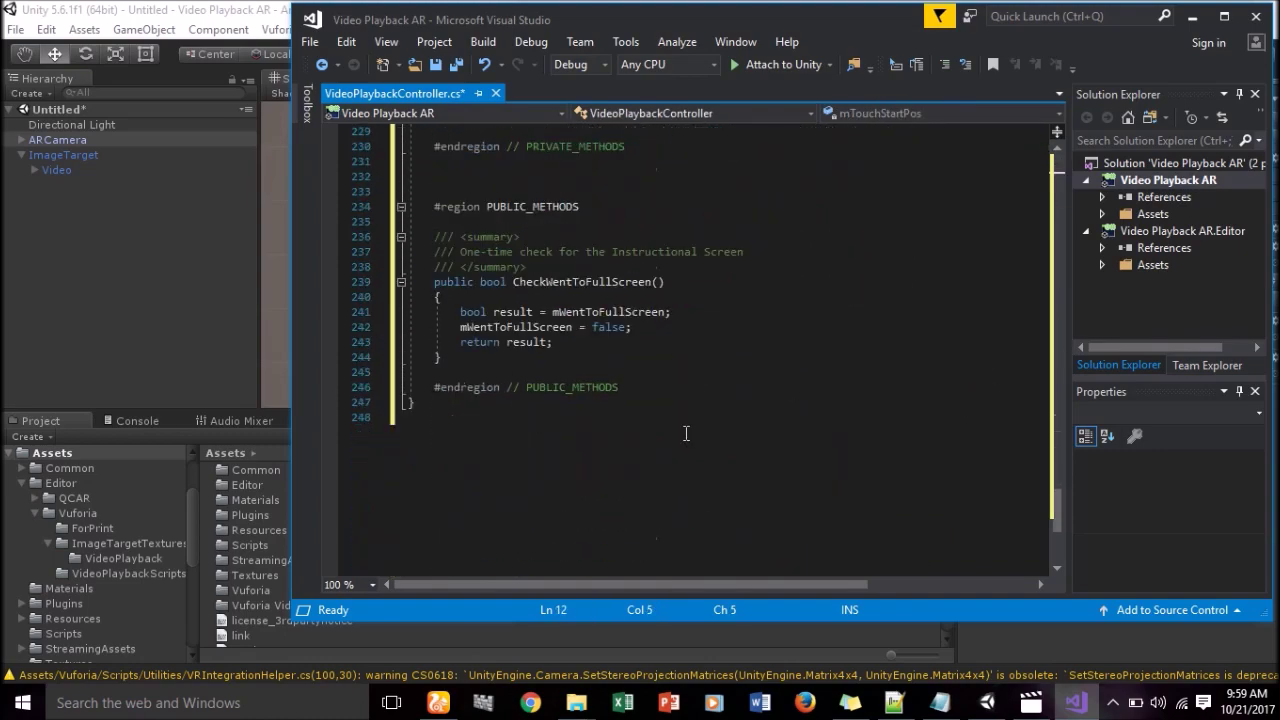
{"action": "key", "text": "ctrl+s"}
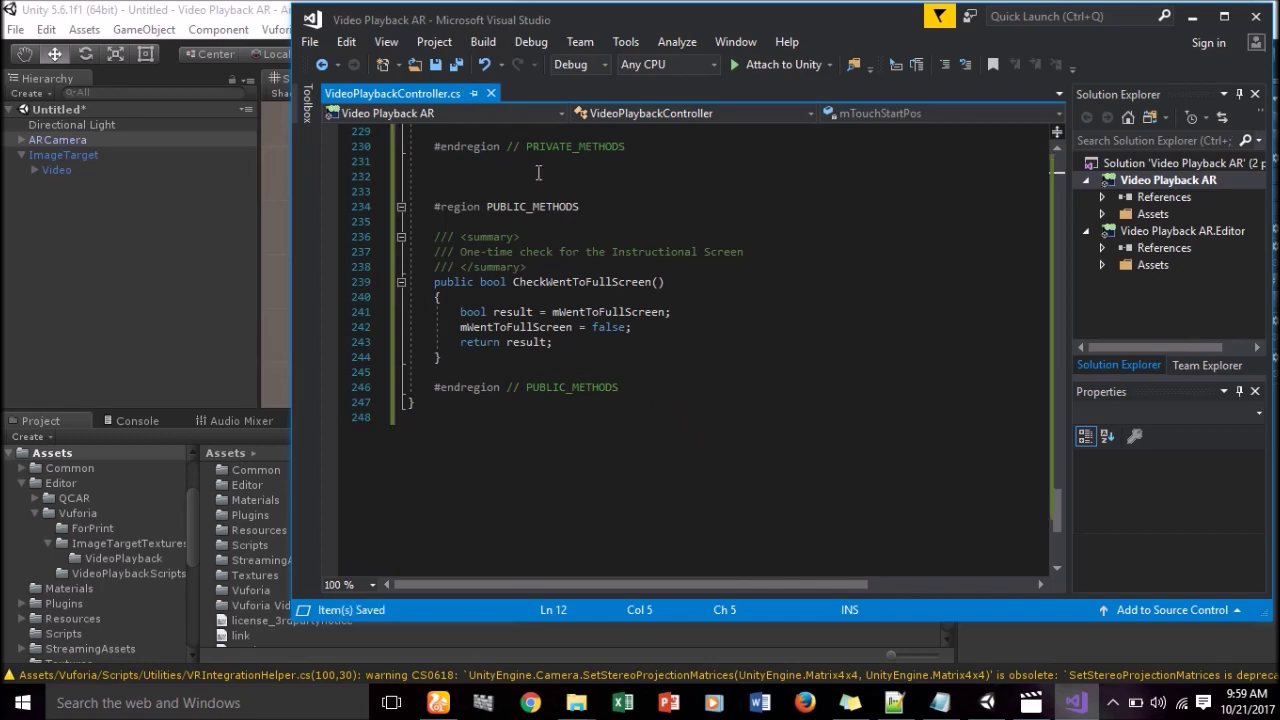
{"action": "left_click", "coordinate": [1193, 16]}
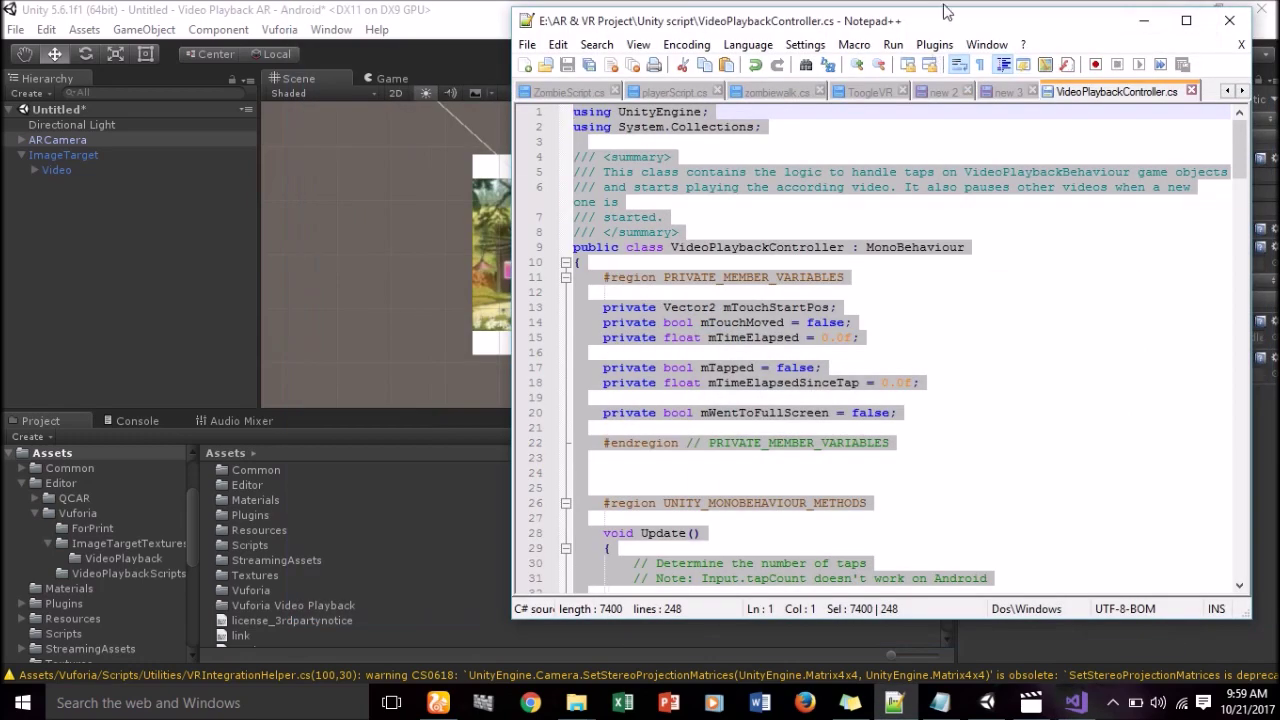
Run the AR scene in Play mode to test marker tracking by webcam, then stop it.
{"action": "left_click", "coordinate": [945, 6]}
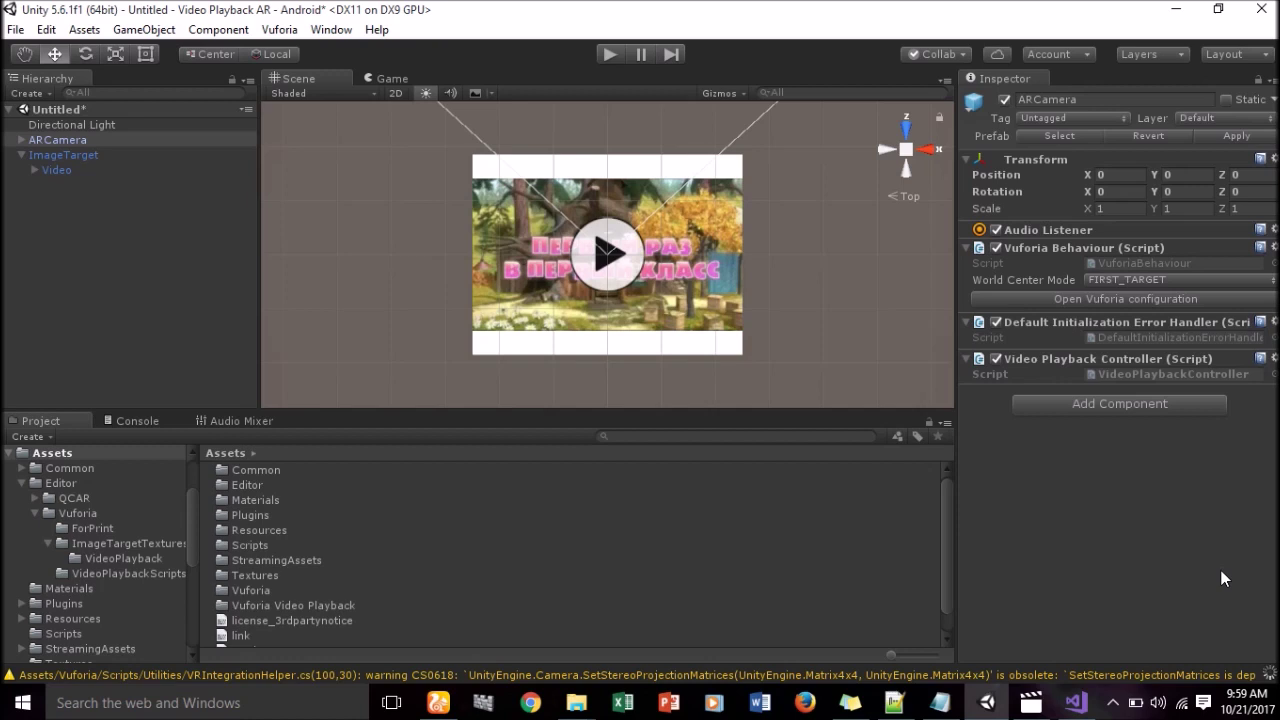
{"action": "left_click", "coordinate": [603, 58]}
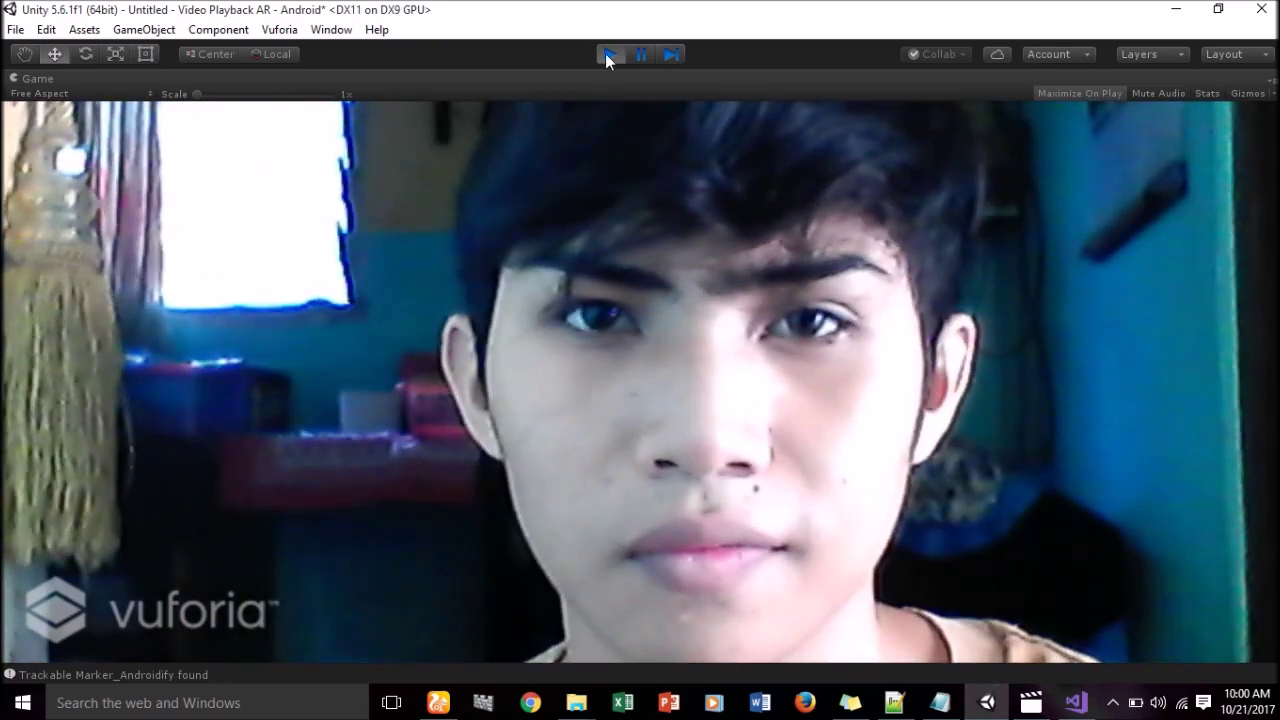
{"action": "left_click", "coordinate": [606, 55]}
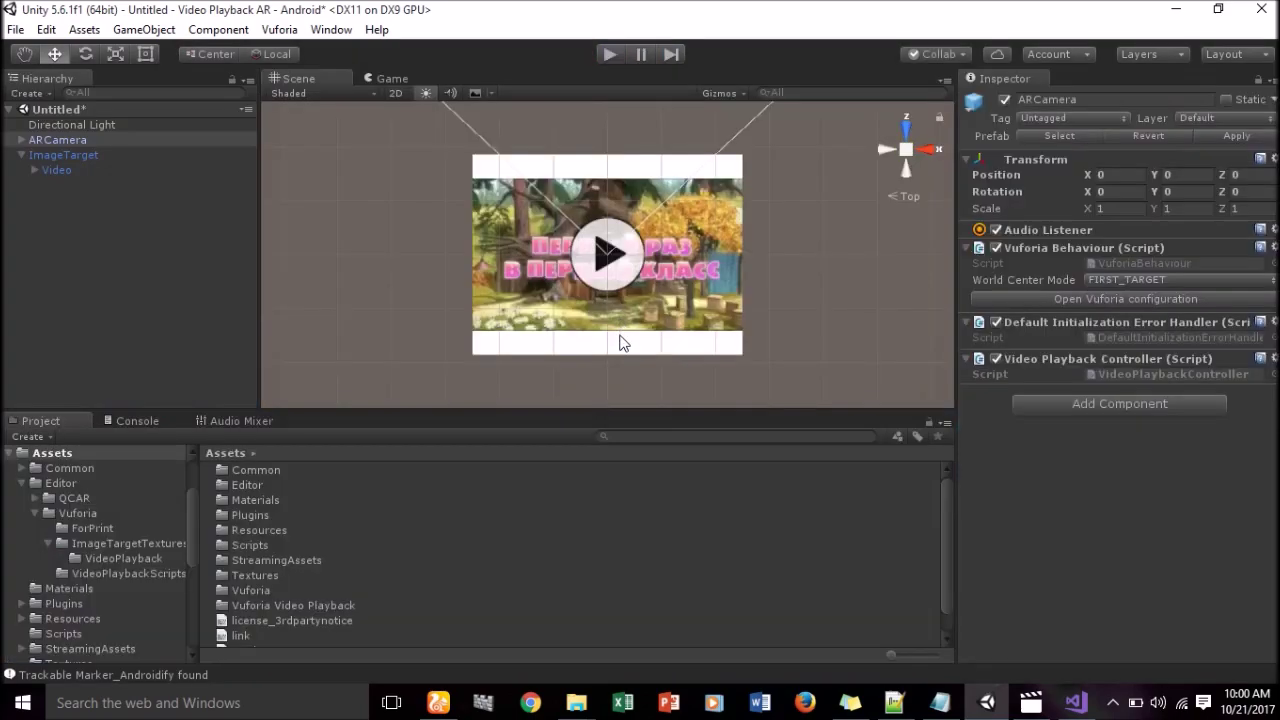
Open the Asset Store window from the Window menu and maximize it.
{"action": "left_click", "coordinate": [452, 262]}
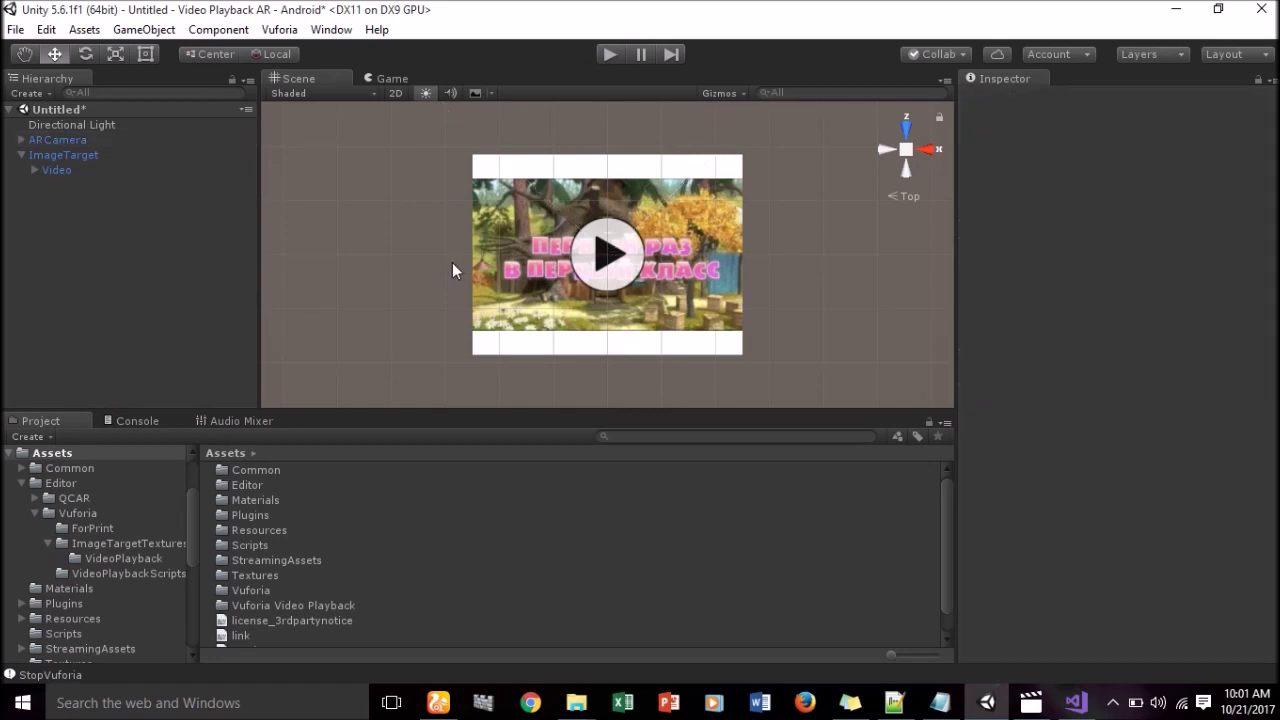
{"action": "left_click", "coordinate": [325, 30]}
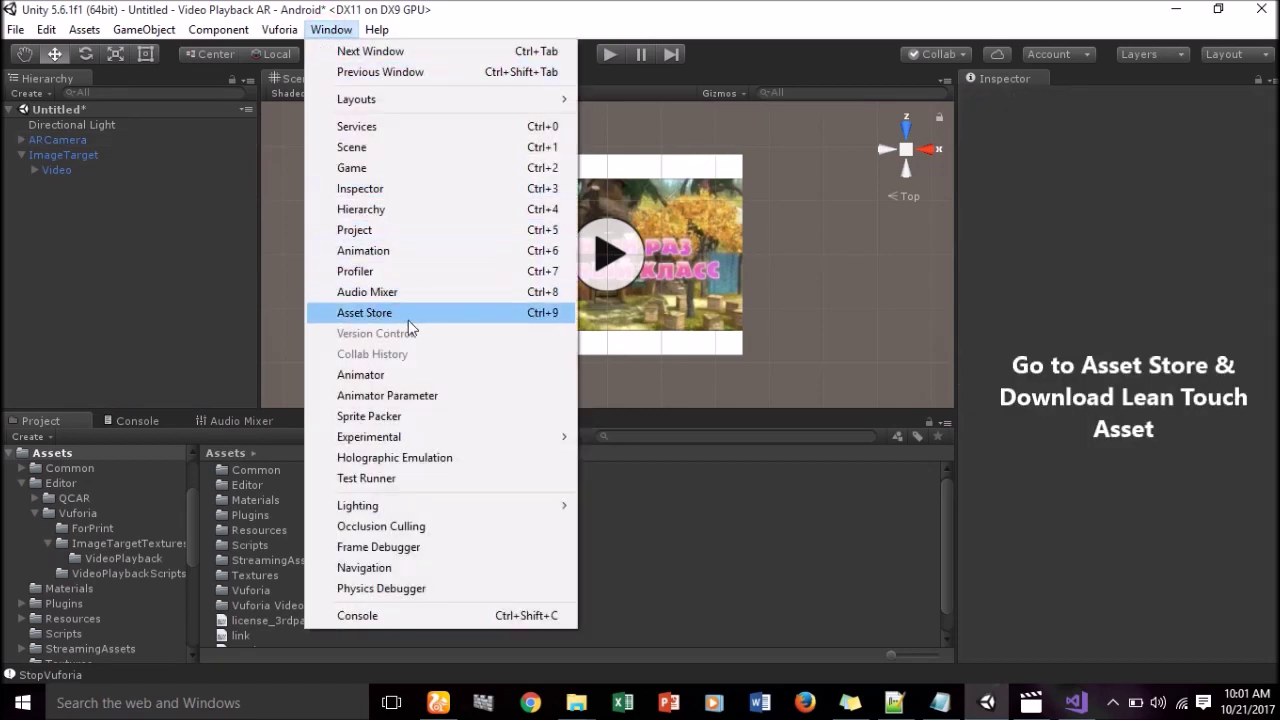
{"action": "left_click", "coordinate": [380, 315]}
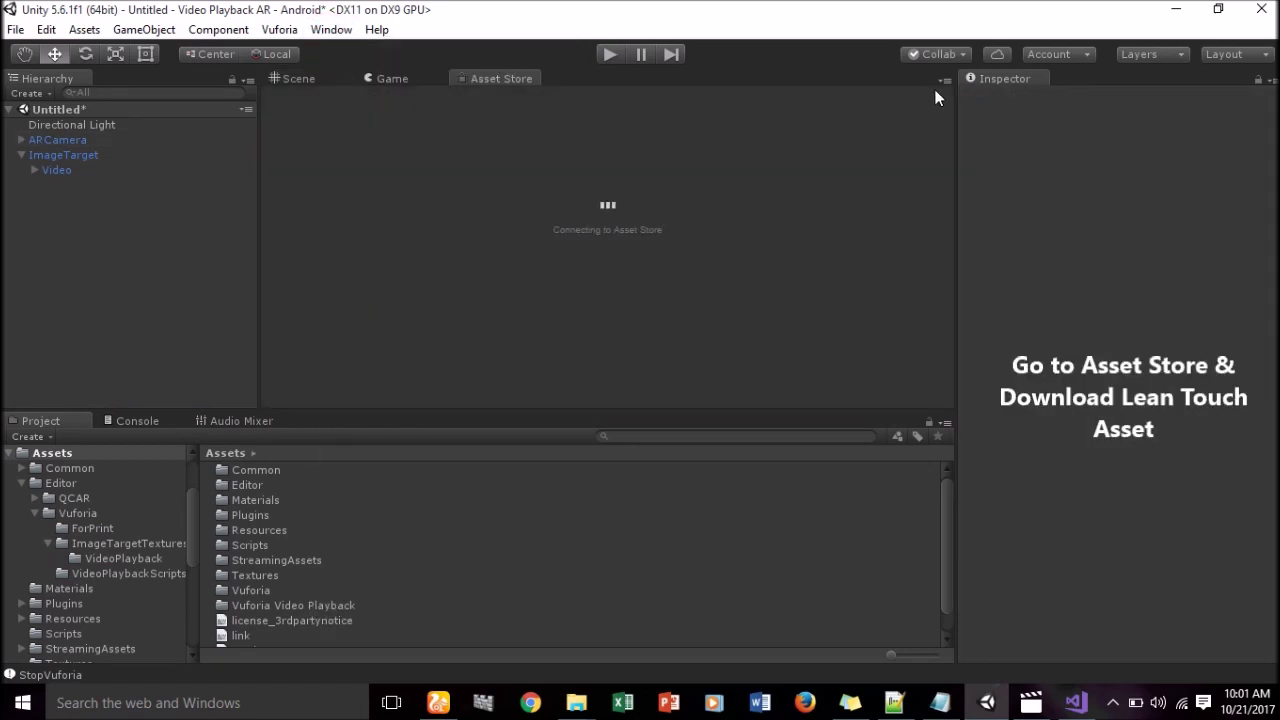
{"action": "left_click", "coordinate": [944, 80]}
{"action": "left_click", "coordinate": [959, 127]}
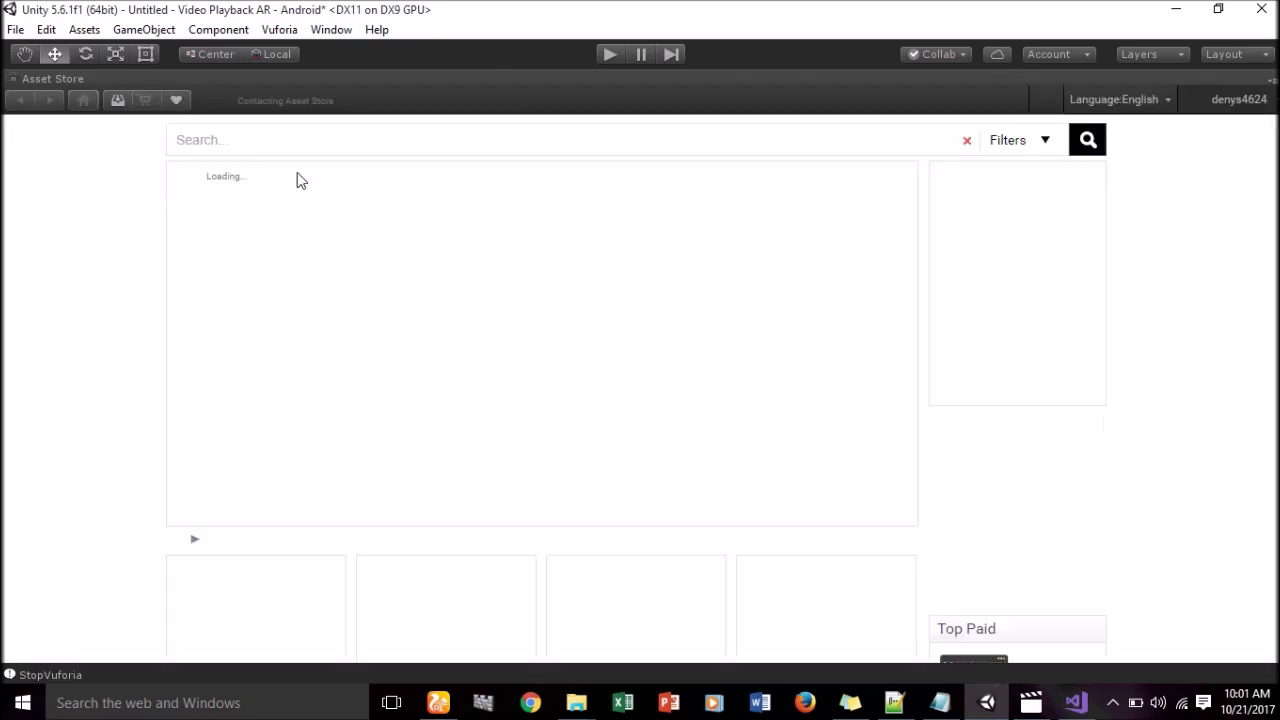
Search the Asset Store for 'lean touch' and open the free Lean Touch package.
{"action": "left_click", "coordinate": [293, 140]}
{"action": "type", "text": "lean touch"}
{"action": "key", "text": "Return"}
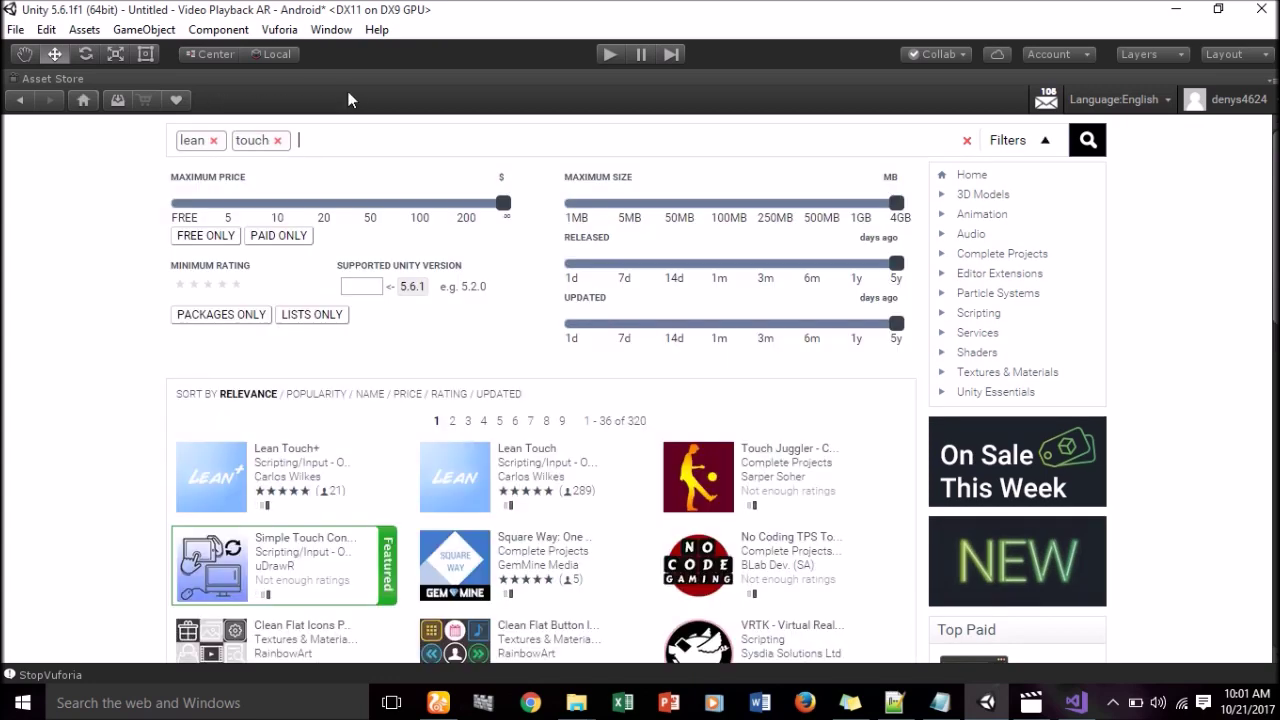
{"action": "left_click", "coordinate": [529, 455]}
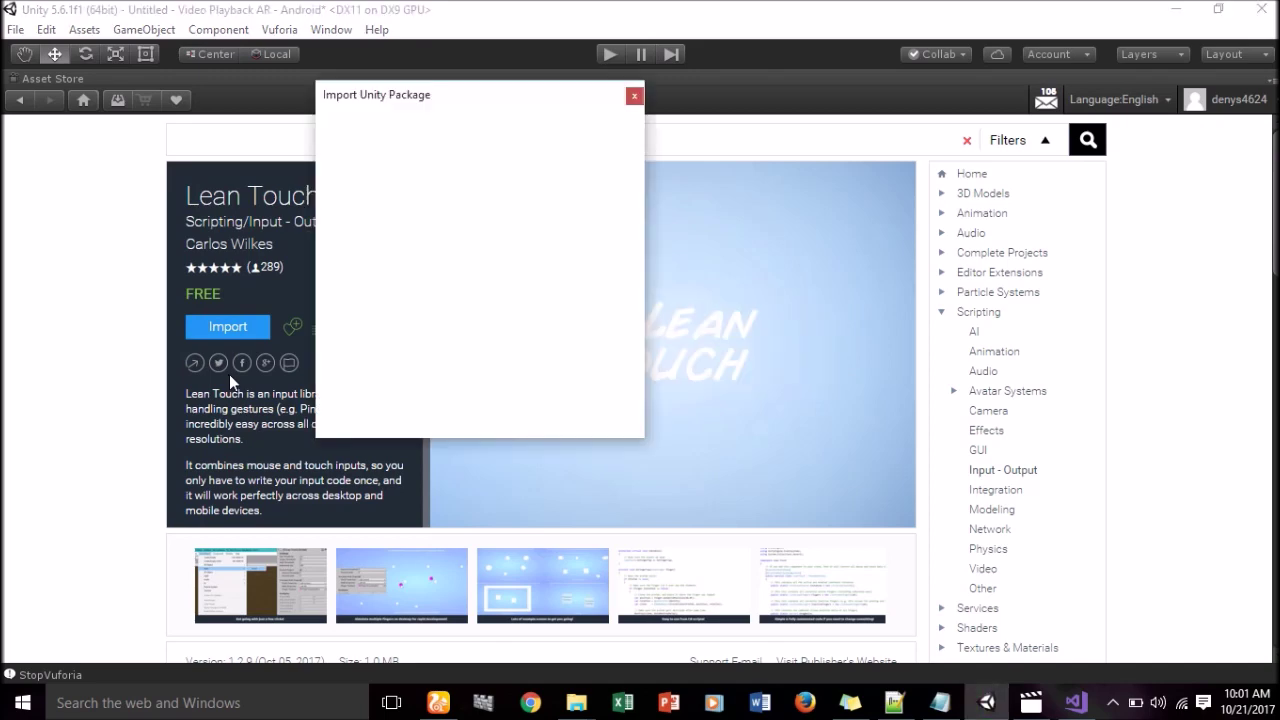
Import all Lean Touch package files, then un-maximize the Asset Store window.
{"action": "scroll", "coordinate": [496, 319], "scroll_direction": "down", "scroll_amount": 5}
{"action": "scroll", "coordinate": [496, 326], "scroll_direction": "down", "scroll_amount": 5}
{"action": "scroll", "coordinate": [496, 328], "scroll_direction": "down", "scroll_amount": 5}
{"action": "scroll", "coordinate": [498, 332], "scroll_direction": "down", "scroll_amount": 5}
{"action": "scroll", "coordinate": [498, 332], "scroll_direction": "up", "scroll_amount": 2}
{"action": "scroll", "coordinate": [498, 332], "scroll_direction": "up", "scroll_amount": 5}
{"action": "scroll", "coordinate": [498, 332], "scroll_direction": "up", "scroll_amount": 5}
{"action": "scroll", "coordinate": [498, 332], "scroll_direction": "up", "scroll_amount": 5}
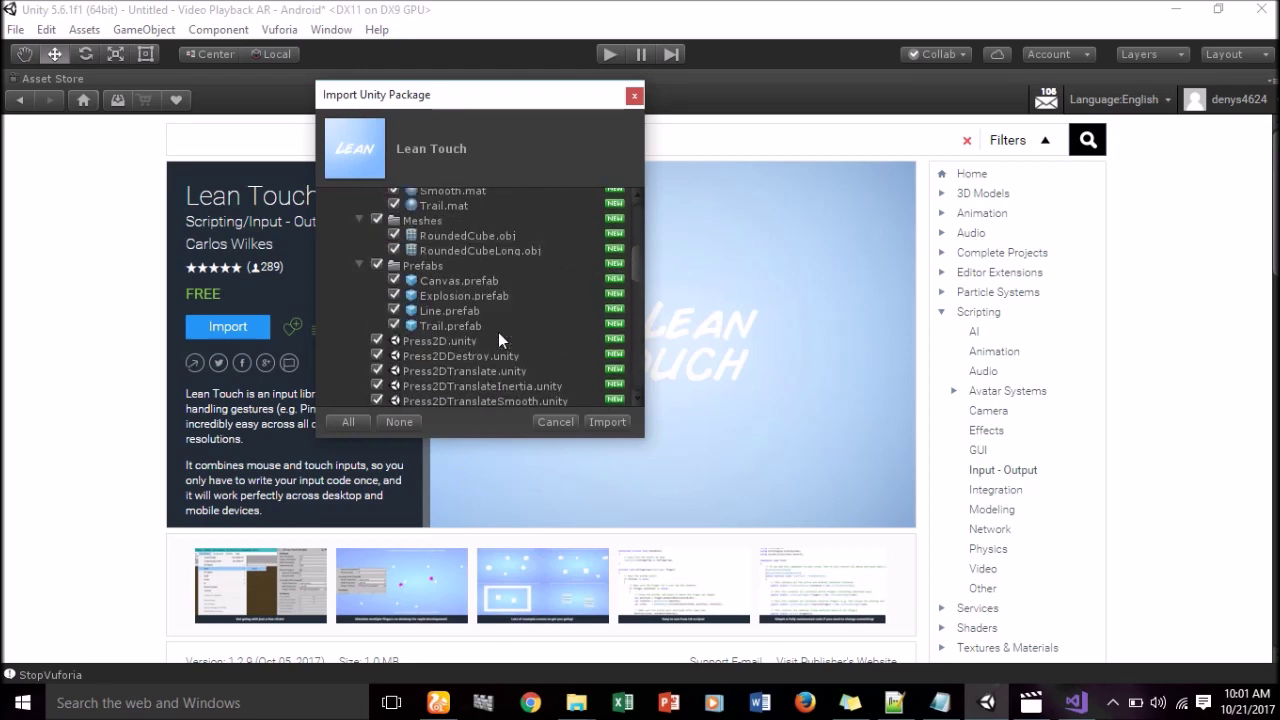
{"action": "left_click", "coordinate": [608, 422]}
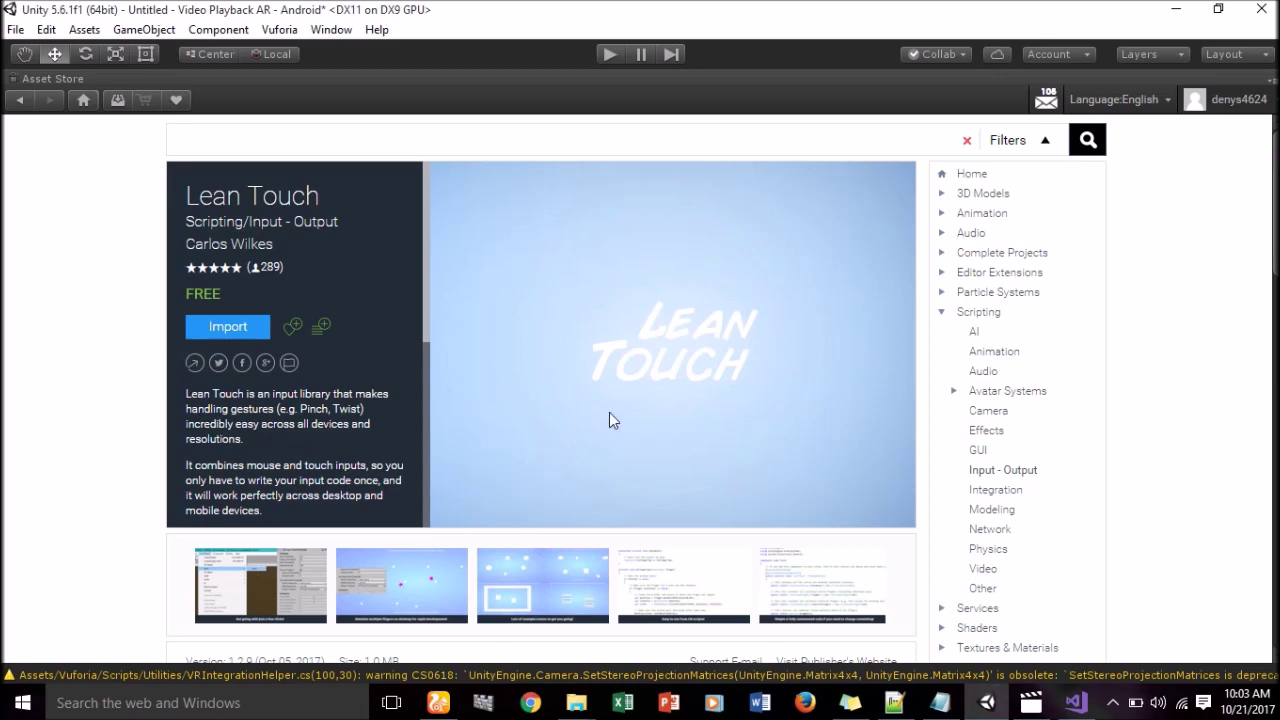
{"action": "left_click", "coordinate": [1272, 86]}
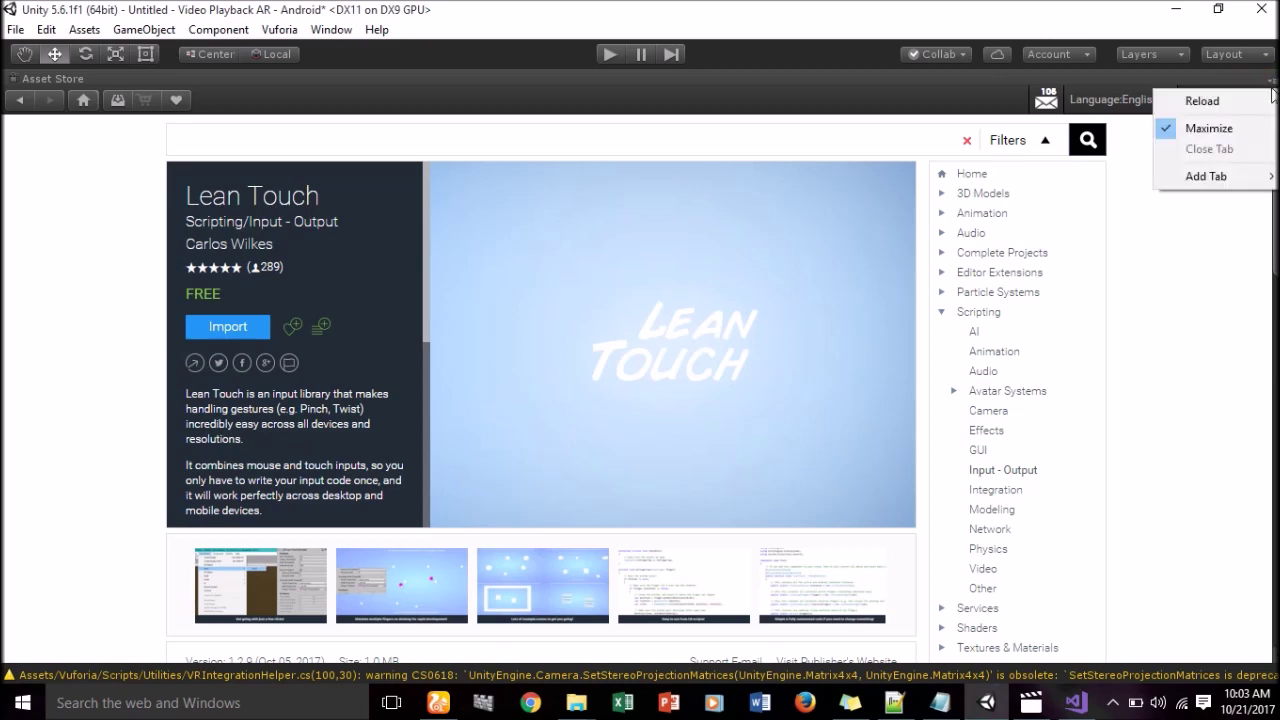
{"action": "left_click", "coordinate": [1220, 126]}
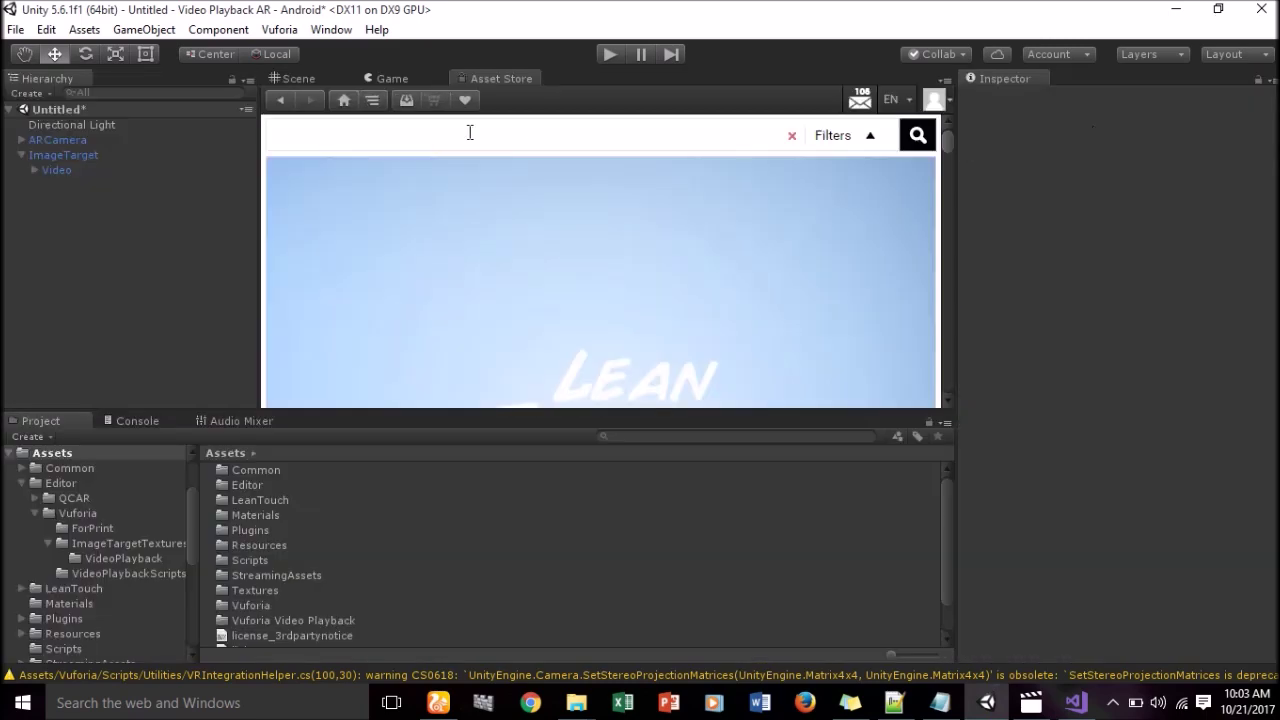
Return to the Scene view and select LeanScale under LeanTouch > Examples > Scripts.
{"action": "left_click", "coordinate": [300, 76]}
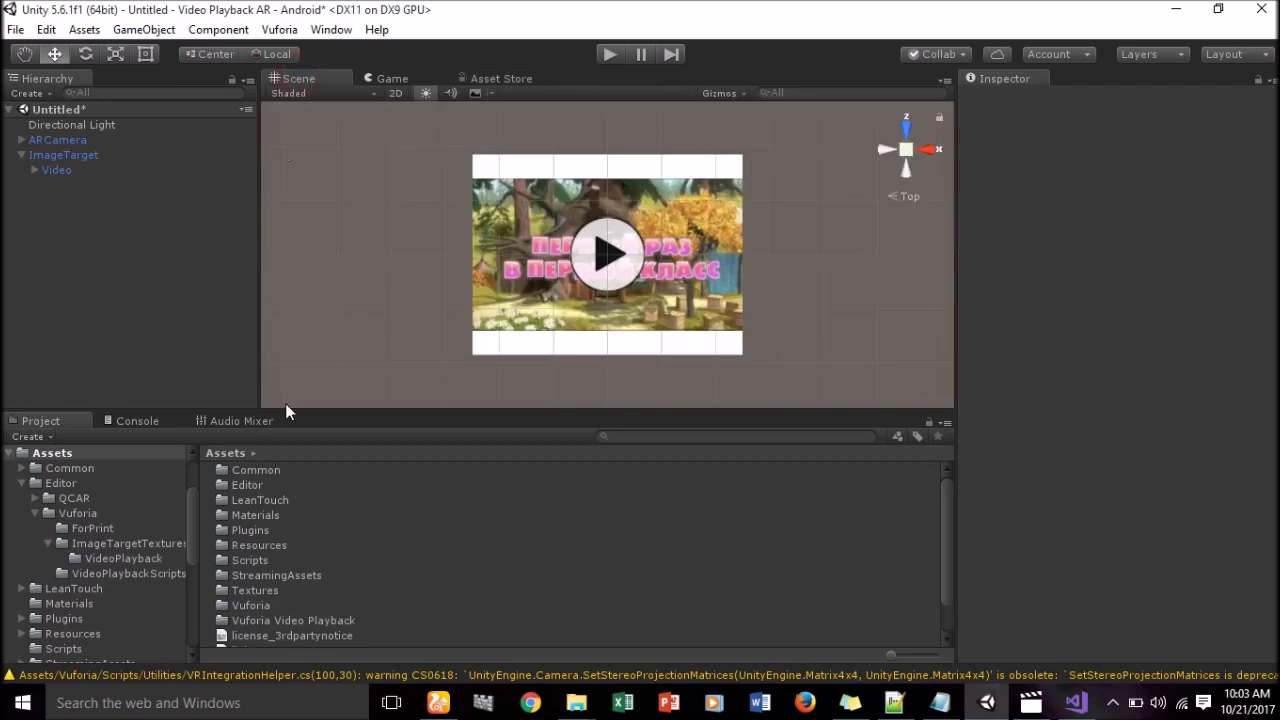
{"action": "scroll", "coordinate": [313, 530], "scroll_direction": "down", "scroll_amount": 3}
{"action": "scroll", "coordinate": [284, 526], "scroll_direction": "up", "scroll_amount": 3}
{"action": "left_click", "coordinate": [258, 500]}
{"action": "double_click", "coordinate": [260, 500]}
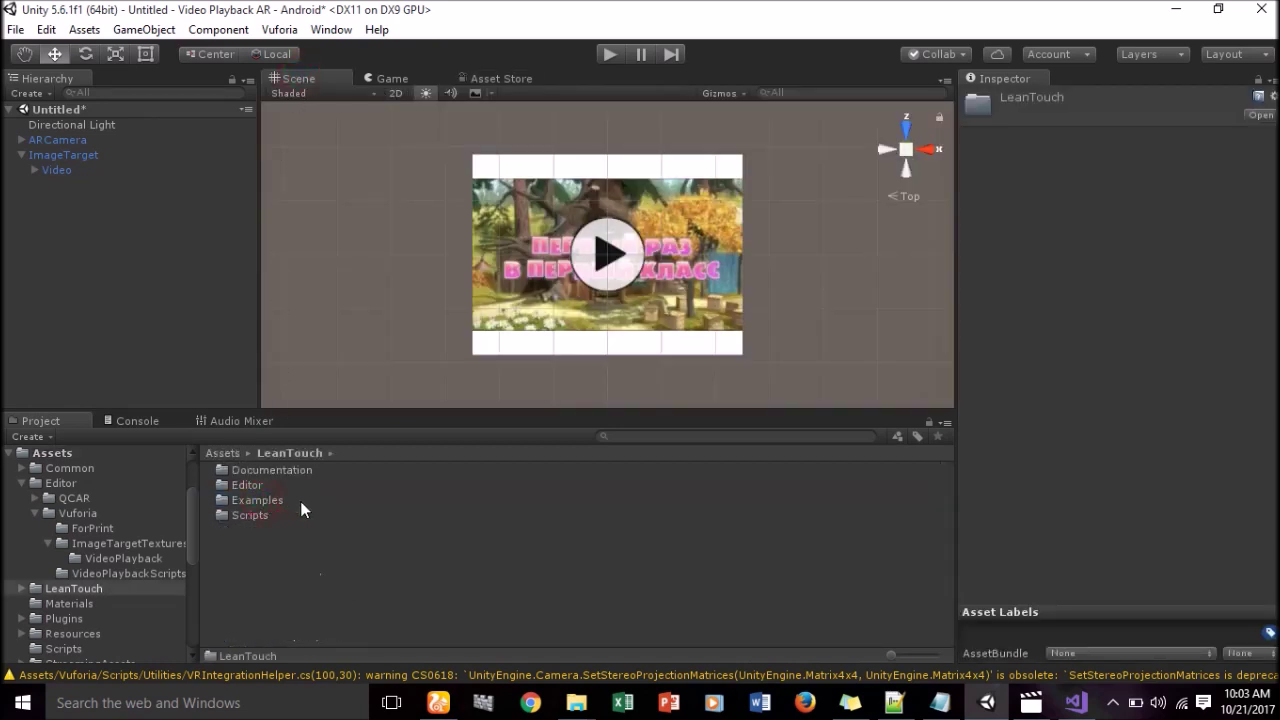
{"action": "double_click", "coordinate": [253, 516]}
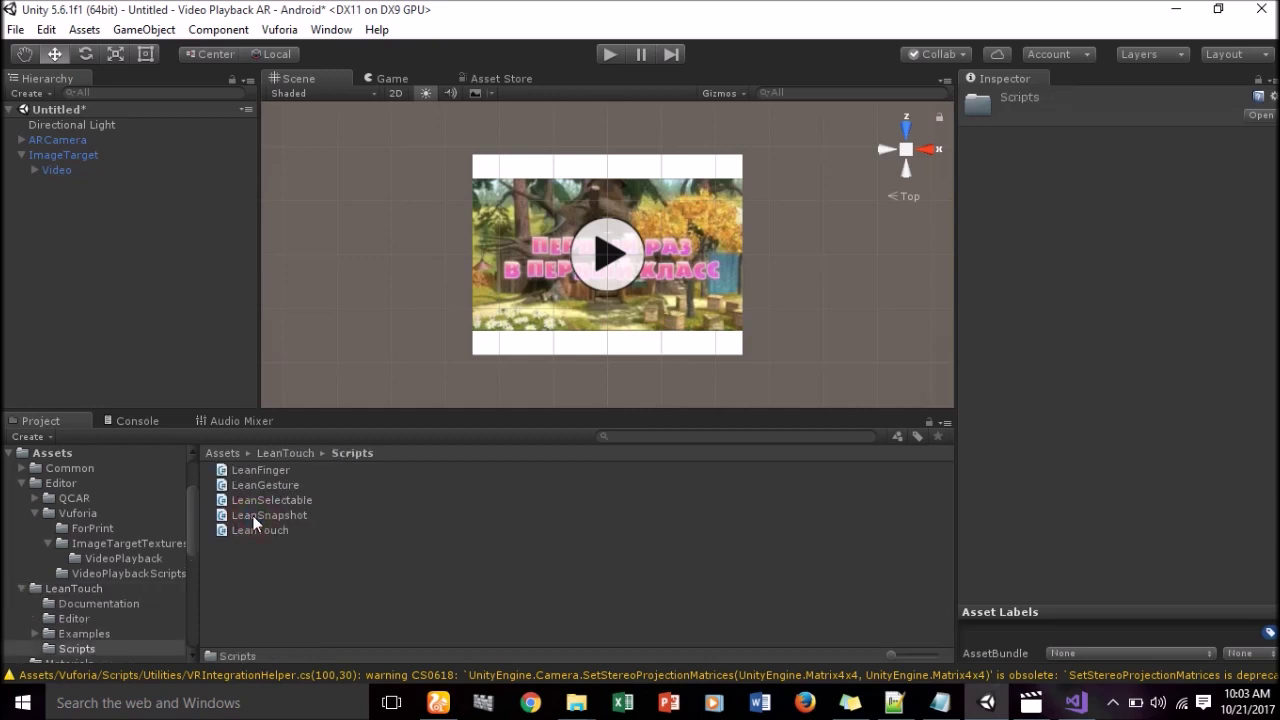
{"action": "left_click", "coordinate": [283, 453]}
{"action": "left_click", "coordinate": [257, 503]}
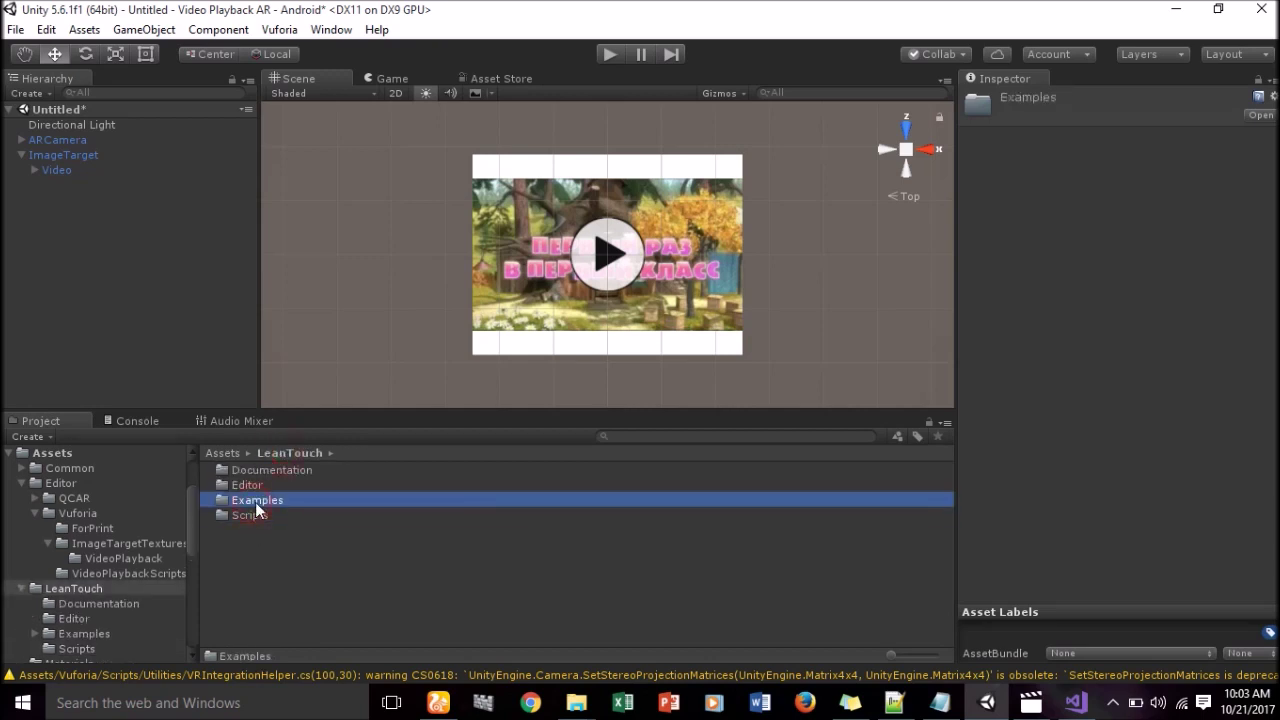
{"action": "double_click", "coordinate": [254, 506]}
{"action": "left_click", "coordinate": [248, 530]}
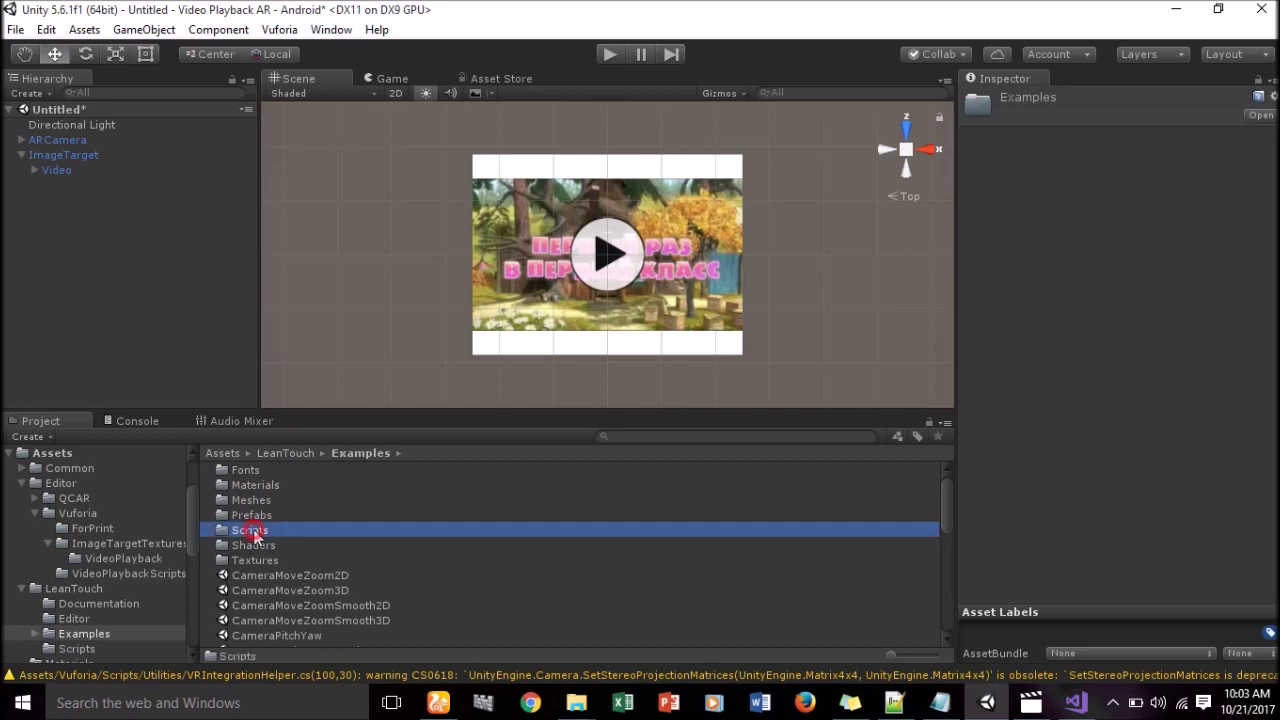
{"action": "double_click", "coordinate": [266, 533]}
{"action": "scroll", "coordinate": [340, 568], "scroll_direction": "down", "scroll_amount": 3}
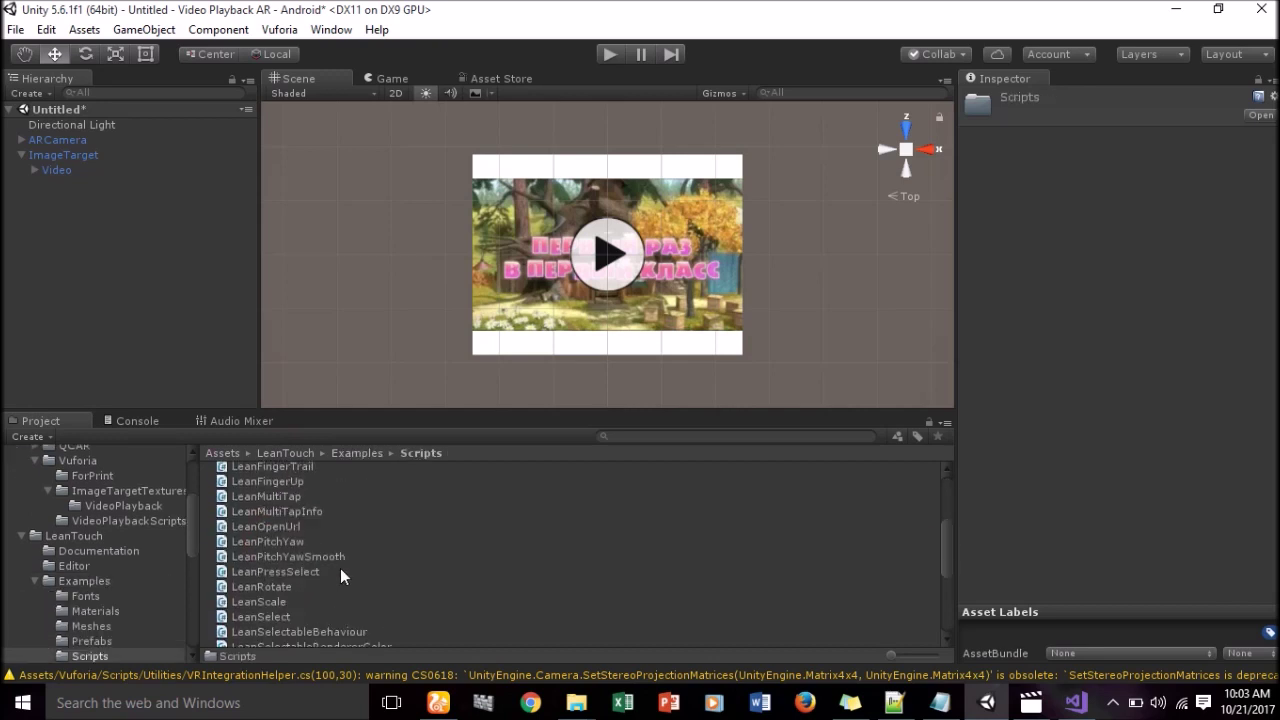
{"action": "scroll", "coordinate": [312, 577], "scroll_direction": "down", "scroll_amount": 2}
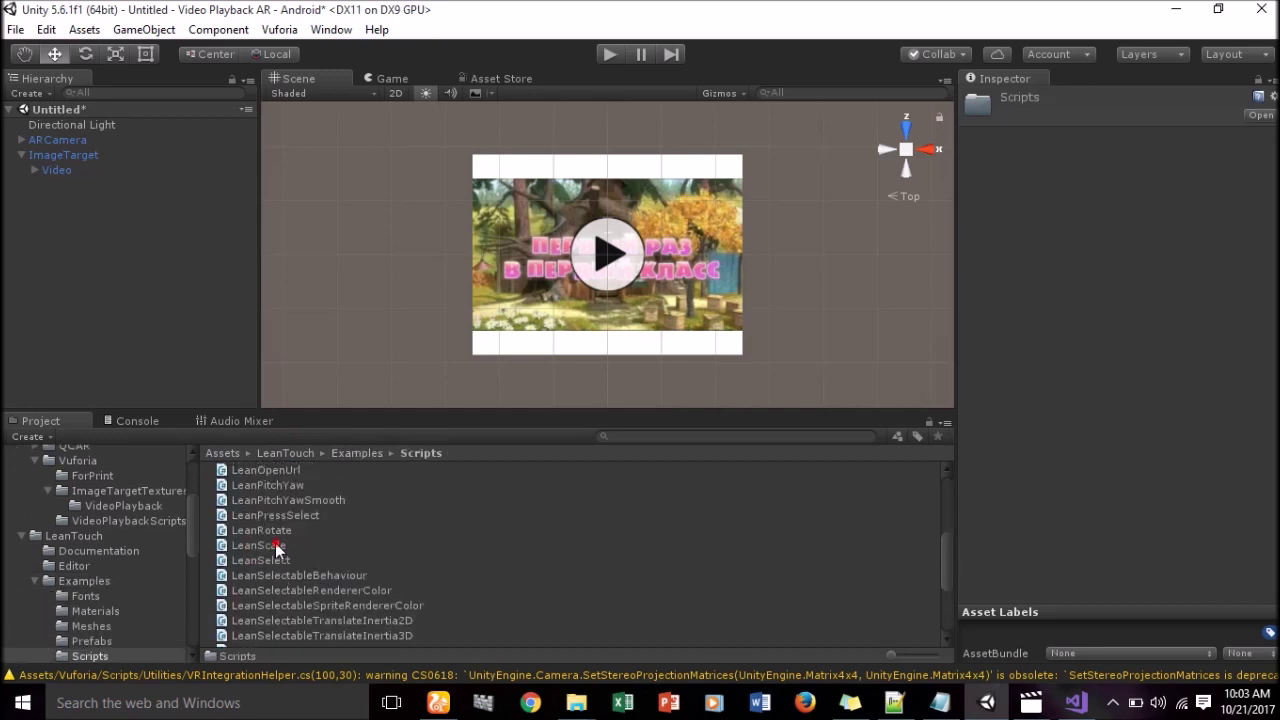
{"action": "left_click", "coordinate": [276, 545]}
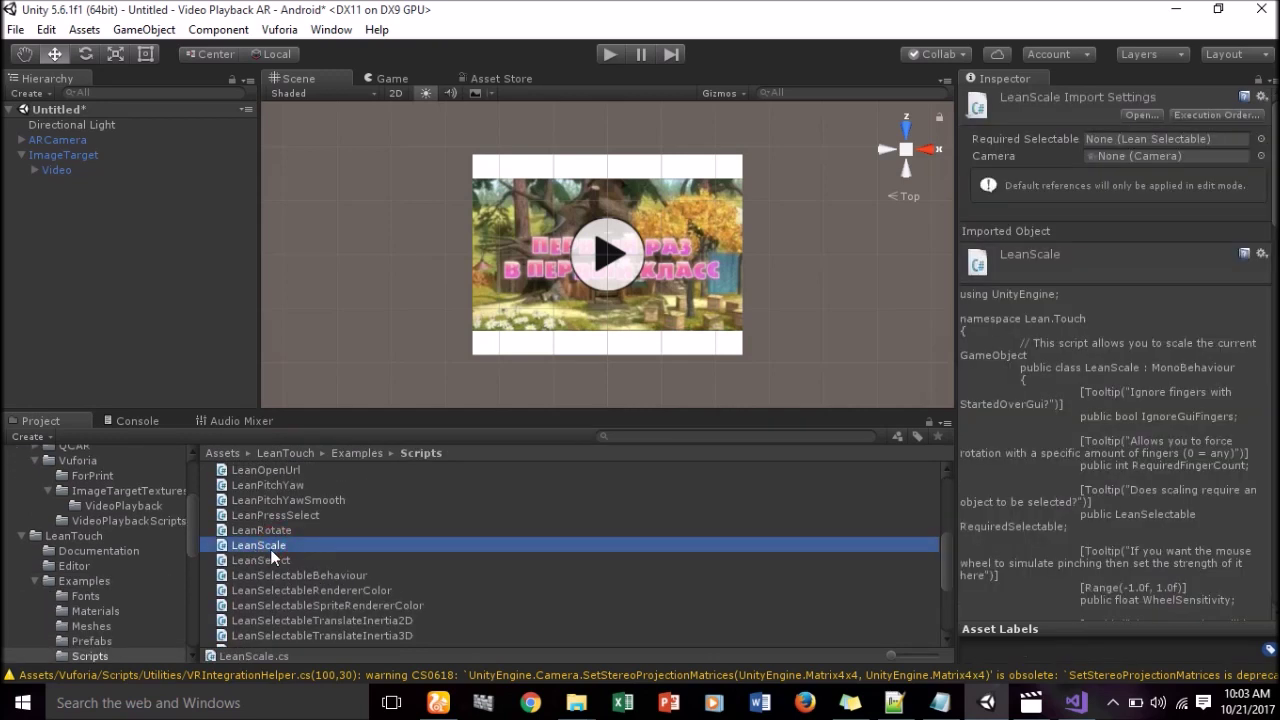
Add a Lean Scale component to the Video object under ImageTarget by dropping the LeanScale script onto it.
{"action": "left_click", "coordinate": [56, 170]}
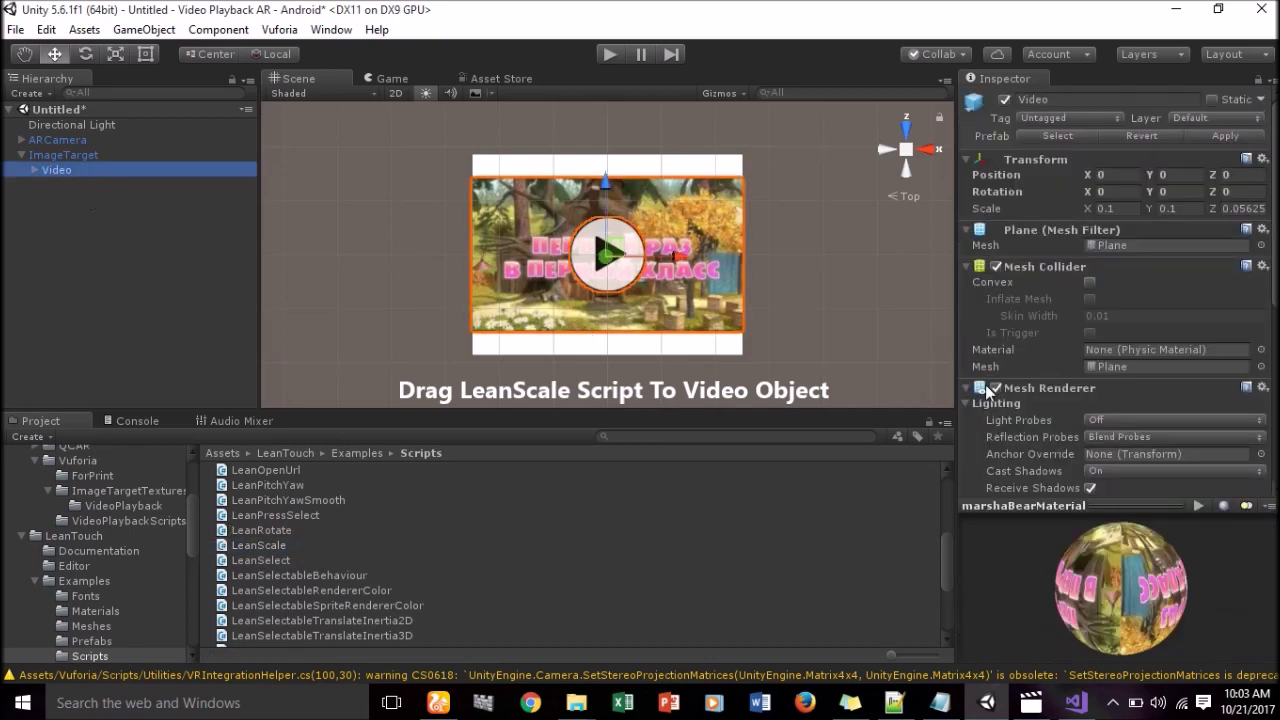
{"action": "scroll", "coordinate": [1117, 405], "scroll_direction": "down", "scroll_amount": 5}
{"action": "scroll", "coordinate": [1117, 405], "scroll_direction": "down", "scroll_amount": 5}
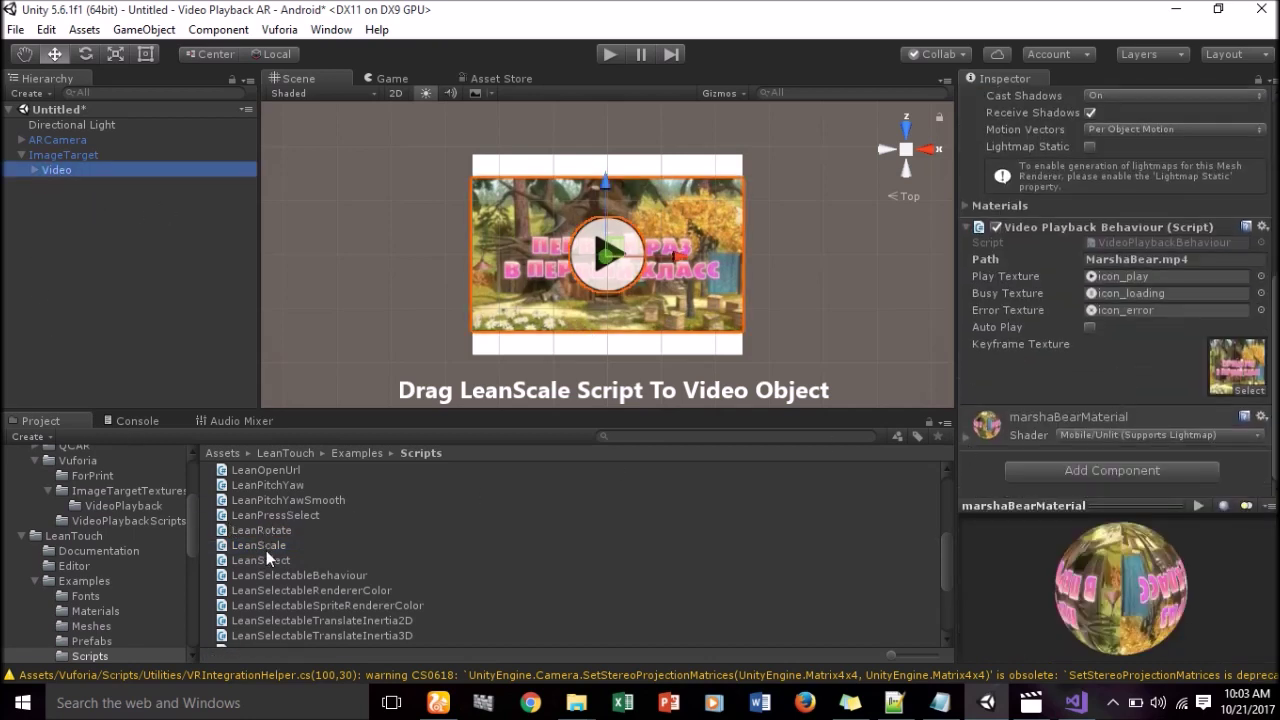
{"action": "mouse_move", "coordinate": [264, 547]}
{"action": "left_mouse_down"}
{"action": "mouse_move", "coordinate": [1068, 480]}
{"action": "mouse_move", "coordinate": [1096, 491]}
{"action": "left_mouse_up"}
{"action": "scroll", "coordinate": [1051, 468], "scroll_direction": "down", "scroll_amount": 2}
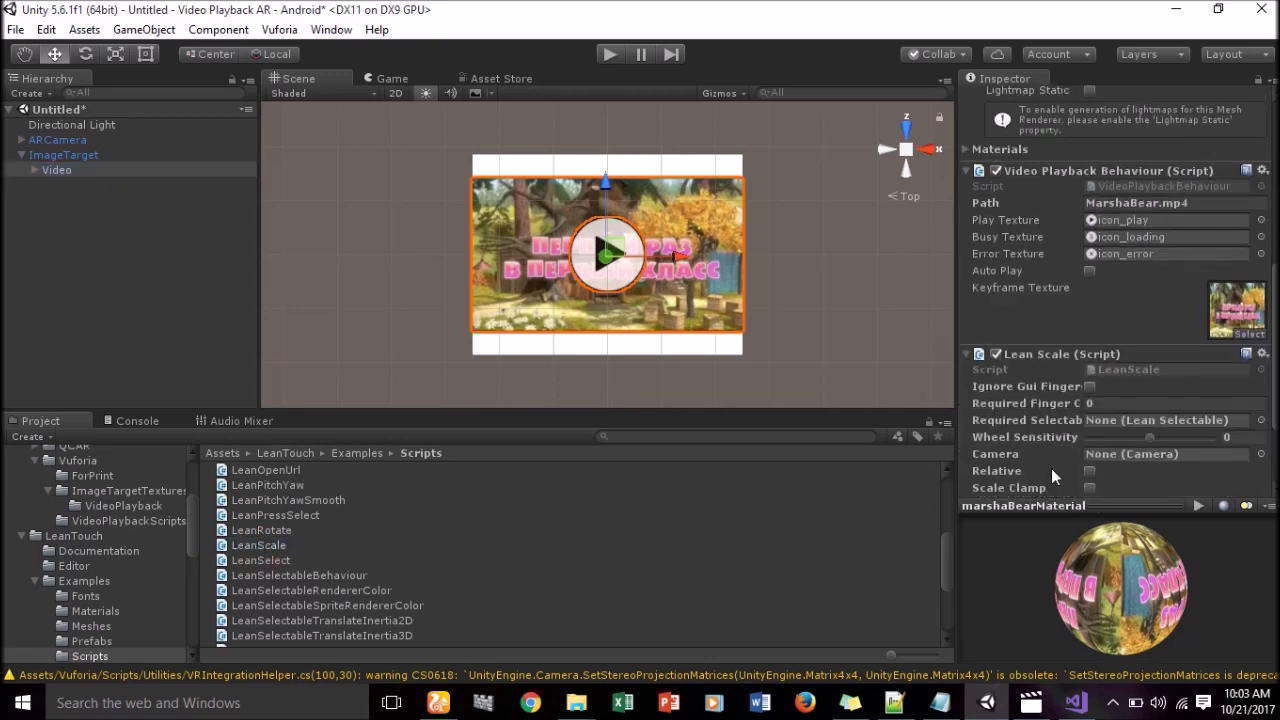
{"action": "scroll", "coordinate": [1040, 420], "scroll_direction": "down", "scroll_amount": 3}
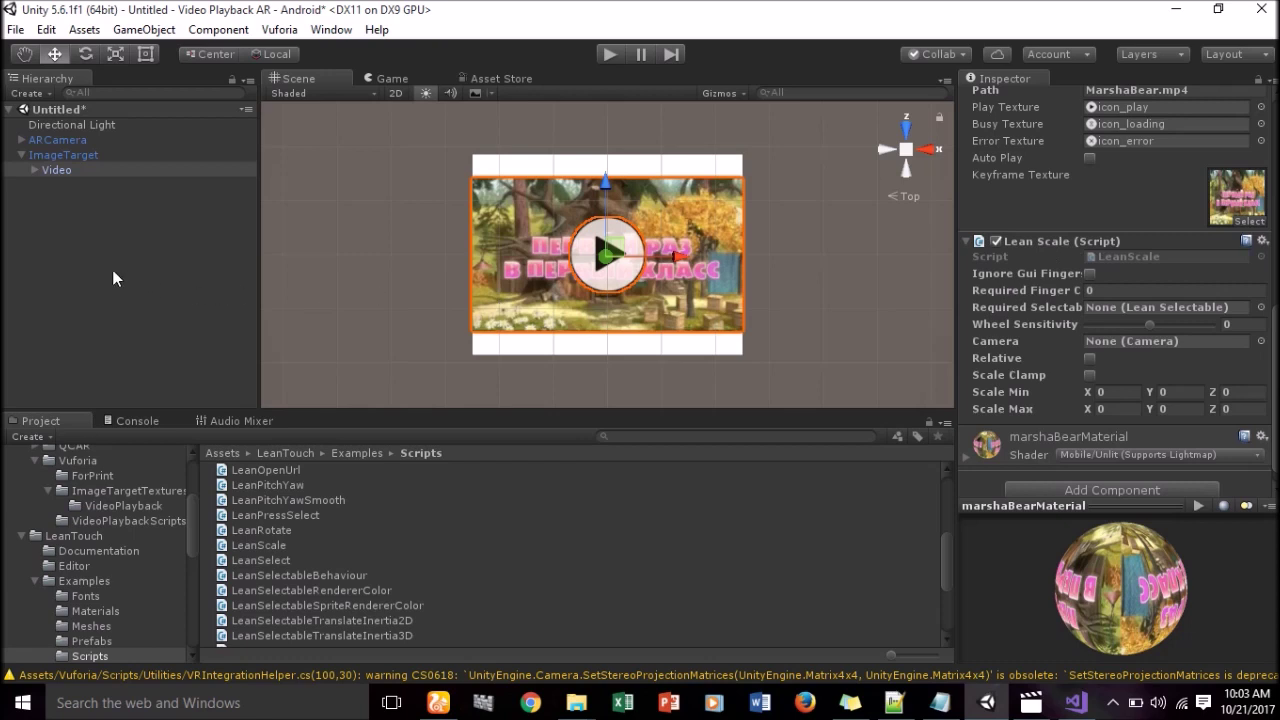
{"action": "left_click", "coordinate": [64, 214]}
{"action": "right_click", "coordinate": [64, 214]}
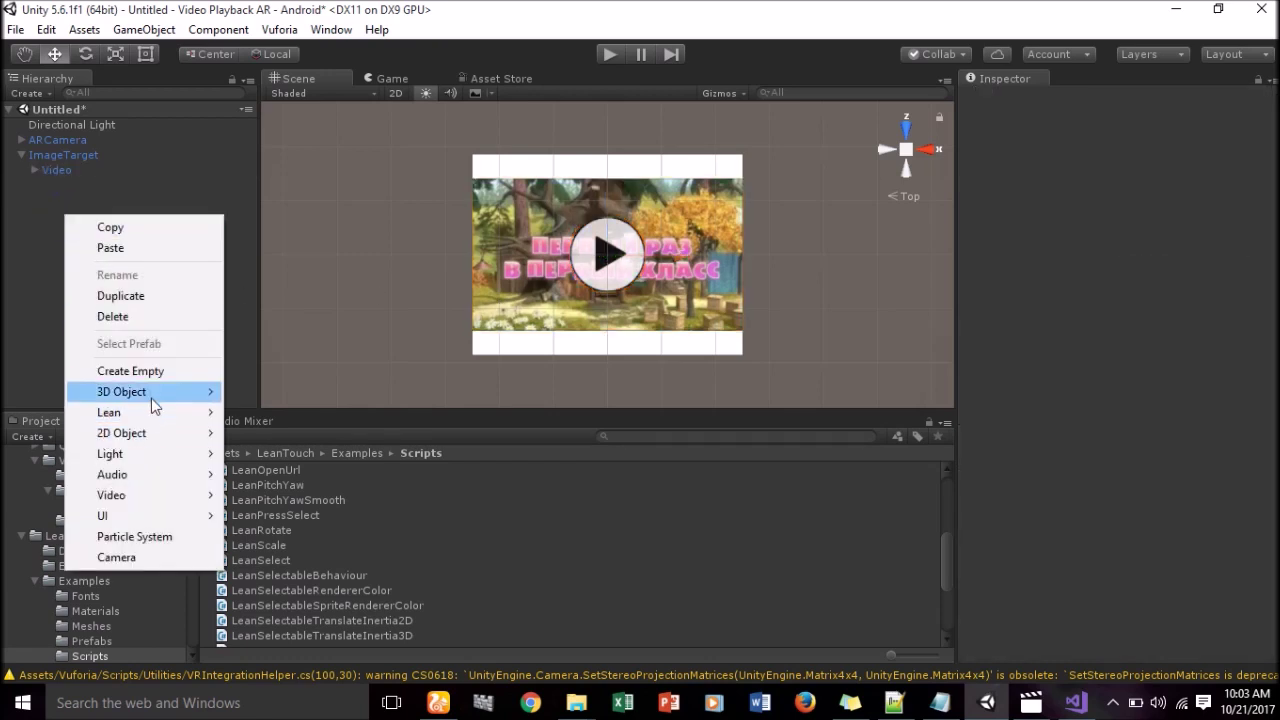
Create a Lean > Touch object in the Hierarchy and enter play mode.
{"action": "mouse_move", "coordinate": [124, 421]}
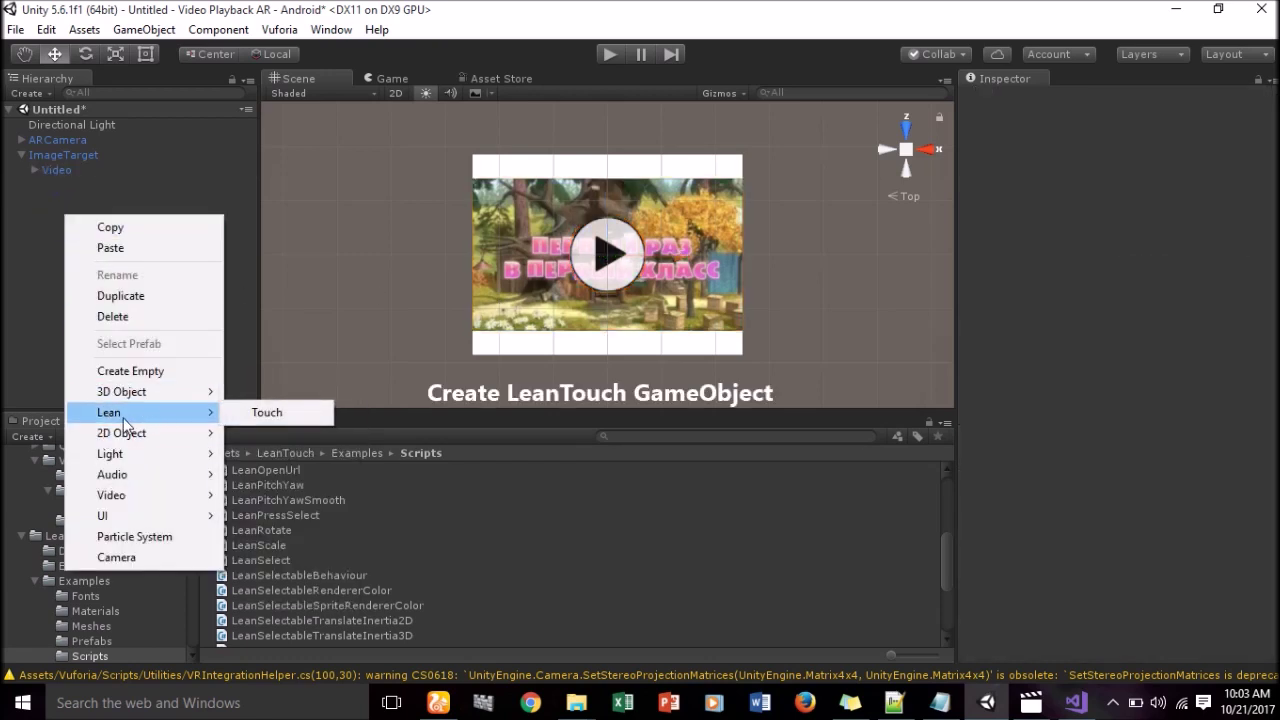
{"action": "left_click", "coordinate": [252, 413]}
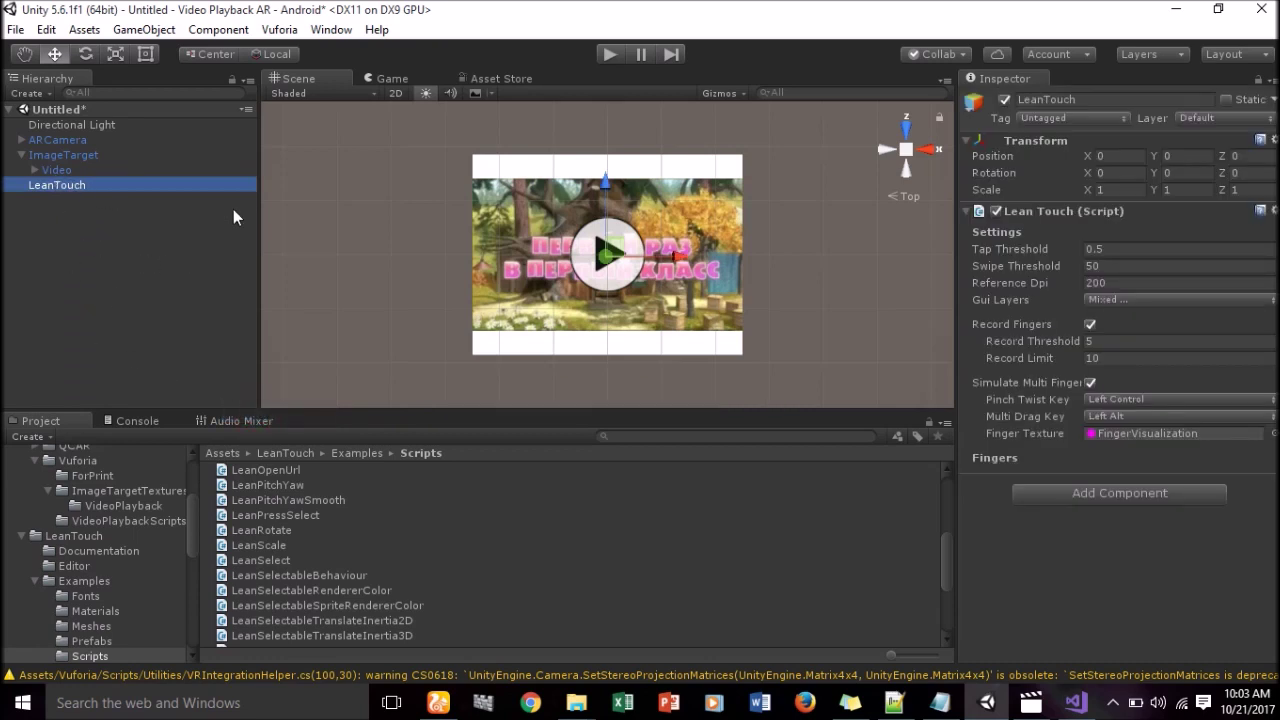
{"action": "left_click", "coordinate": [606, 55]}
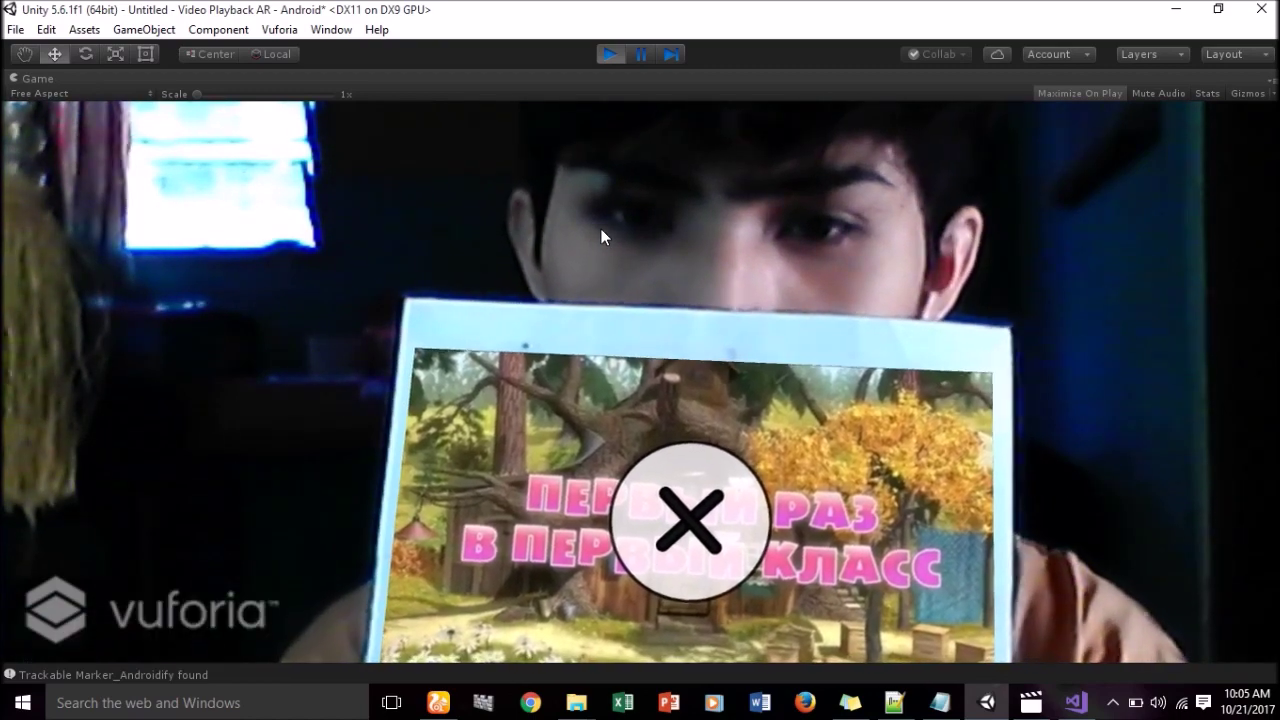
Test the video overlay on the webcam-tracked marker, then exit play mode.
{"action": "left_click", "coordinate": [771, 512]}
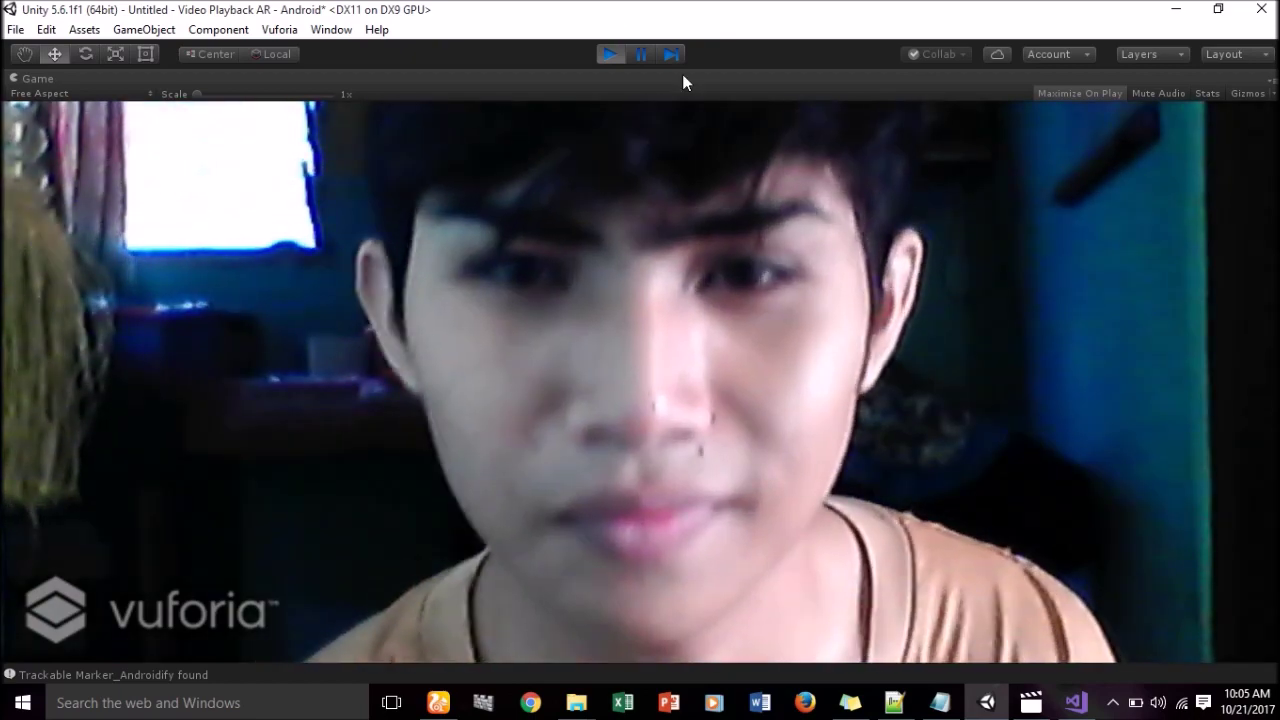
{"action": "left_click", "coordinate": [607, 56]}
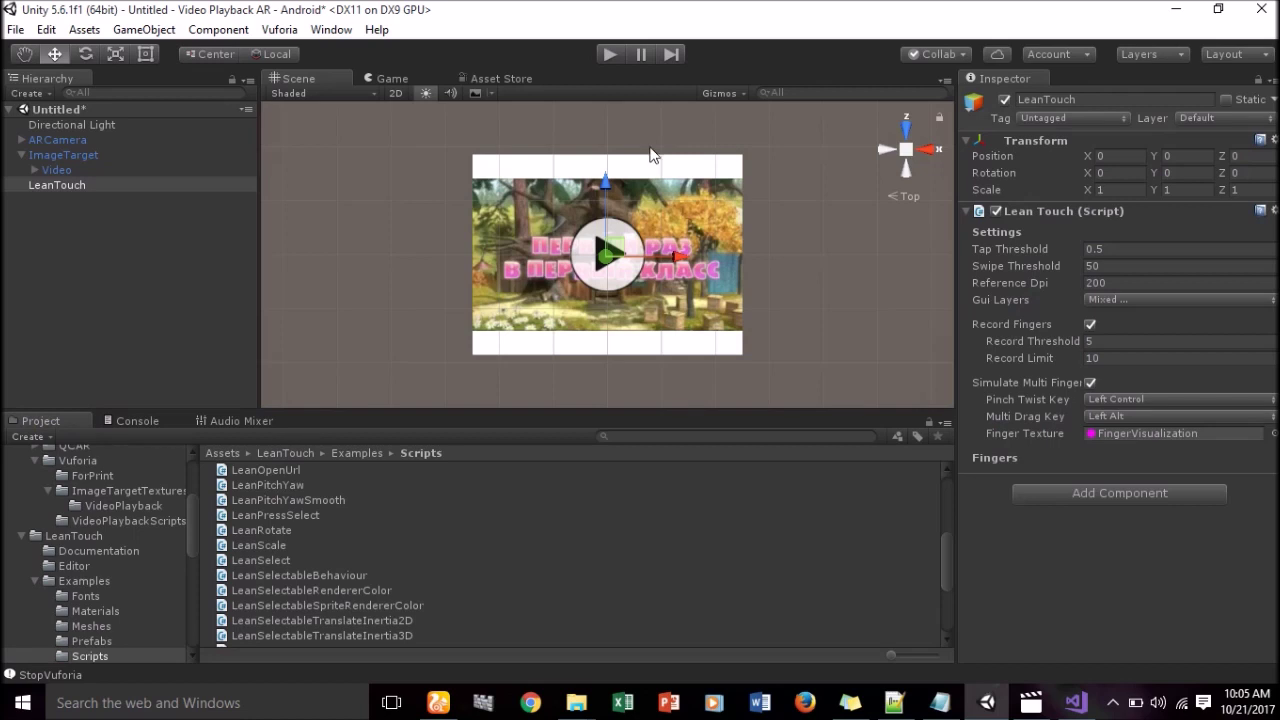
Open the Build Settings dialog from the File menu and close it again.
{"action": "left_click", "coordinate": [15, 30]}
{"action": "left_click", "coordinate": [95, 216]}
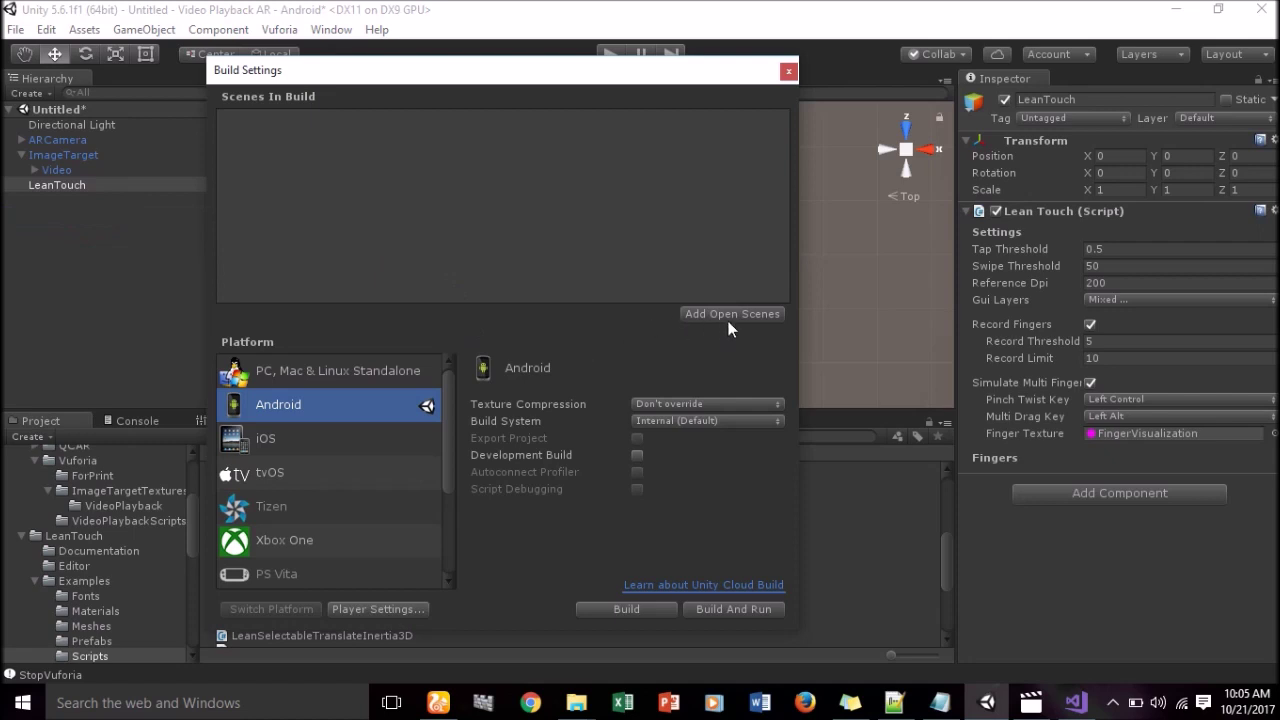
{"action": "left_click", "coordinate": [789, 72]}
Save the scene as VideoPlayback in the Assets folder and reopen Build Settings.
{"action": "left_click", "coordinate": [20, 30]}
{"action": "left_click", "coordinate": [89, 108]}
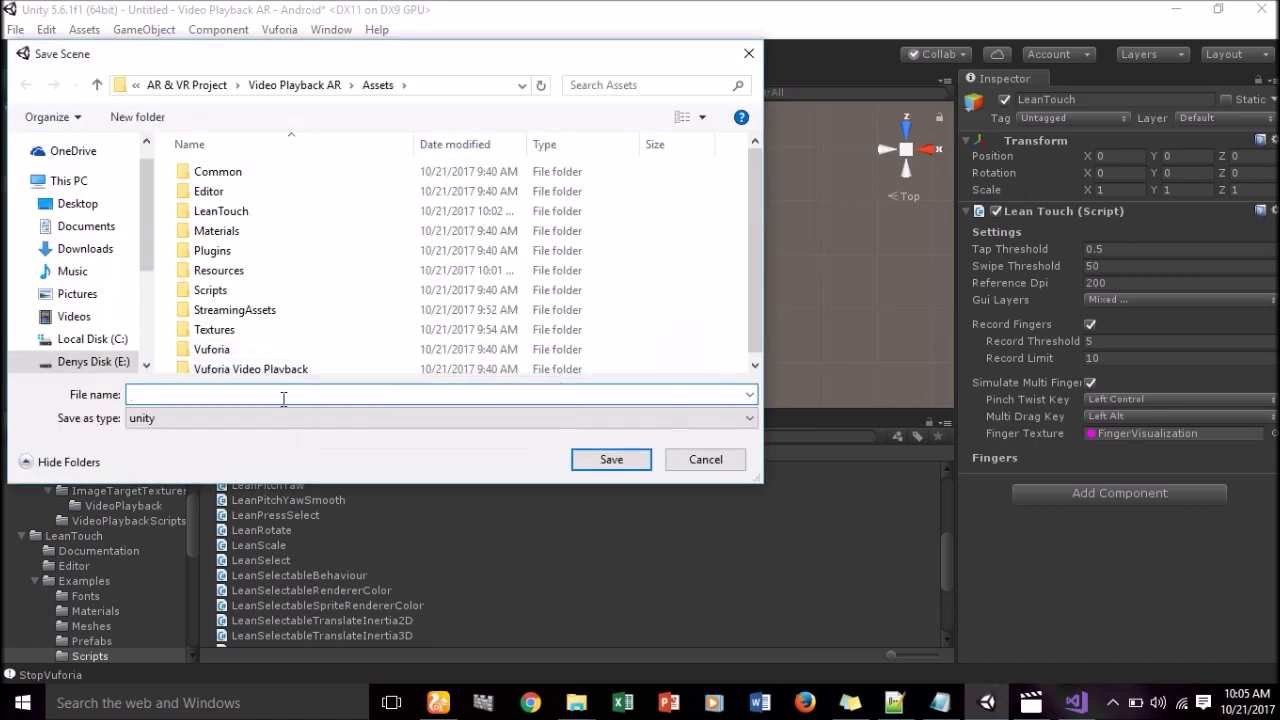
{"action": "type", "text": "Video"}
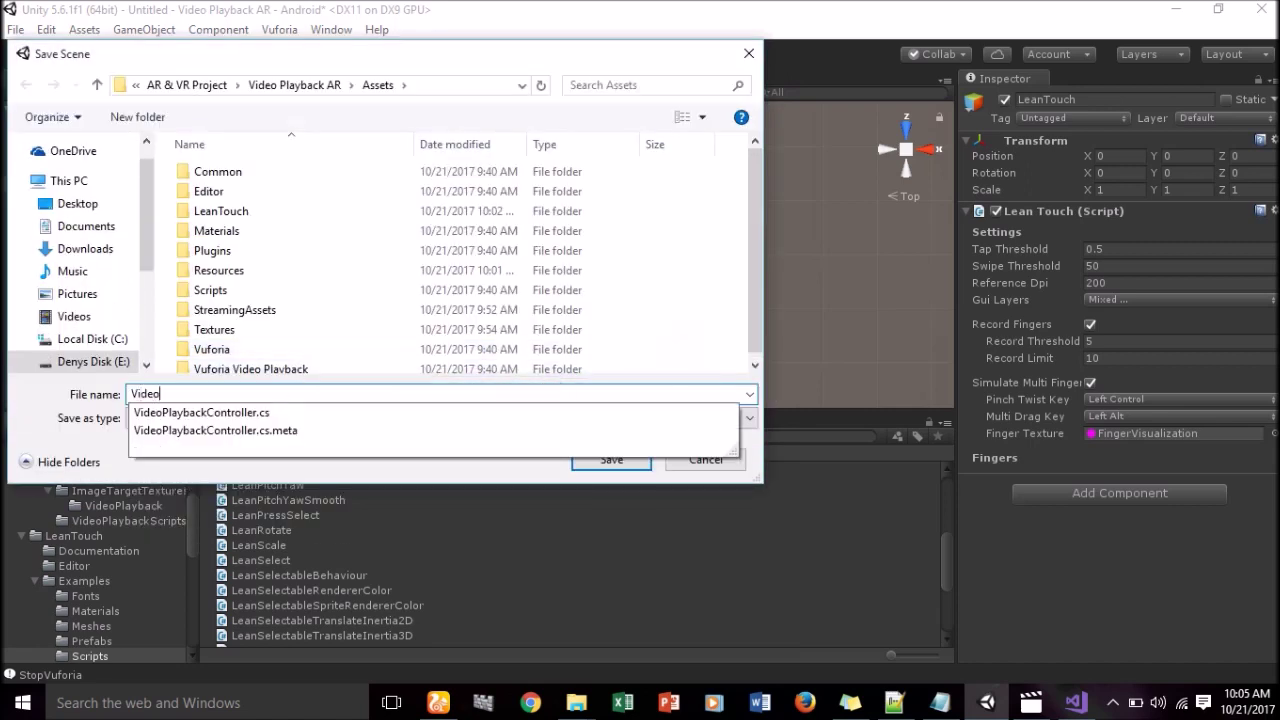
{"action": "type", "text": "Plac"}
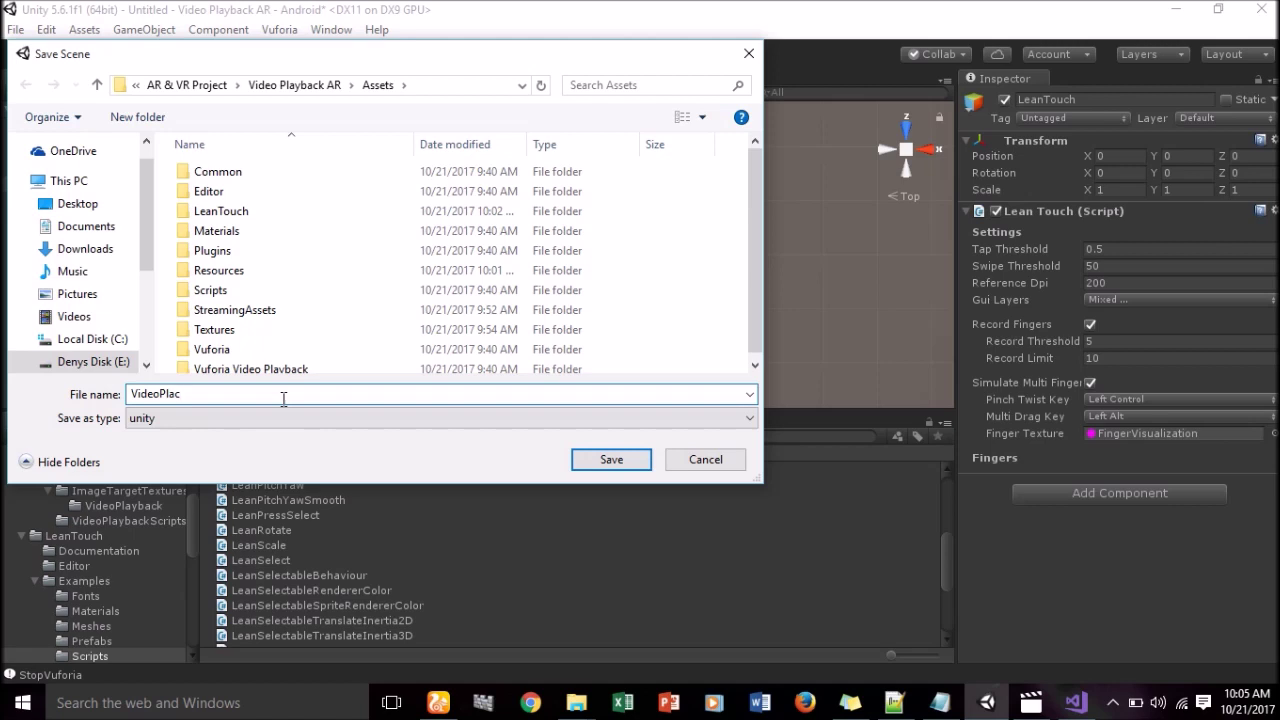
{"action": "key", "text": "BackSpace"}
{"action": "type", "text": "yback"}
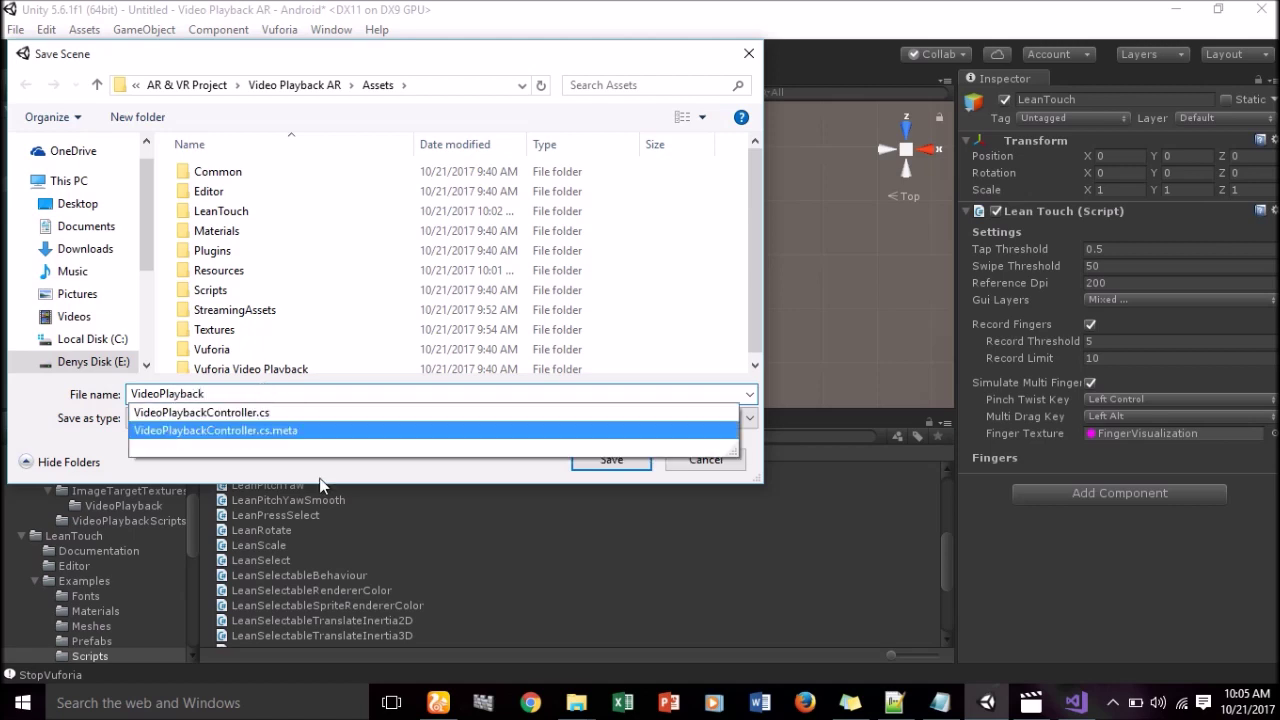
{"action": "left_click", "coordinate": [325, 486]}
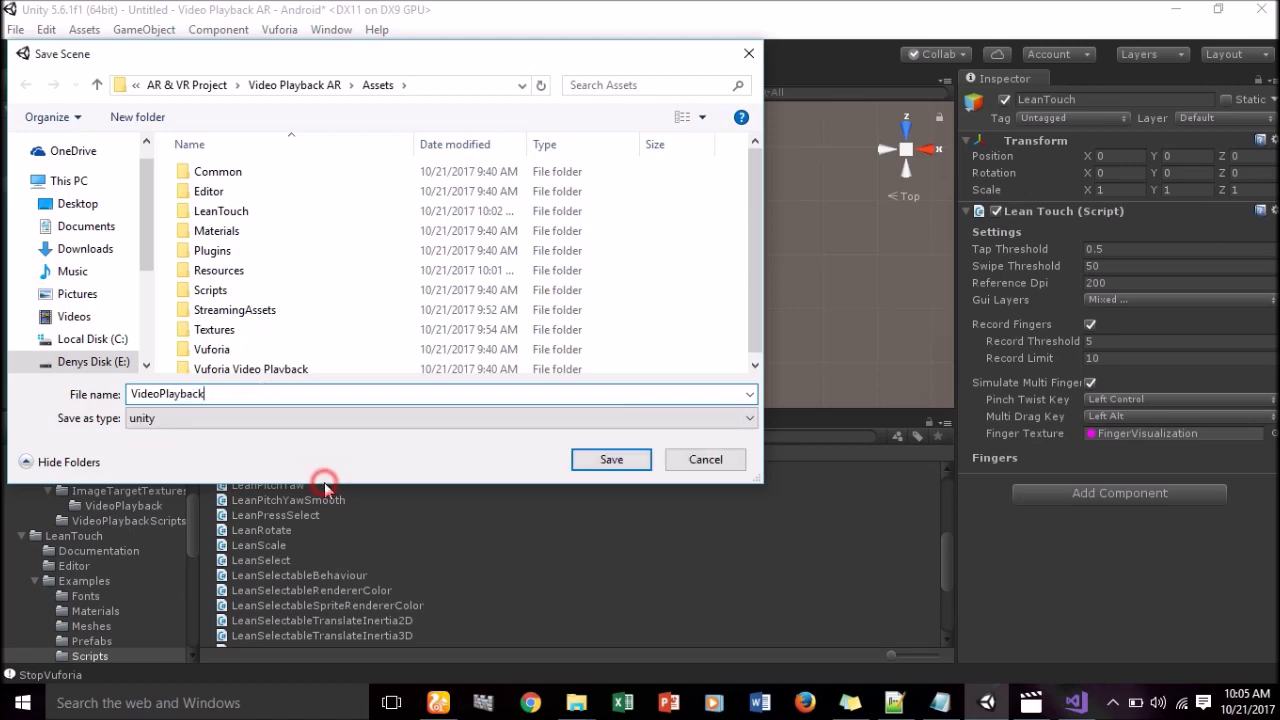
{"action": "left_click", "coordinate": [620, 466]}
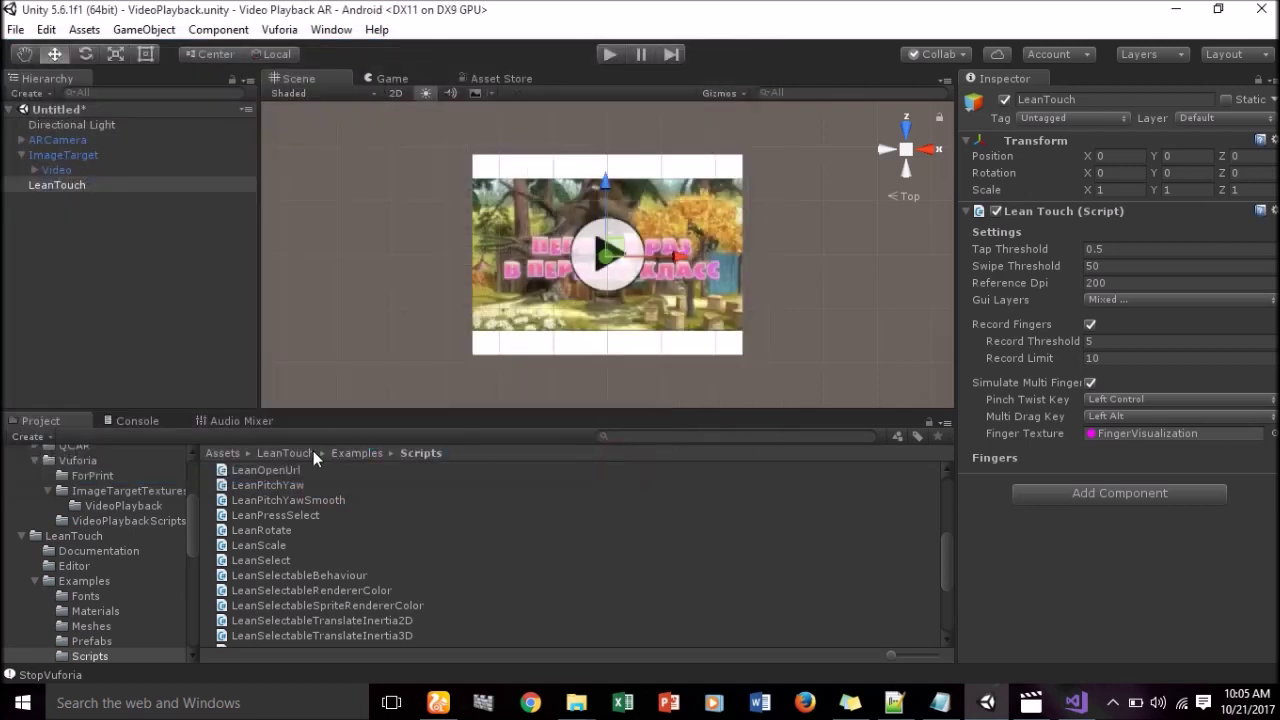
{"action": "left_click", "coordinate": [225, 453]}
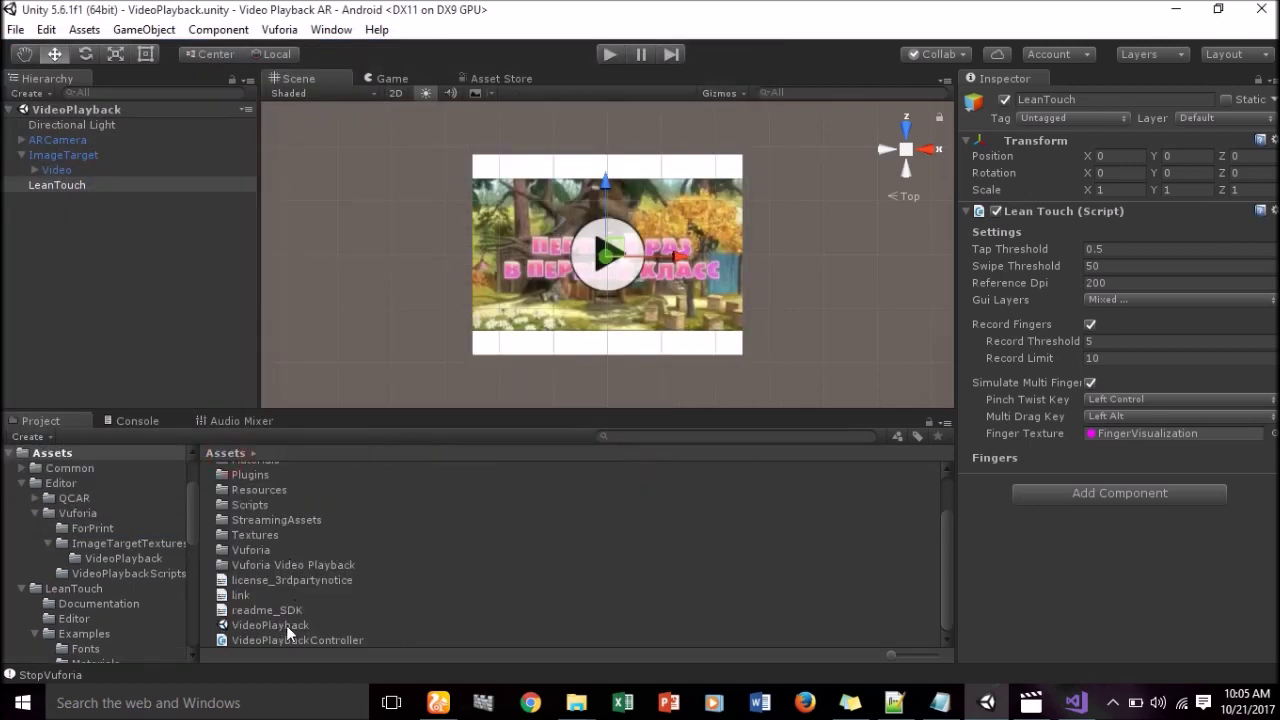
{"action": "left_click", "coordinate": [15, 29]}
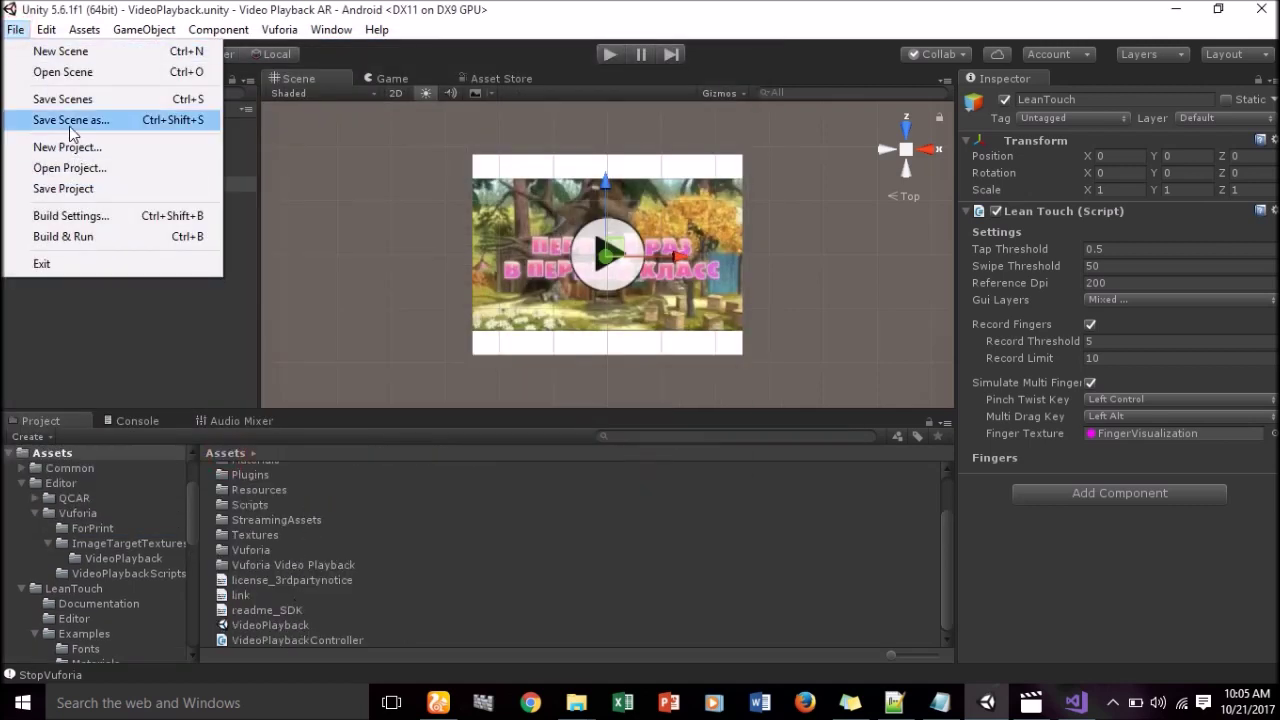
{"action": "left_click", "coordinate": [93, 220]}
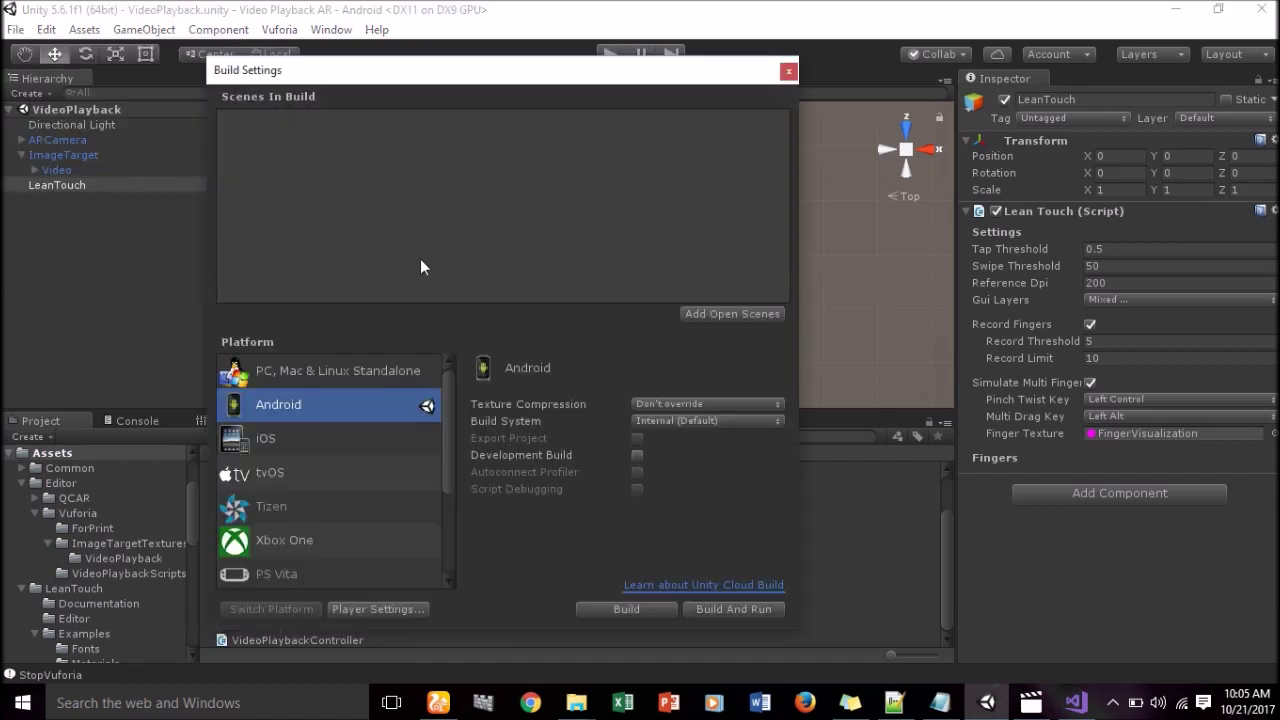
Add the open VideoPlayback scene to the build and enter a new company name in Player Settings.
{"action": "left_click", "coordinate": [728, 318]}
{"action": "left_click", "coordinate": [363, 612]}
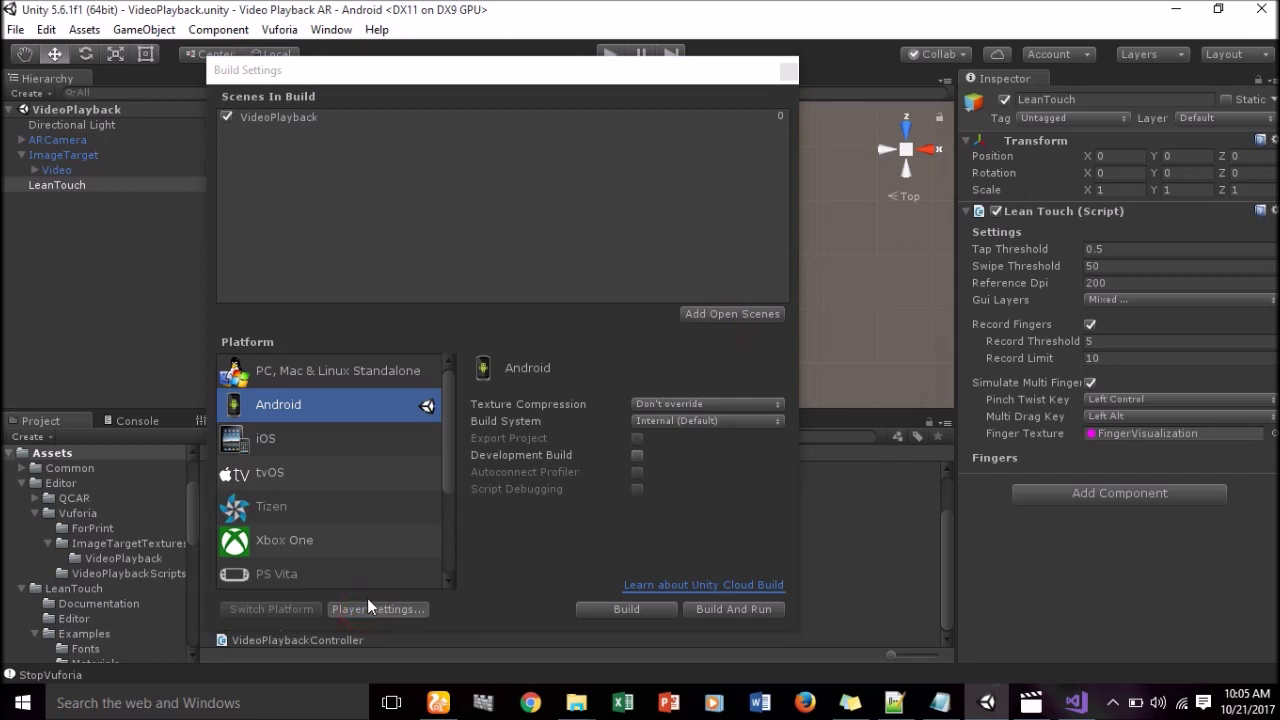
{"action": "left_click", "coordinate": [1230, 141]}
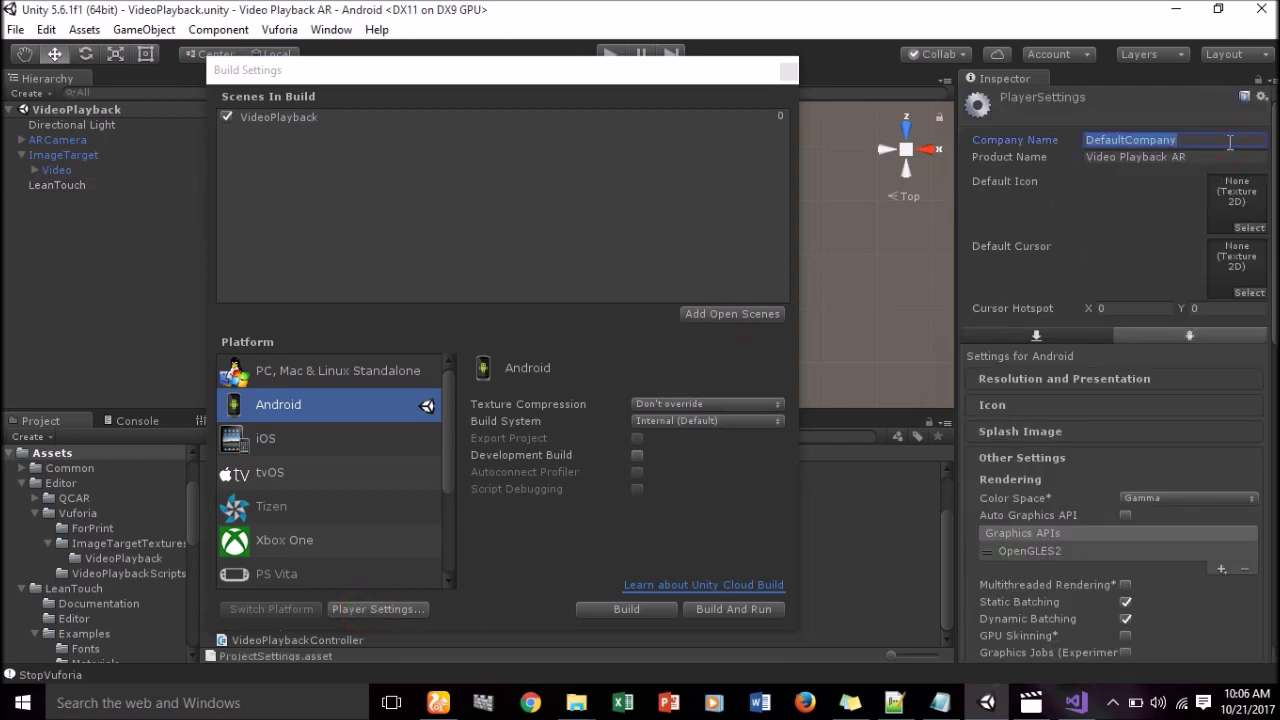
{"action": "type", "text": "DenysGamers"}
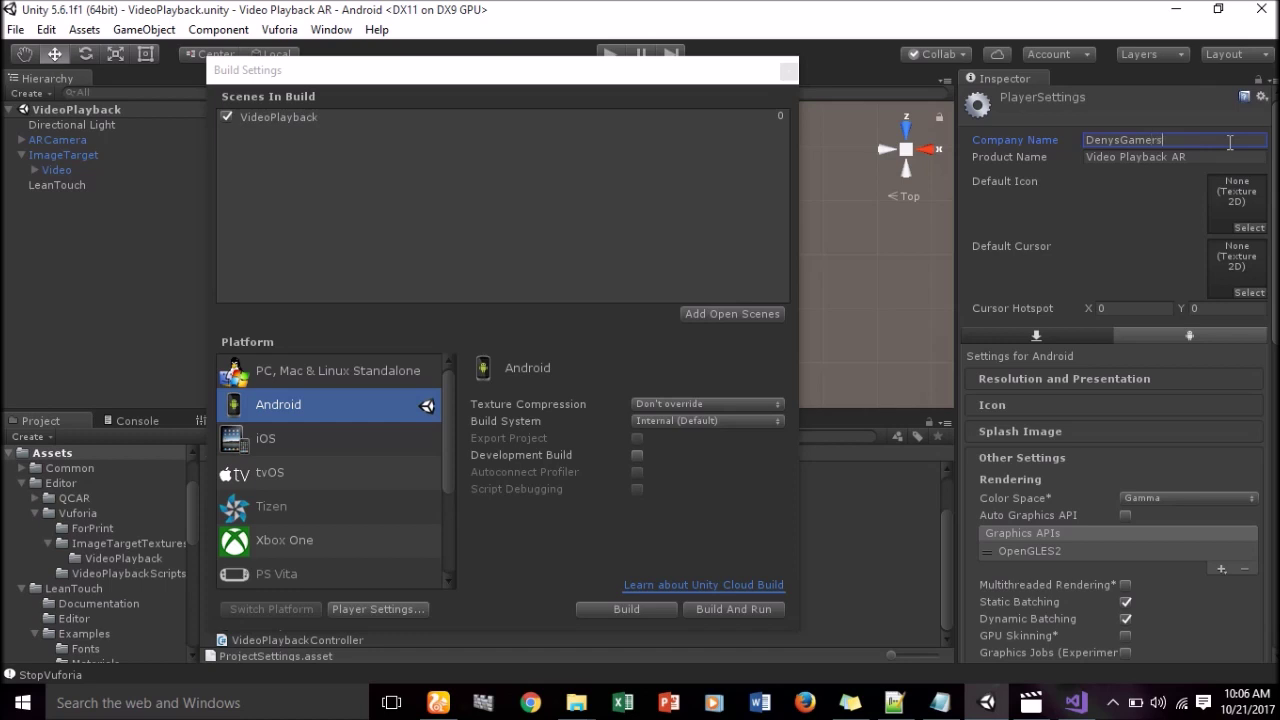
Set Default Orientation to Auto Rotation, disallowing Portrait and Portrait Upside Down.
{"action": "scroll", "coordinate": [1183, 348], "scroll_direction": "down", "scroll_amount": 3}
{"action": "scroll", "coordinate": [1160, 259], "scroll_direction": "down", "scroll_amount": 3}
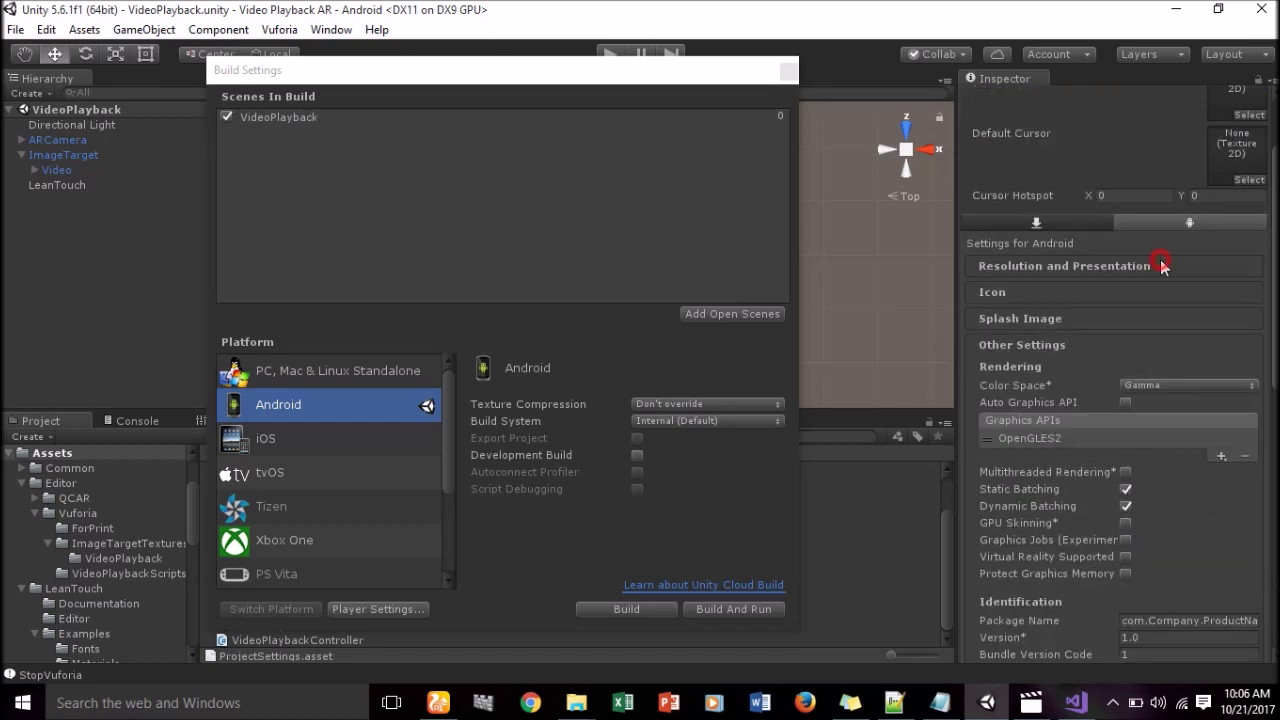
{"action": "left_click", "coordinate": [1160, 265]}
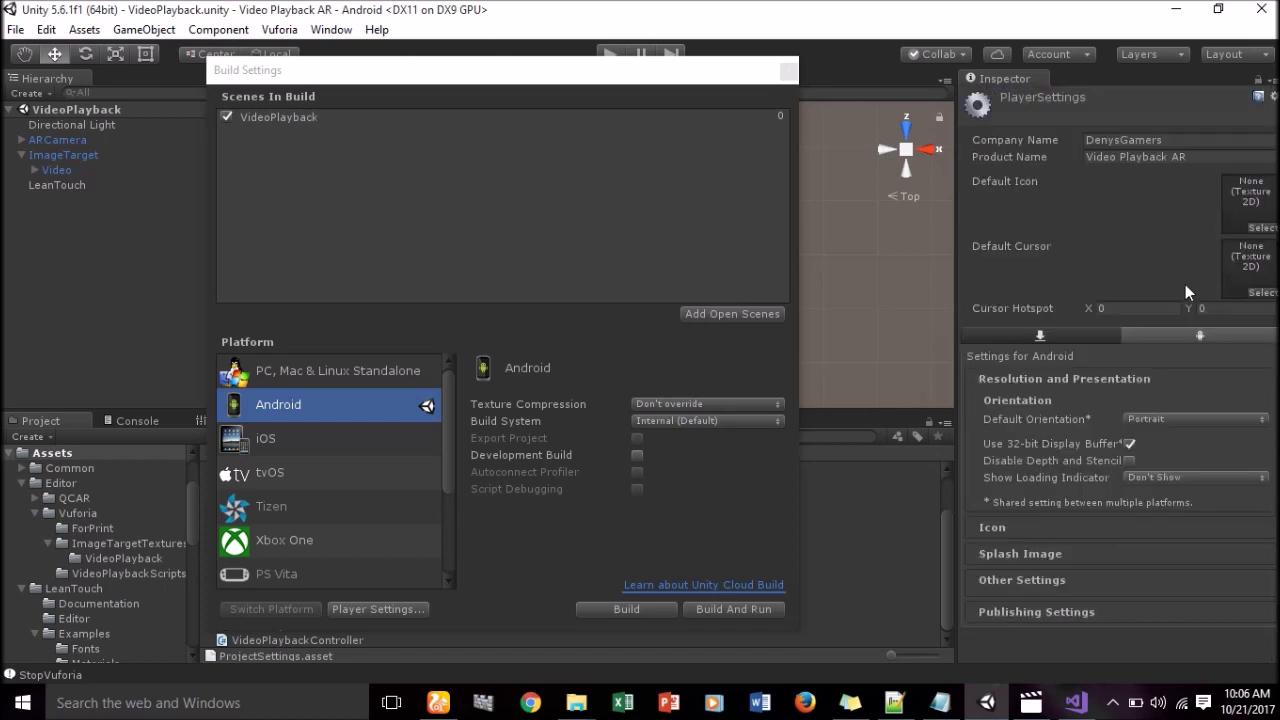
{"action": "left_click", "coordinate": [1205, 420]}
{"action": "left_click", "coordinate": [1190, 522]}
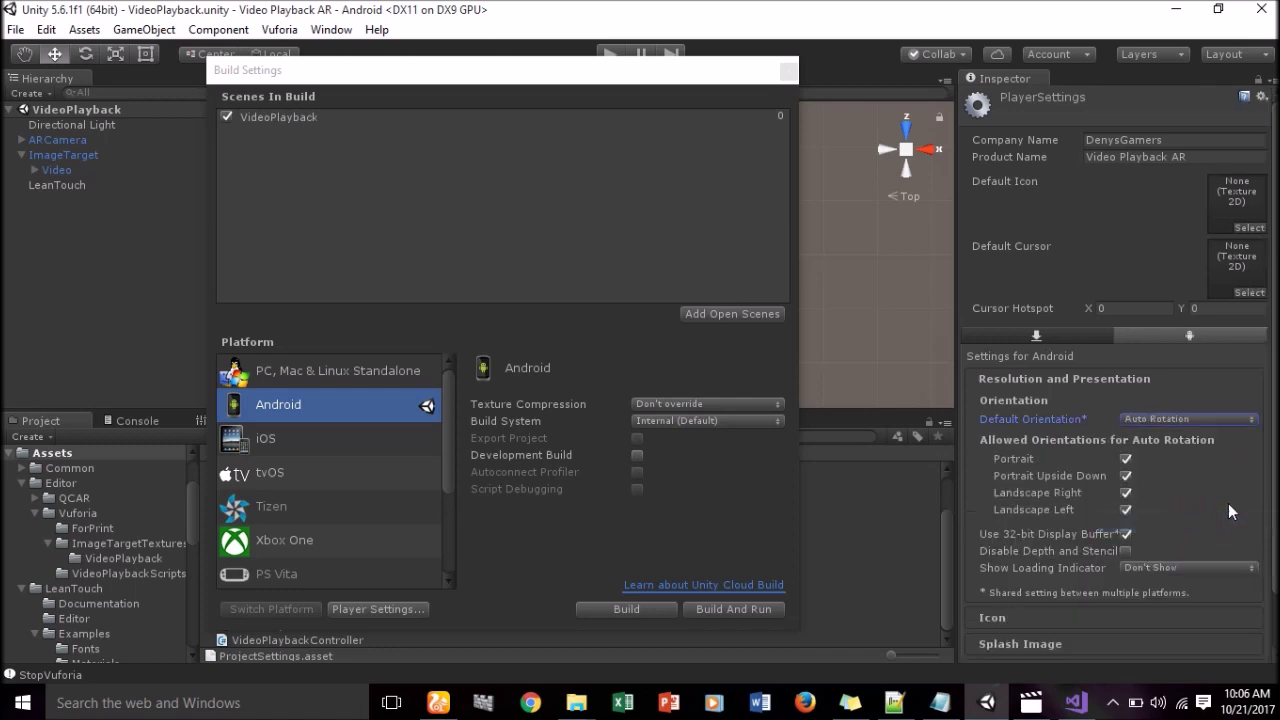
{"action": "scroll", "coordinate": [1229, 504], "scroll_direction": "down", "scroll_amount": 2}
{"action": "left_click", "coordinate": [1126, 401]}
{"action": "left_click", "coordinate": [1126, 419]}
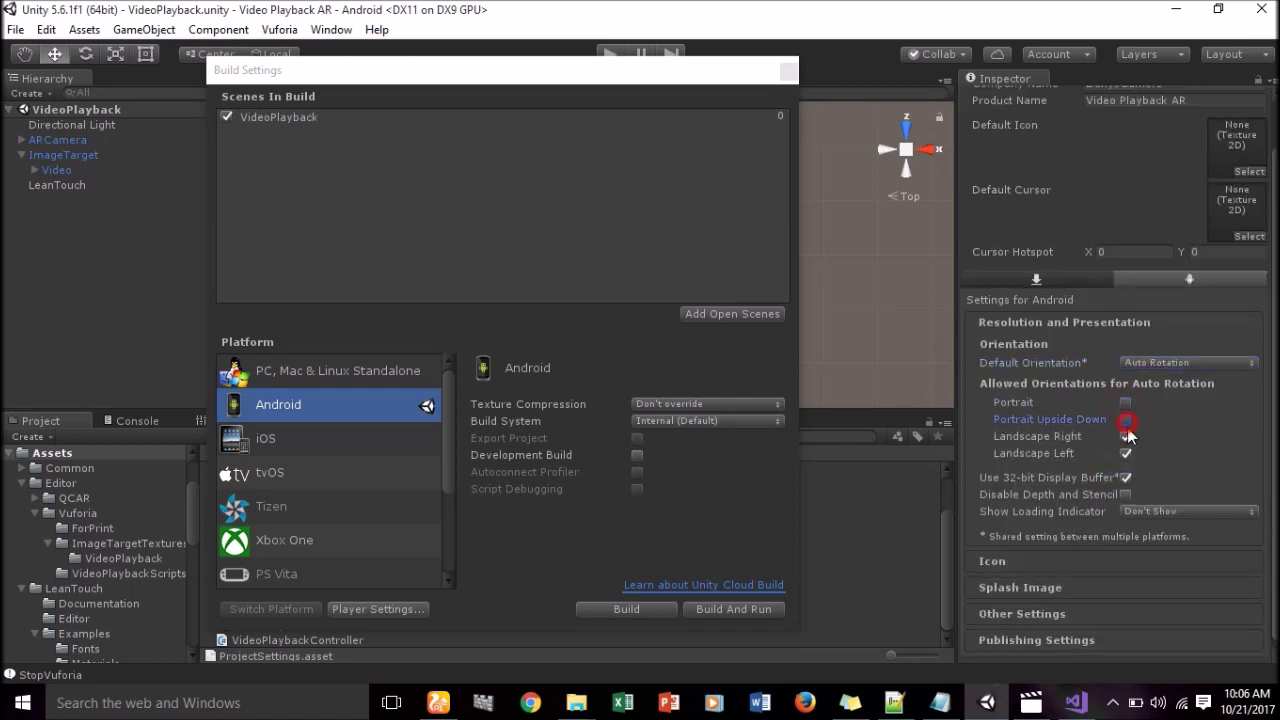
Expand Other Settings and select the Package Name field under Identification.
{"action": "scroll", "coordinate": [1152, 503], "scroll_direction": "down", "scroll_amount": 1}
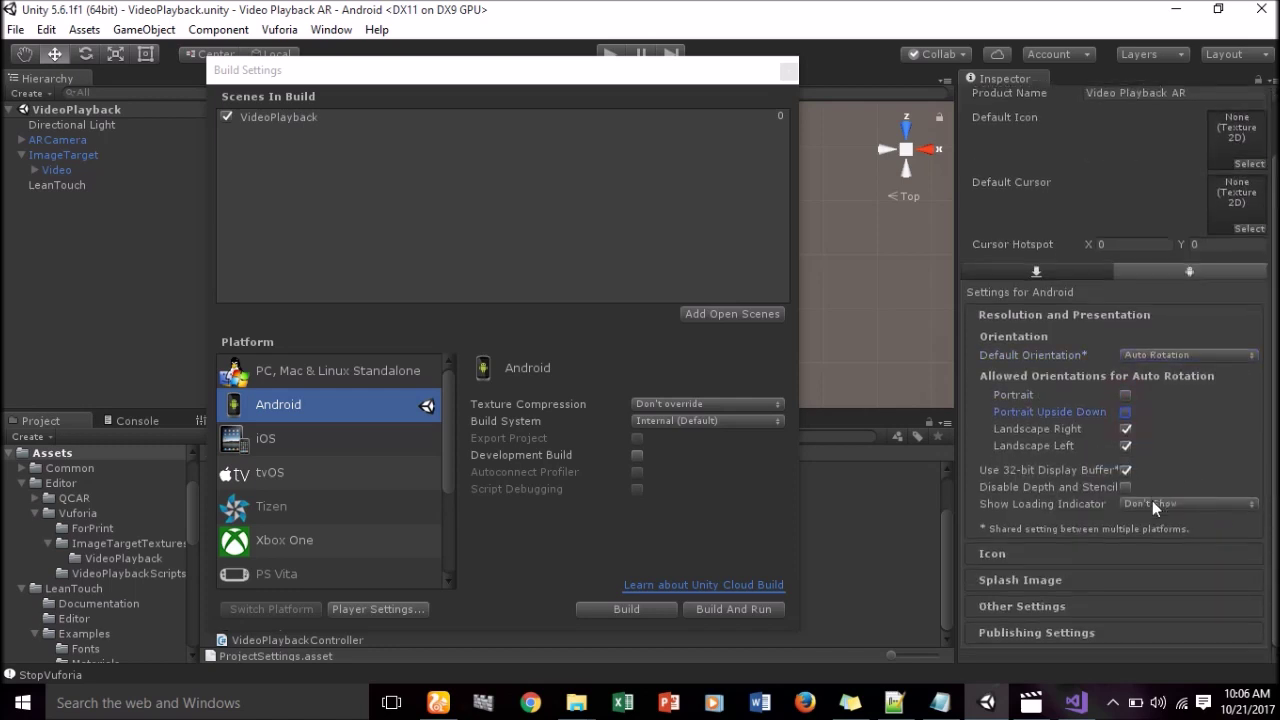
{"action": "left_click", "coordinate": [1108, 604]}
{"action": "scroll", "coordinate": [1127, 567], "scroll_direction": "down", "scroll_amount": 5}
{"action": "scroll", "coordinate": [1149, 498], "scroll_direction": "down", "scroll_amount": 3}
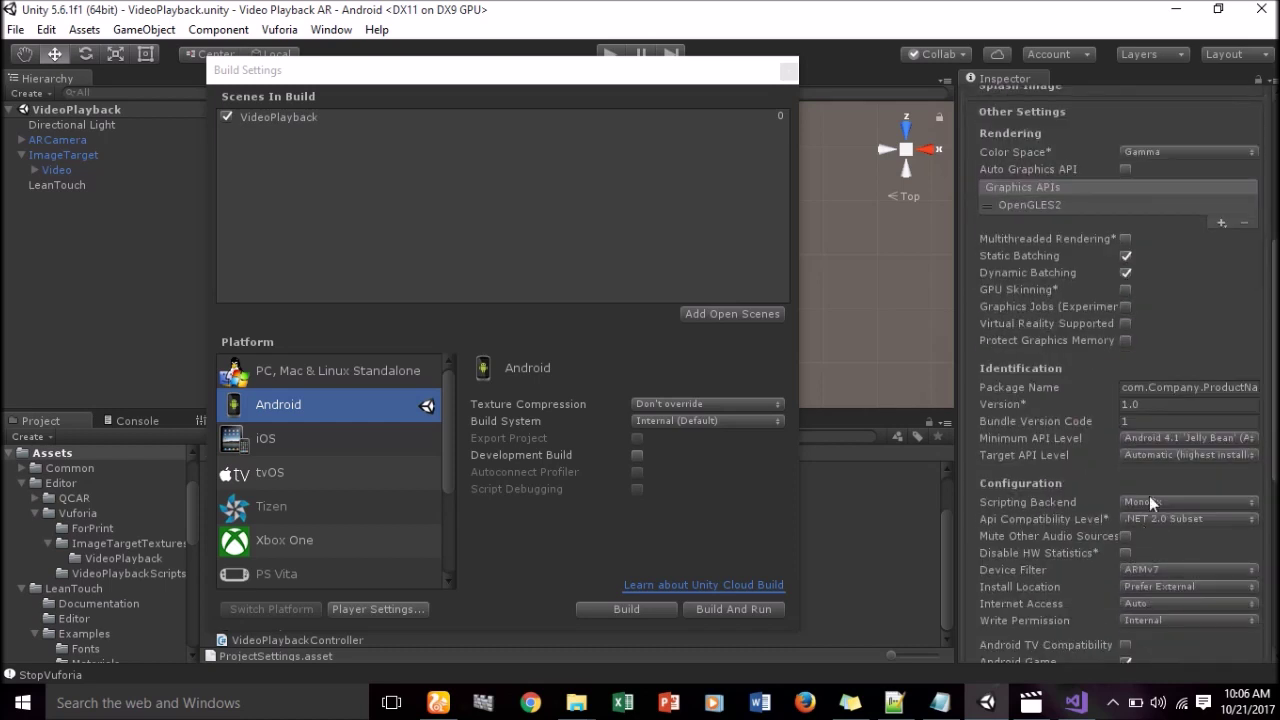
{"action": "left_click", "coordinate": [1166, 389]}
Set the Android package name to a custom com.*.videoplayback identifier, then start the build.
{"action": "type", "text": "com.denys."}
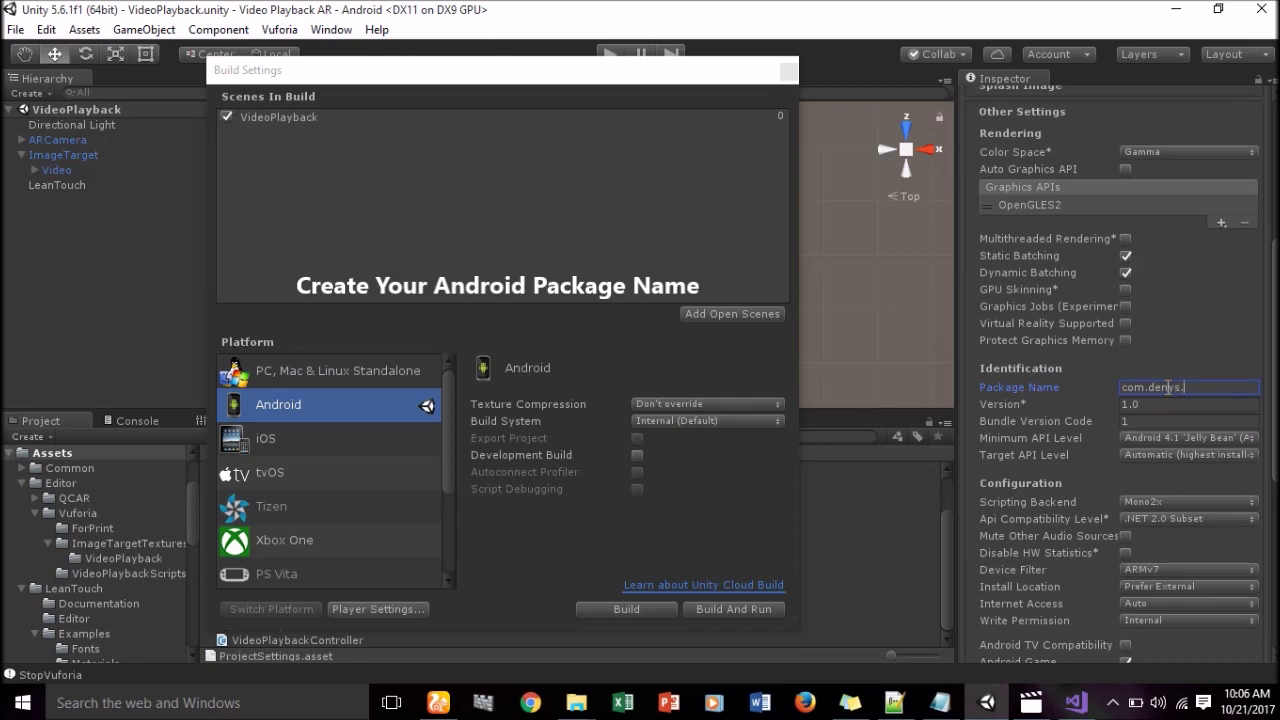
{"action": "type", "text": "videoplay"}
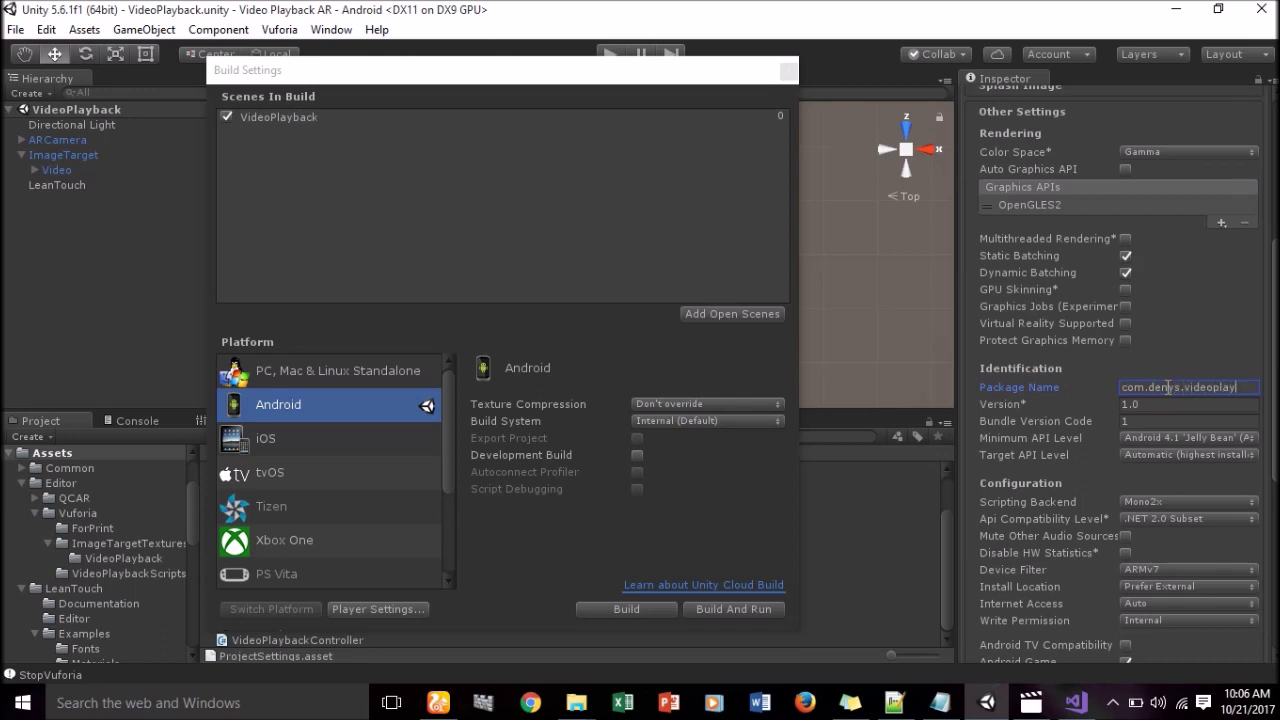
{"action": "type", "text": "back"}
{"action": "key", "text": "Return"}
{"action": "scroll", "coordinate": [1104, 545], "scroll_direction": "down", "scroll_amount": 5}
{"action": "scroll", "coordinate": [1105, 546], "scroll_direction": "down", "scroll_amount": 3}
{"action": "scroll", "coordinate": [1105, 546], "scroll_direction": "up", "scroll_amount": 7}
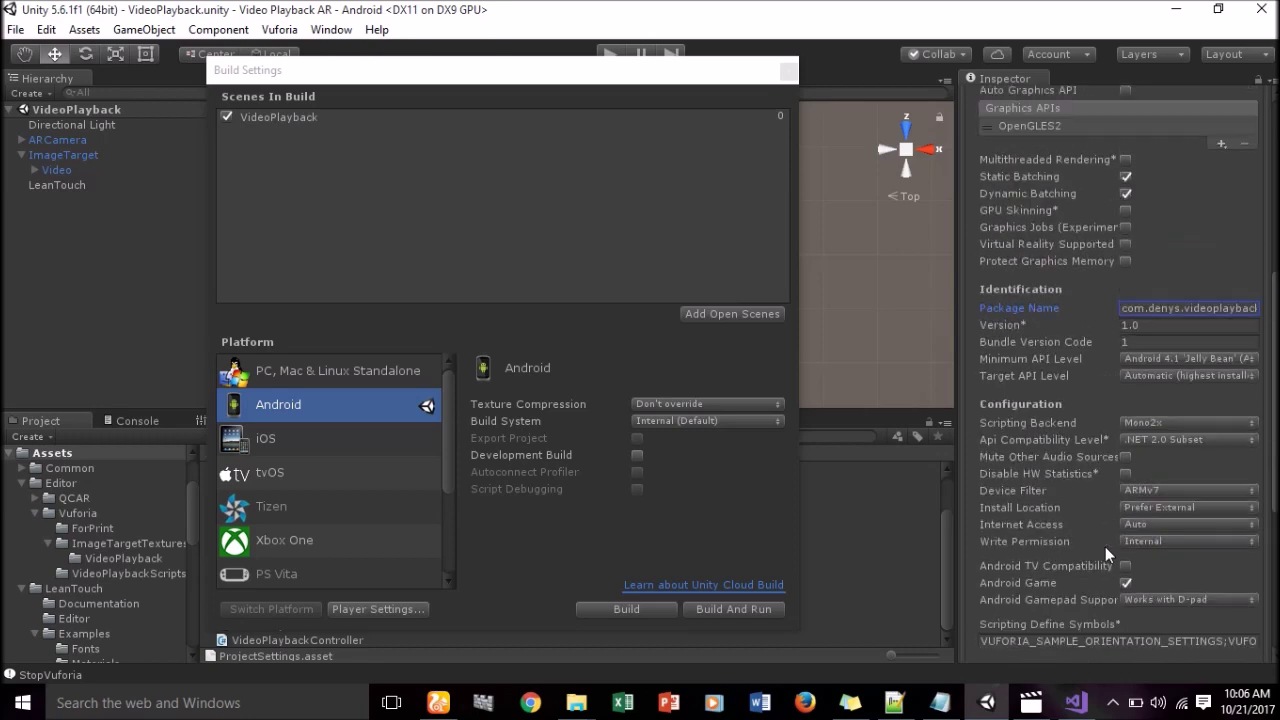
{"action": "scroll", "coordinate": [1105, 546], "scroll_direction": "up", "scroll_amount": 5}
{"action": "left_click", "coordinate": [648, 614]}
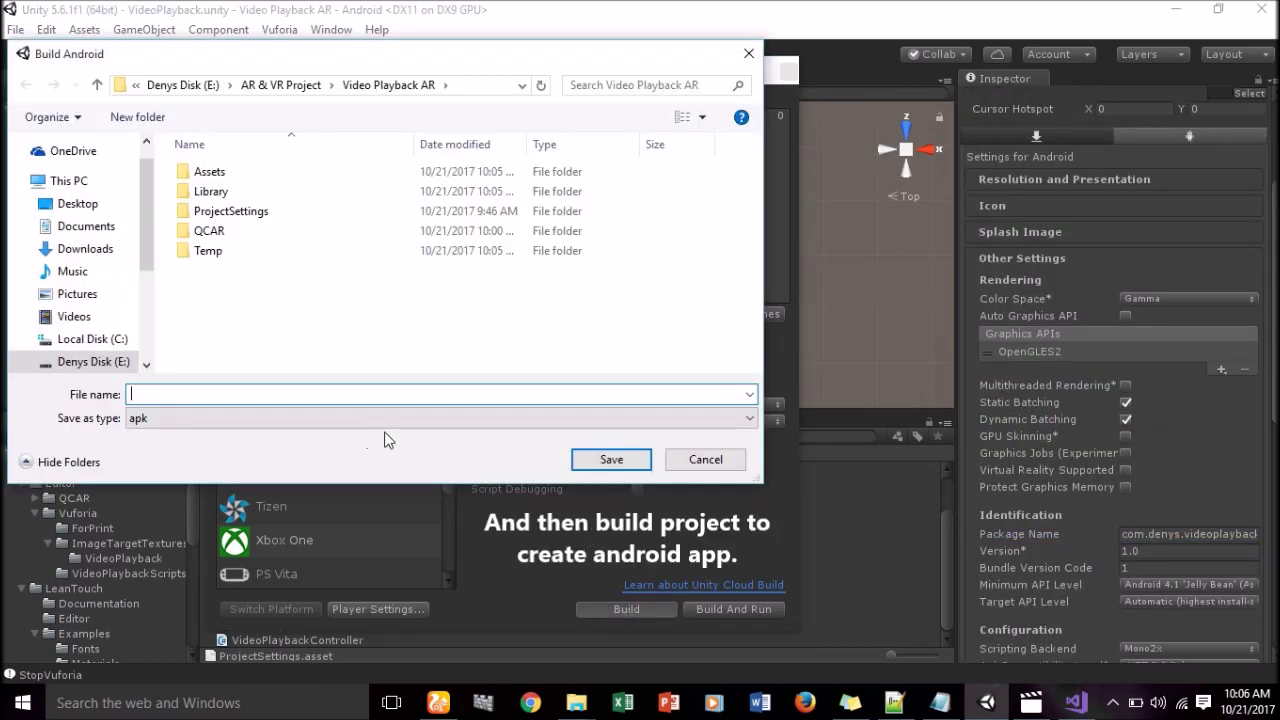
Save the APK as VideoPlayBackAR in the Video Playback AR folder to build it.
{"action": "type", "text": "Video"}
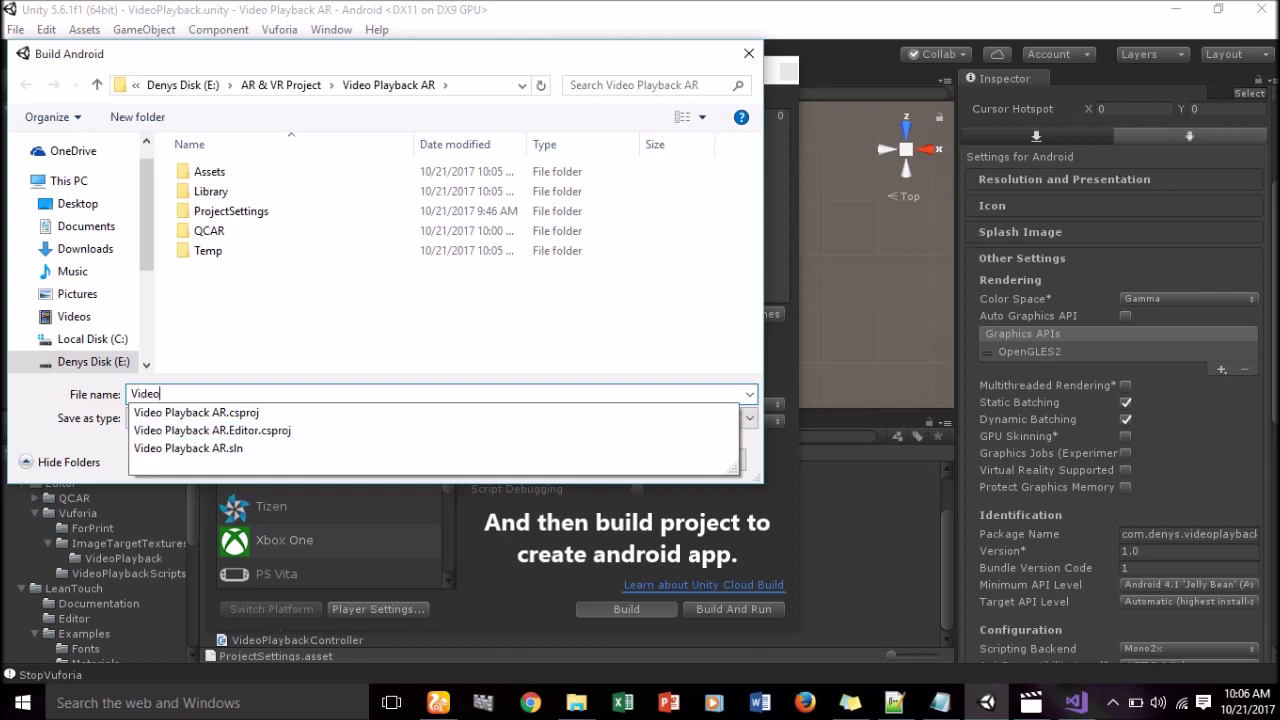
{"action": "type", "text": "PlayBackAR"}
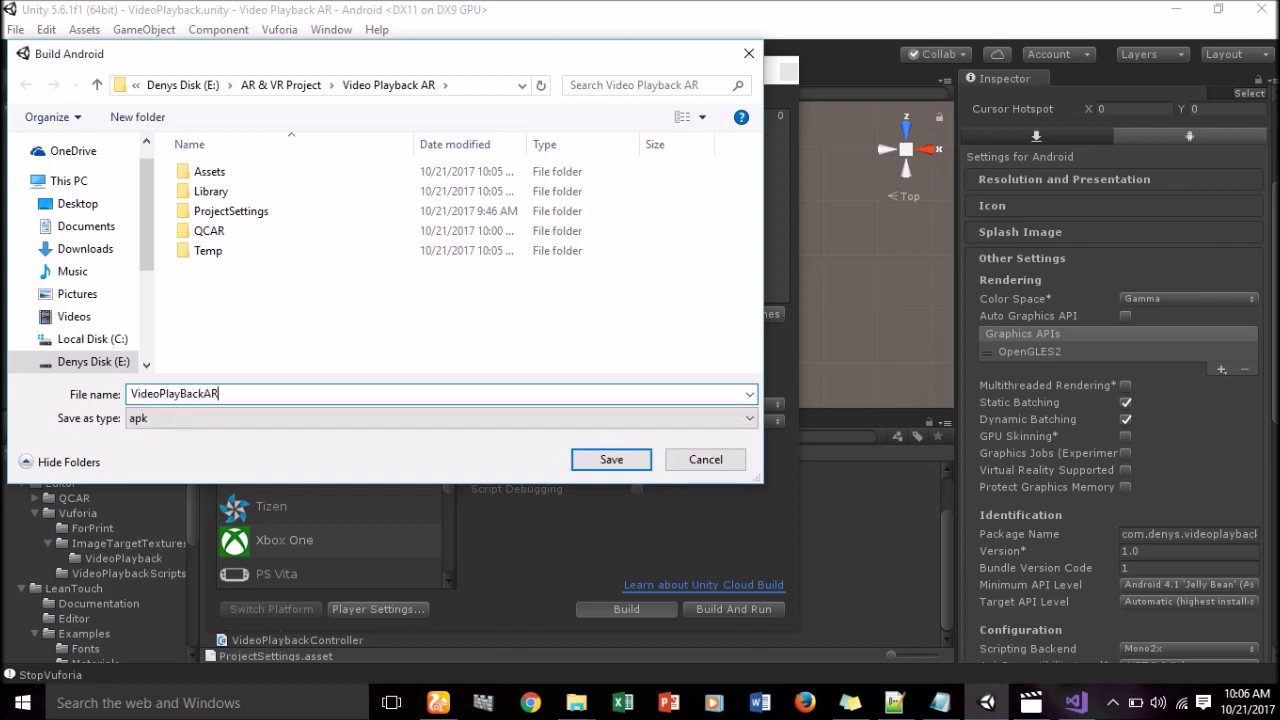
{"action": "left_click", "coordinate": [597, 460]}
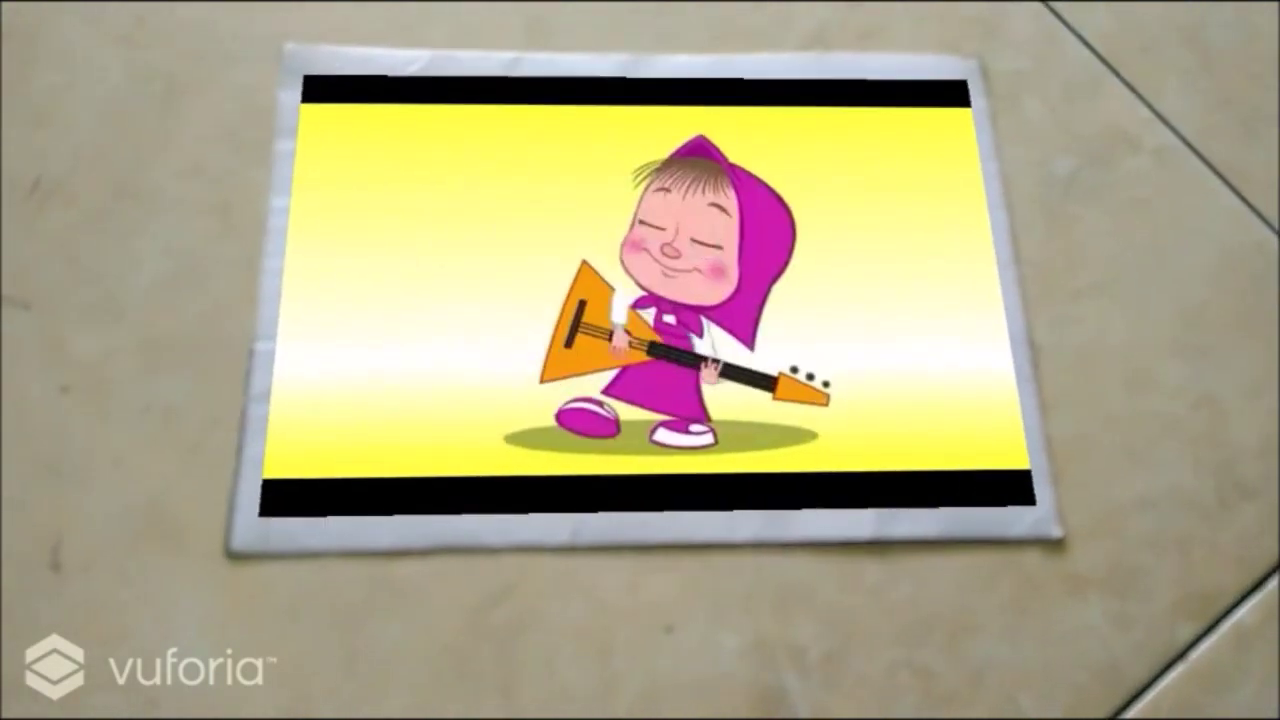
Pause the Masha and the Bear video on the printed marker with a tap, then resume it.
{"action": "left_click", "coordinate": [632, 283]}
{"action": "left_click", "coordinate": [632, 283]}
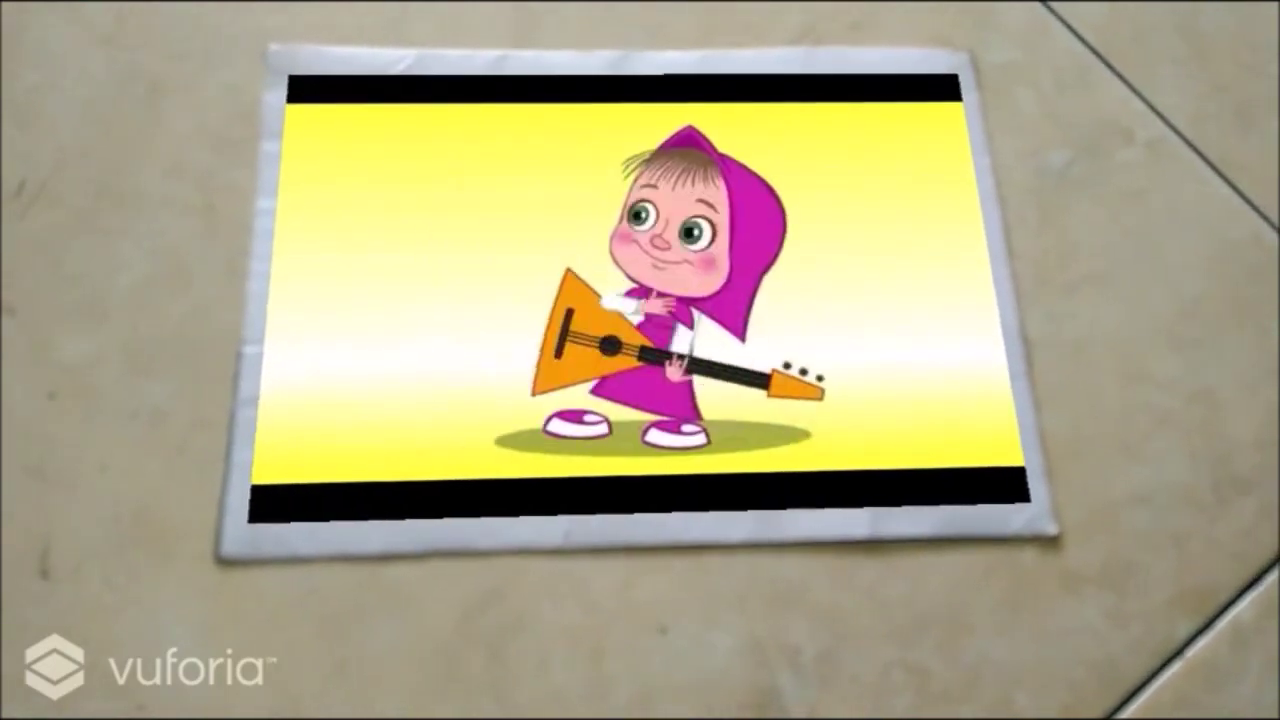